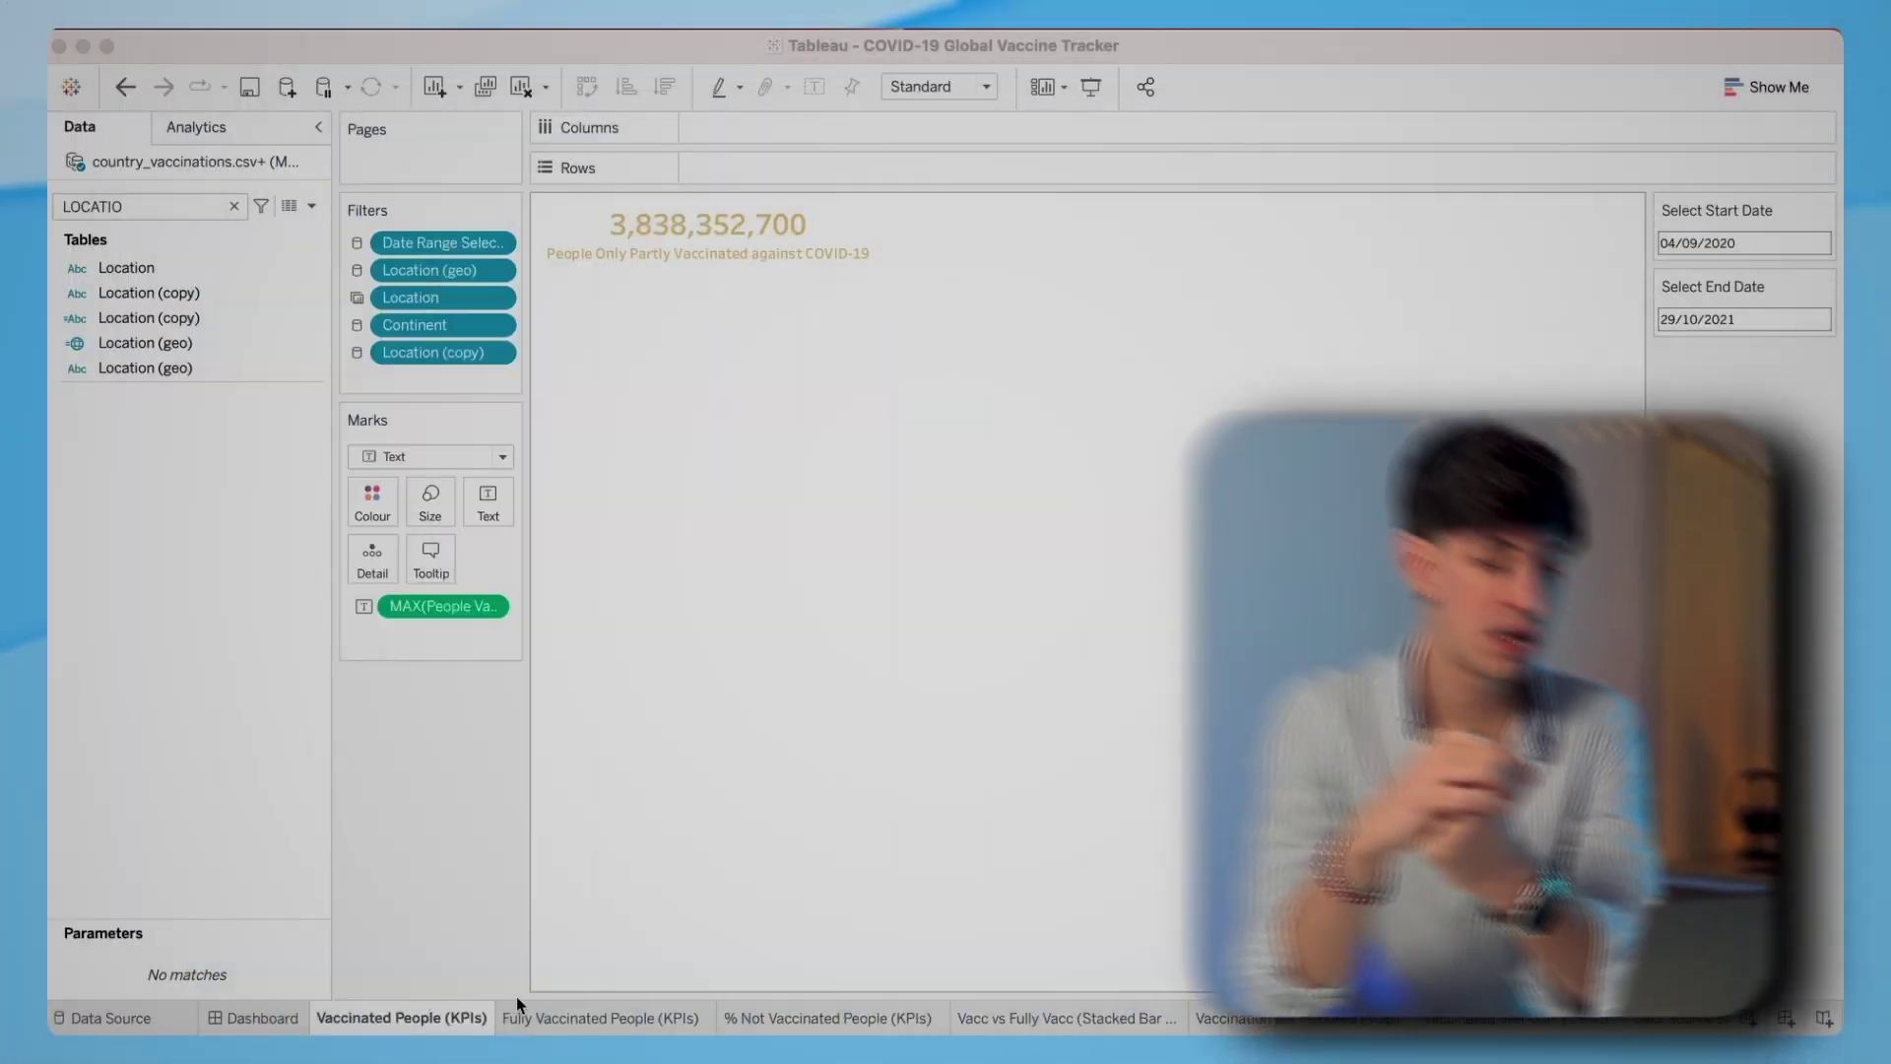
- Review the remaining worksheets, from the fully vaccinated KPI through the stacked bars, map and GDP trend to the data source banner
left_click(560, 1014)
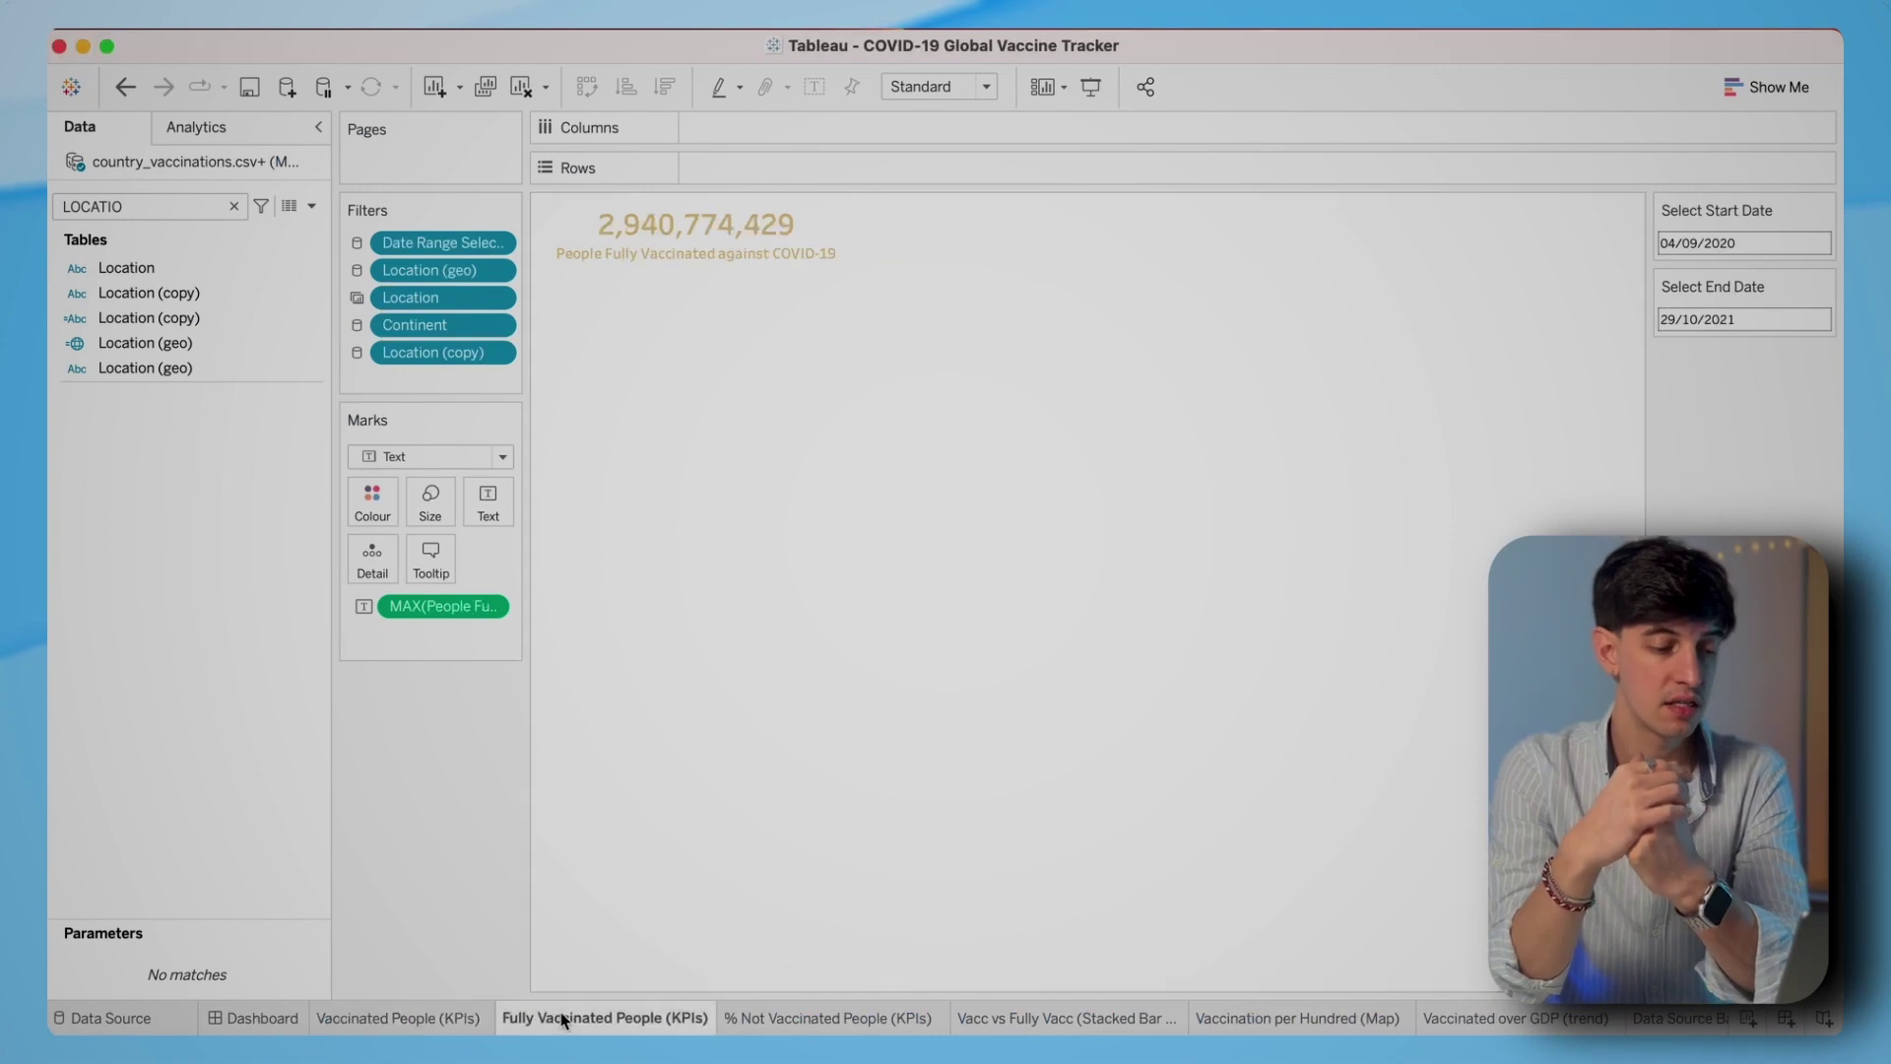
left_click(795, 1015)
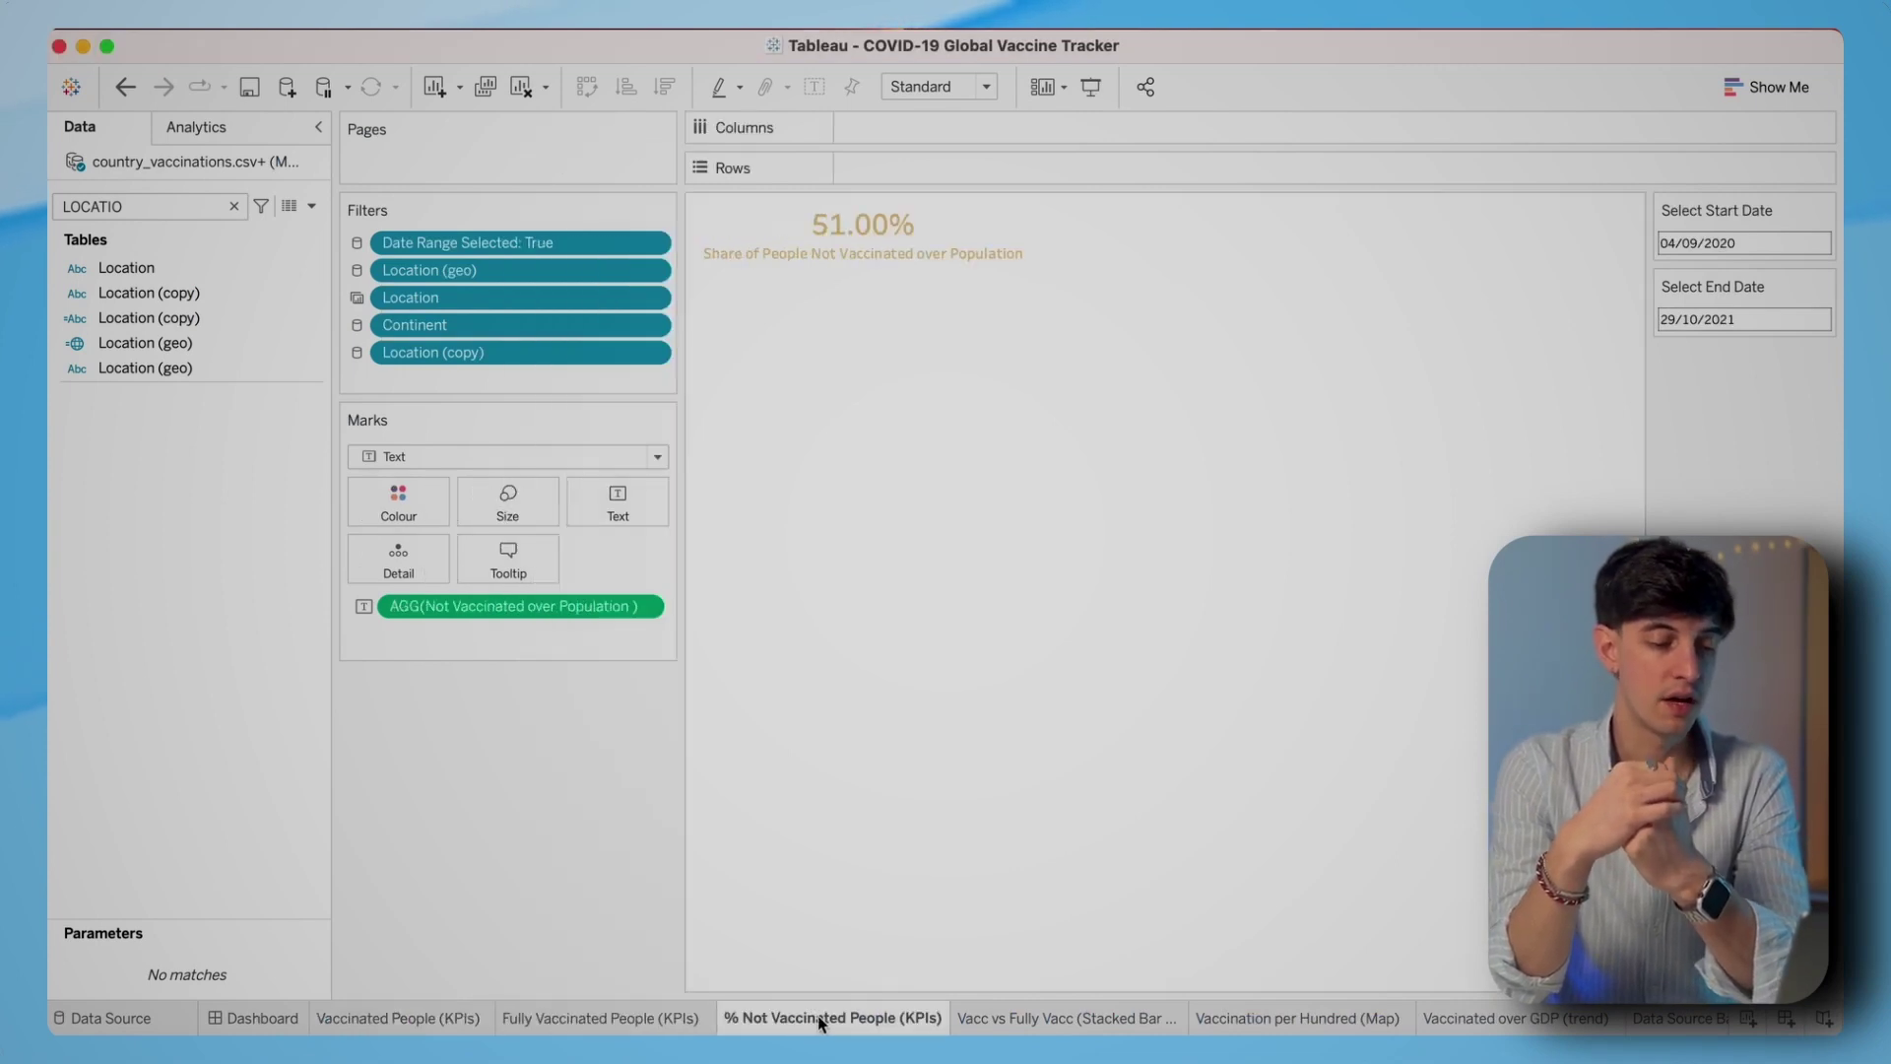
left_click(1023, 1011)
left_click(1262, 1016)
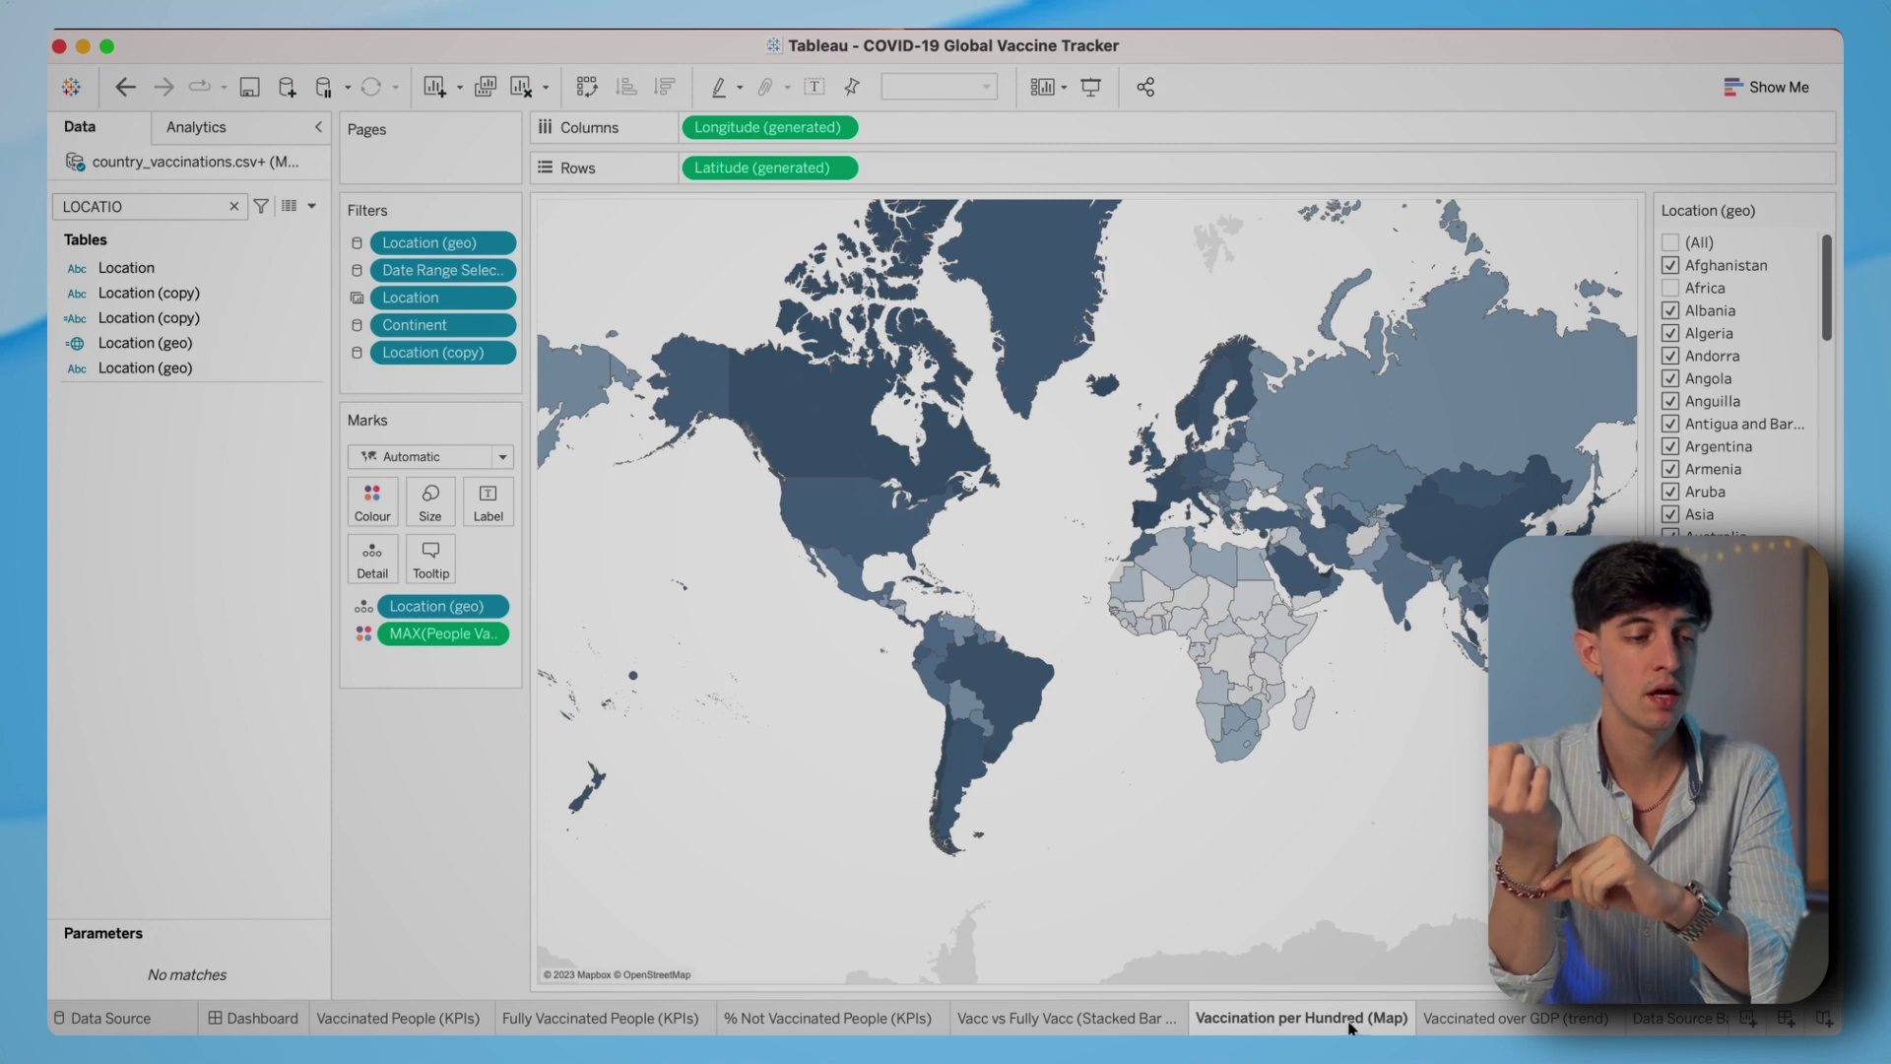
left_click(1451, 1016)
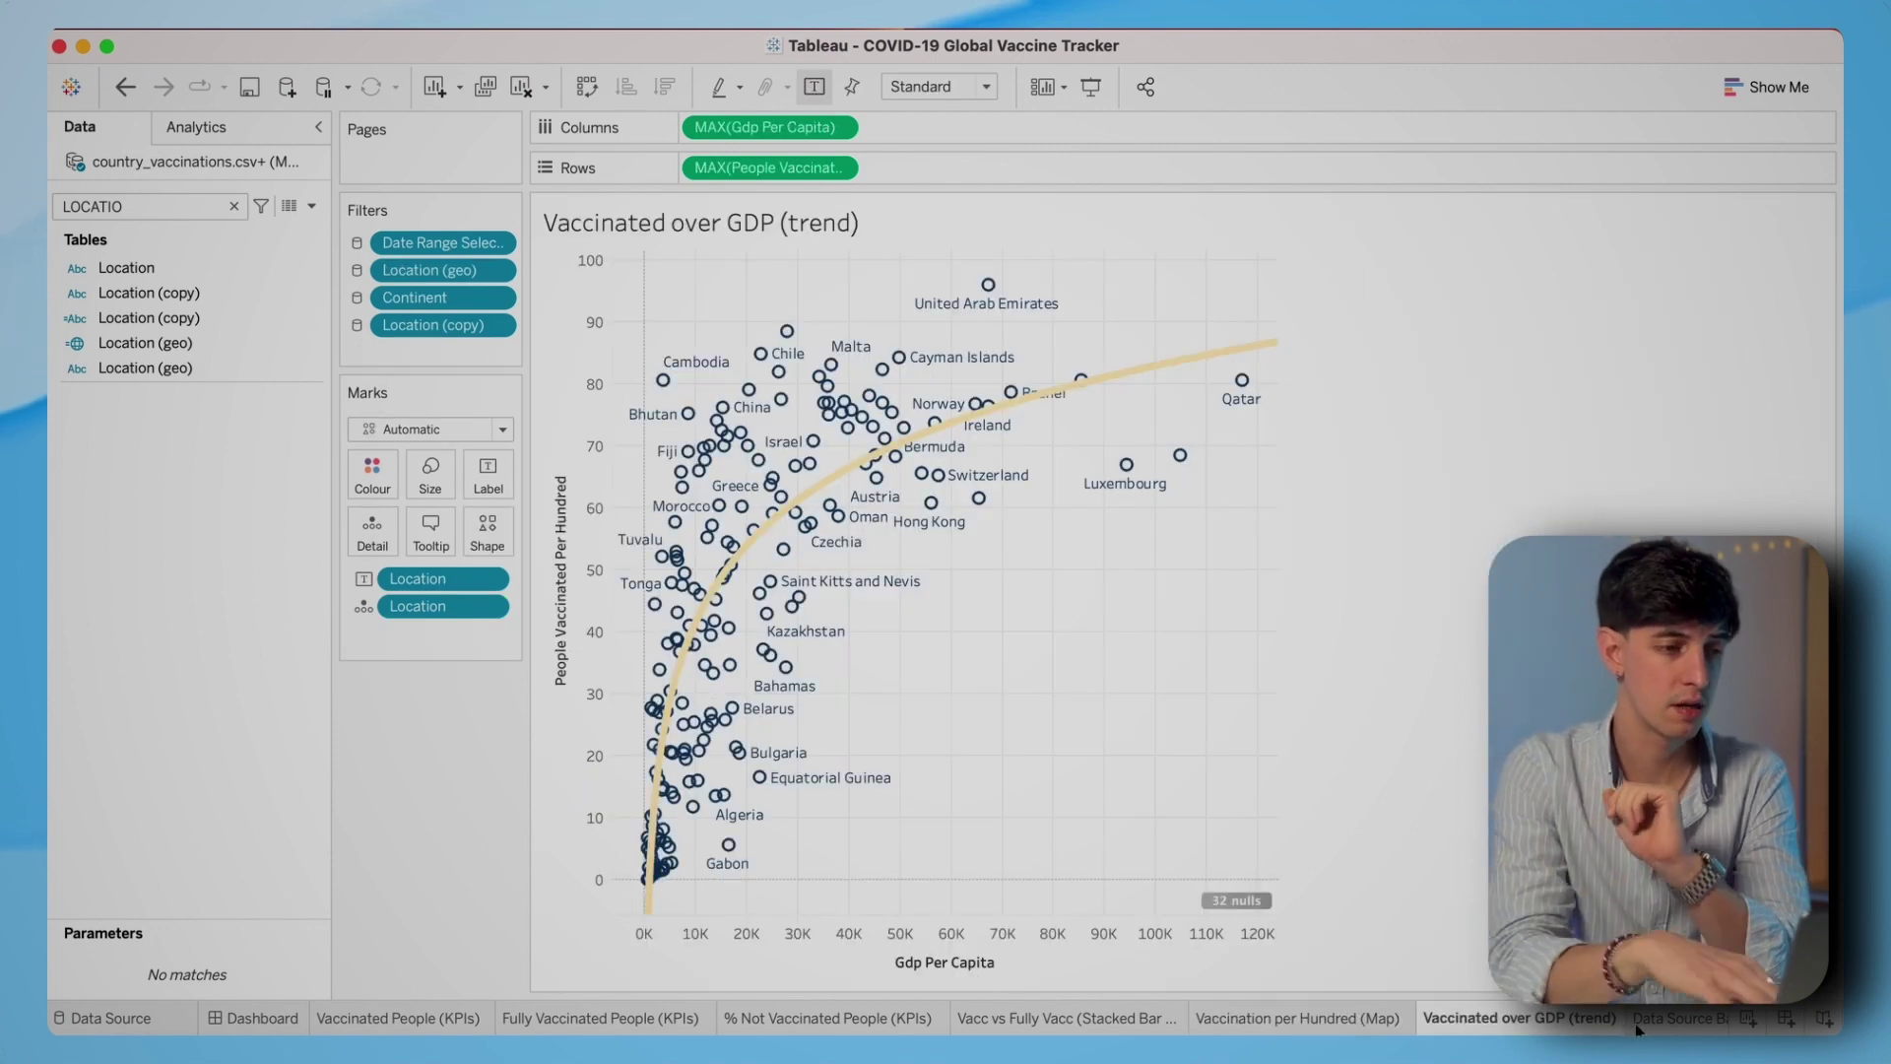
left_click(1660, 1020)
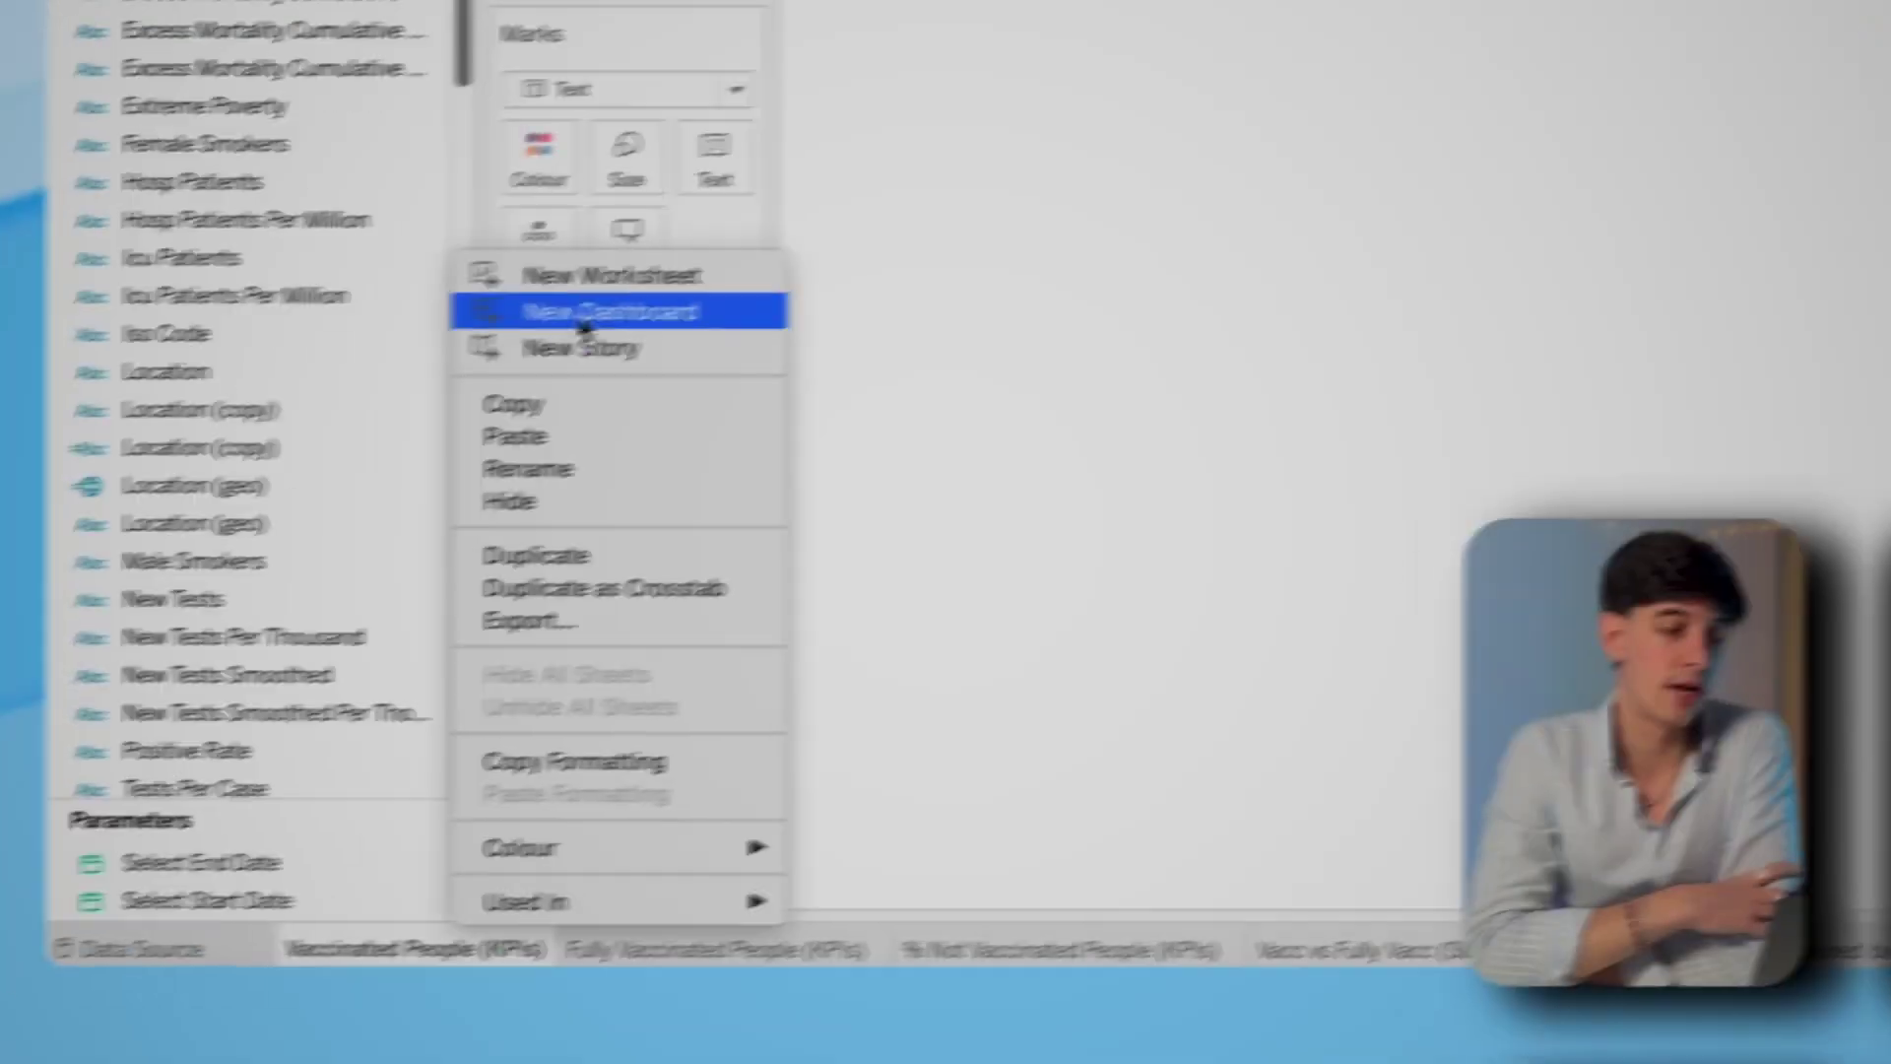
- Create a new dashboard, name it Covid Vaccine Tracker and move it ahead of all the worksheets
left_click(591, 313)
double_click(666, 959)
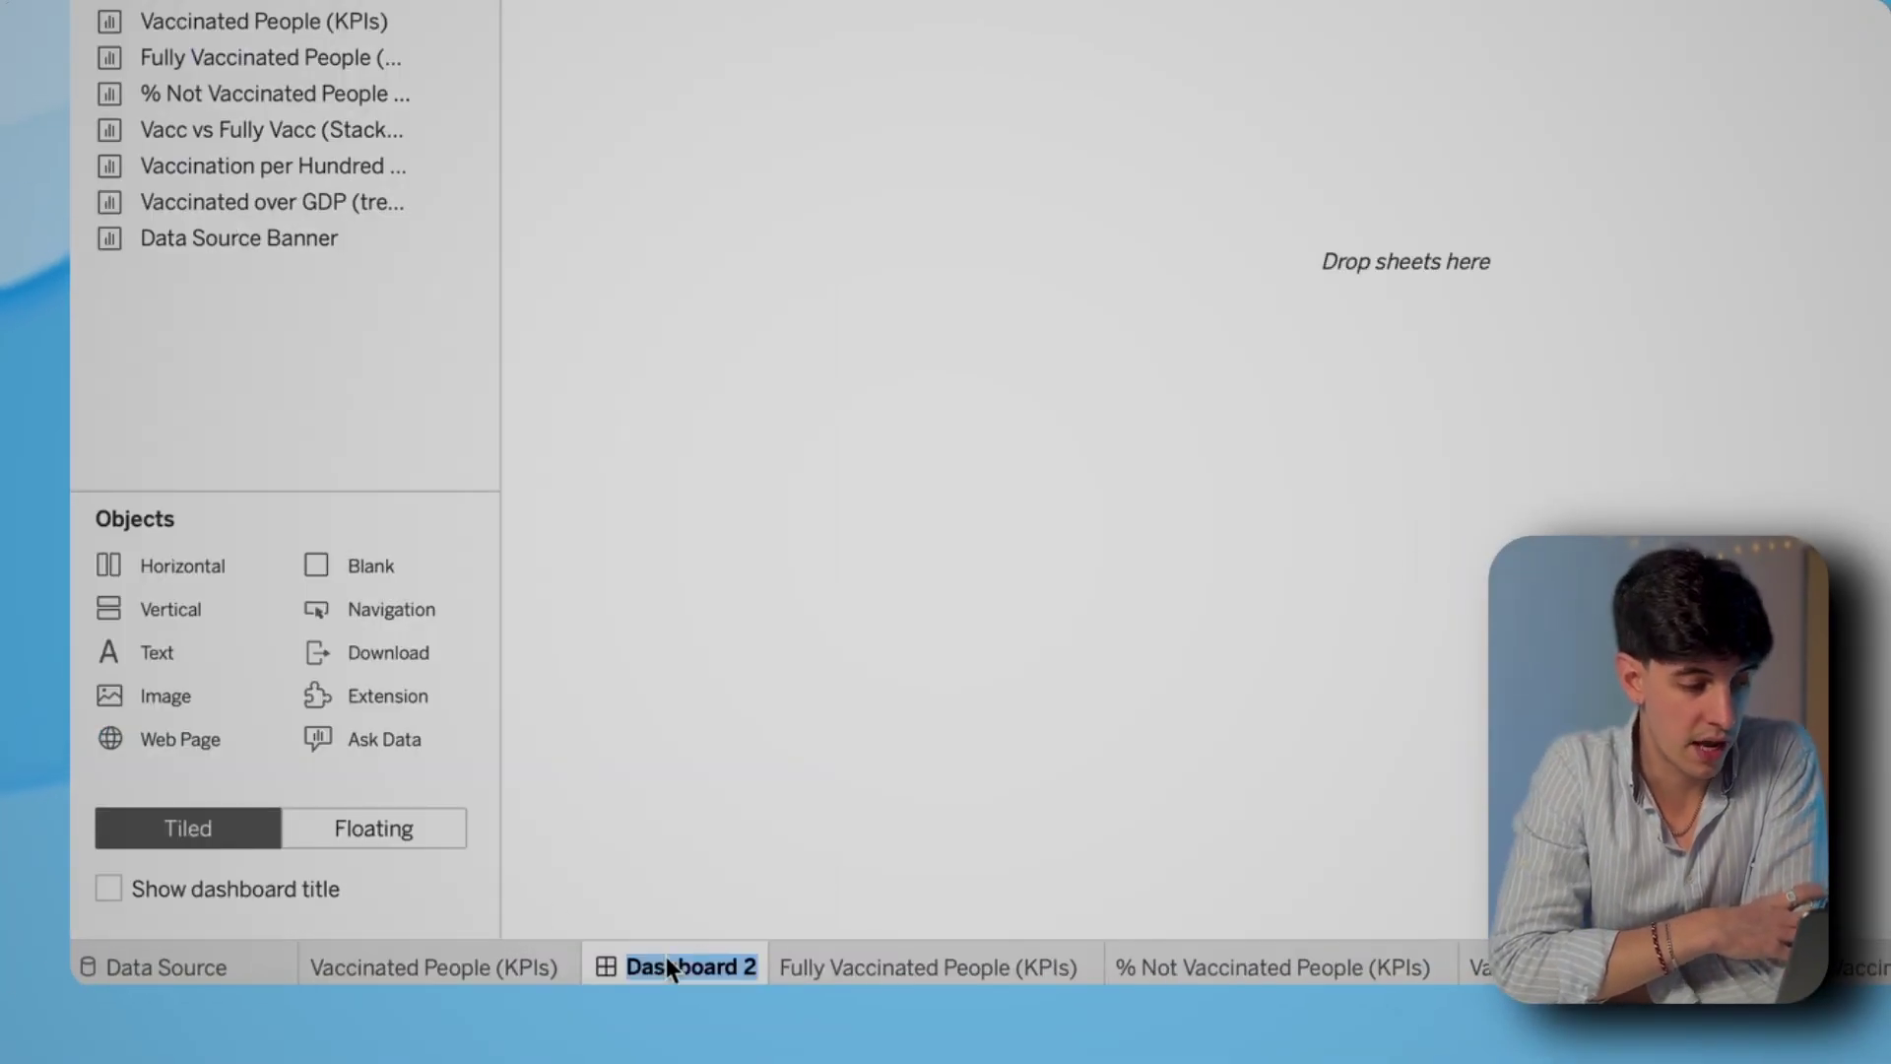
type("Covid")
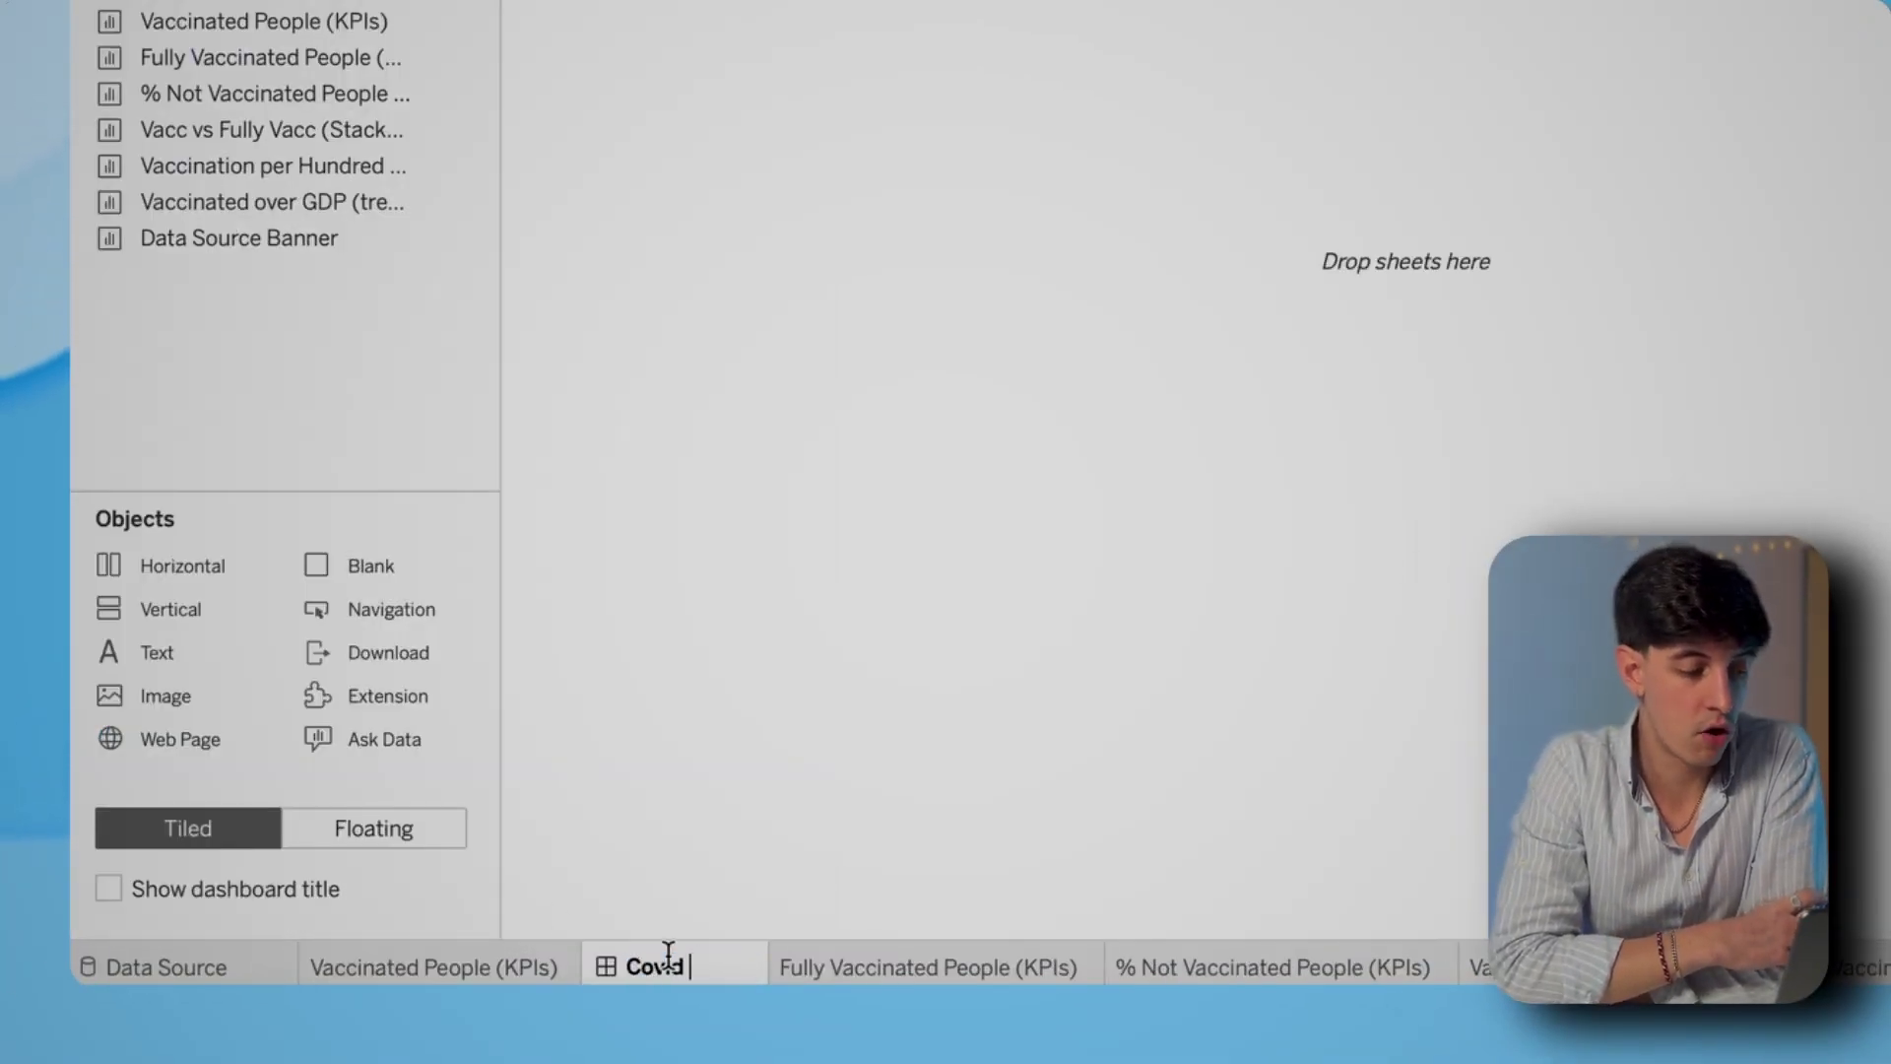
type(" Vaccine ")
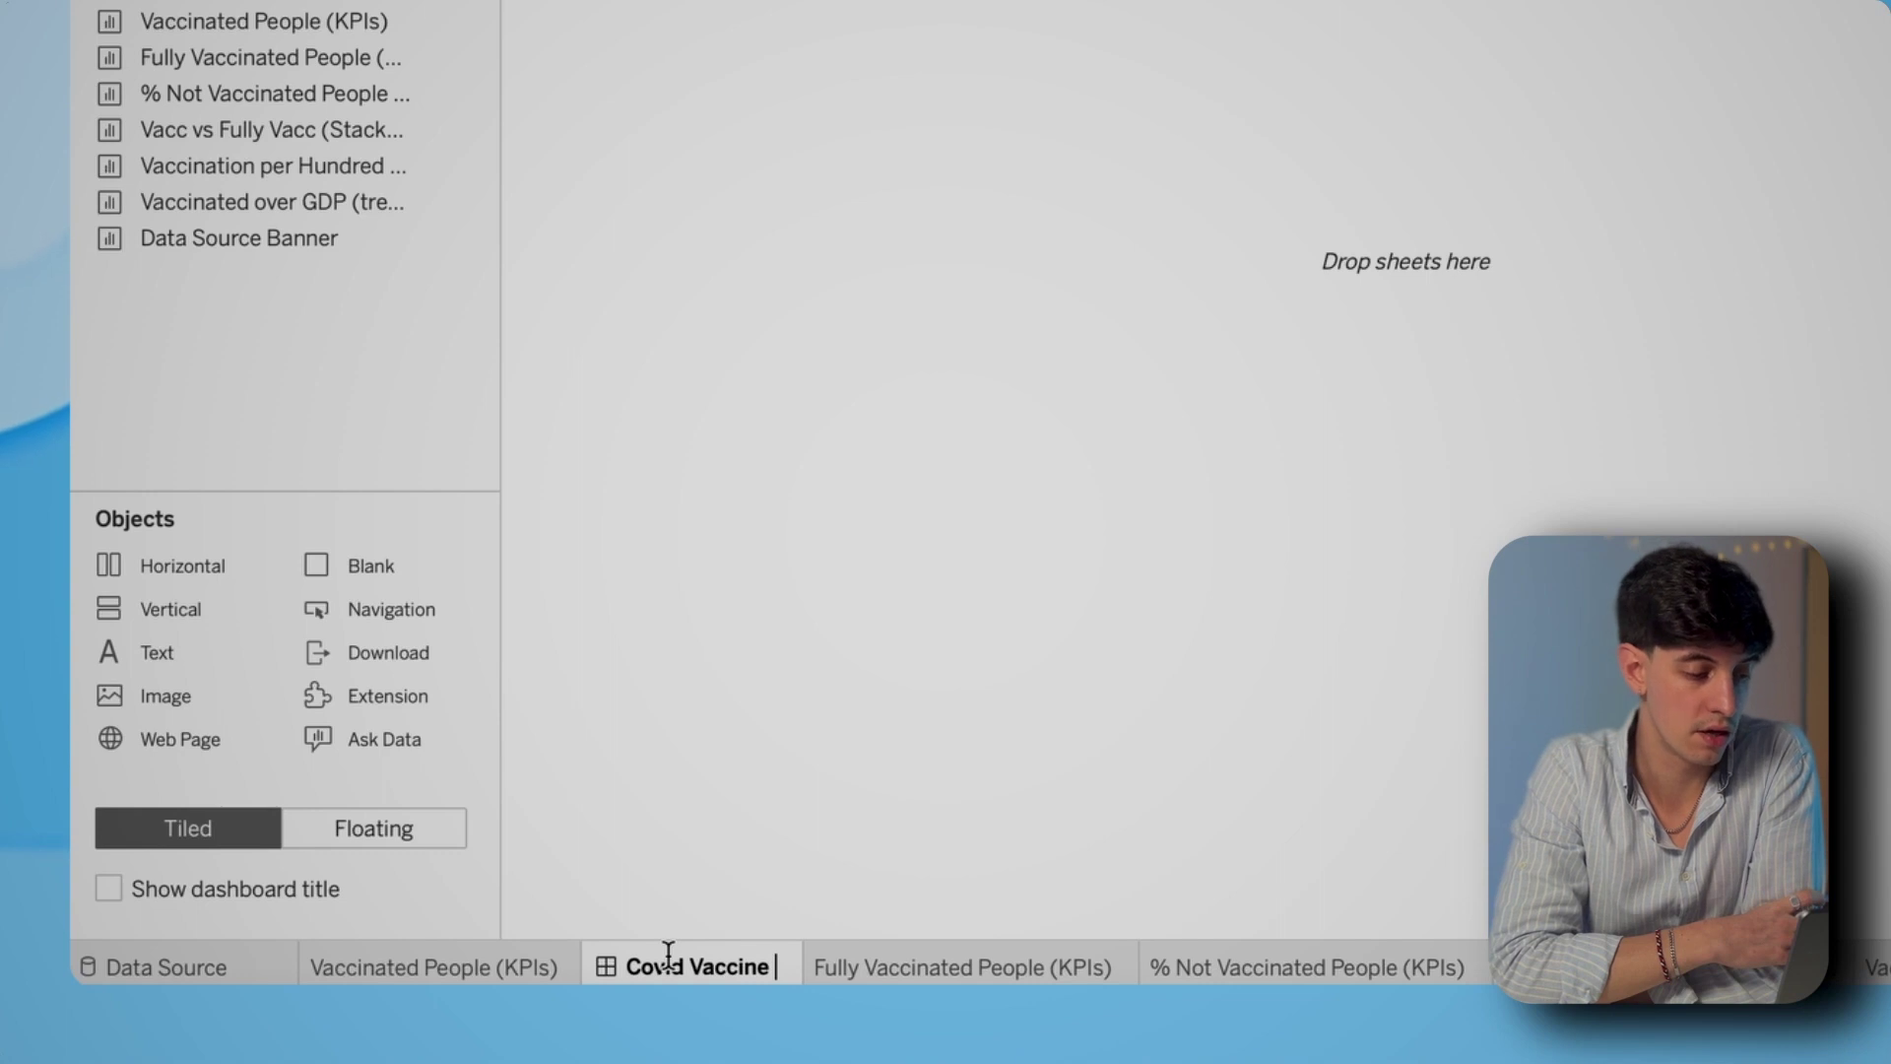
type("Tracker")
key("Return")
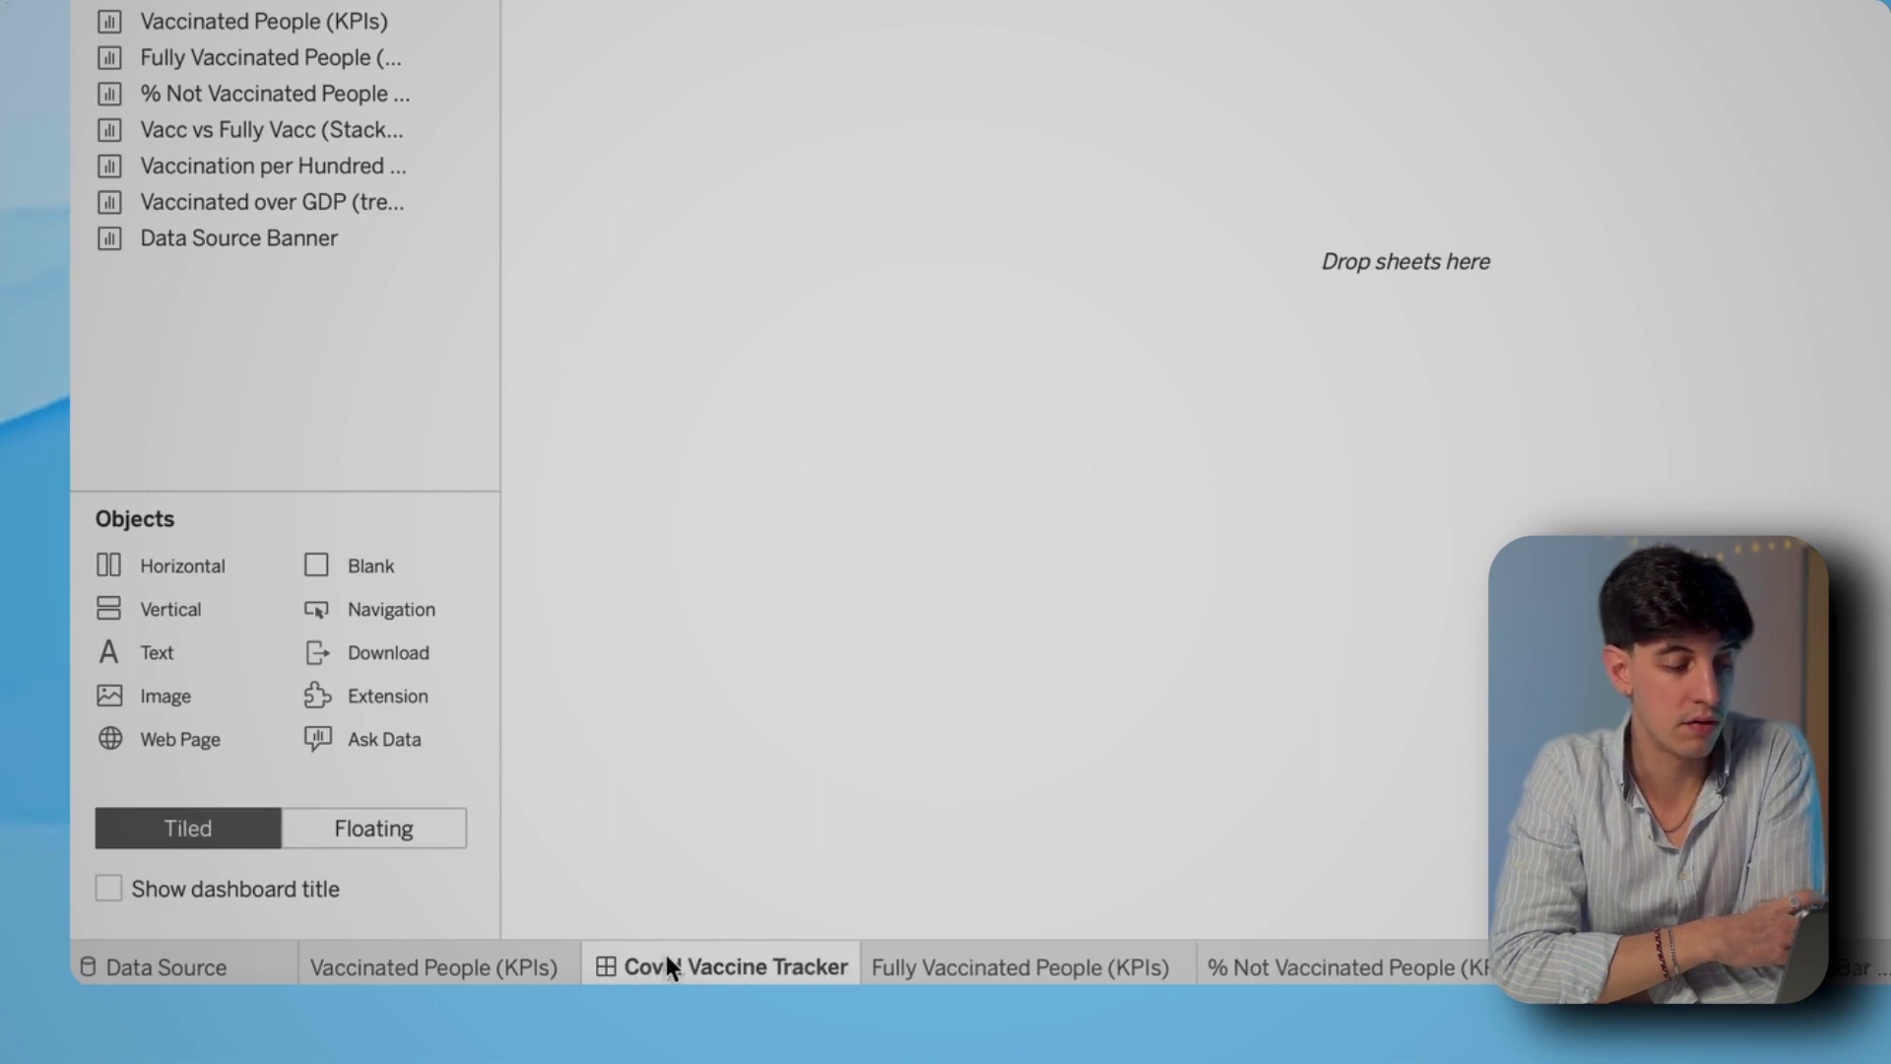
left_click_drag(665, 954, 398, 958)
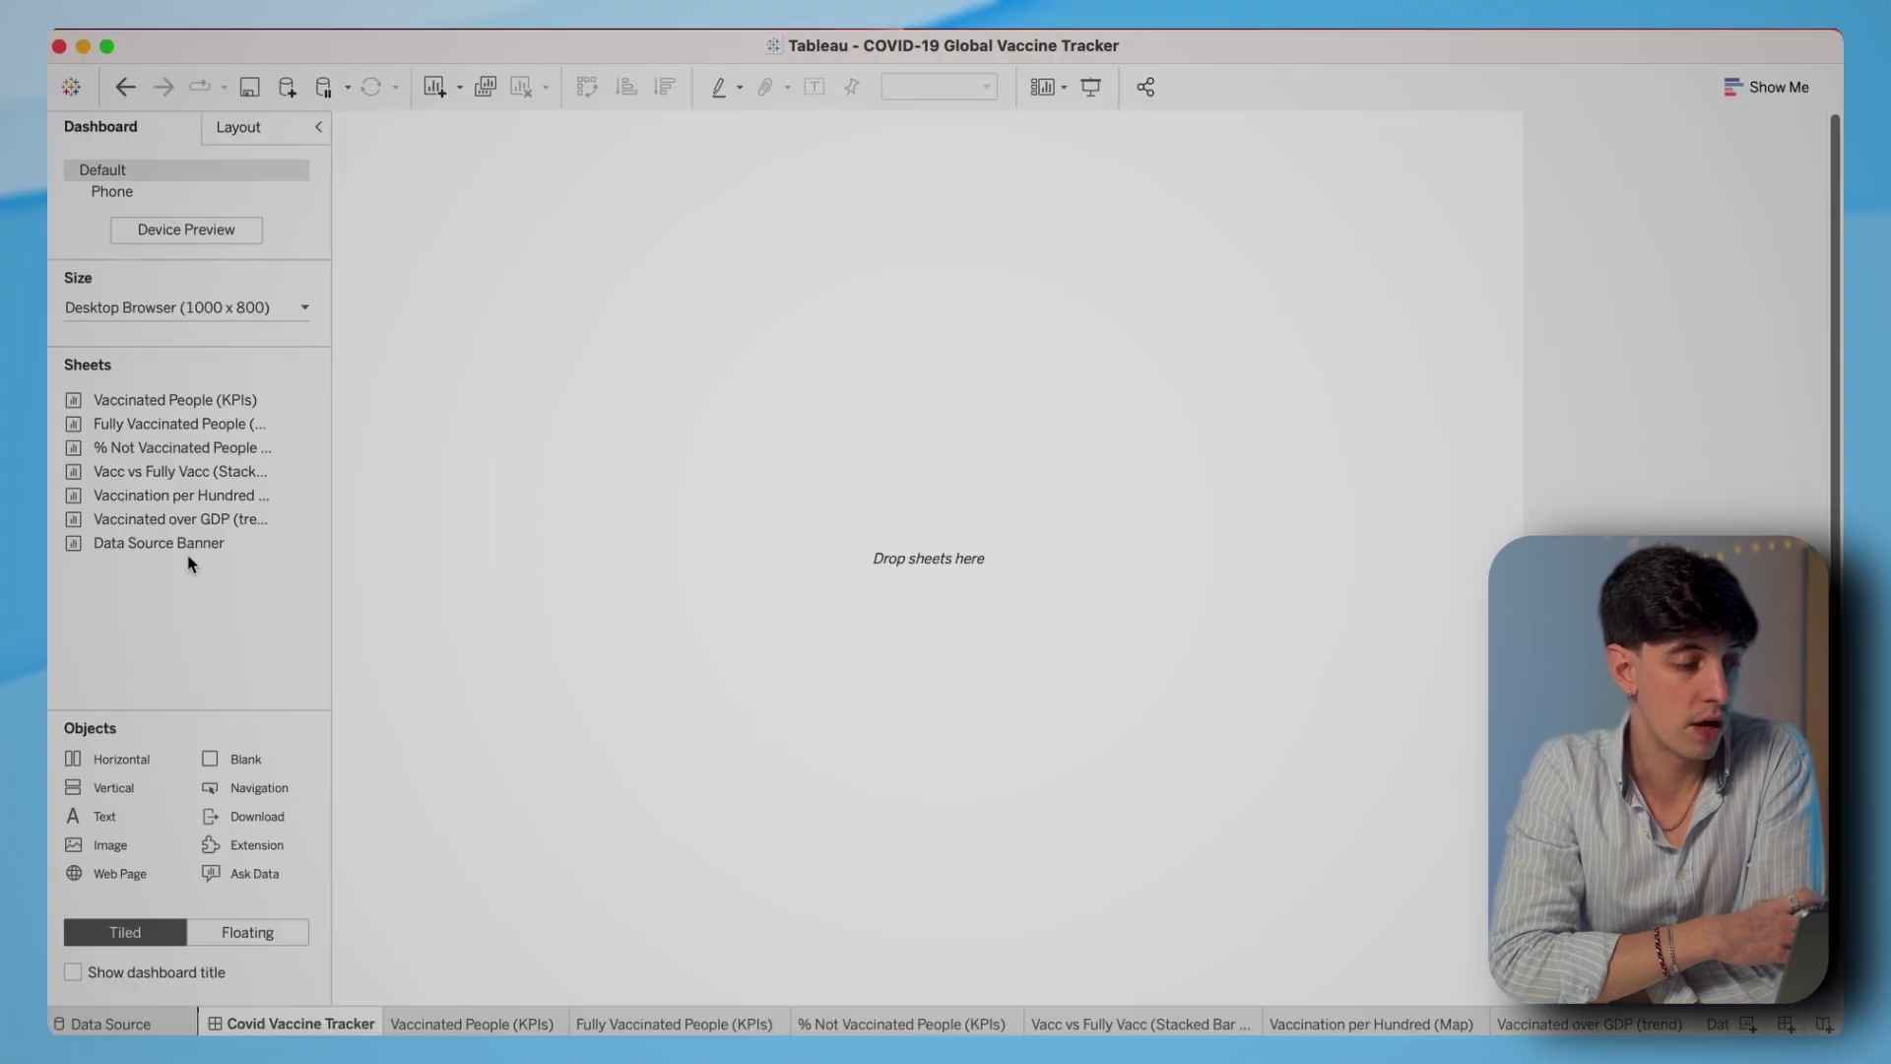
- Add two tiled vertical containers to the dashboard, stacking the second above the first
left_click_drag(120, 788, 577, 416)
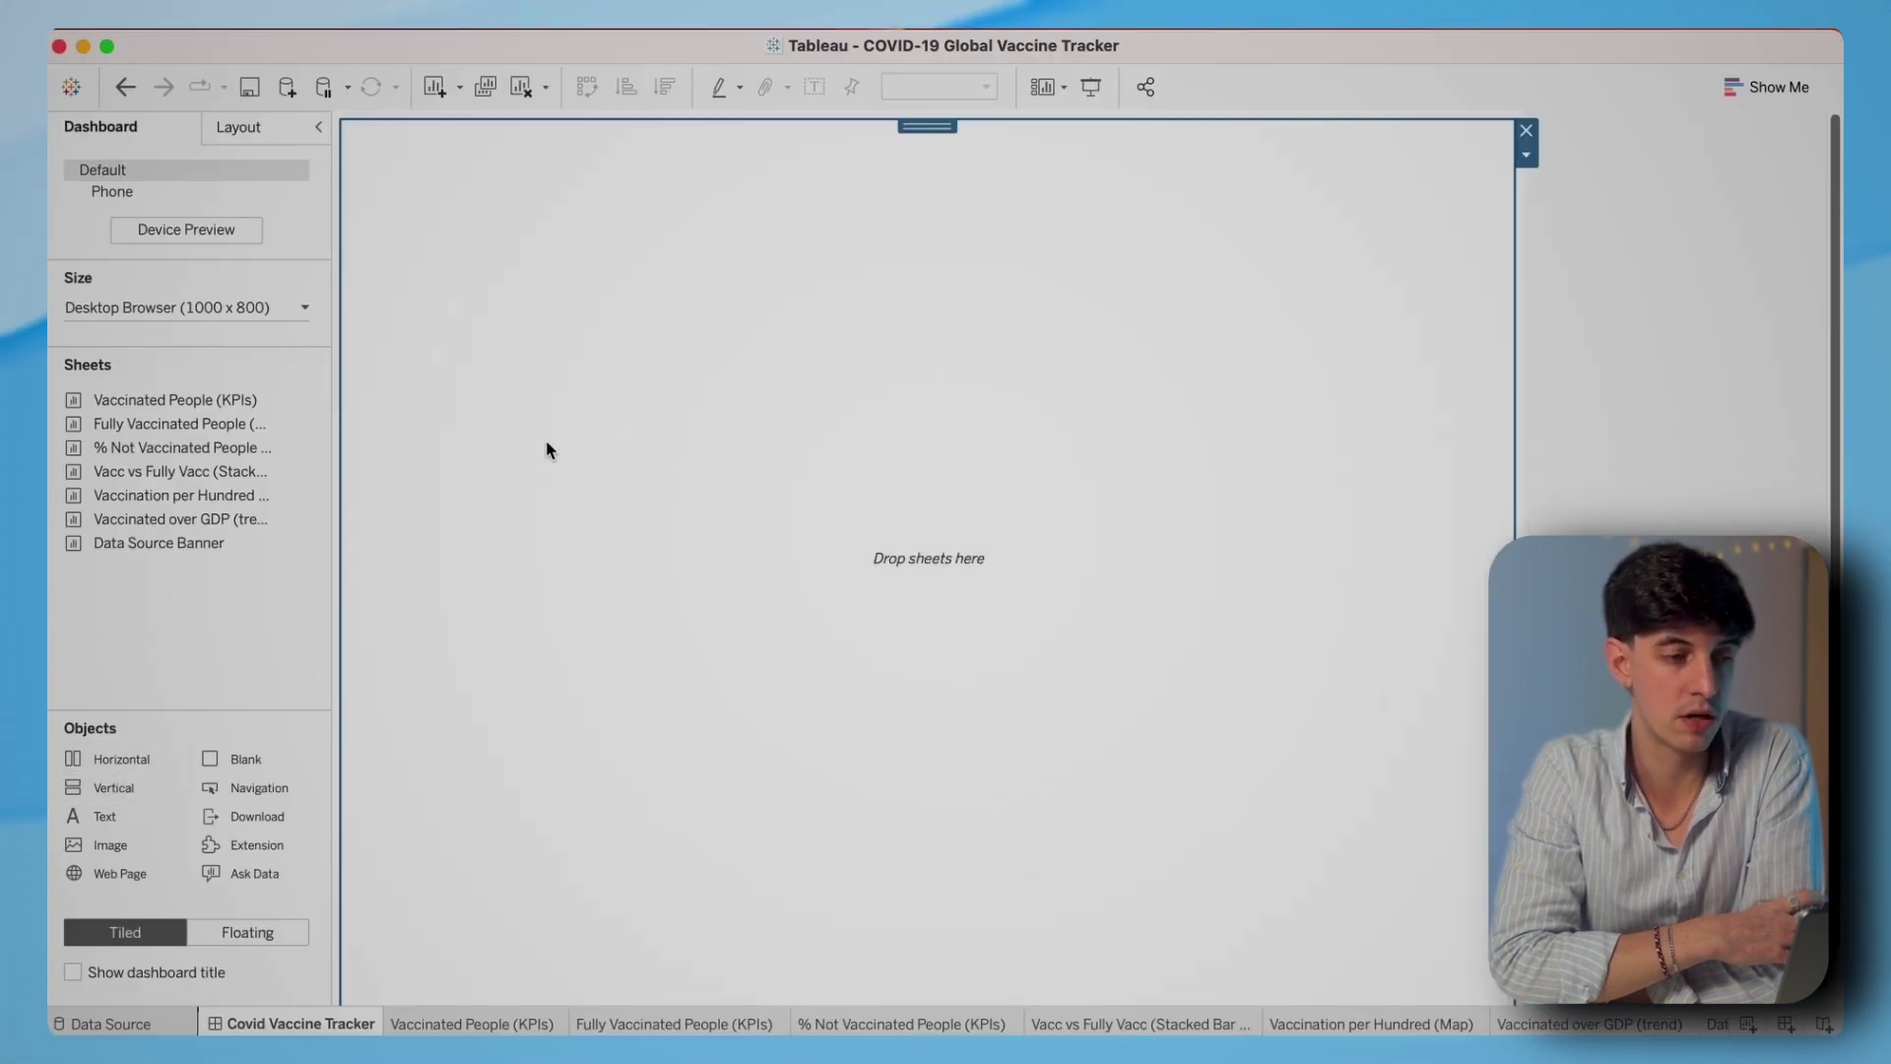
left_click_drag(85, 788, 623, 481)
left_click_drag(719, 211, 757, 132)
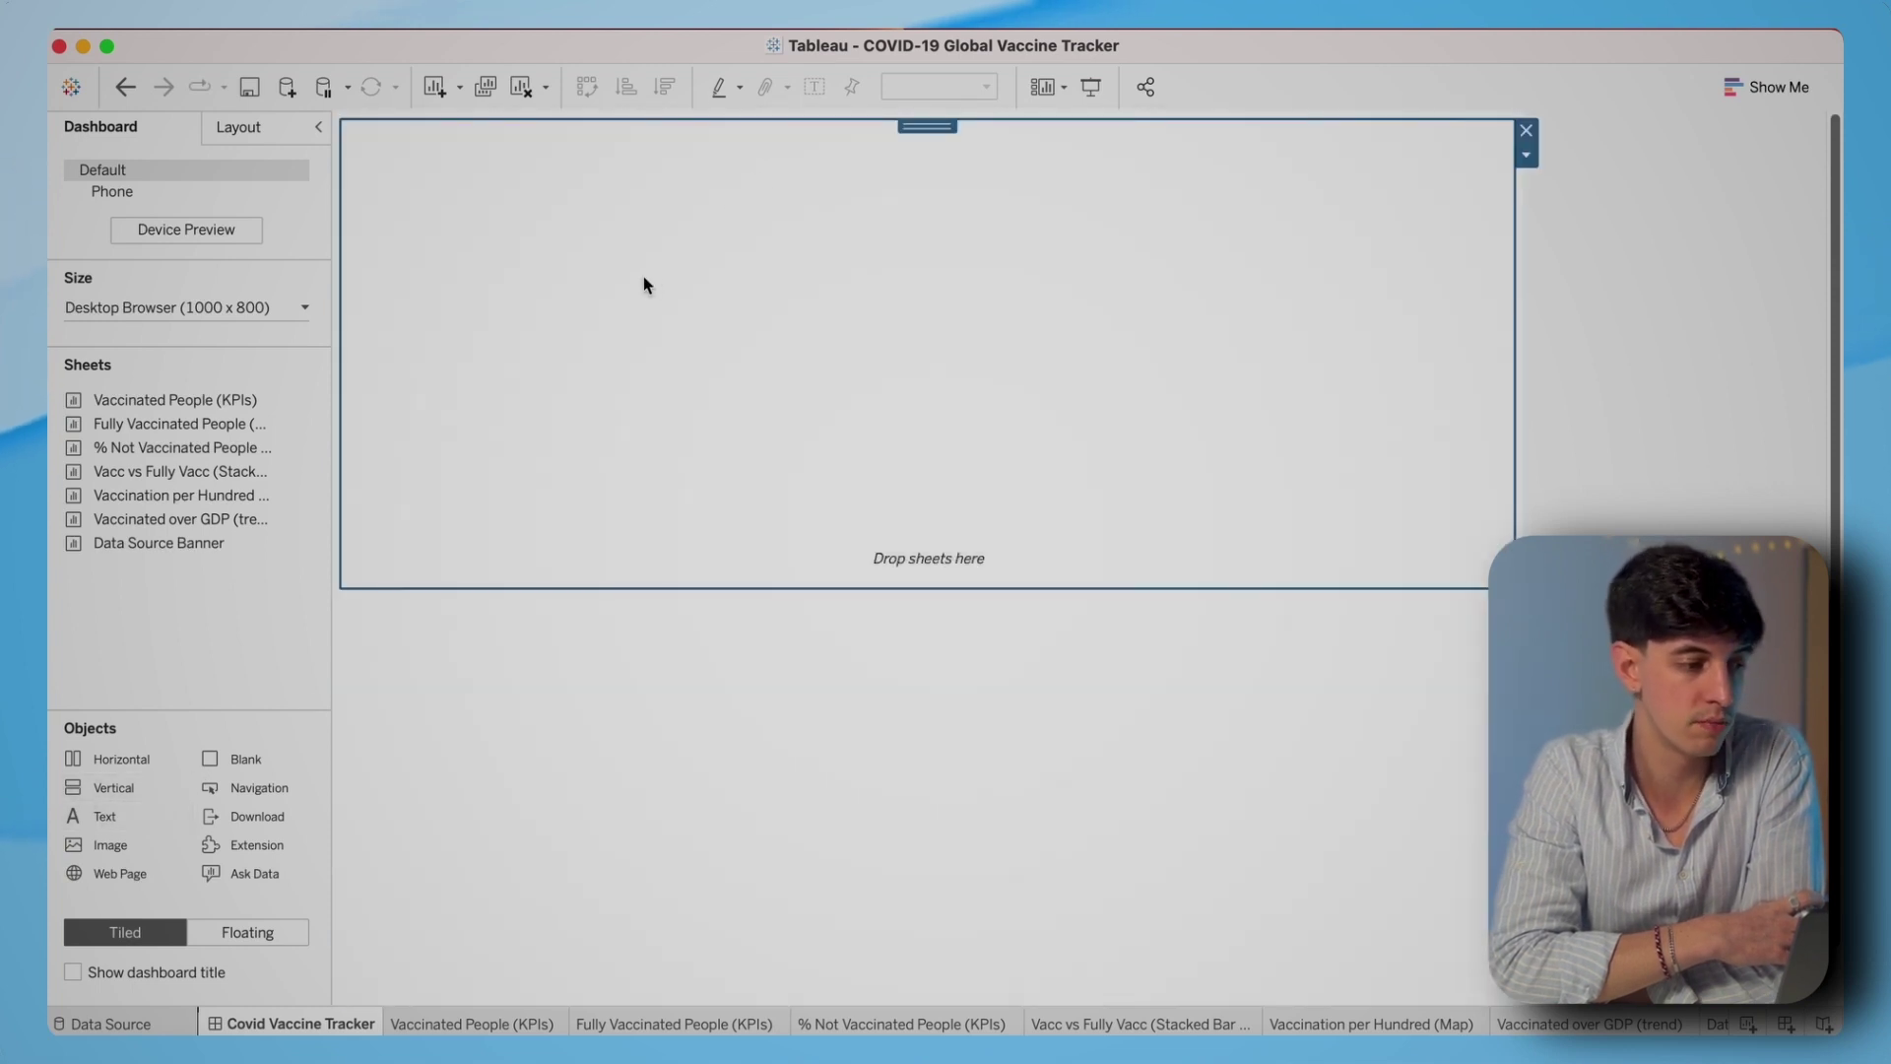
- Set the upper vertical container's background to the saved custom dark navy colour
left_click(254, 126)
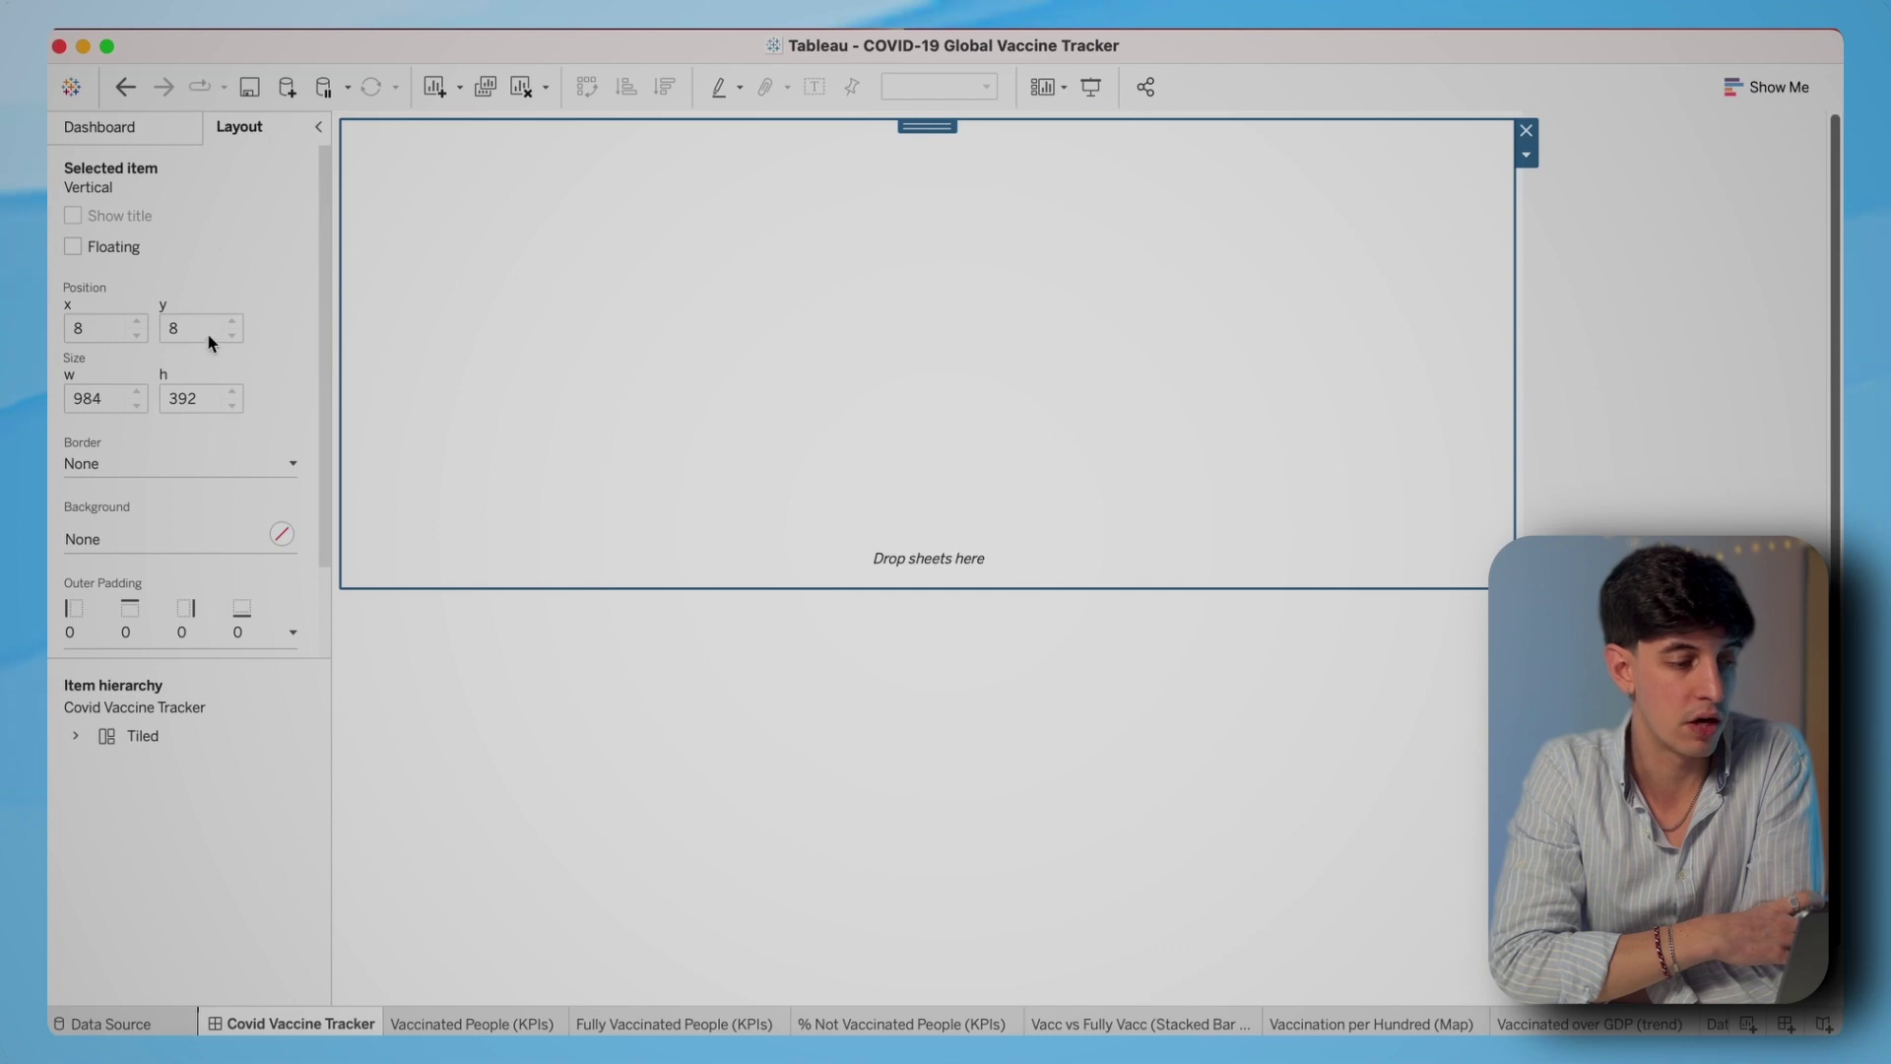
left_click(155, 539)
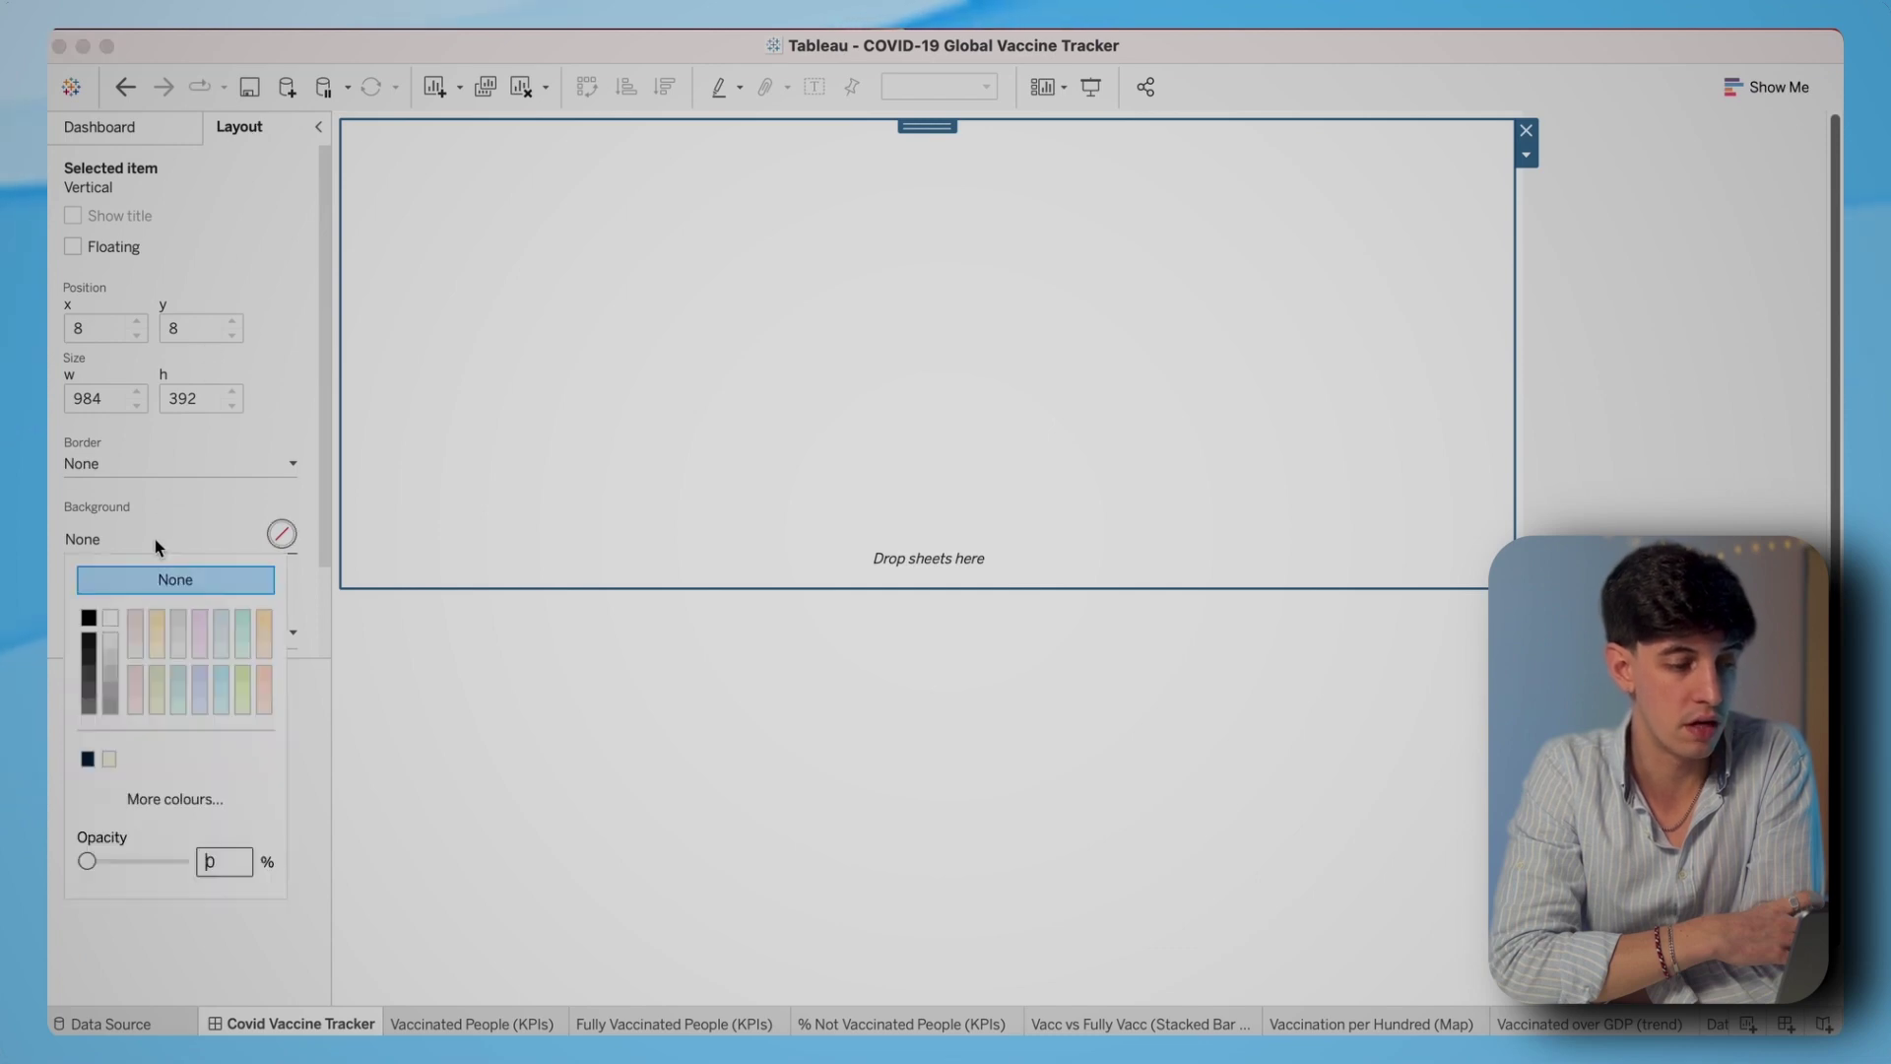
left_click(130, 797)
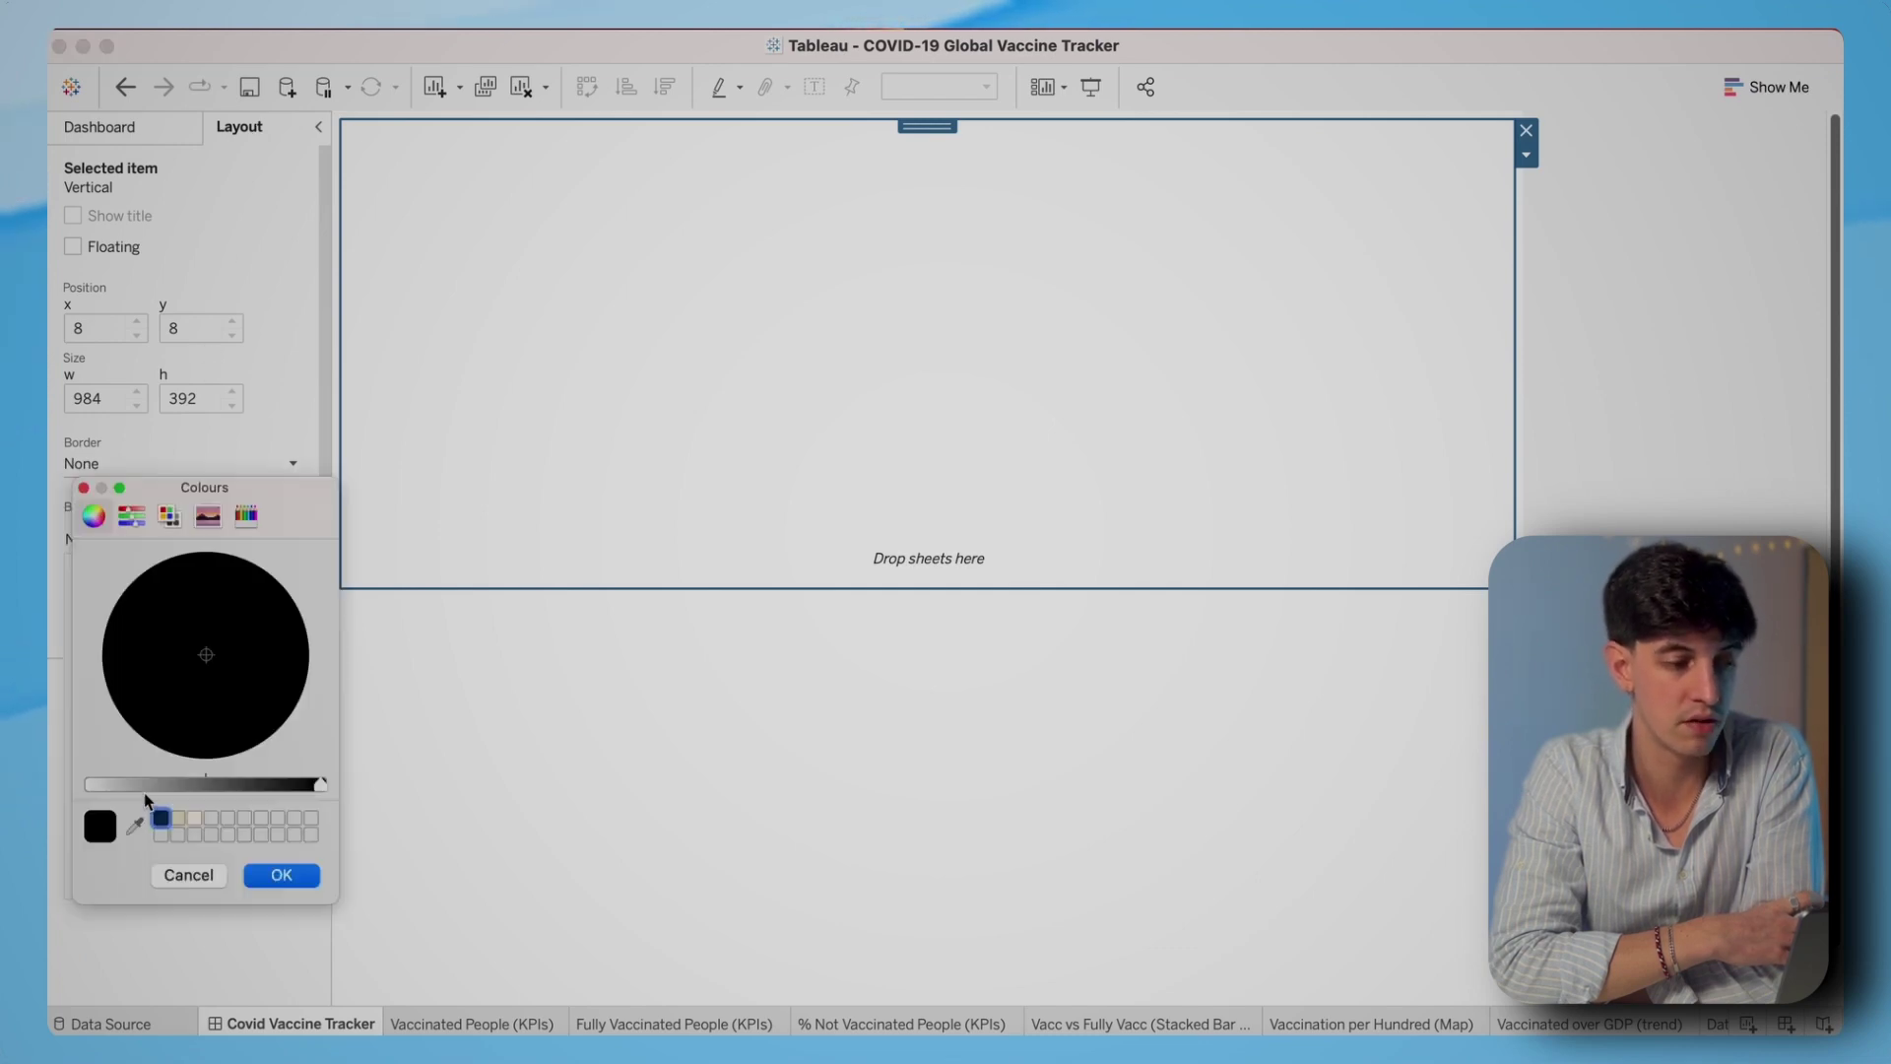
left_click(162, 817)
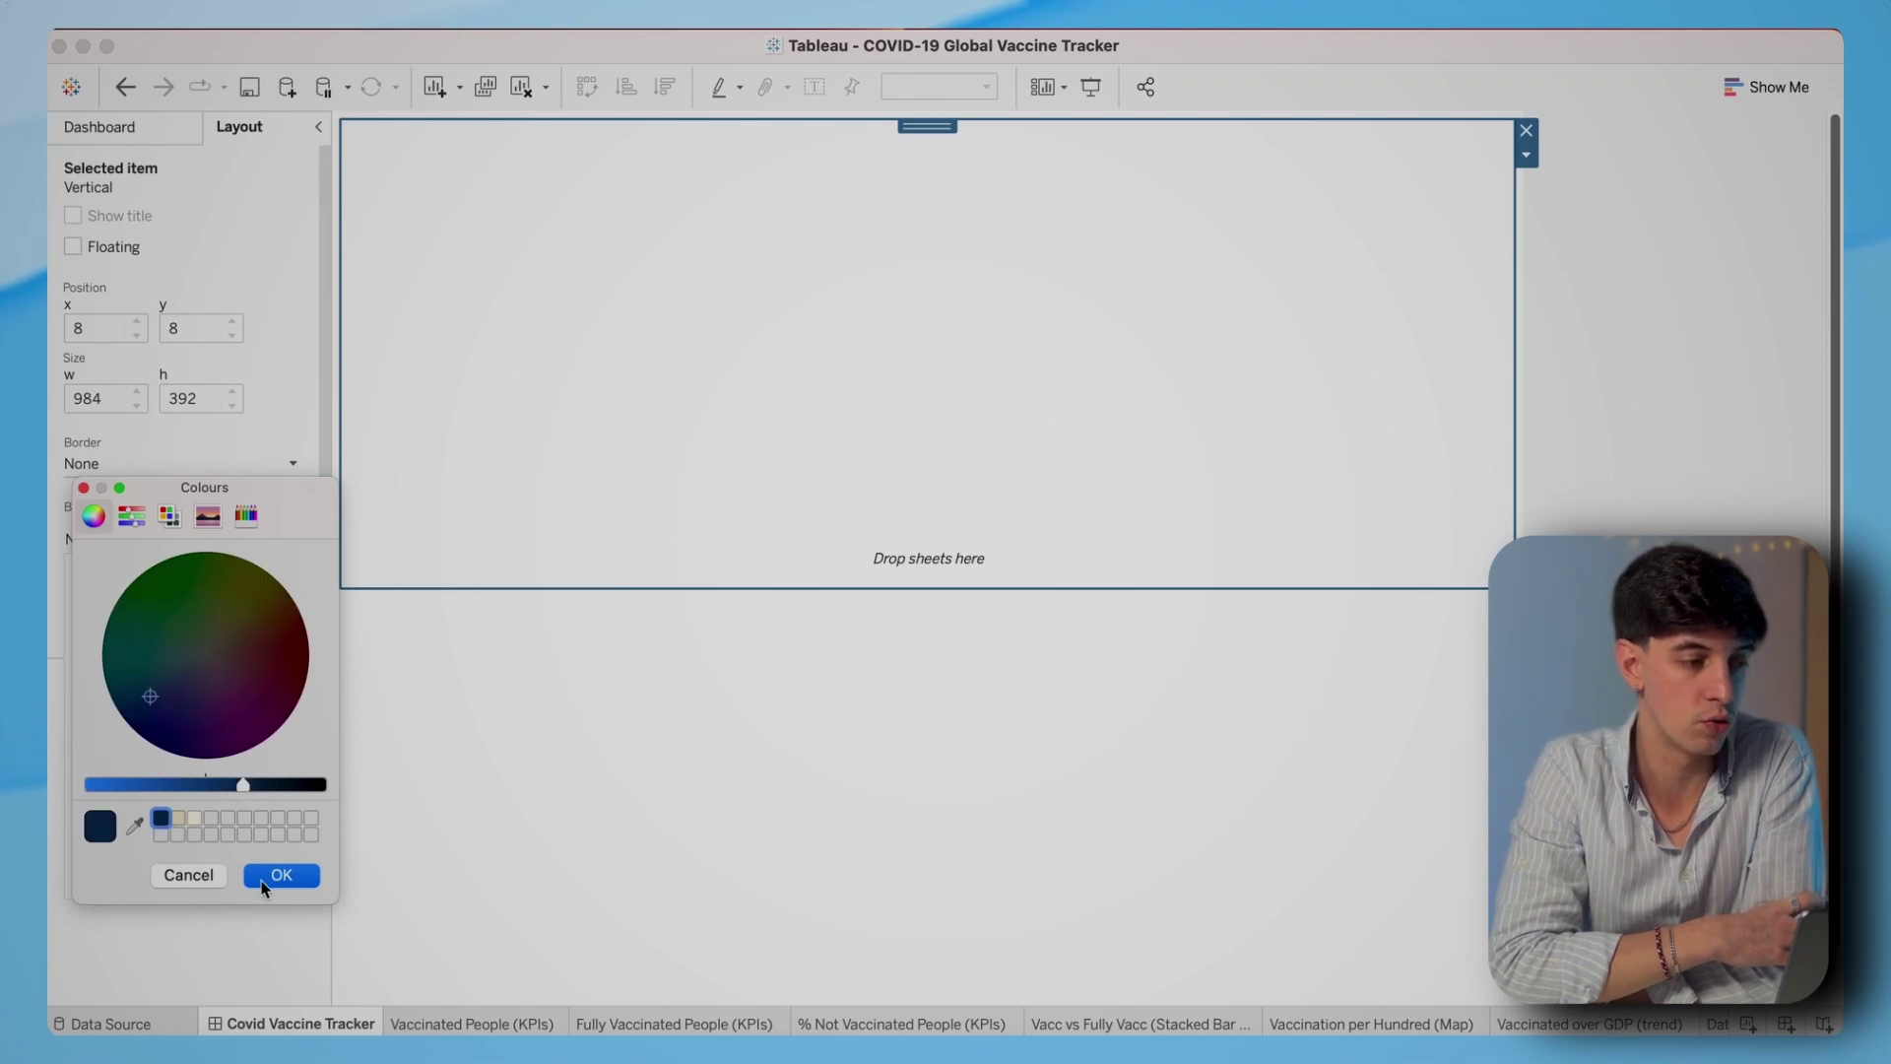
left_click(263, 879)
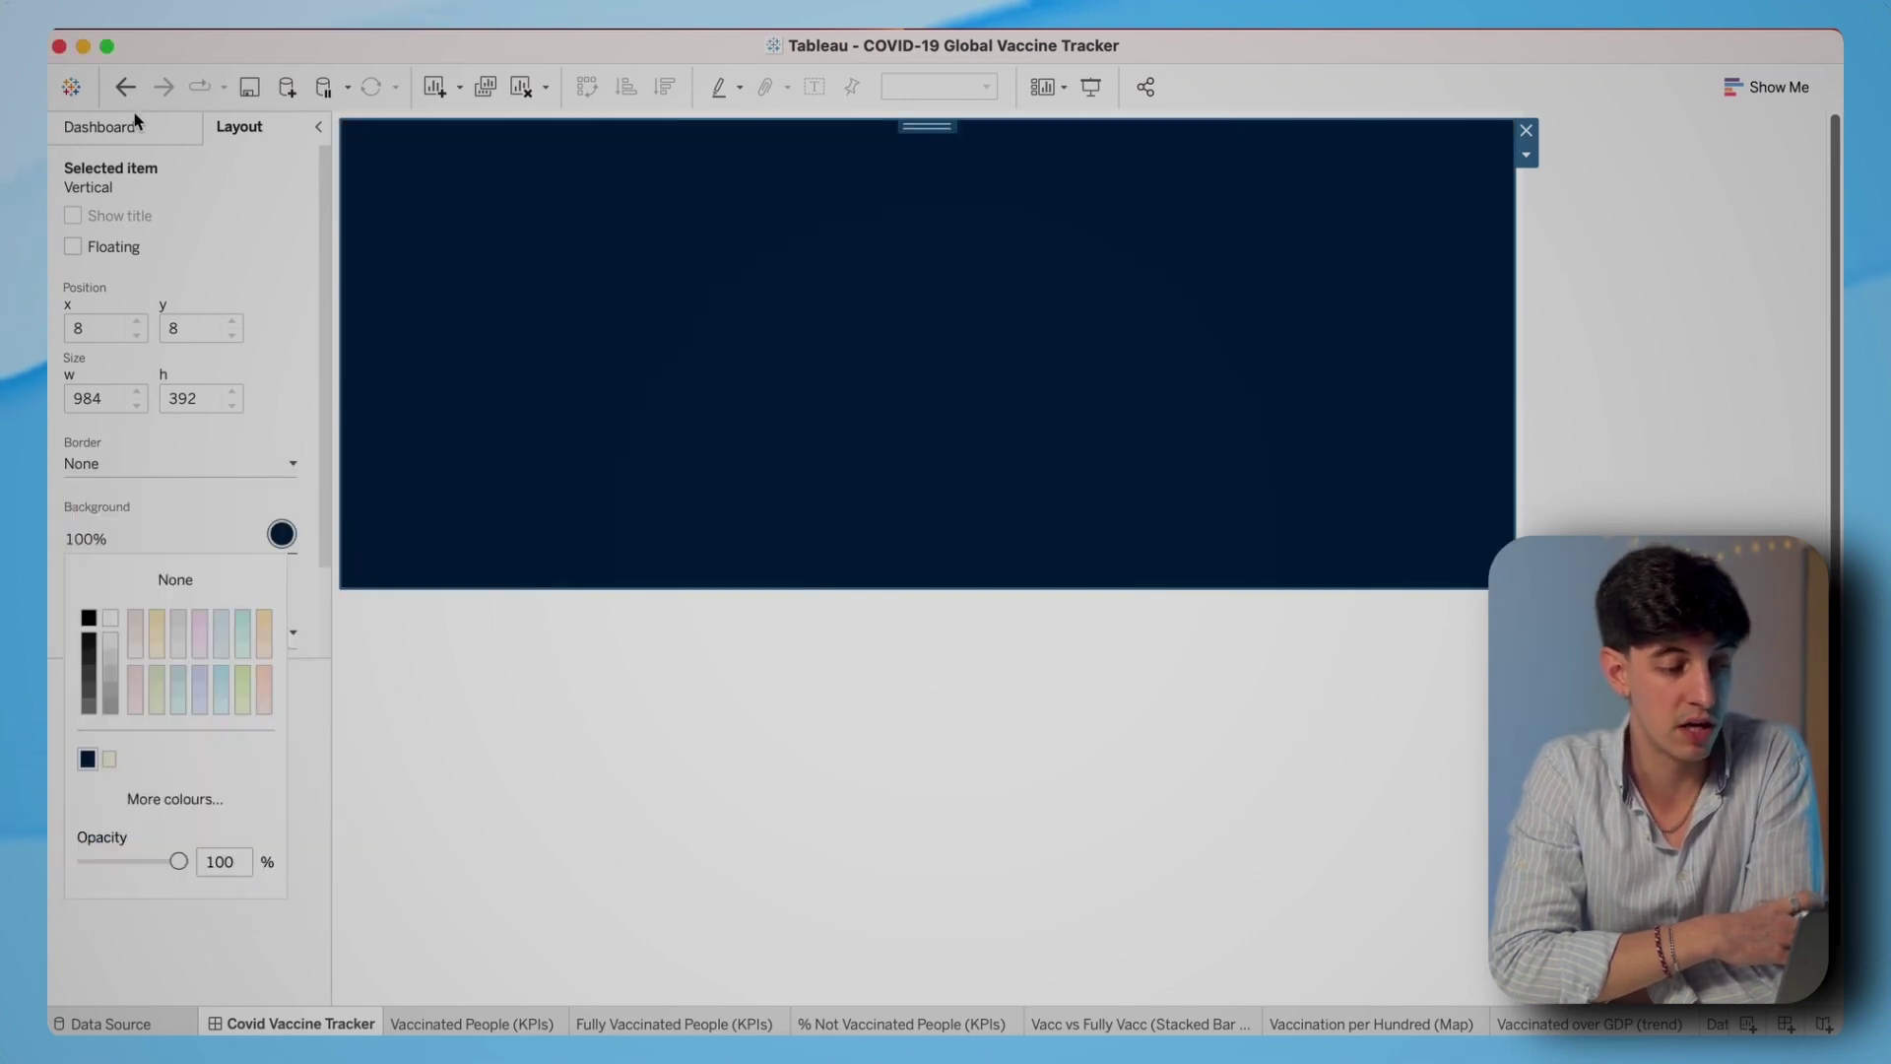
- Add a text object to the navy container with the white title COVID-19 Global Vaccine Tracker and the vaccination summary below it
left_click(111, 127)
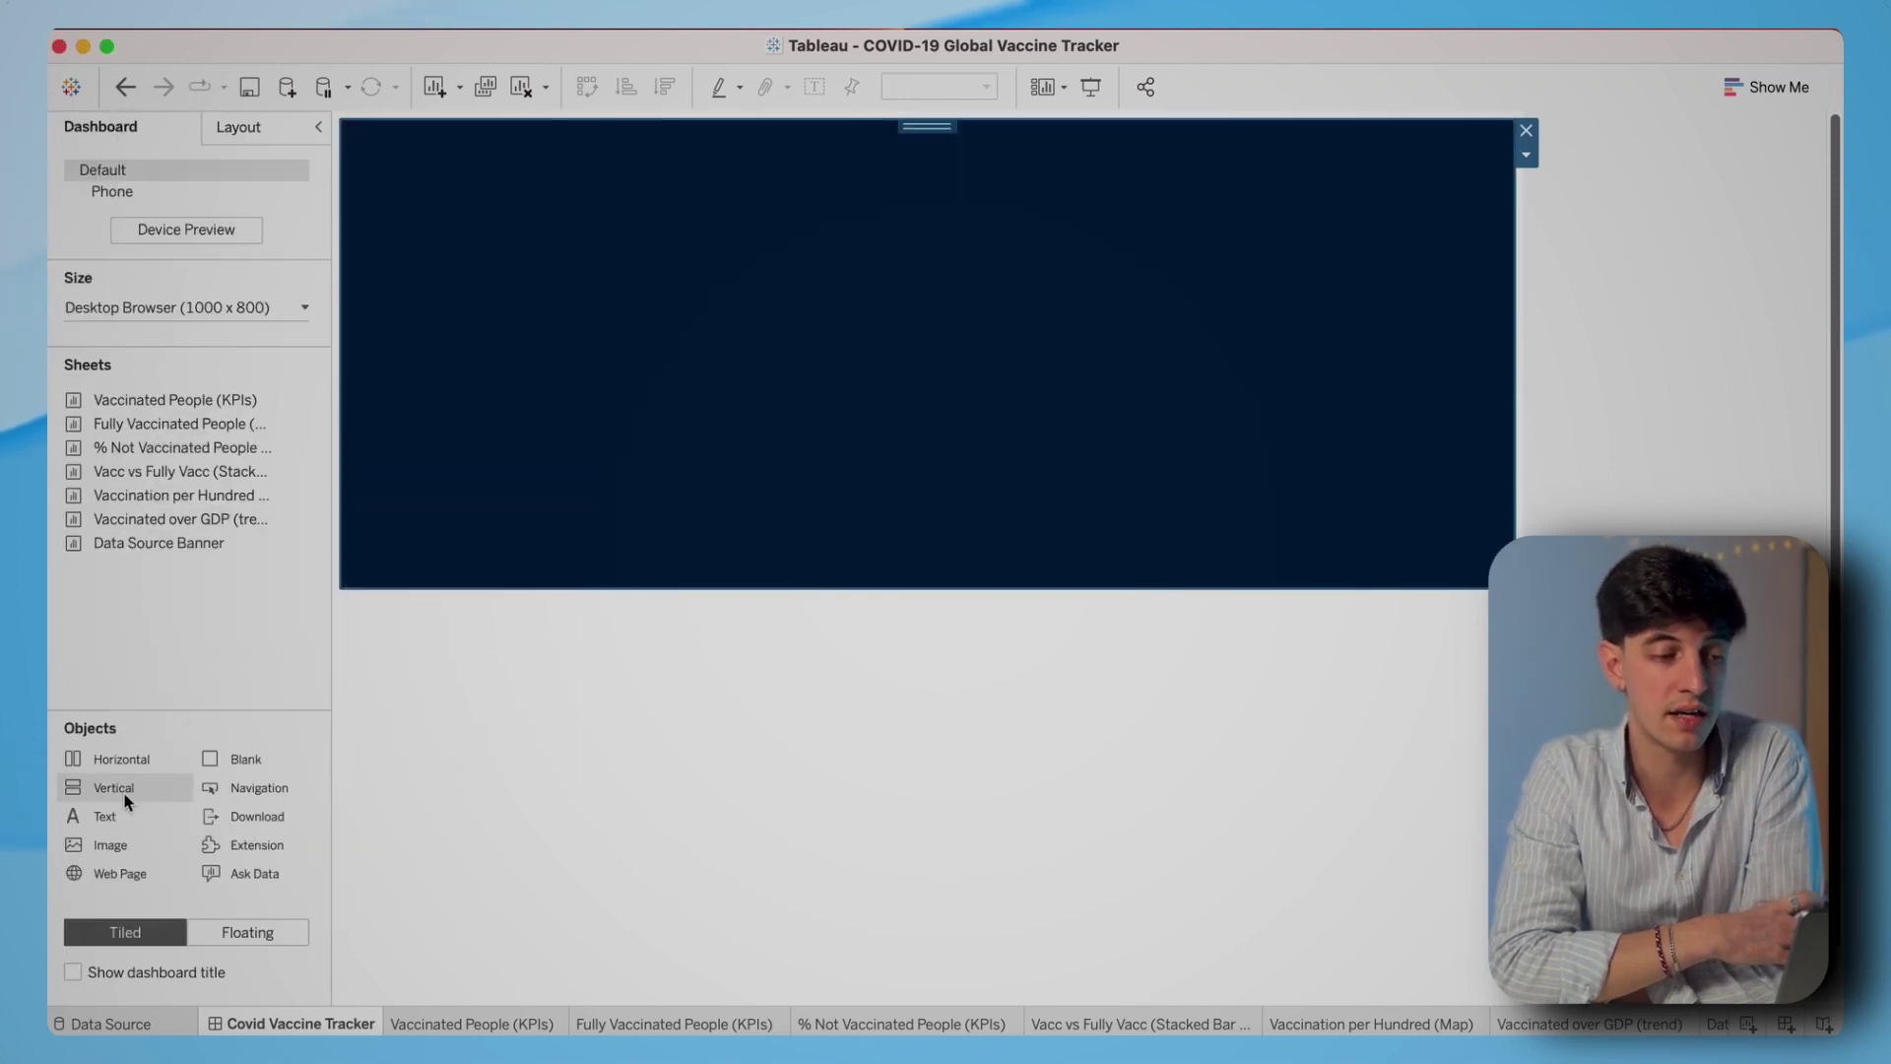
left_click_drag(106, 817, 580, 461)
left_click_drag(631, 382, 628, 380)
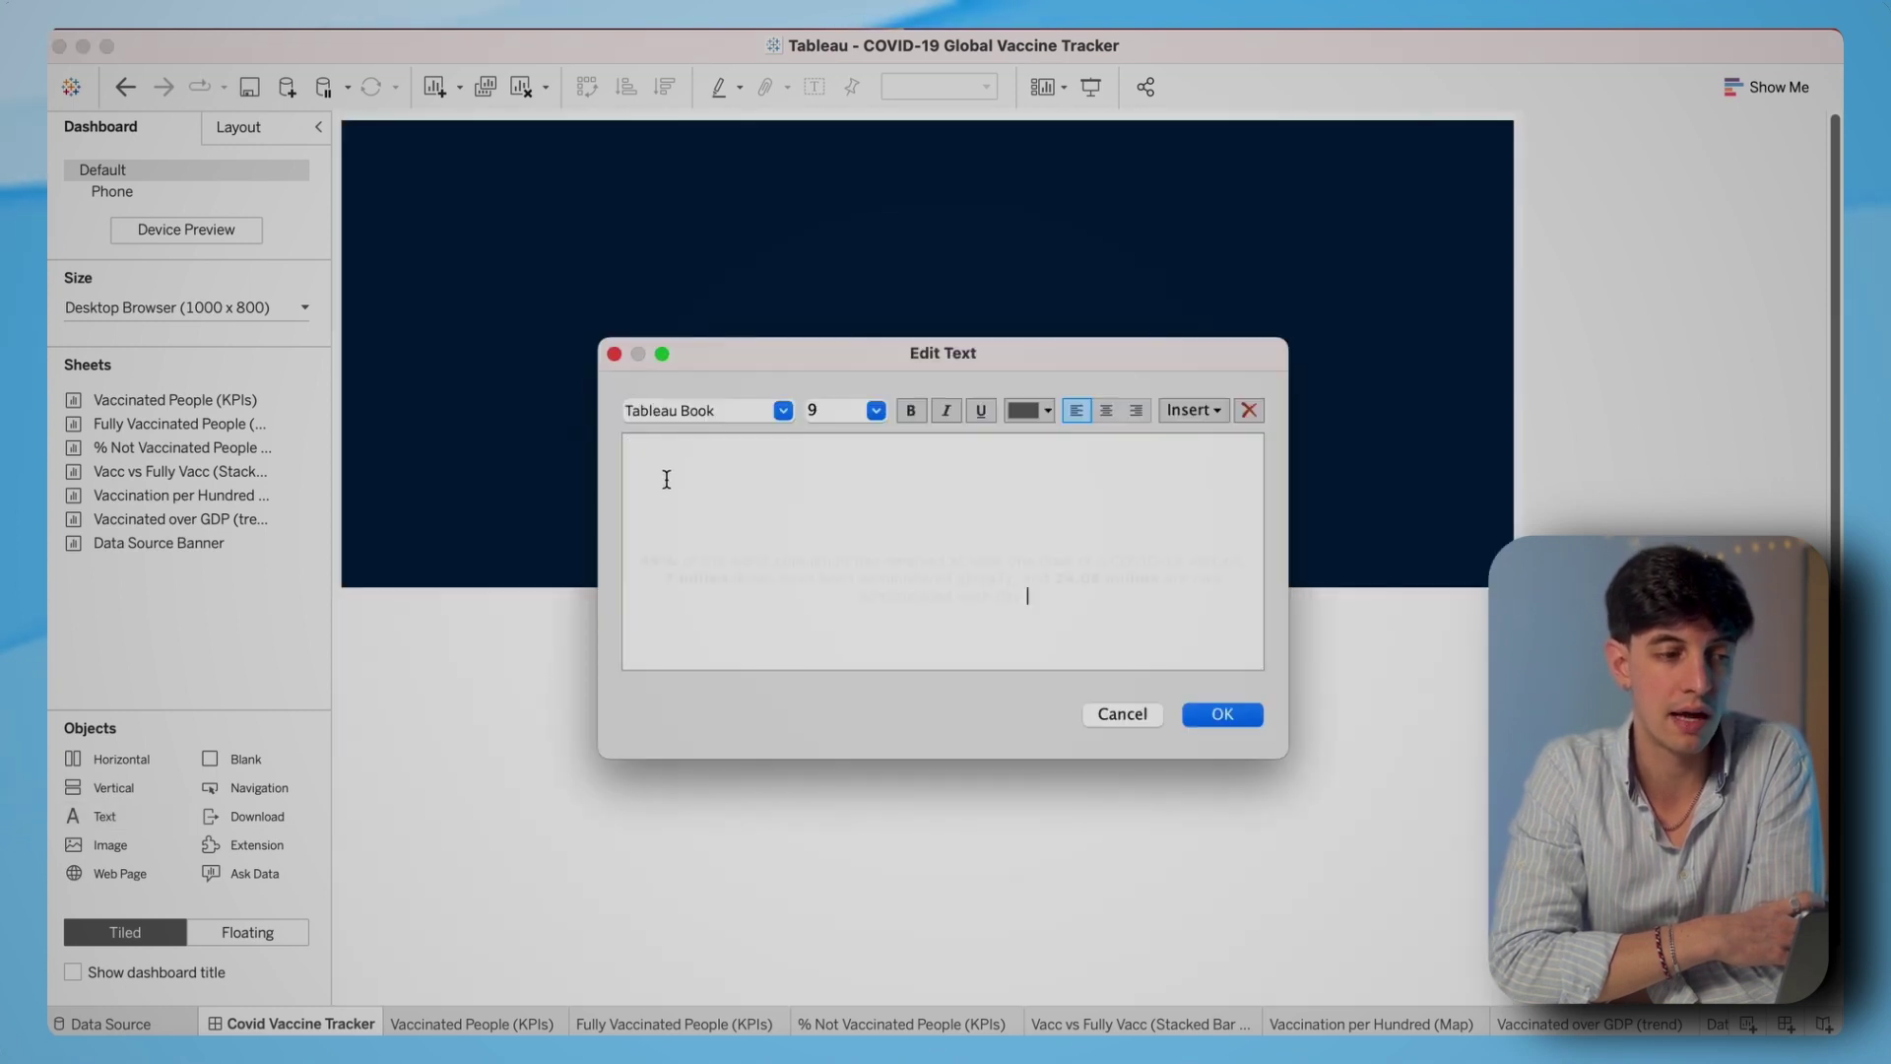
left_click(1225, 714)
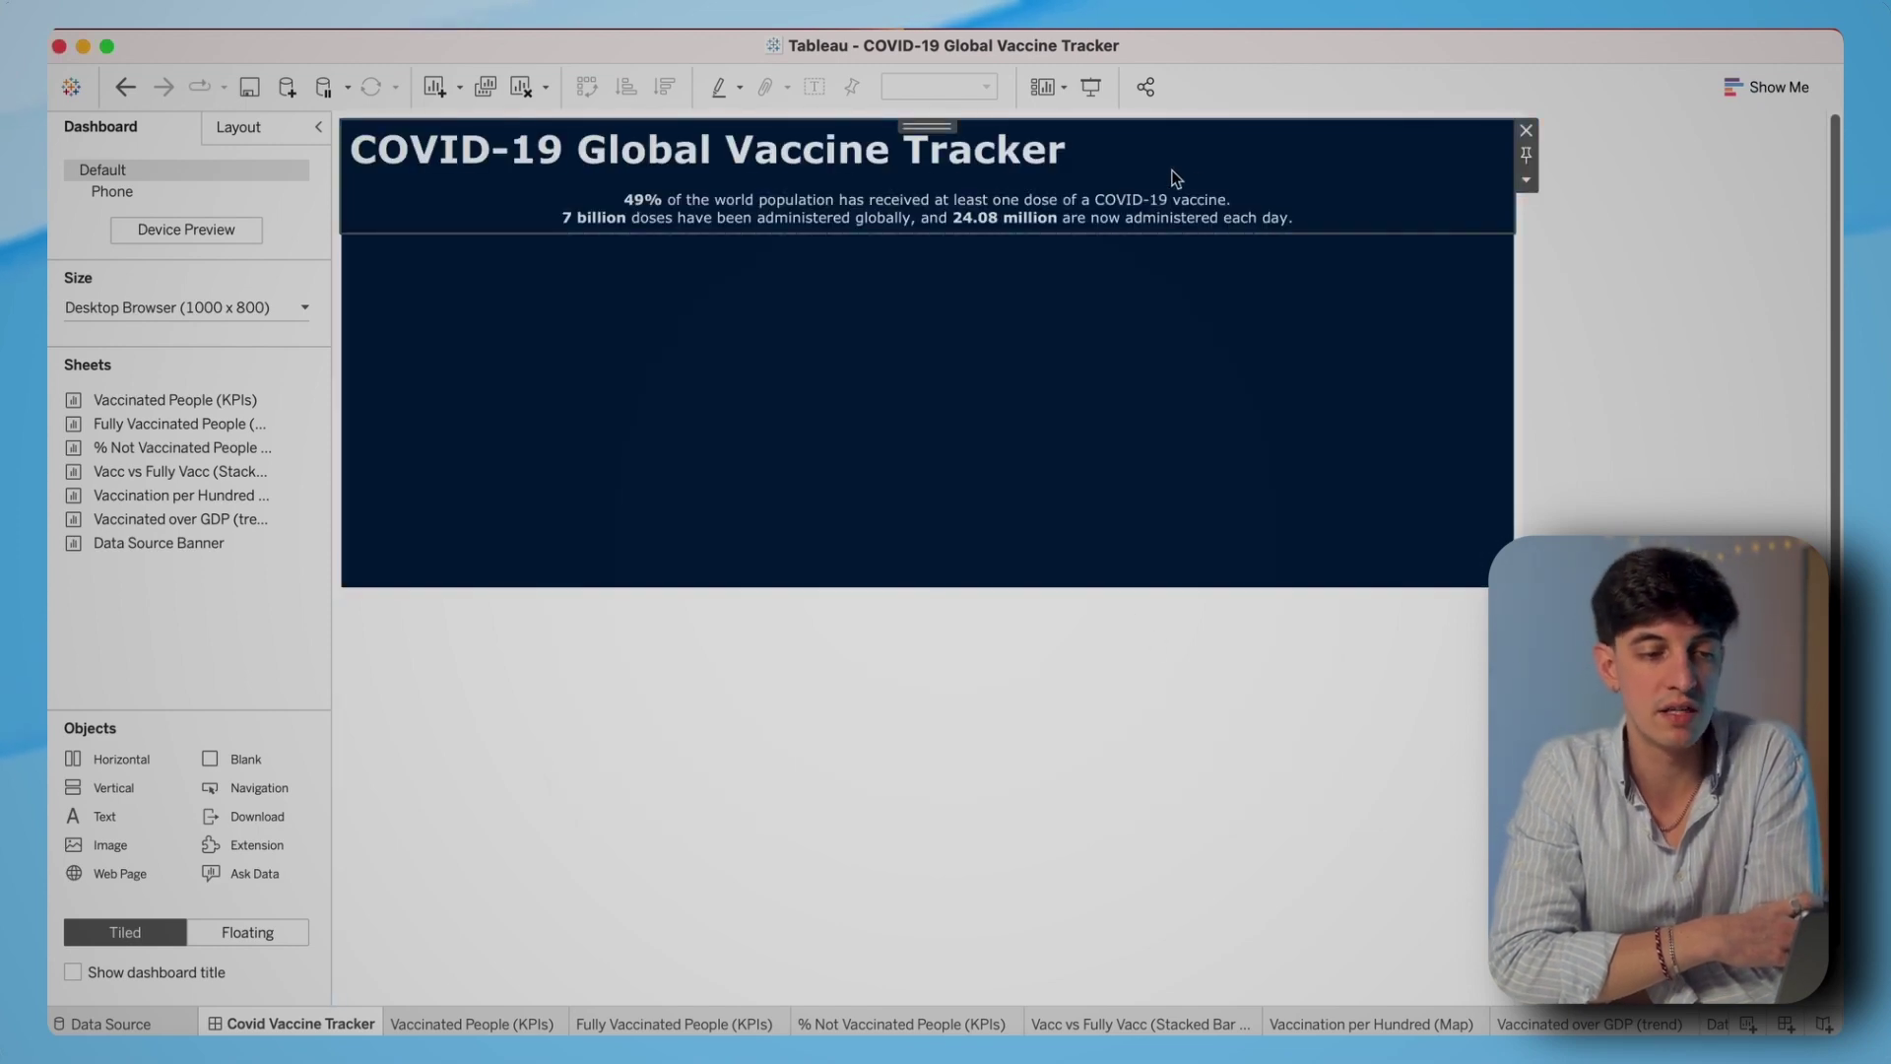
- Select the navy vertical container that holds the header text and distribute its contents evenly
left_click(1526, 180)
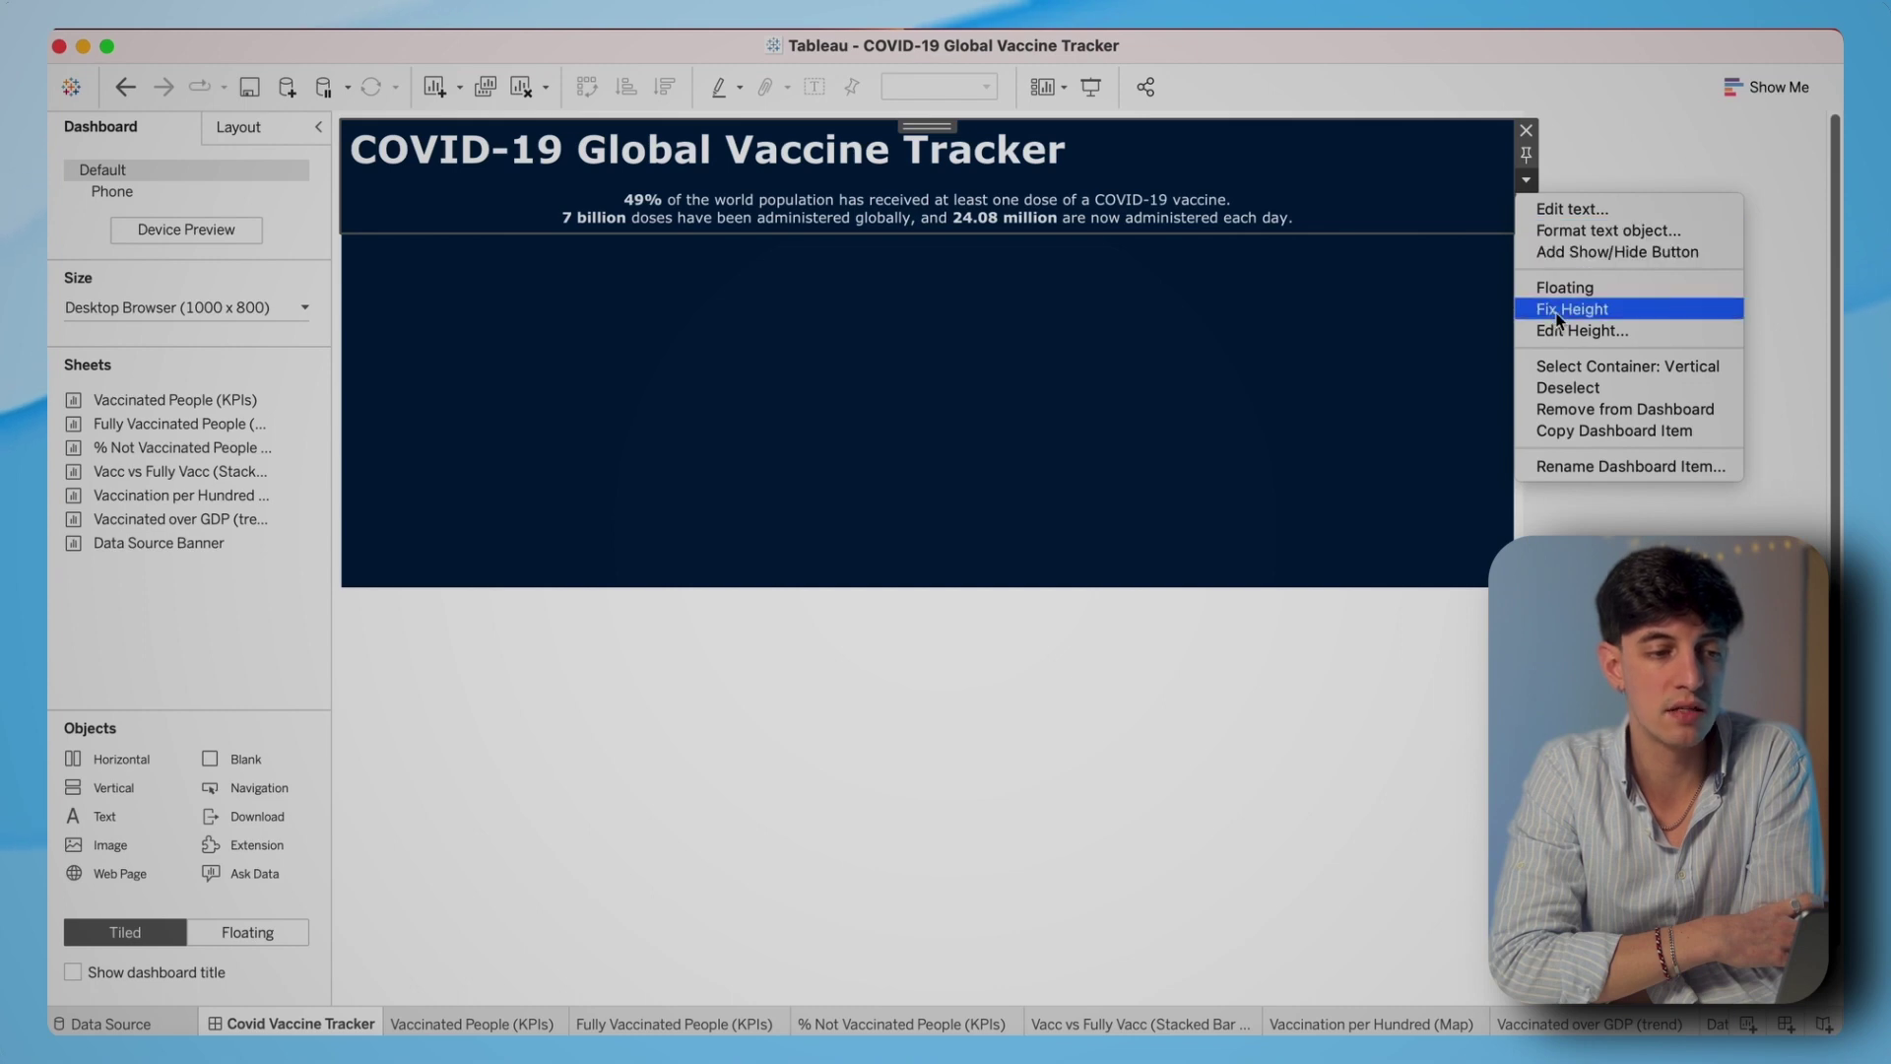
left_click(1353, 150)
left_click(1526, 182)
left_click(1406, 360)
left_click(1410, 377)
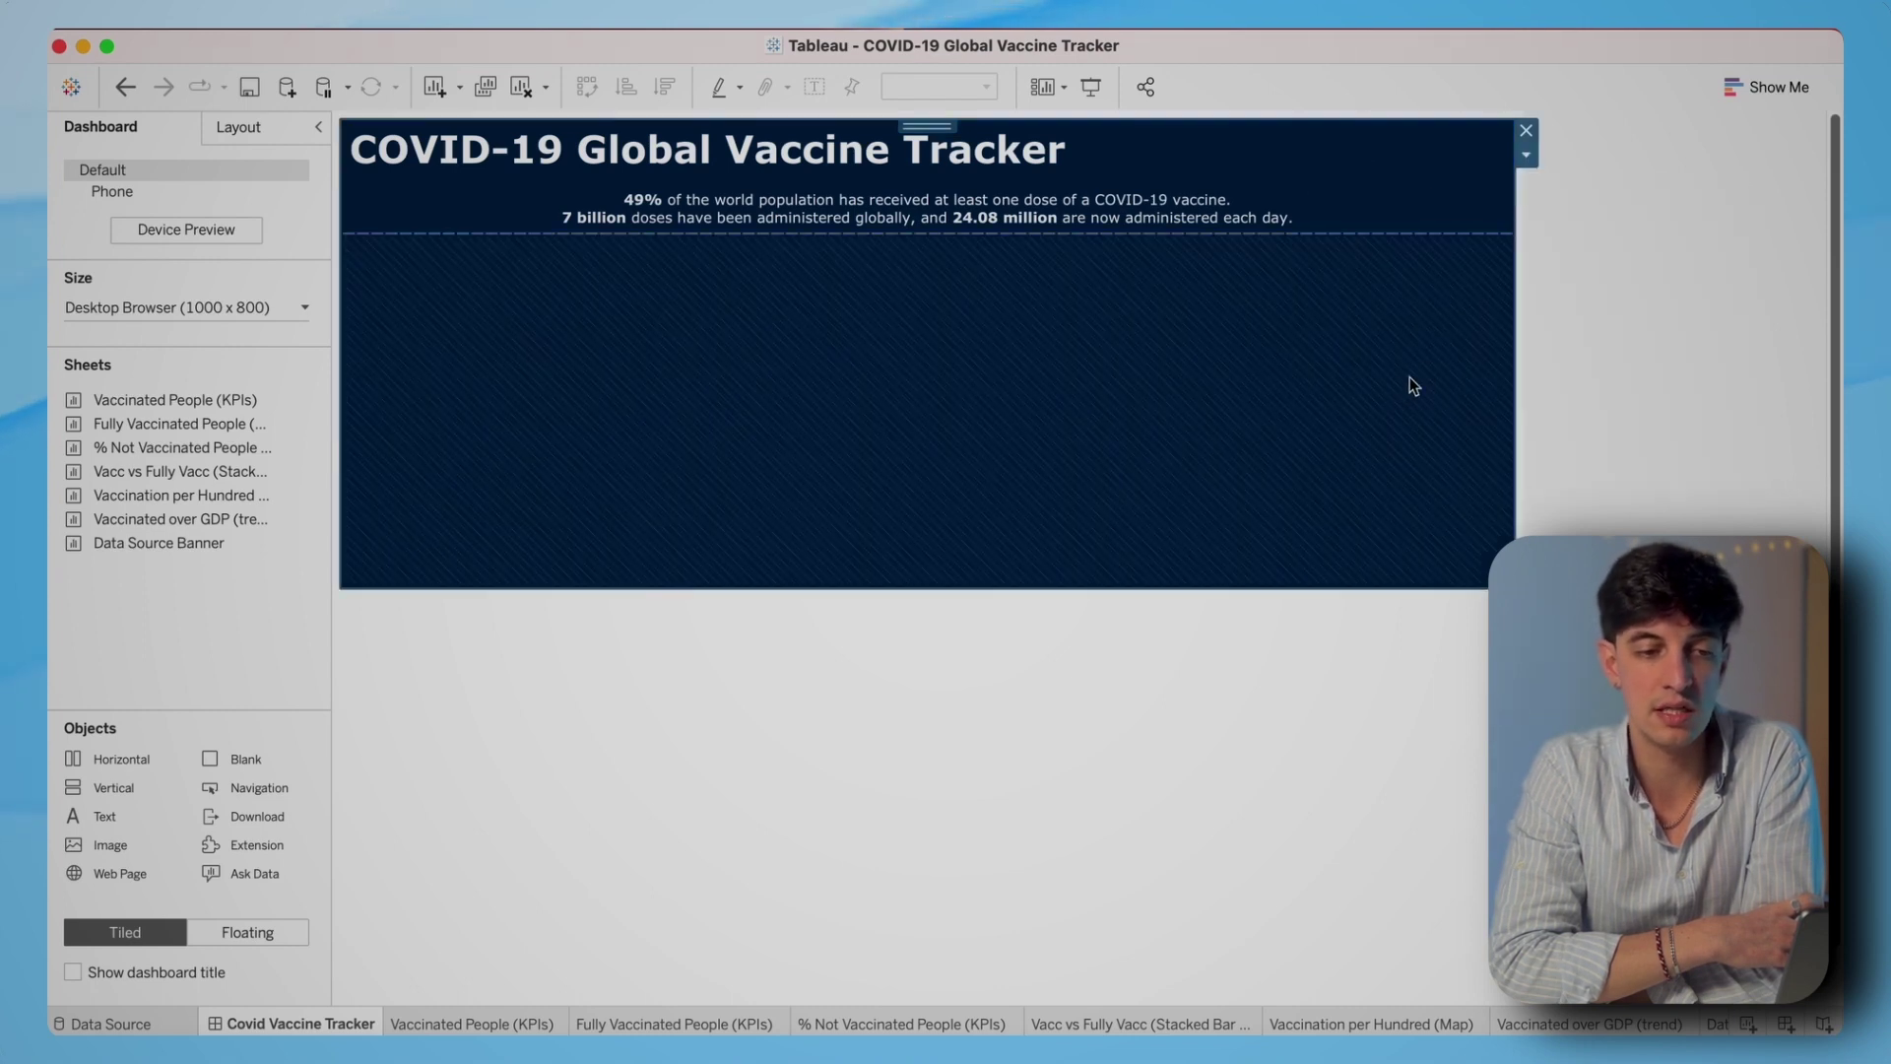
left_click(1525, 156)
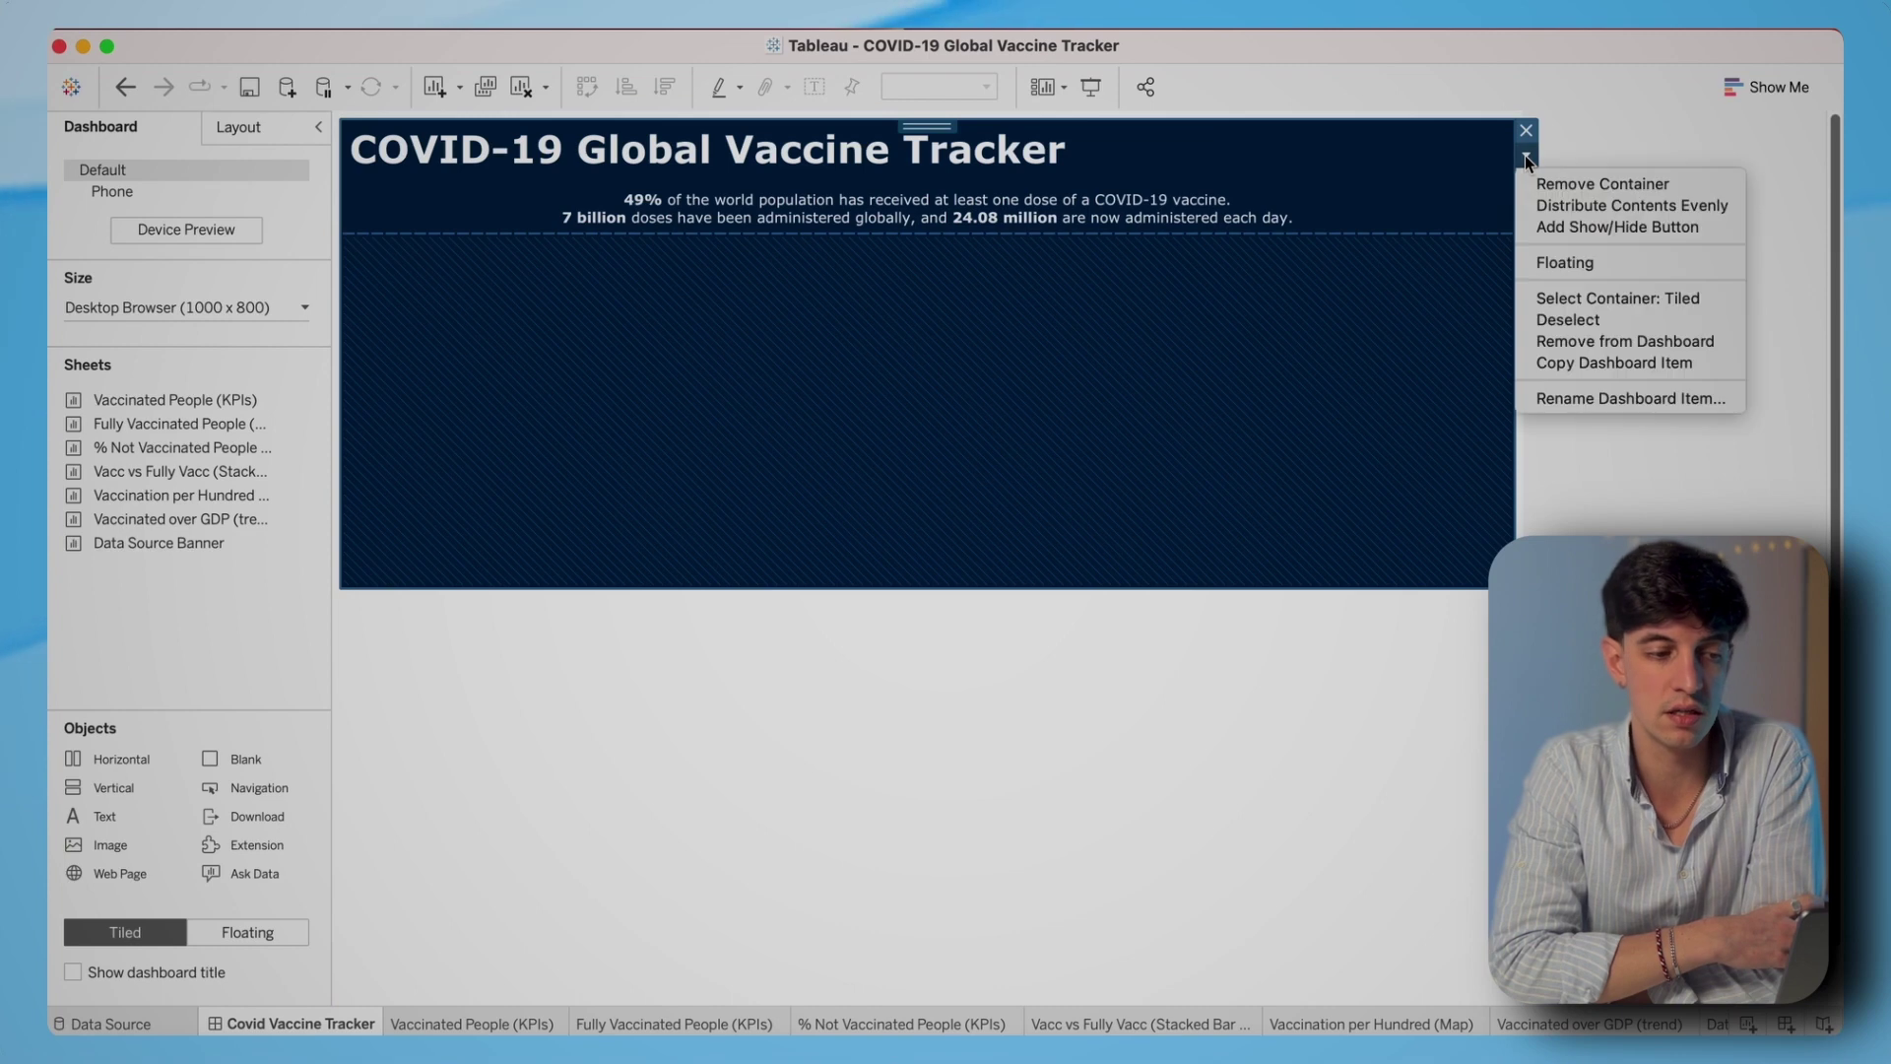
left_click(1548, 205)
- Centre all of the header text and shrink the navy header container to a short banner
double_click(852, 377)
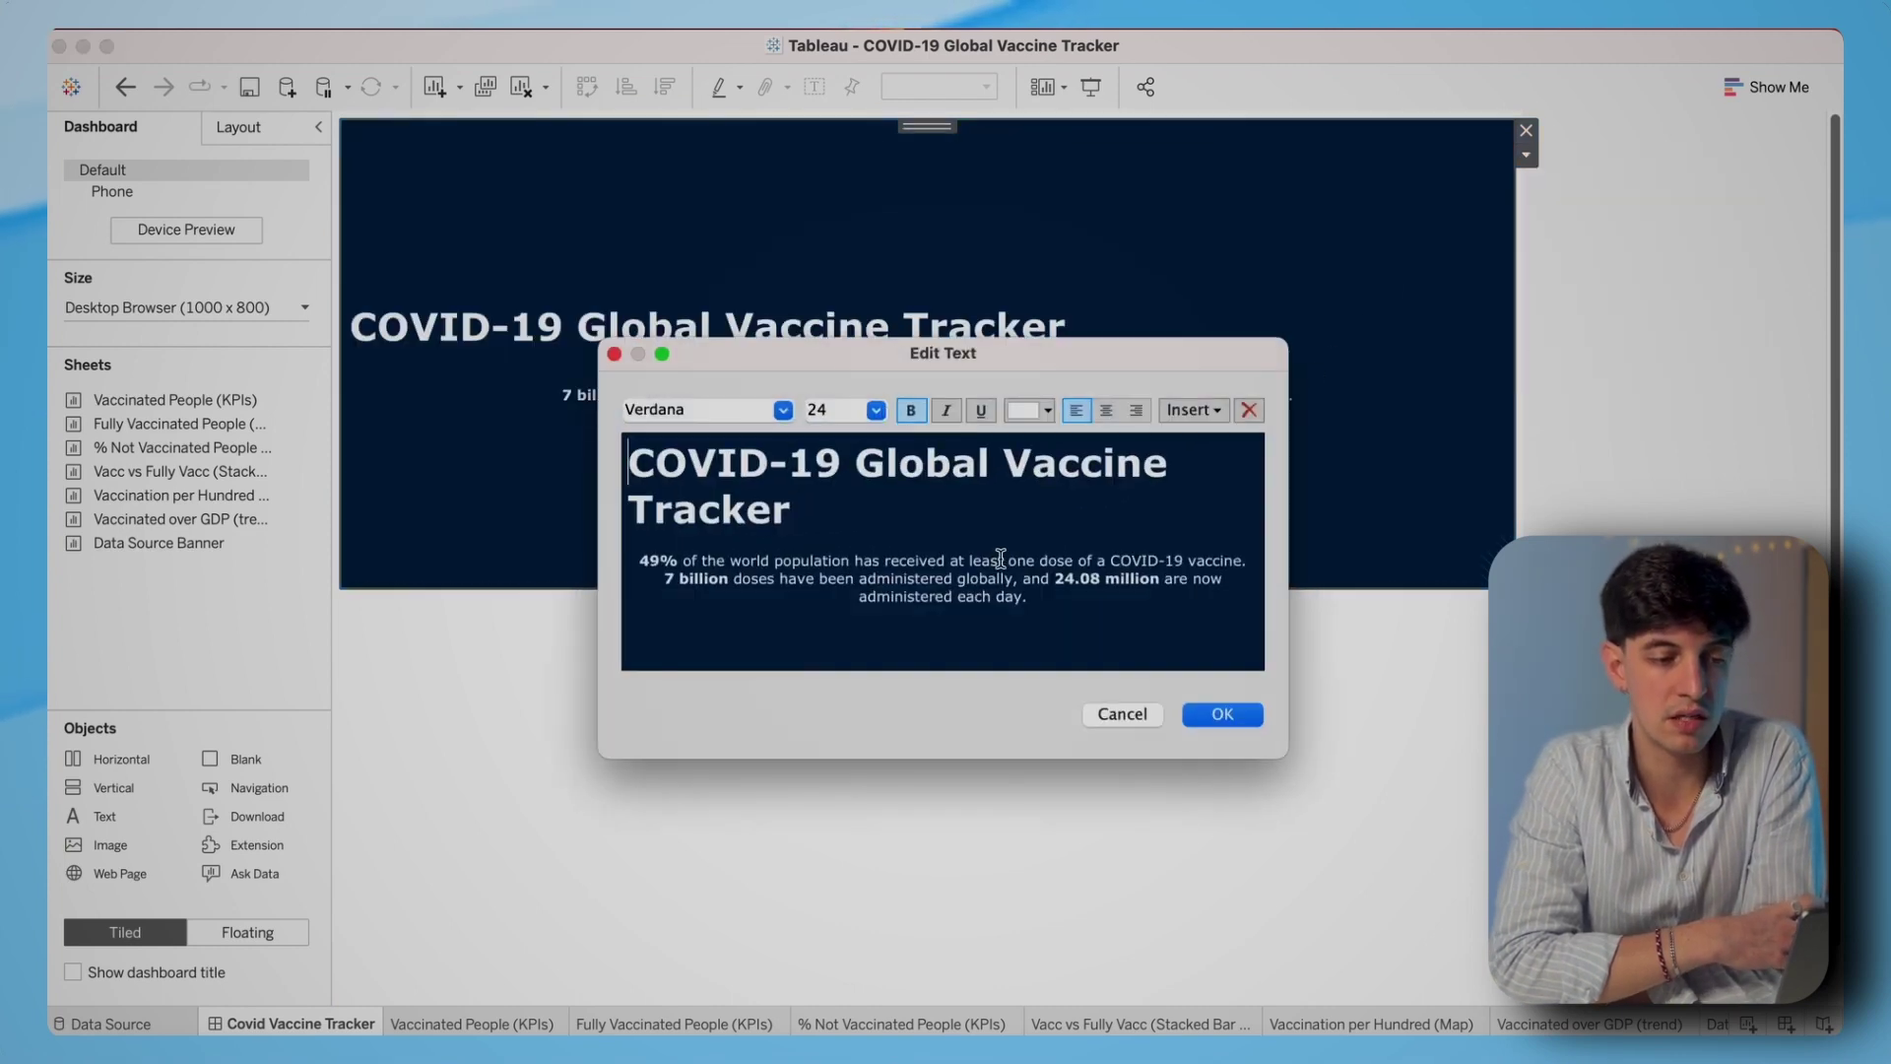
left_click_drag(1043, 598, 624, 463)
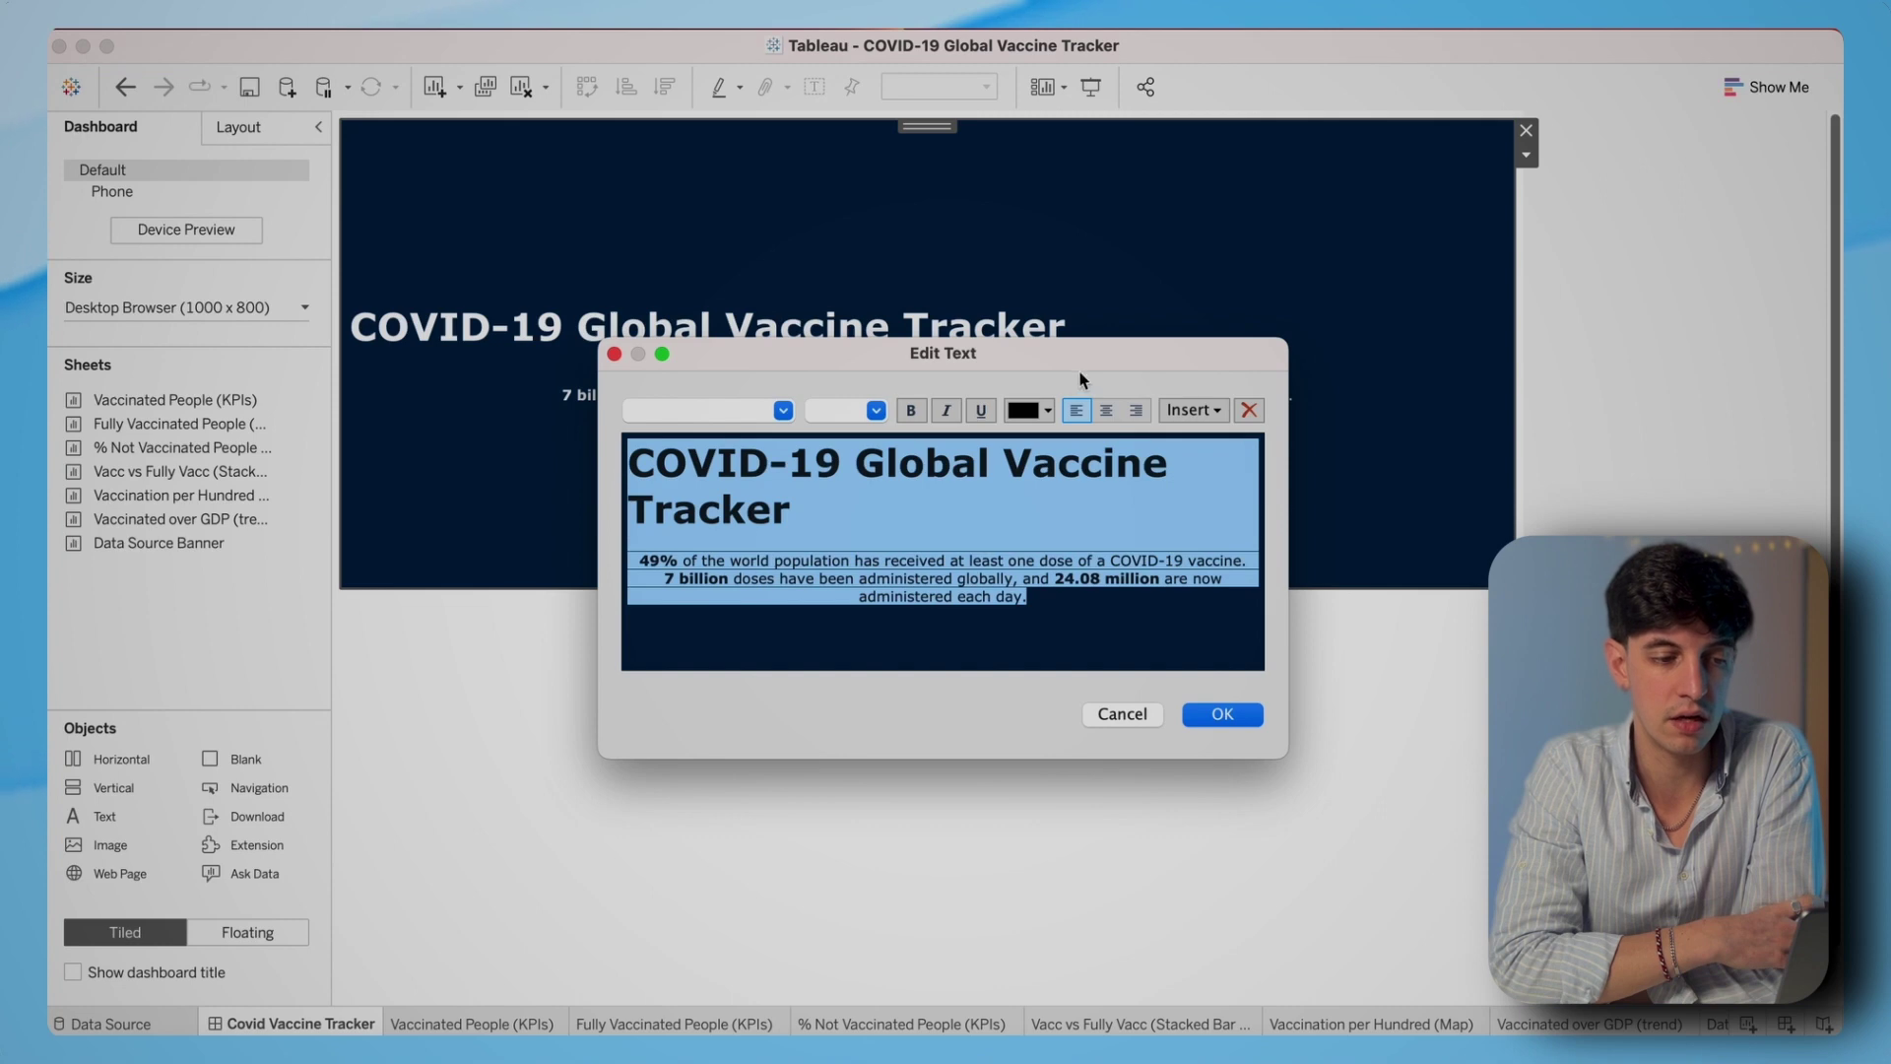
left_click(1105, 409)
left_click(1222, 714)
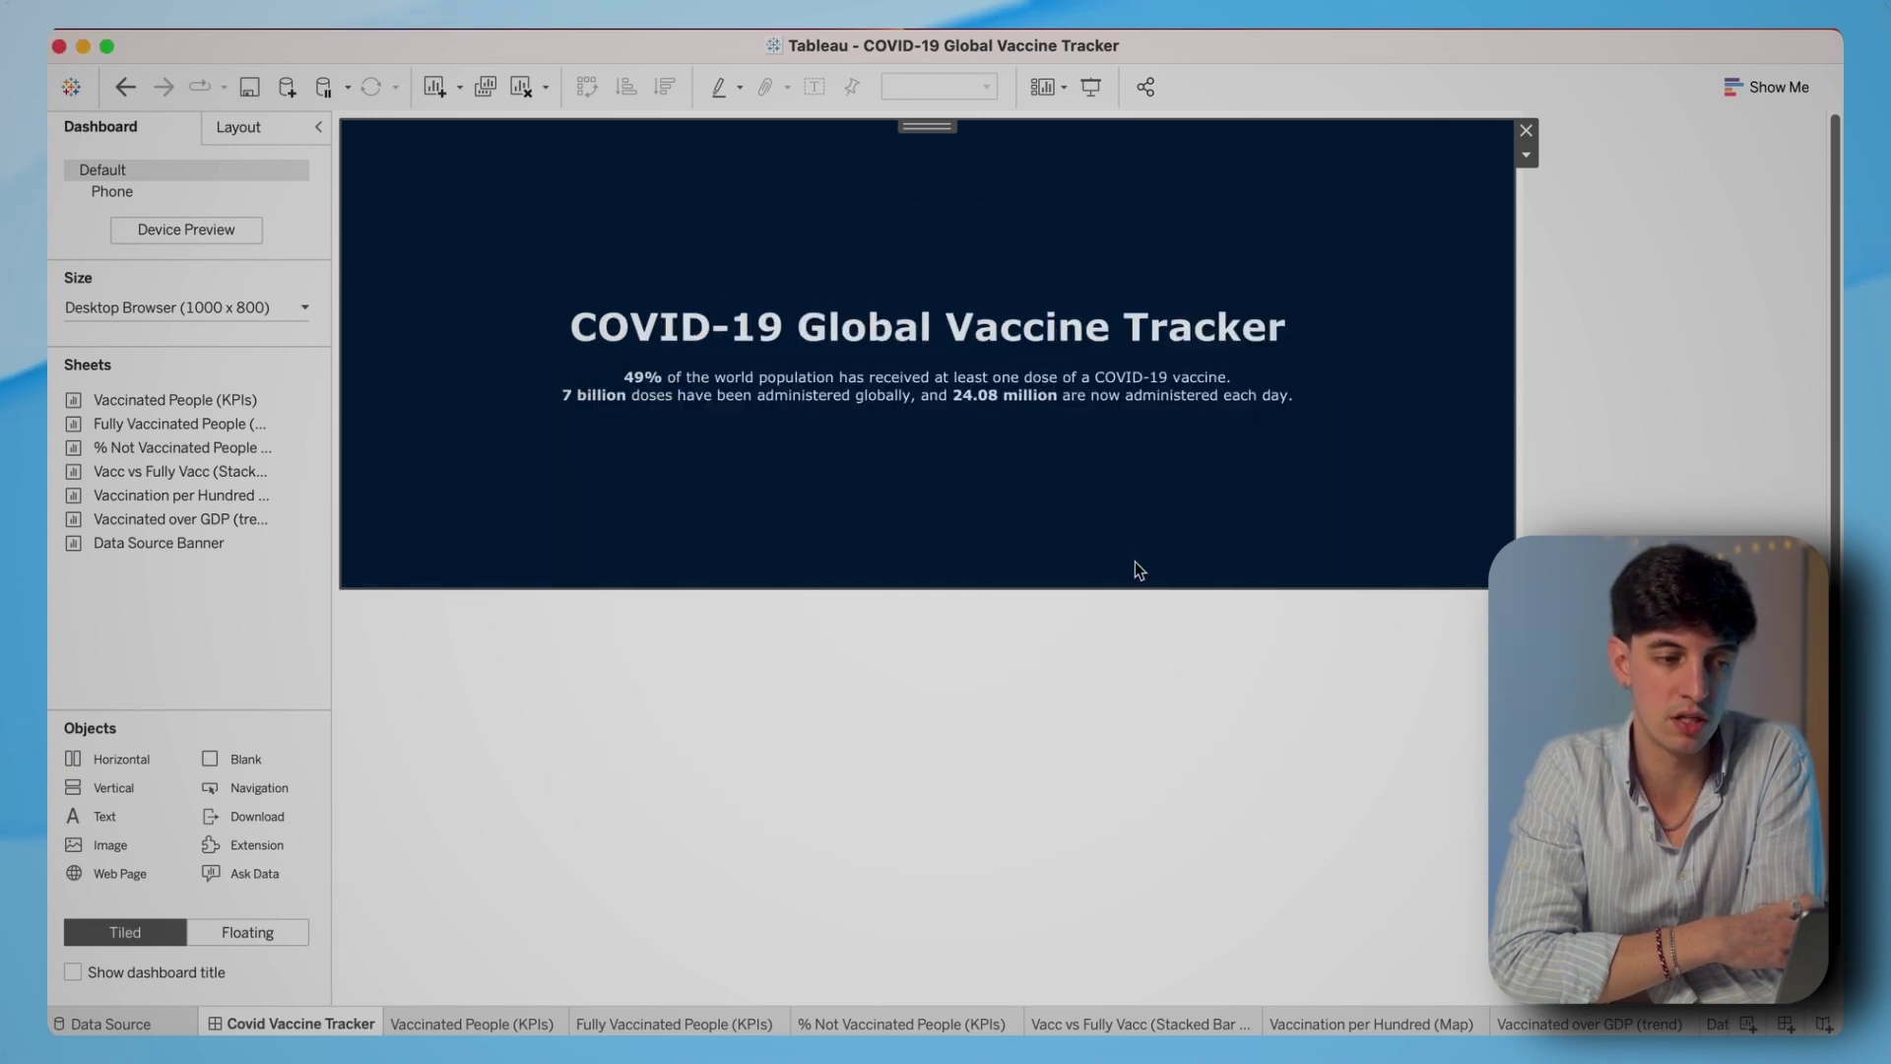
left_click_drag(1036, 587, 1016, 319)
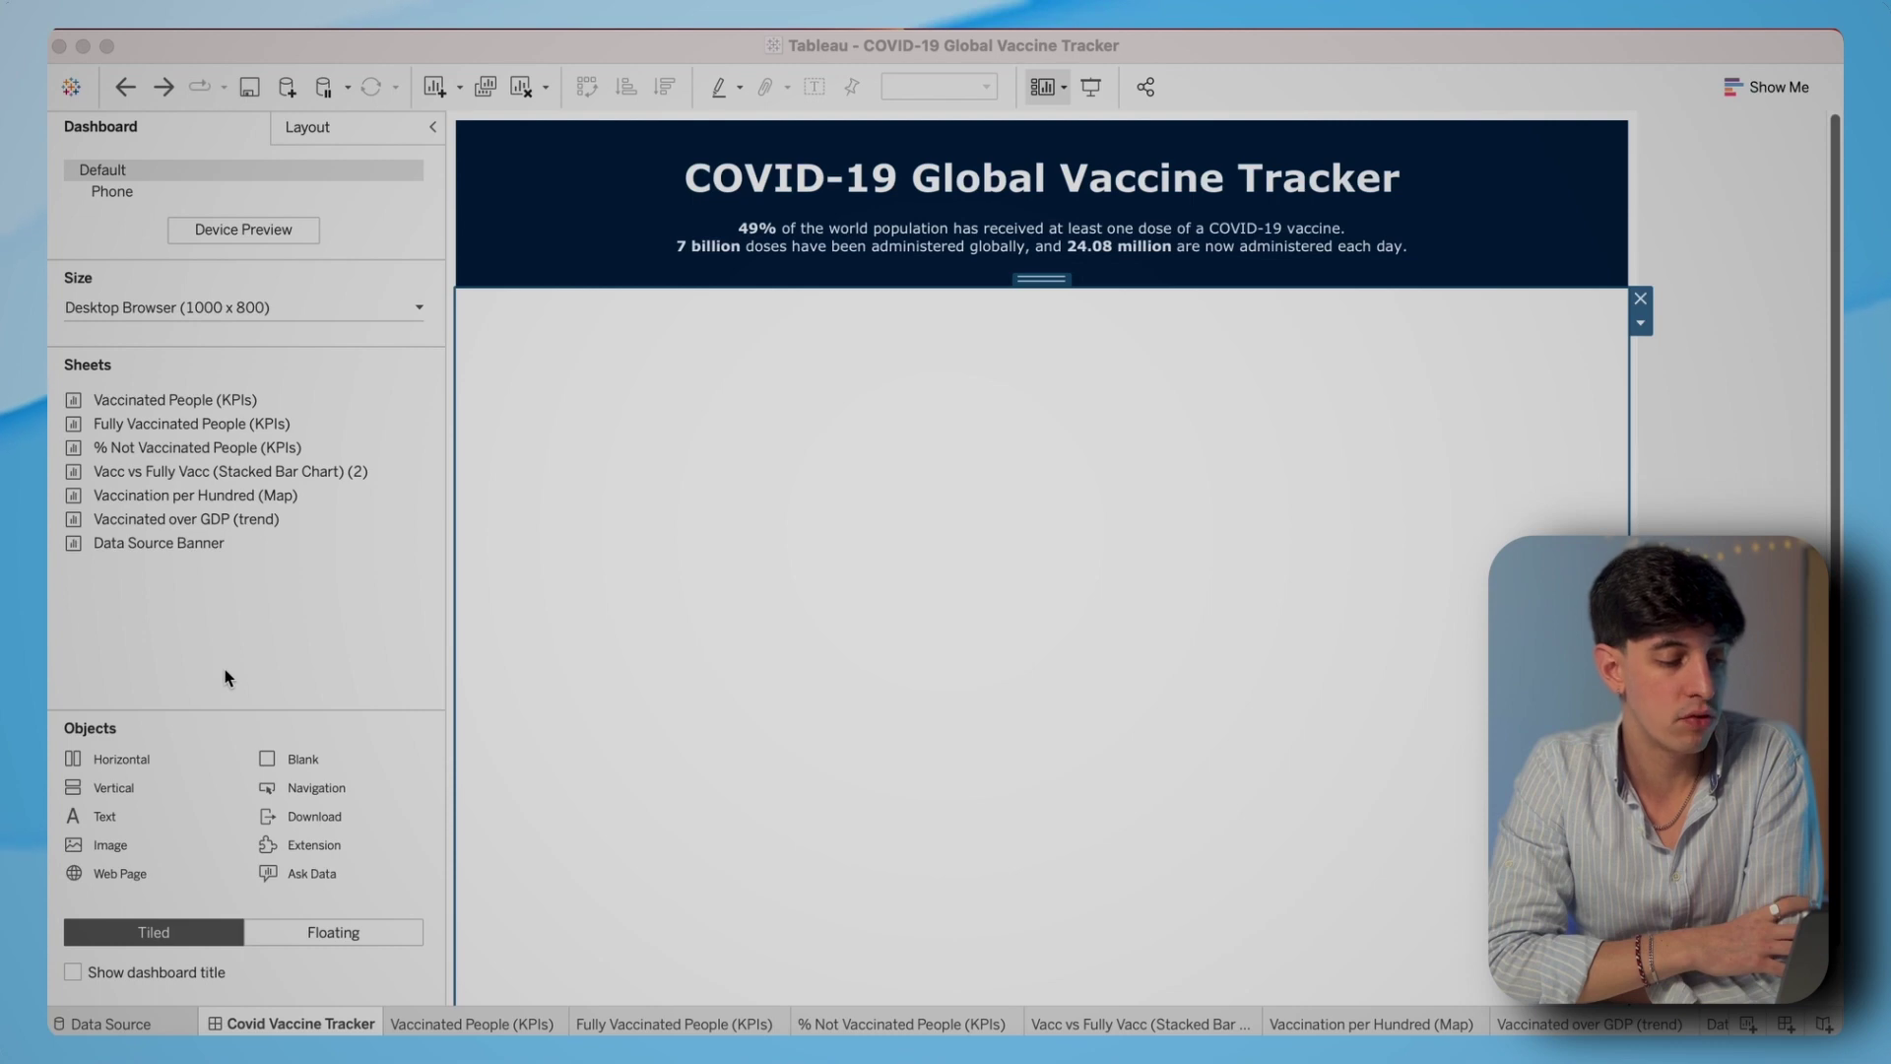
- Show the Continent filter on the Vaccinated People (KPIs) worksheet
left_click(455, 1025)
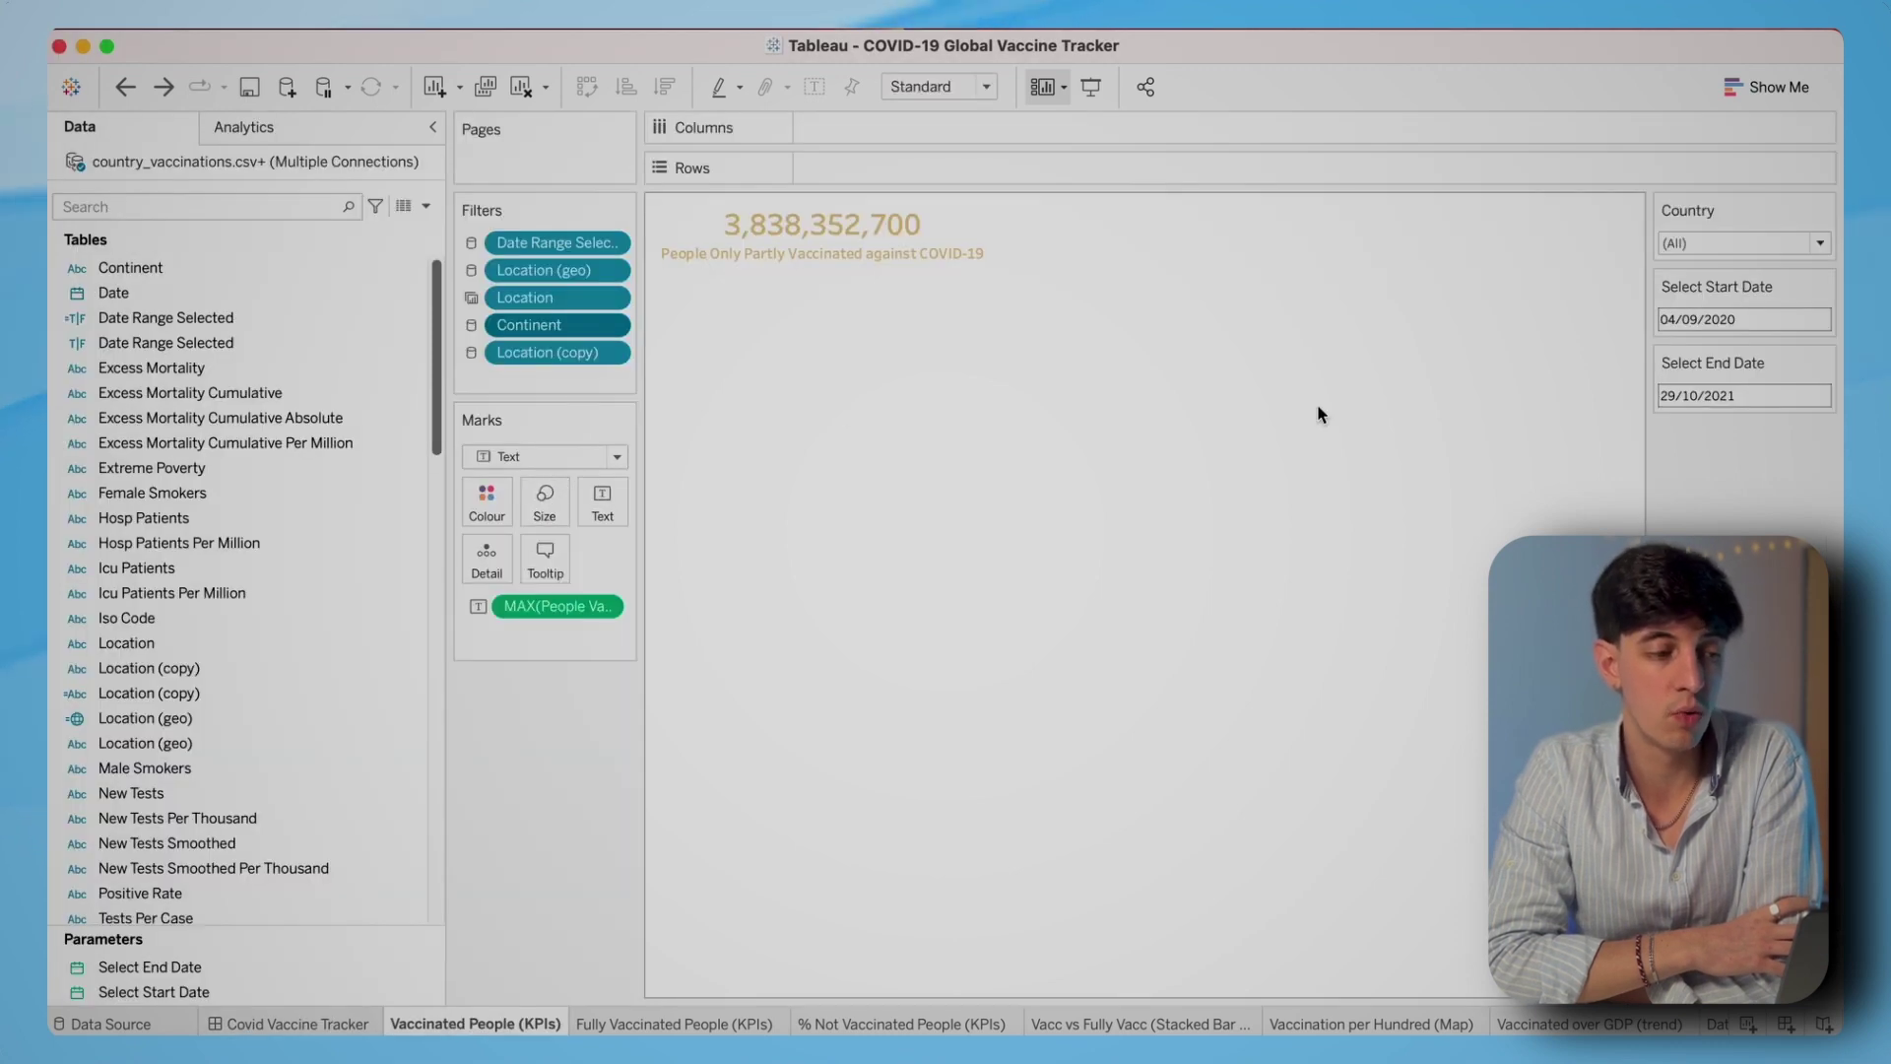
right_click(583, 327)
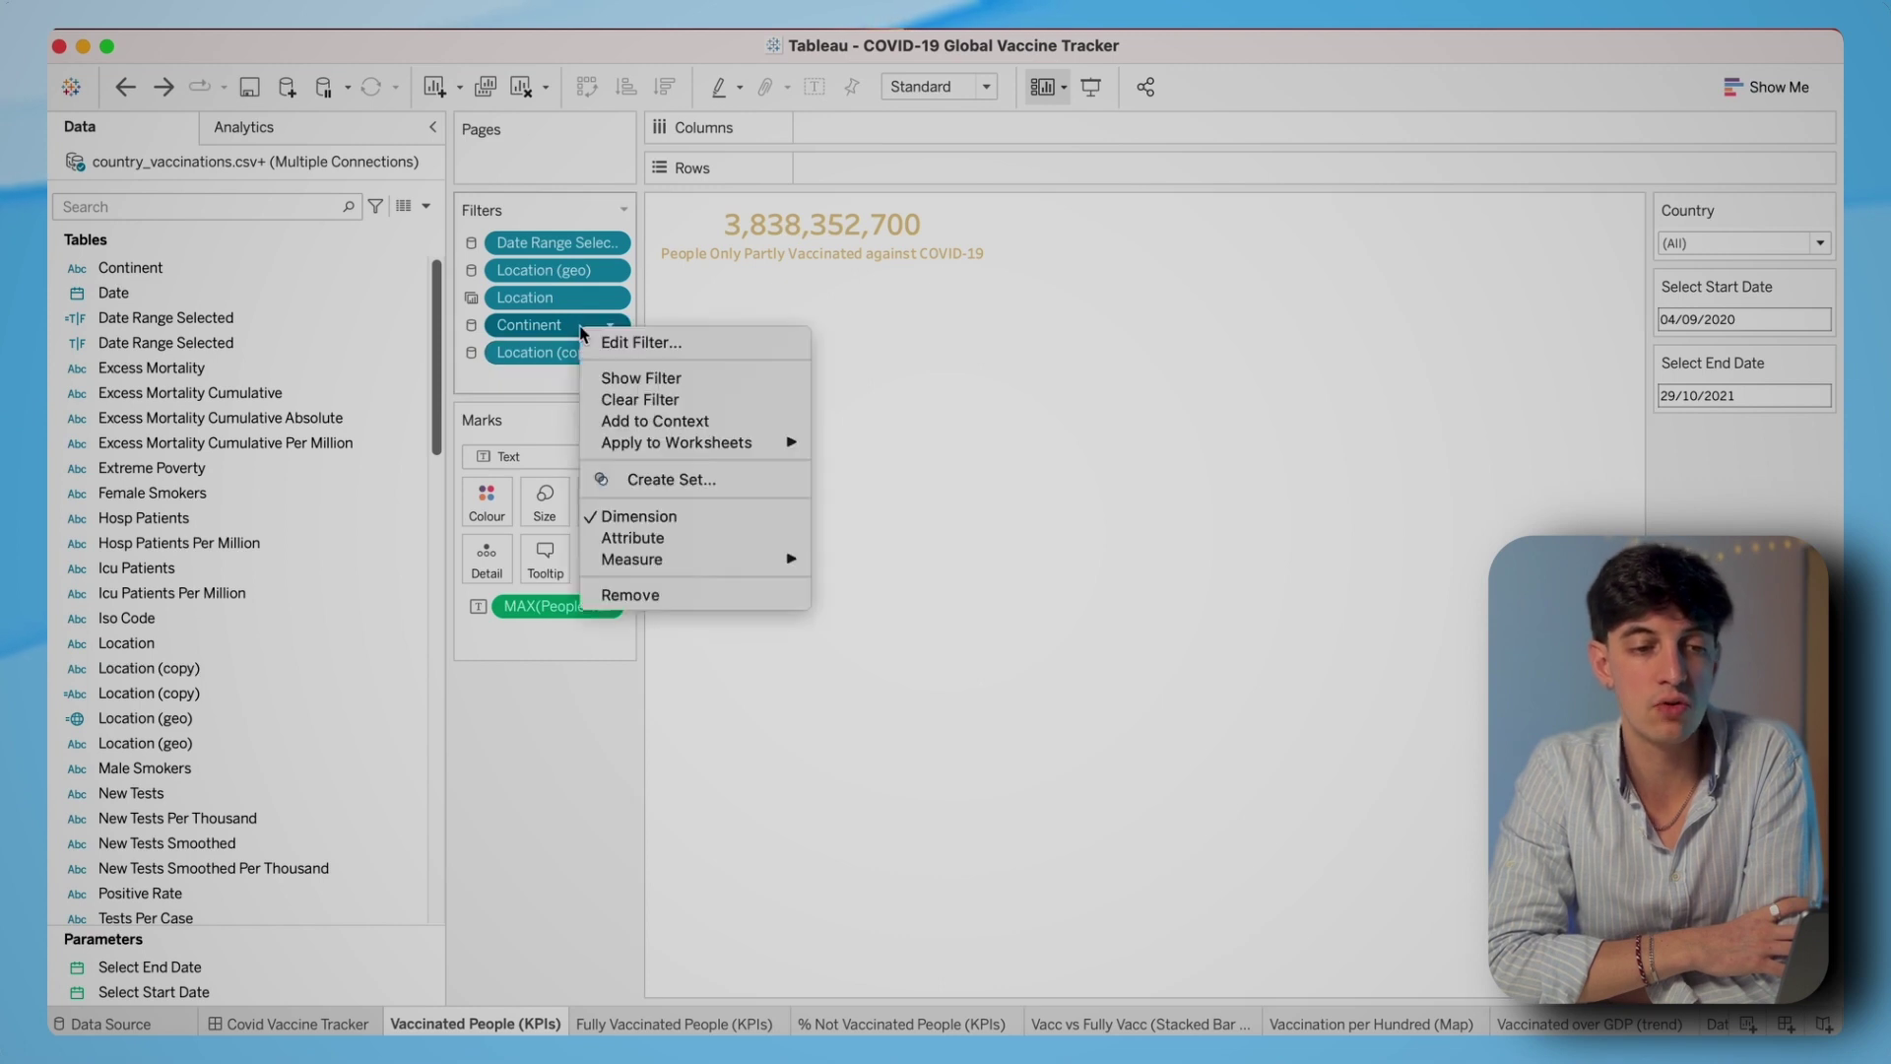
left_click(619, 377)
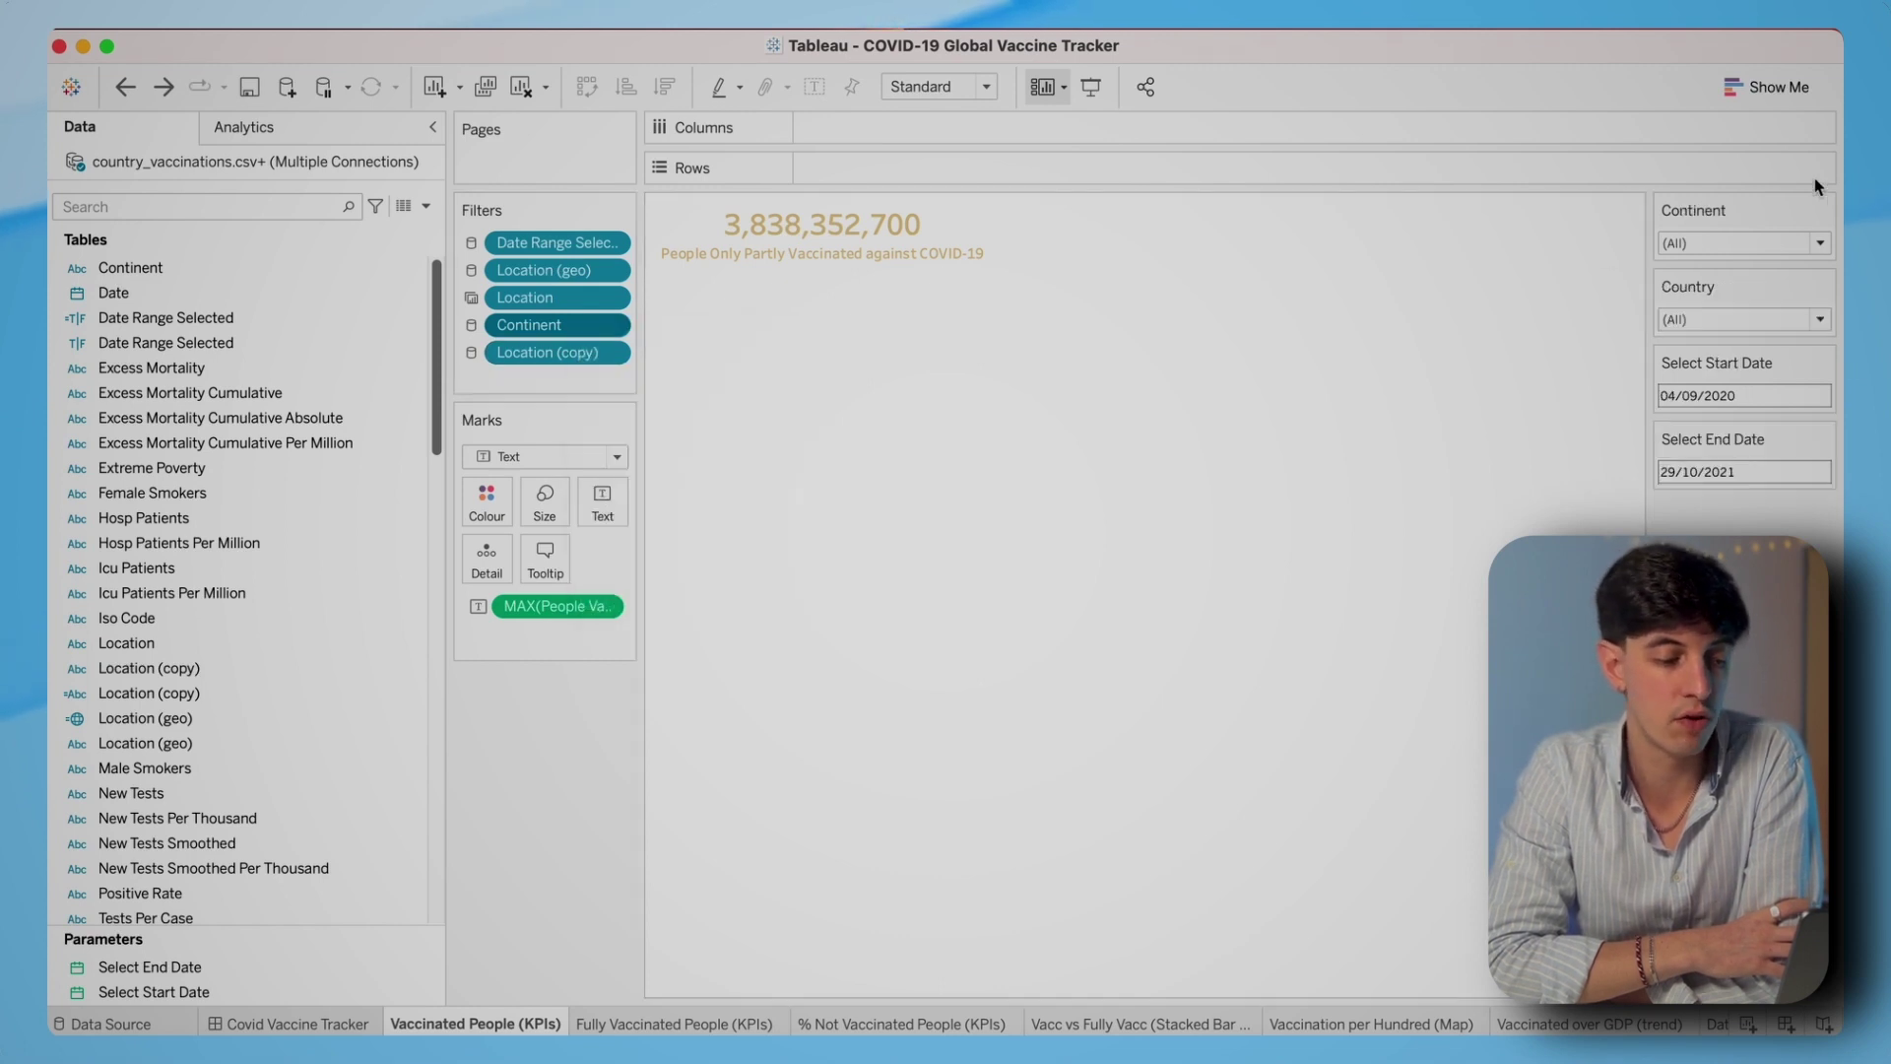
- Check the filters and legends on the other worksheets, from Fully Vaccinated People (KPIs) through to Data Source Banner
left_click(658, 1021)
left_click(845, 1023)
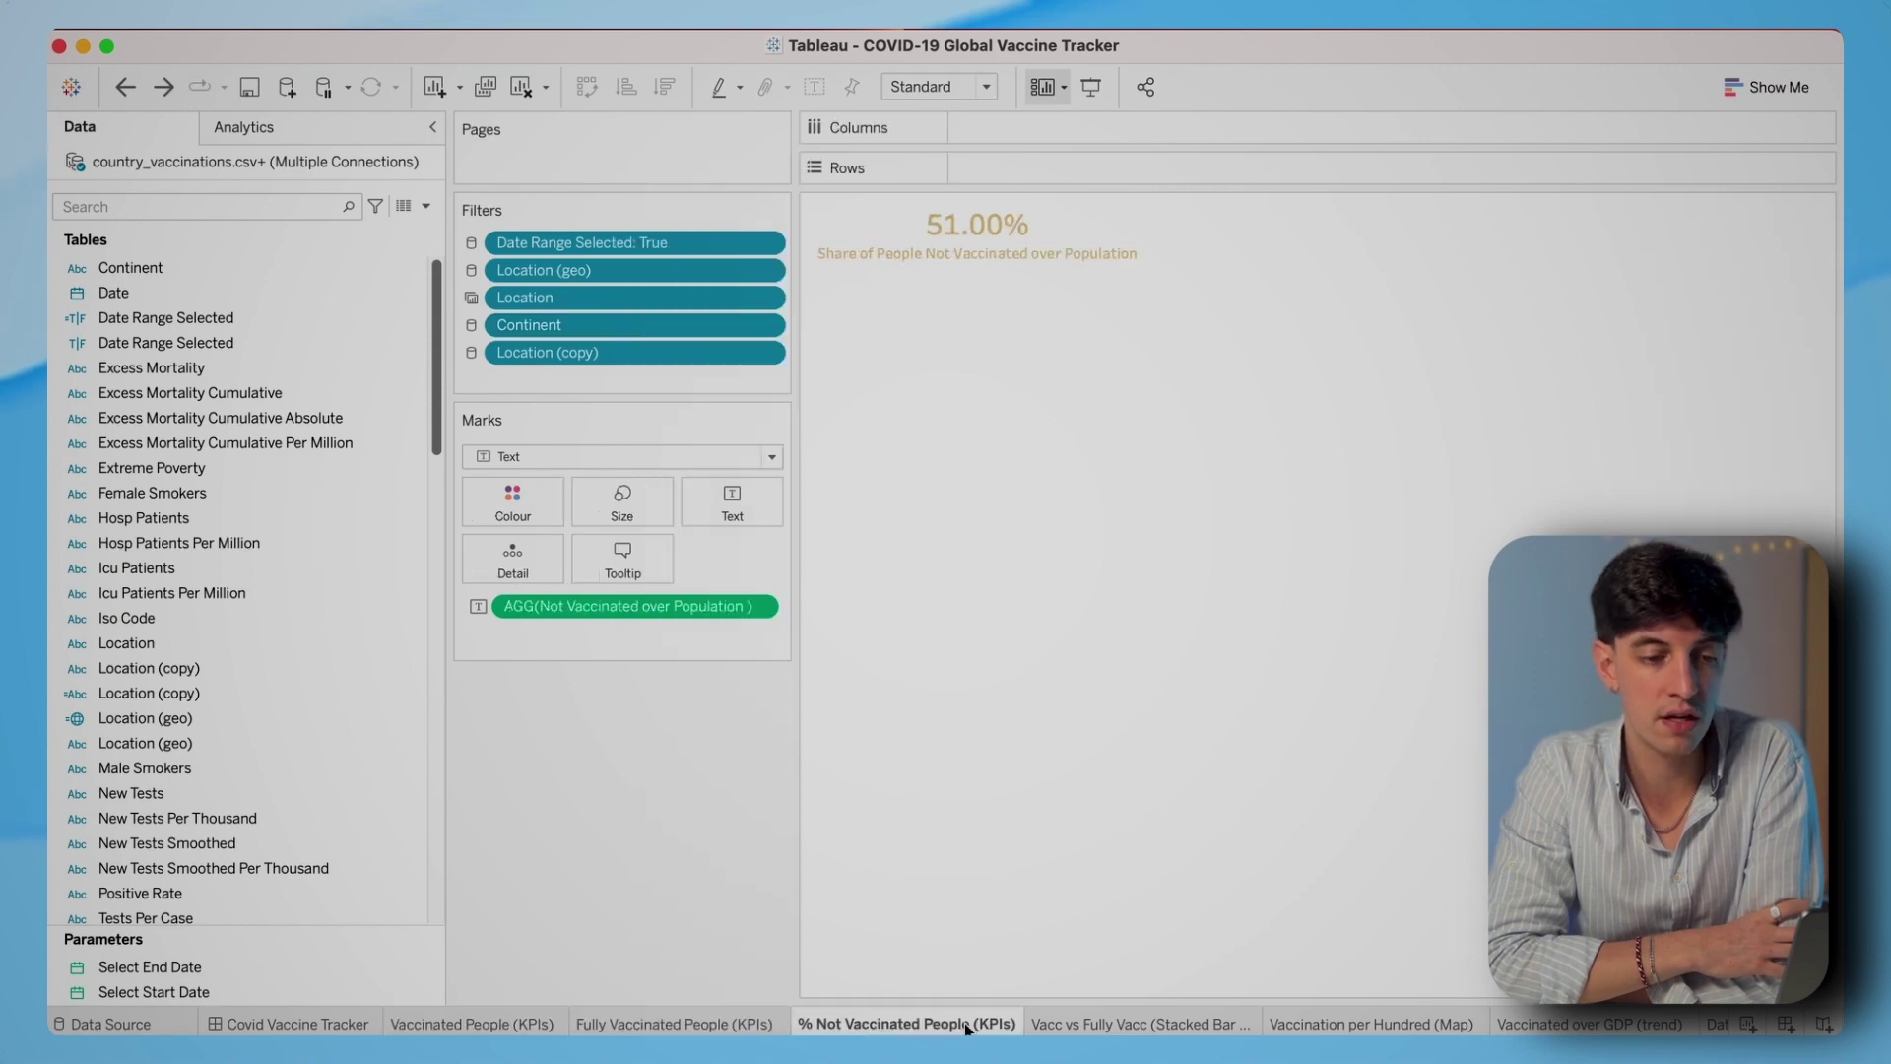
left_click(1086, 1026)
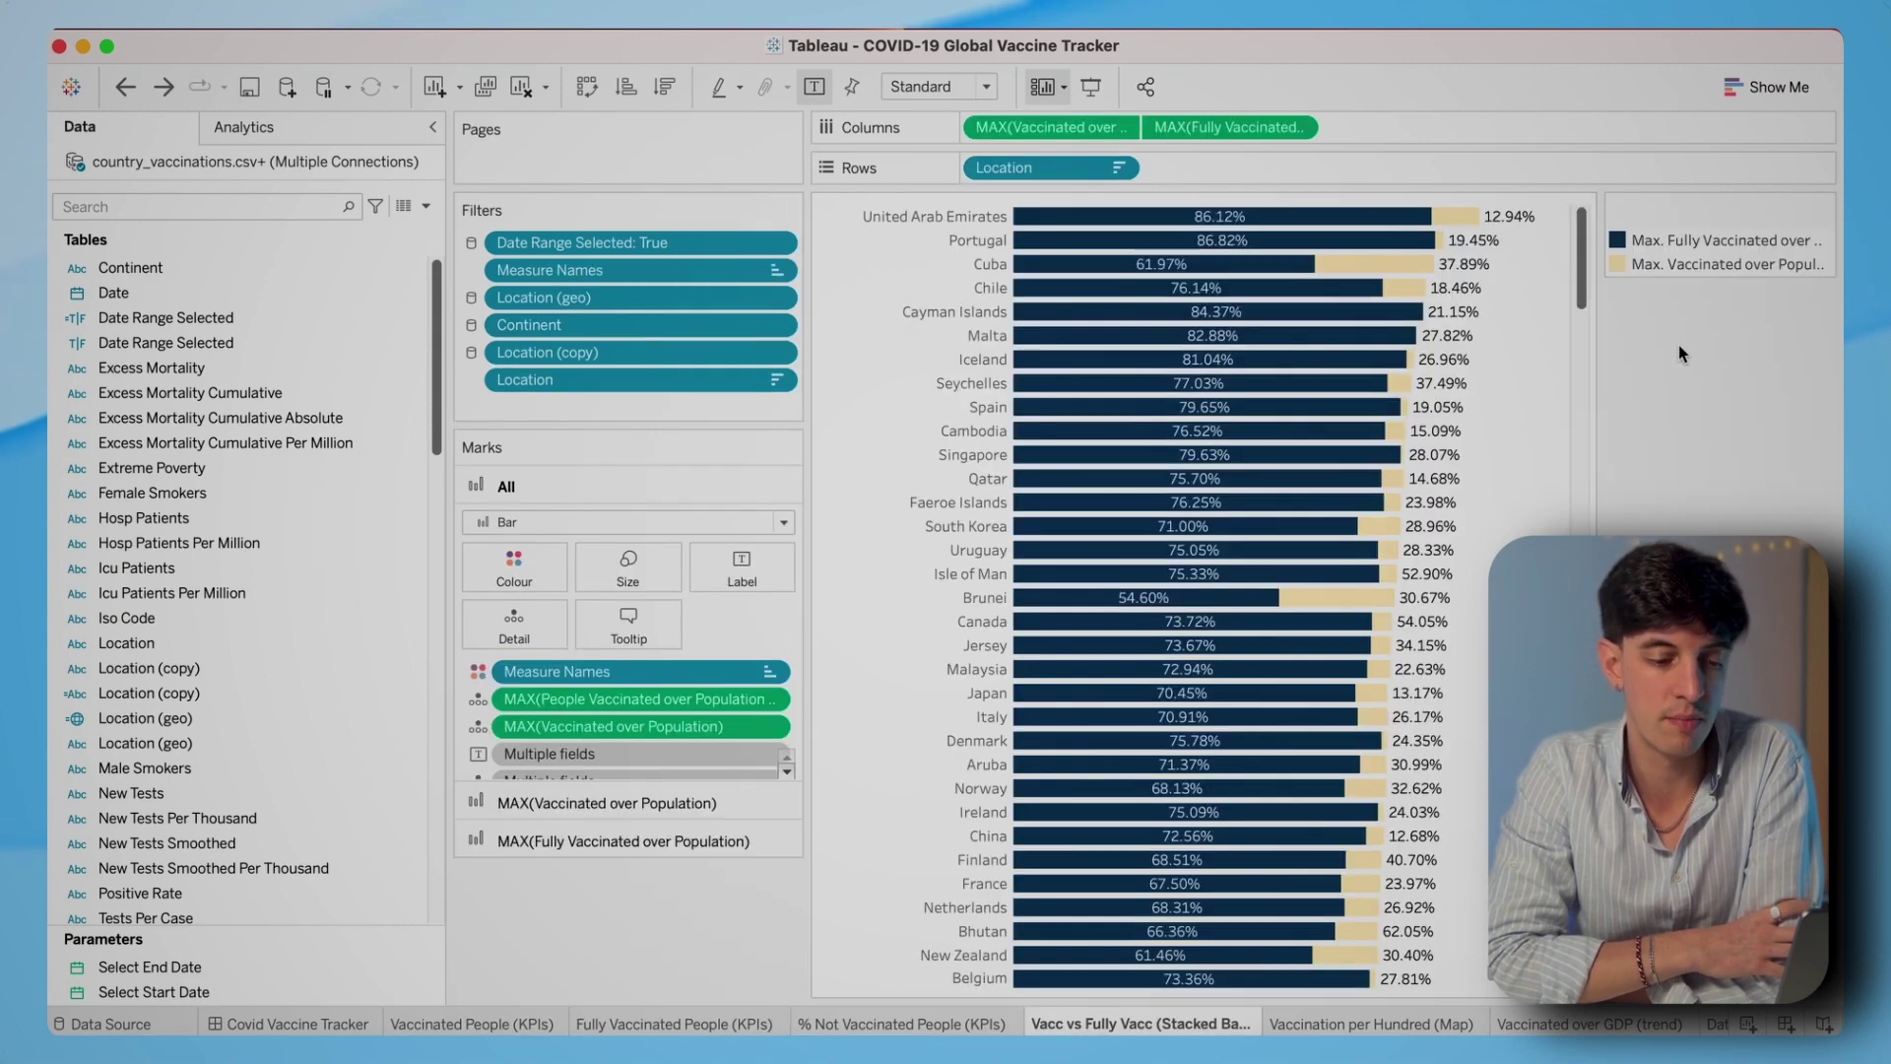
left_click(1331, 1021)
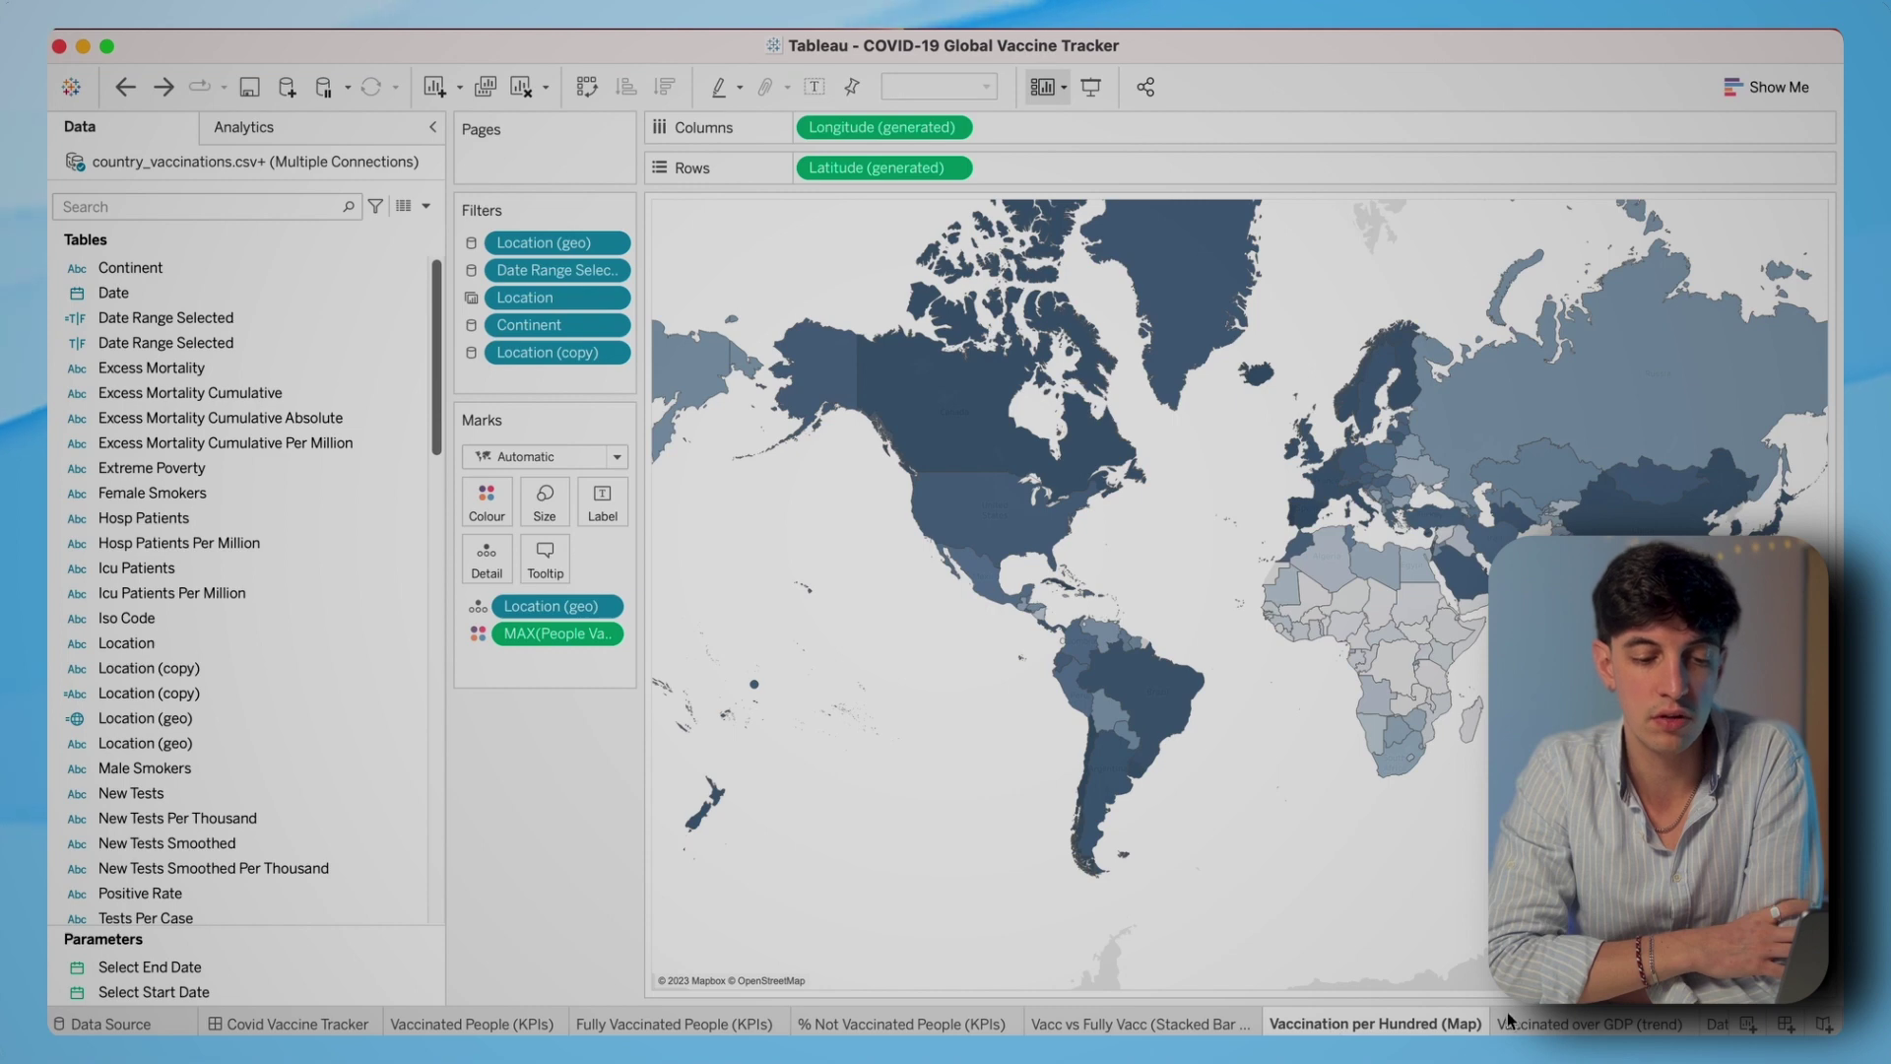
left_click(1534, 1026)
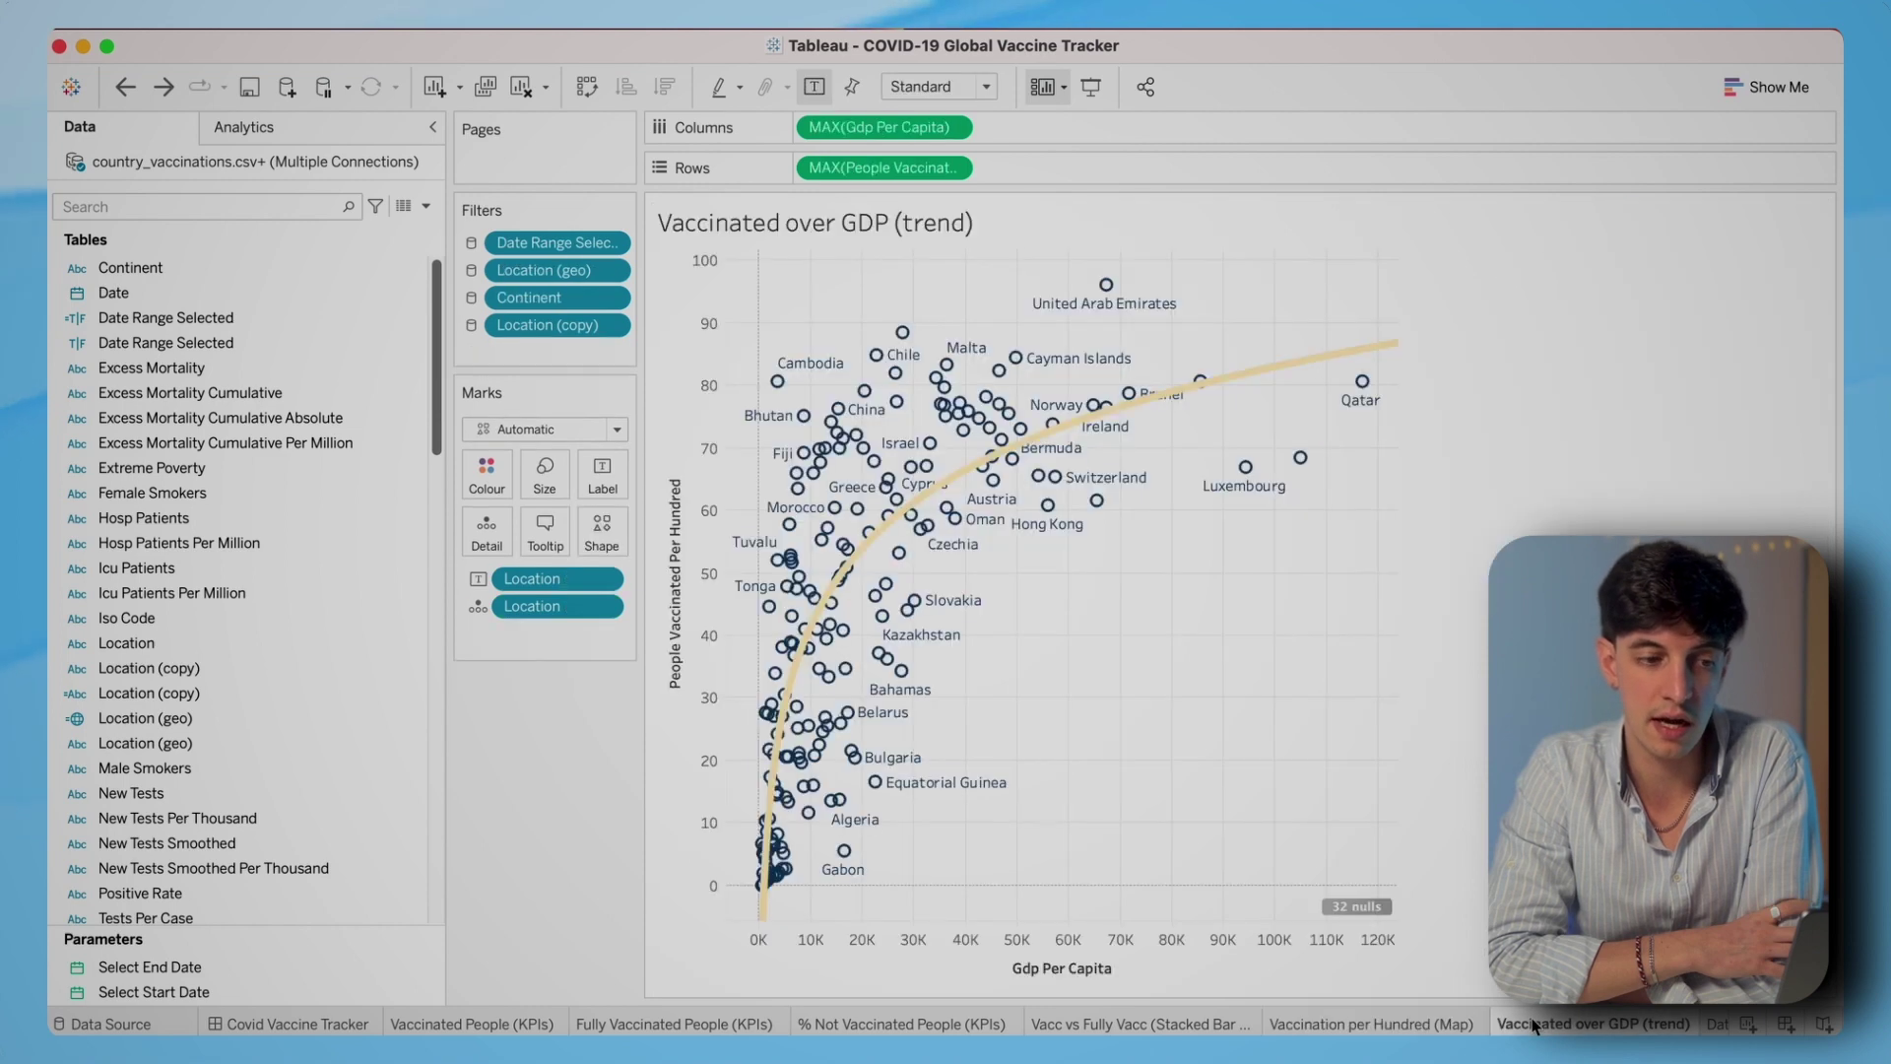
left_click(1717, 1024)
scroll(1630, 1024, "left", 2)
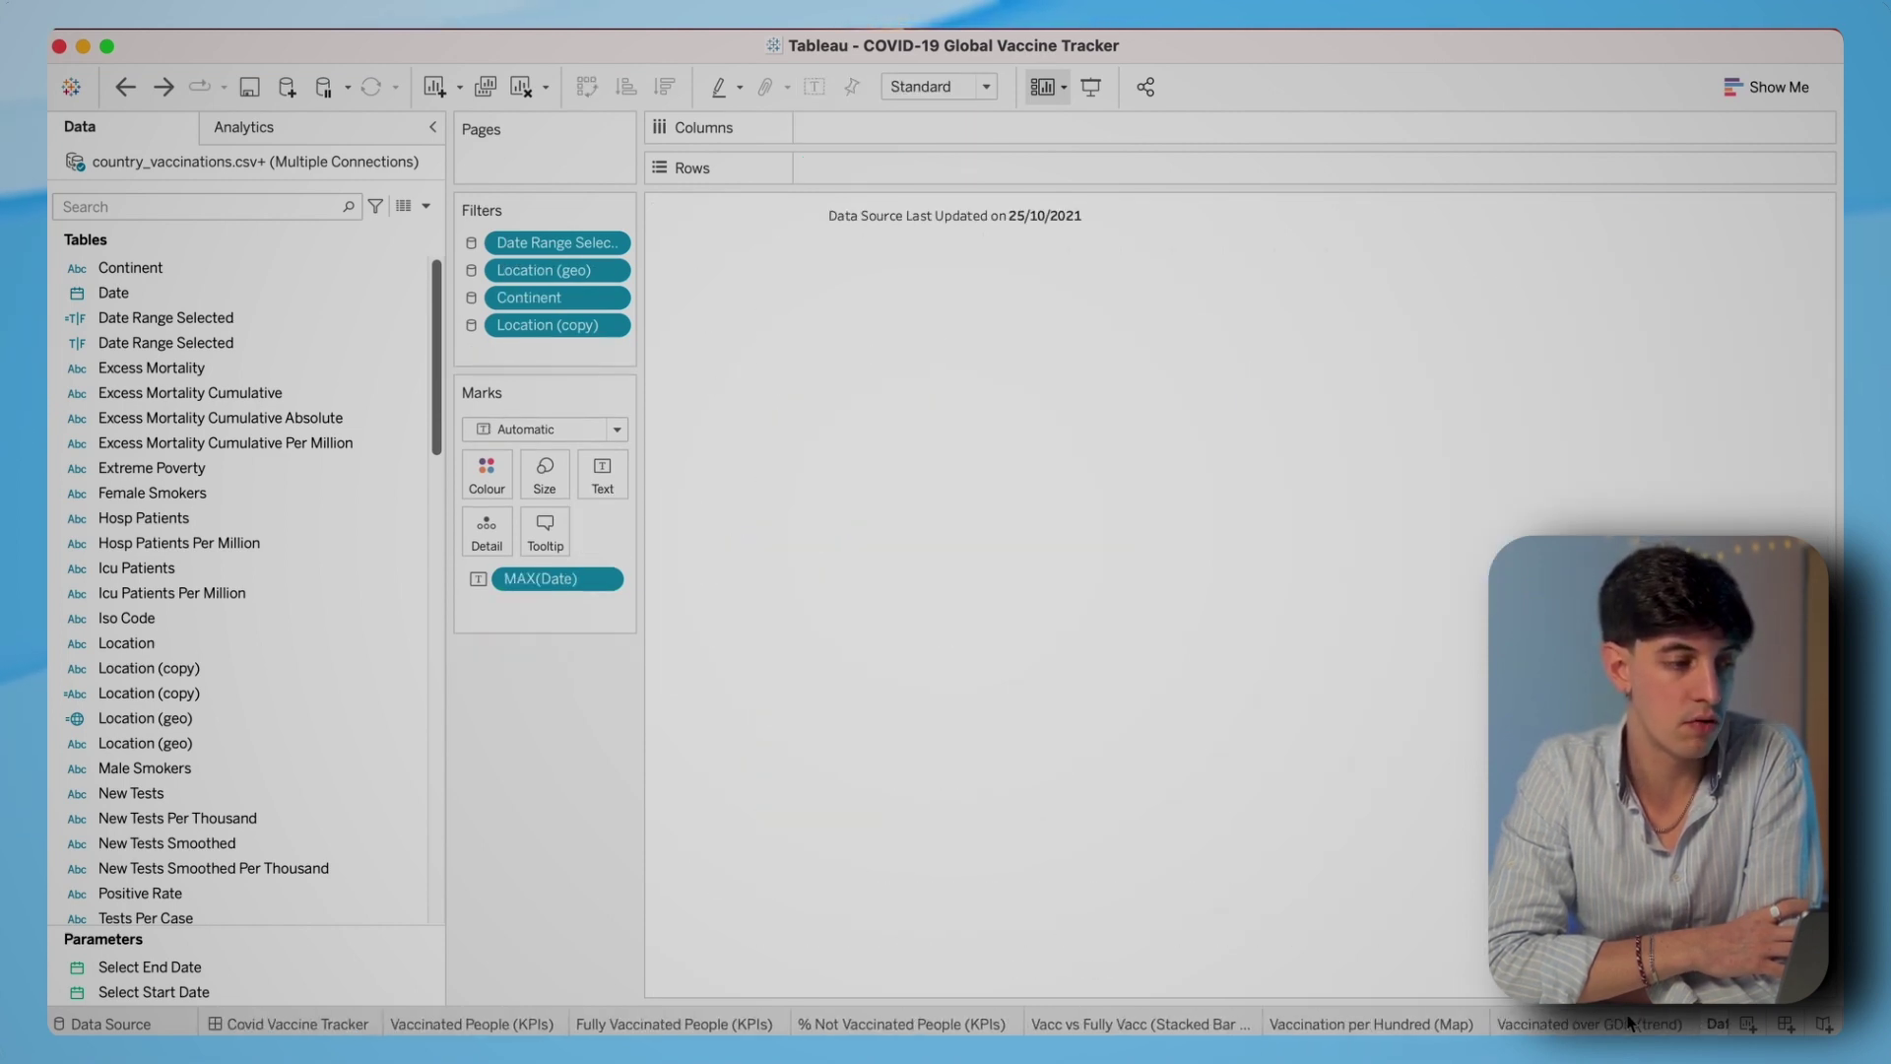
- Place the three KPI worksheets on the Covid Vaccine Tracker dashboard, stacked beneath the navy header
left_click(290, 1025)
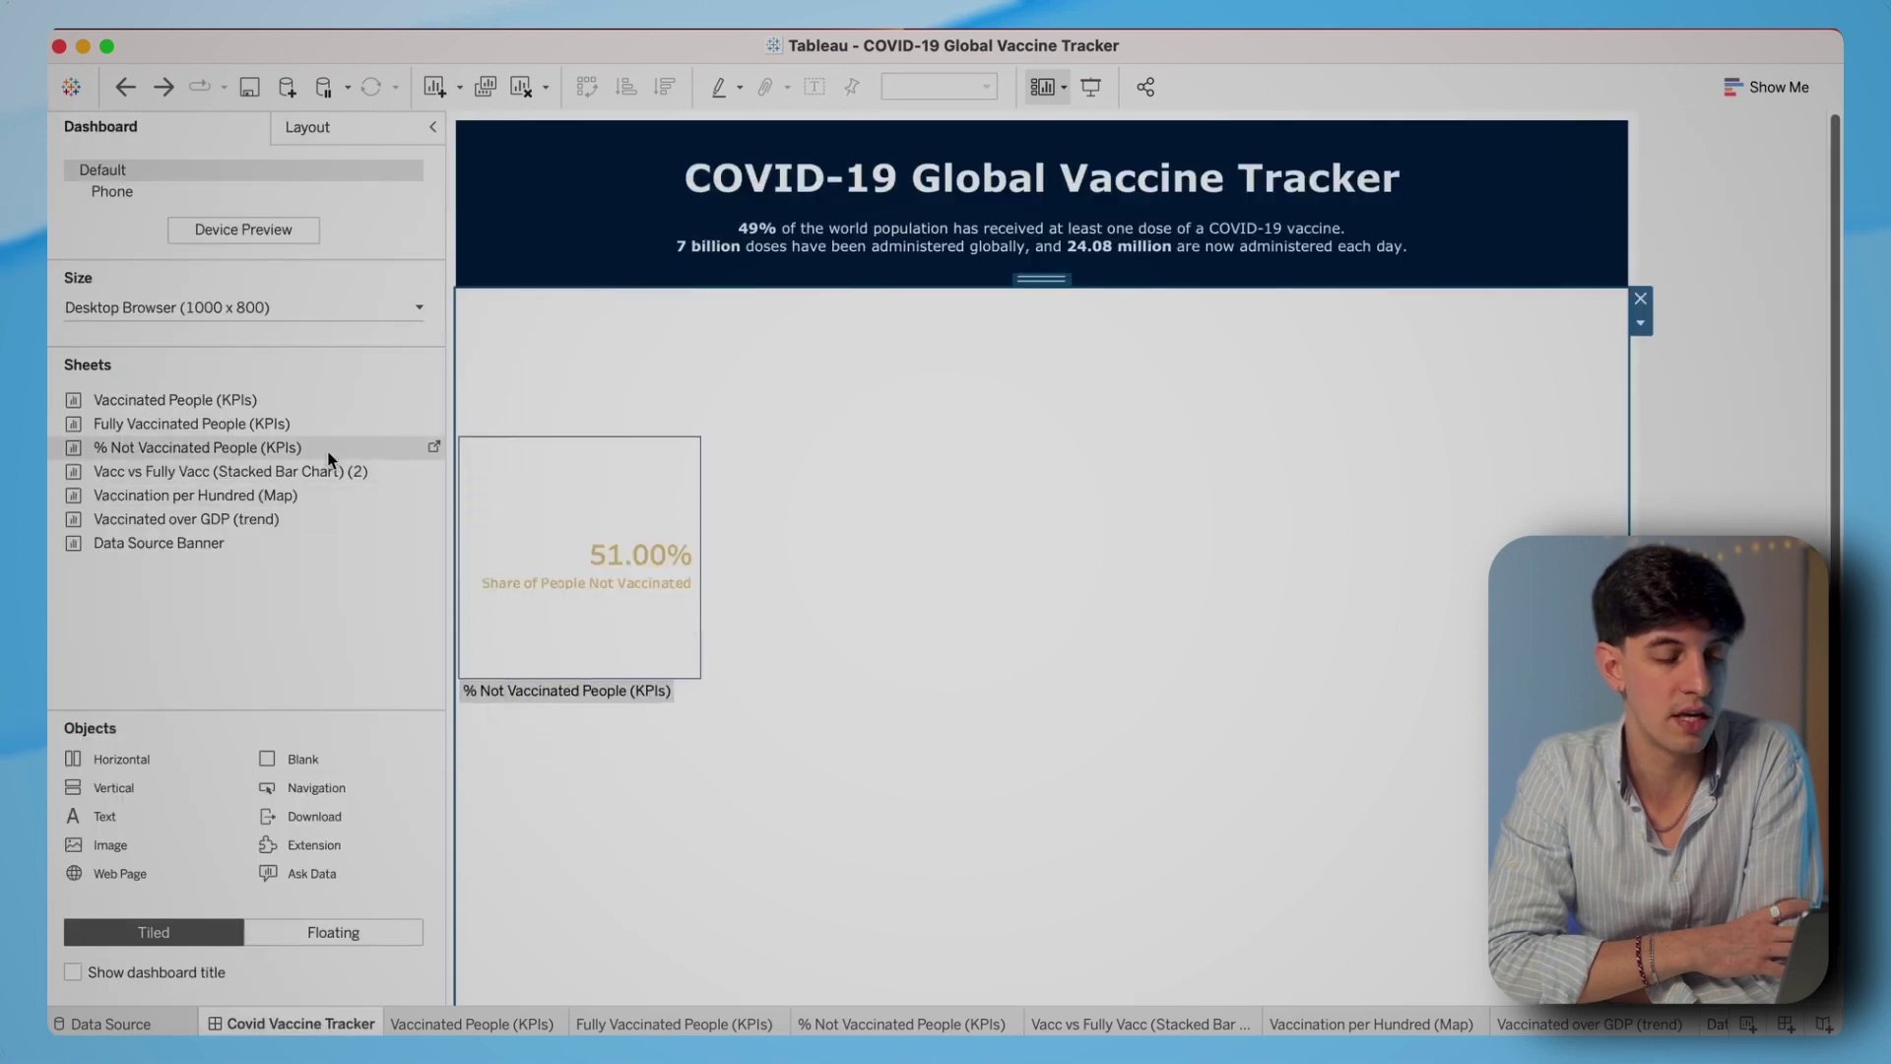
left_click_drag(211, 403, 674, 350)
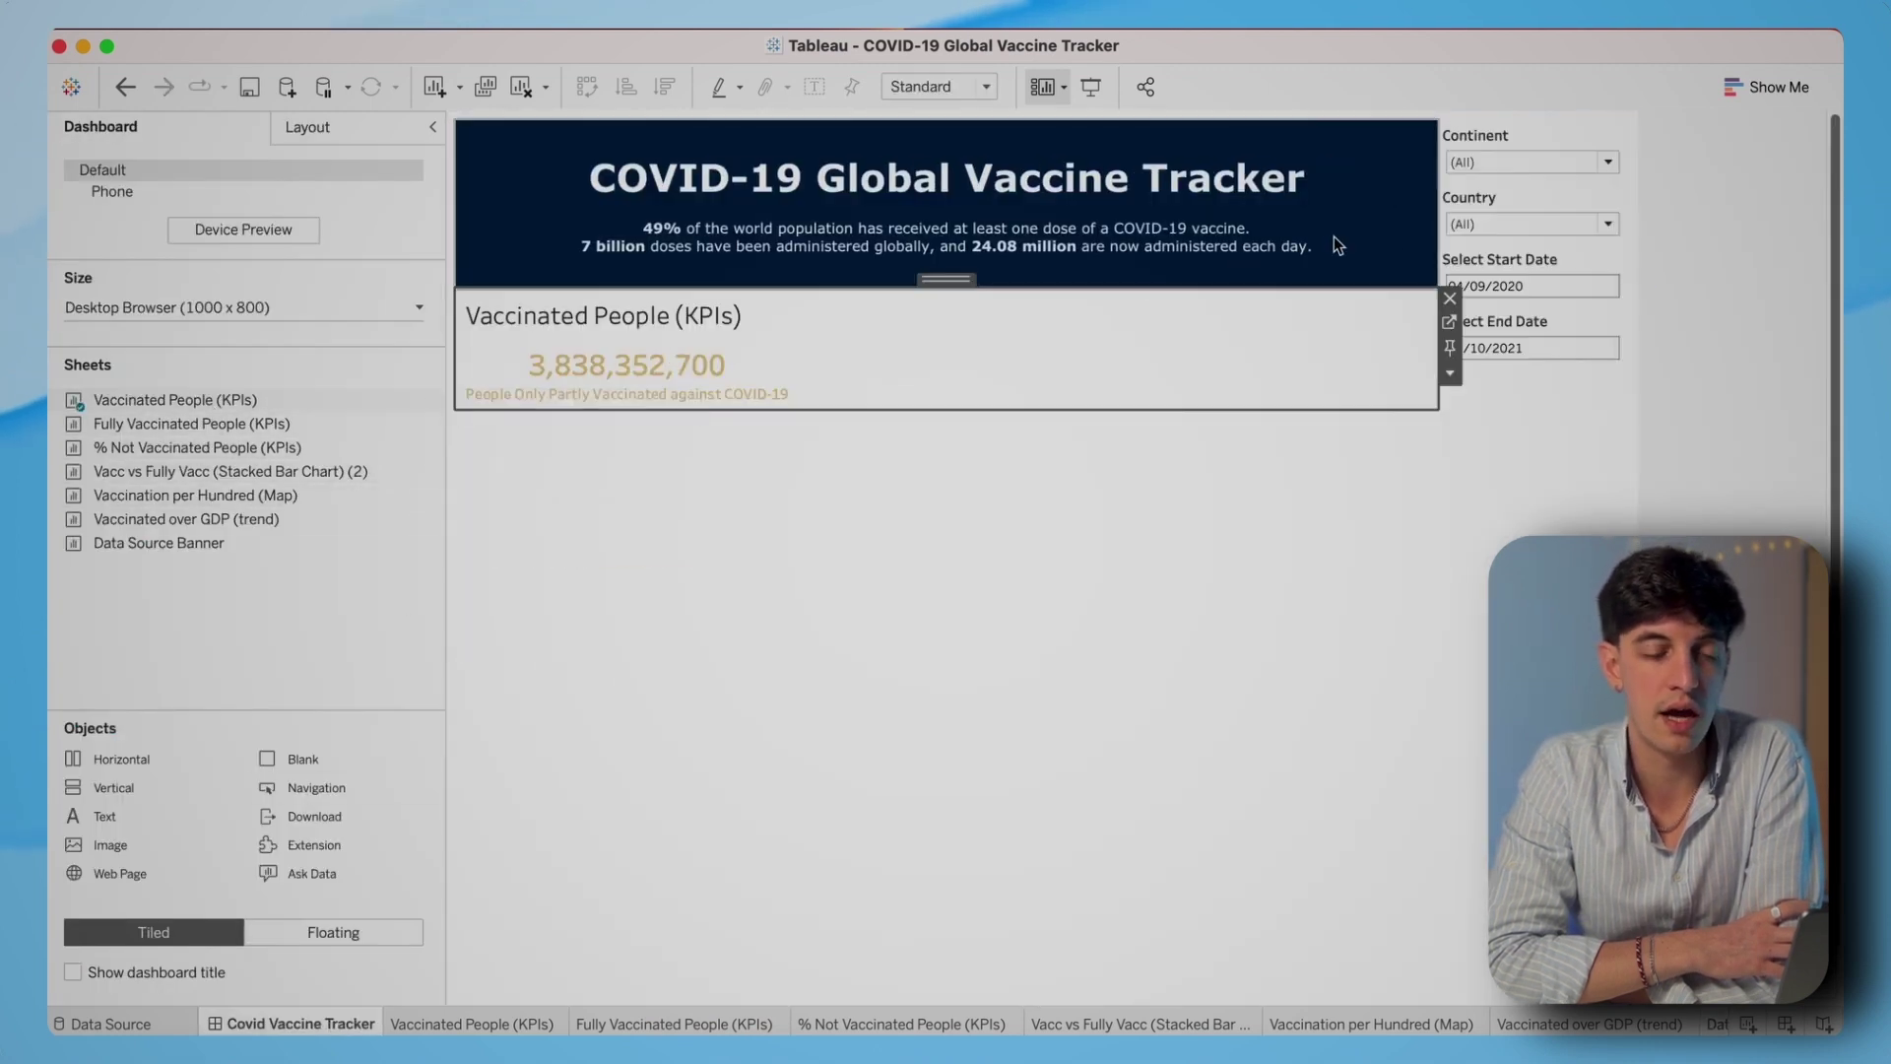
left_click_drag(116, 433, 539, 410)
left_click_drag(229, 449, 606, 554)
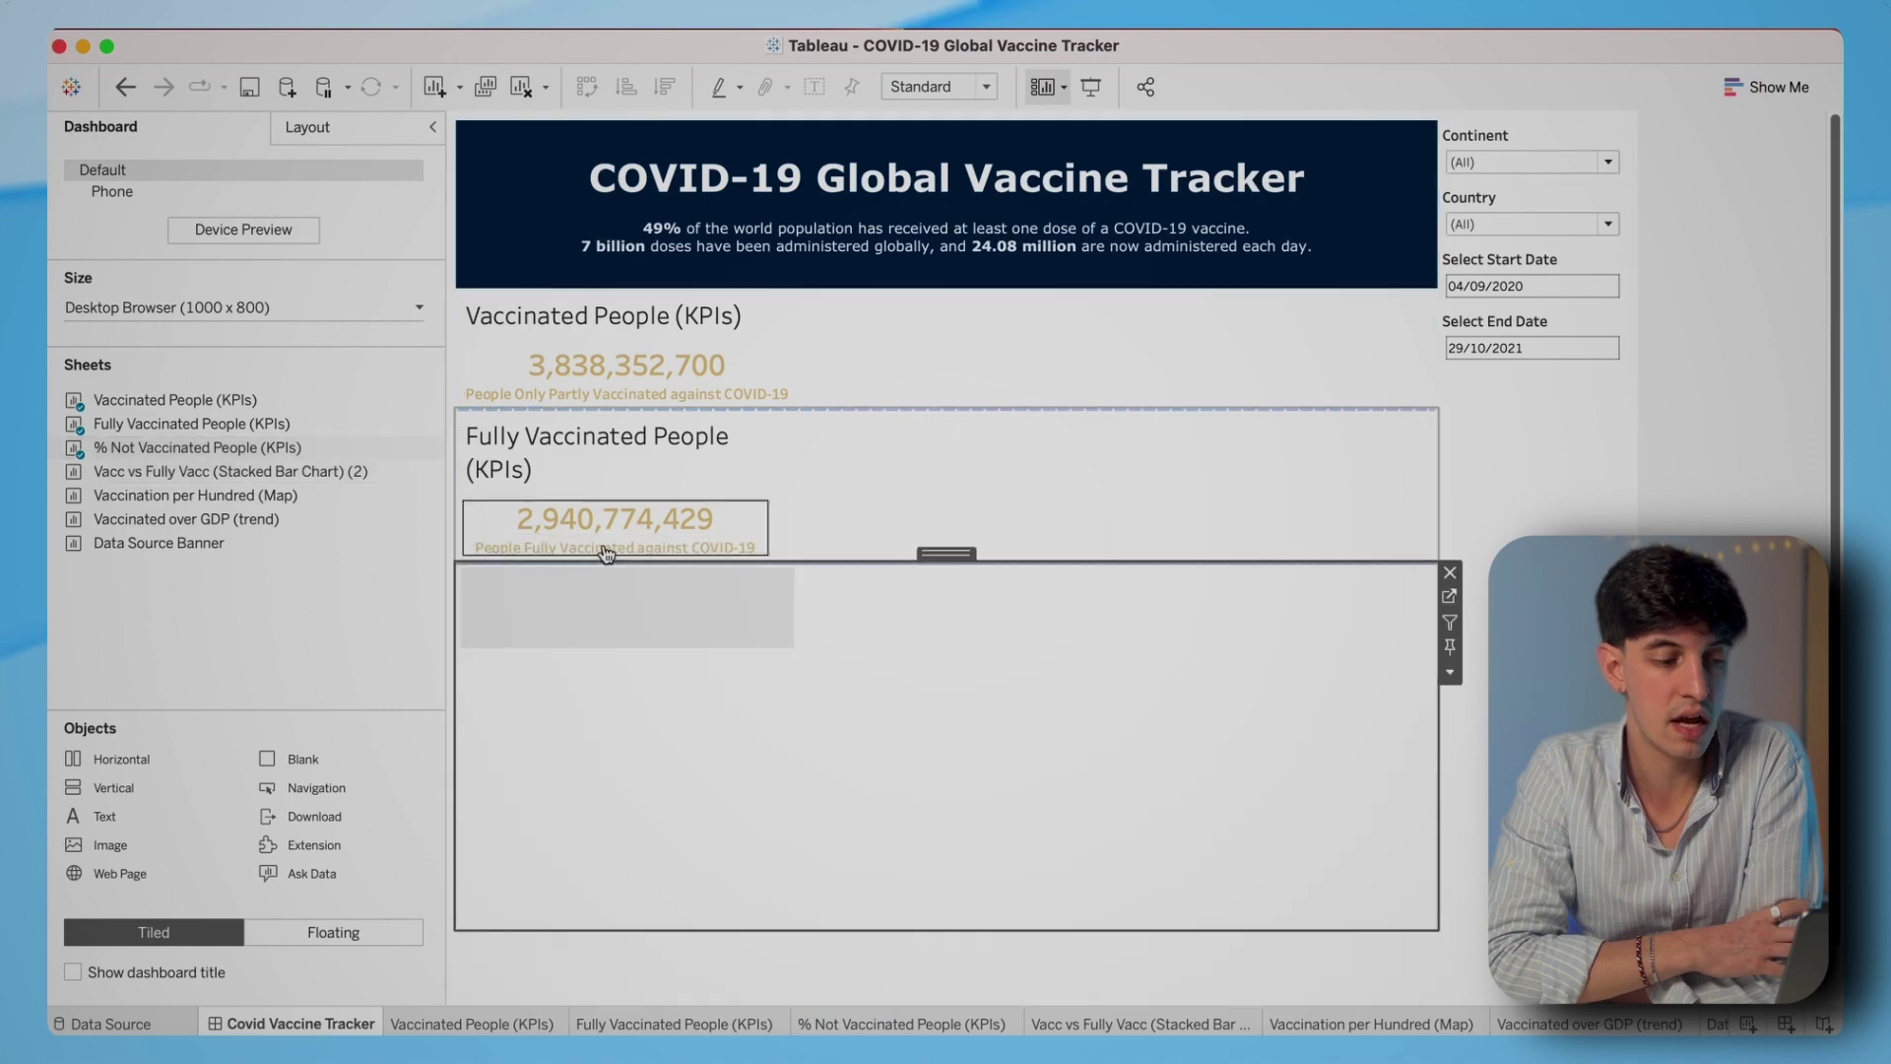
- Add the stacked bar chart, Vaccination per Hundred map, Vaccinated over GDP trend and Data Source Banner below the KPIs
mouse_move(213, 475)
left_mouse_down()
mouse_move(560, 634)
mouse_move(605, 703)
left_mouse_up()
left_click_drag(197, 519, 522, 984)
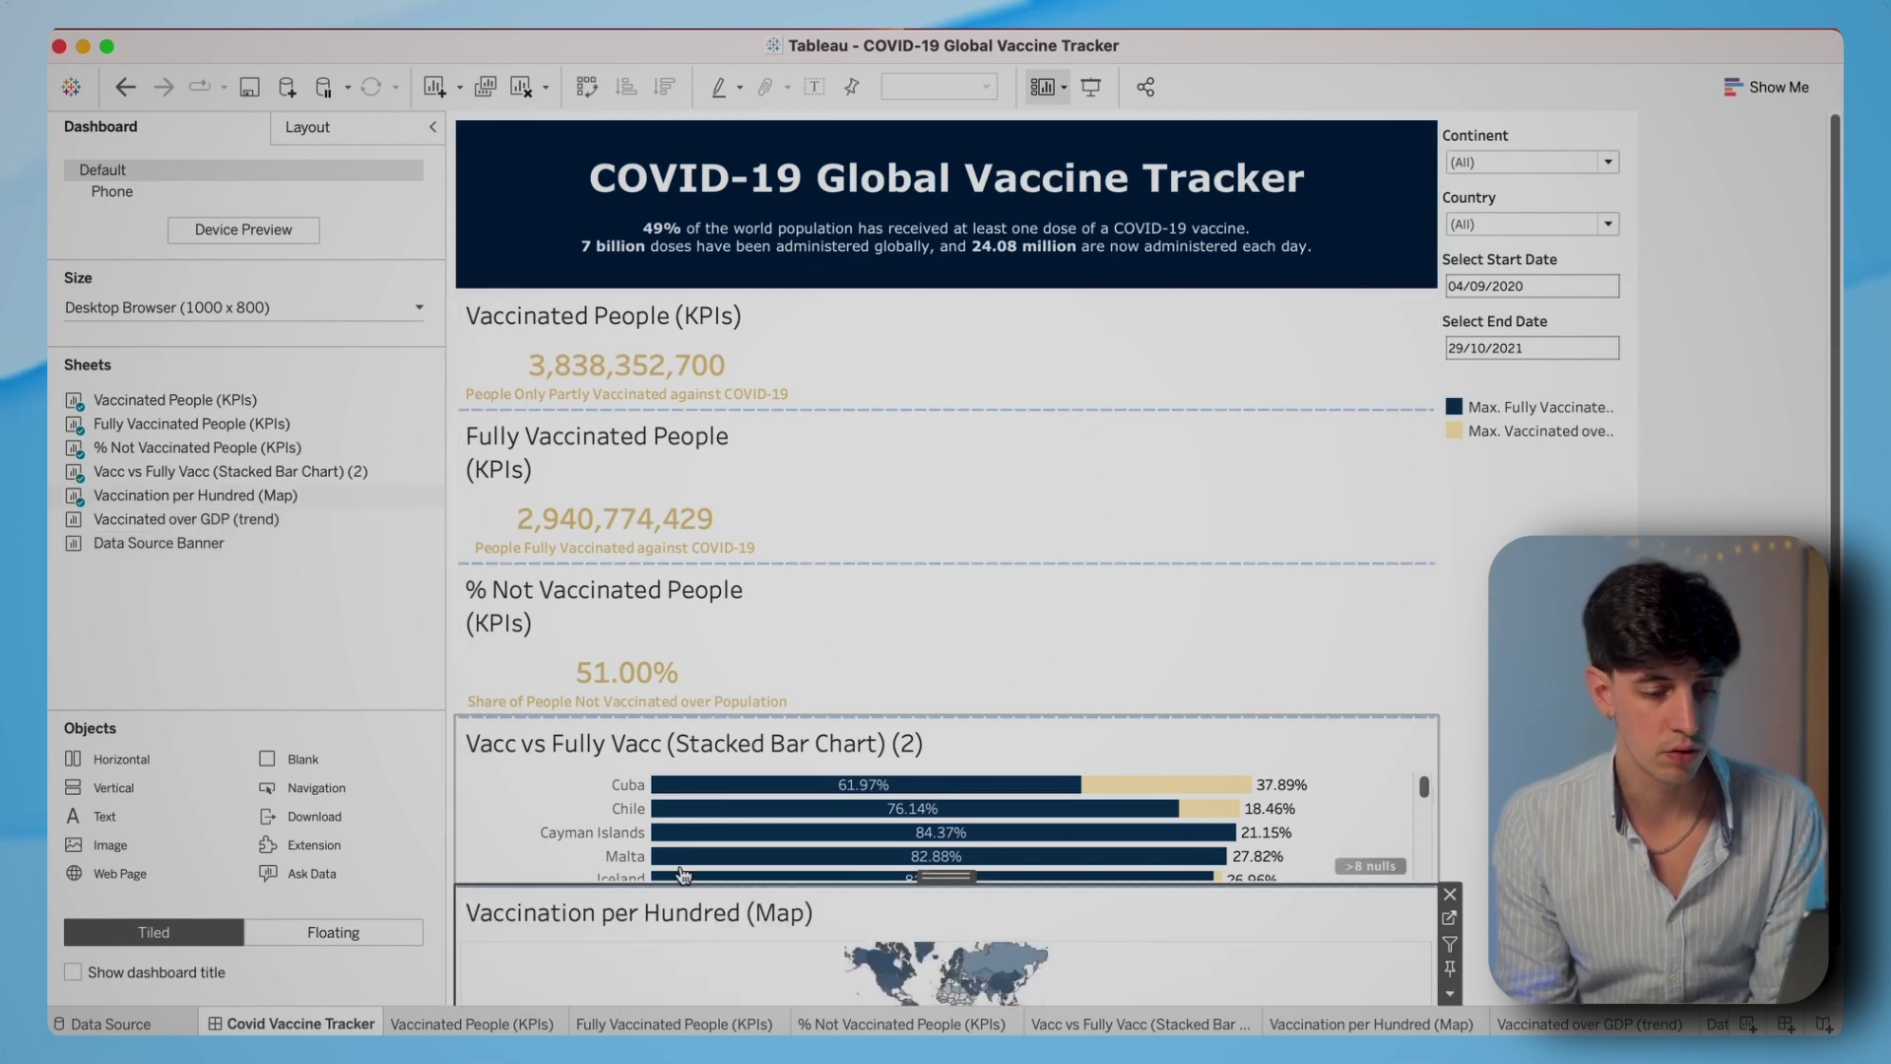
scroll(682, 873, "down", 5)
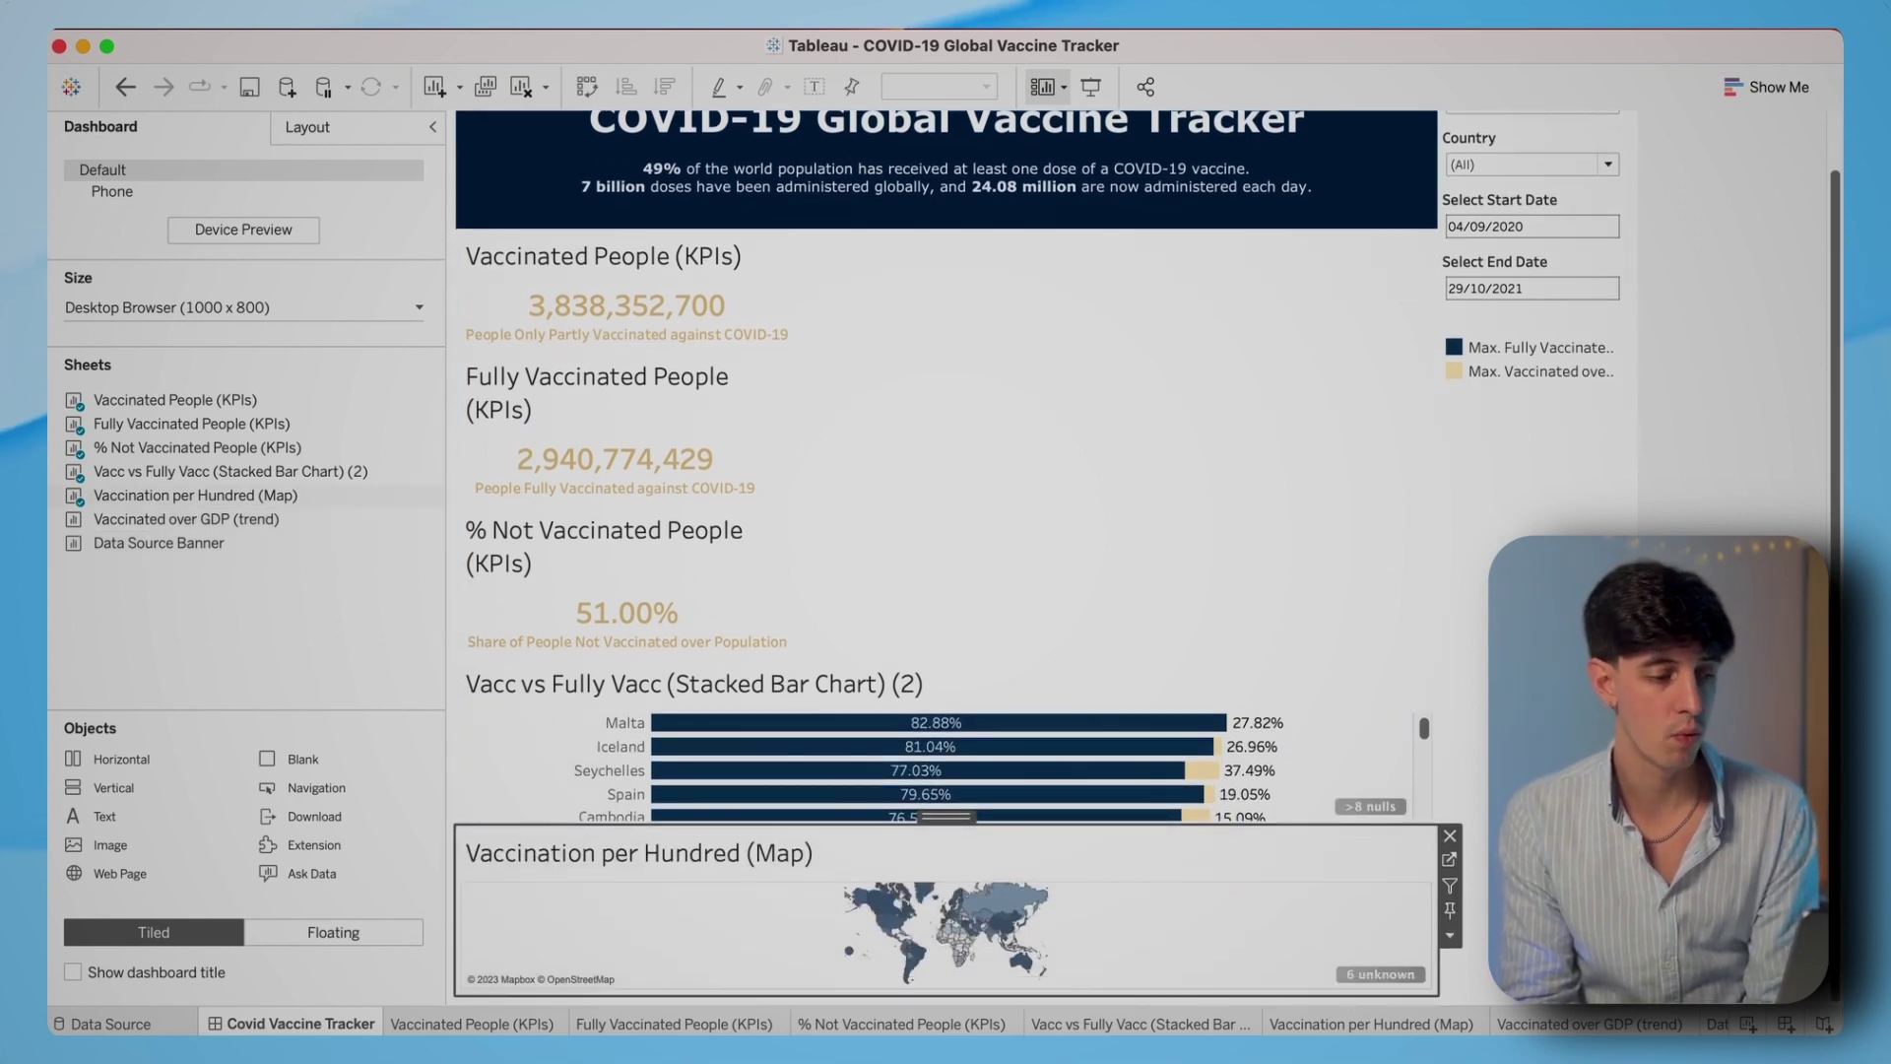
left_click_drag(394, 520, 557, 953)
left_click_drag(187, 543, 587, 953)
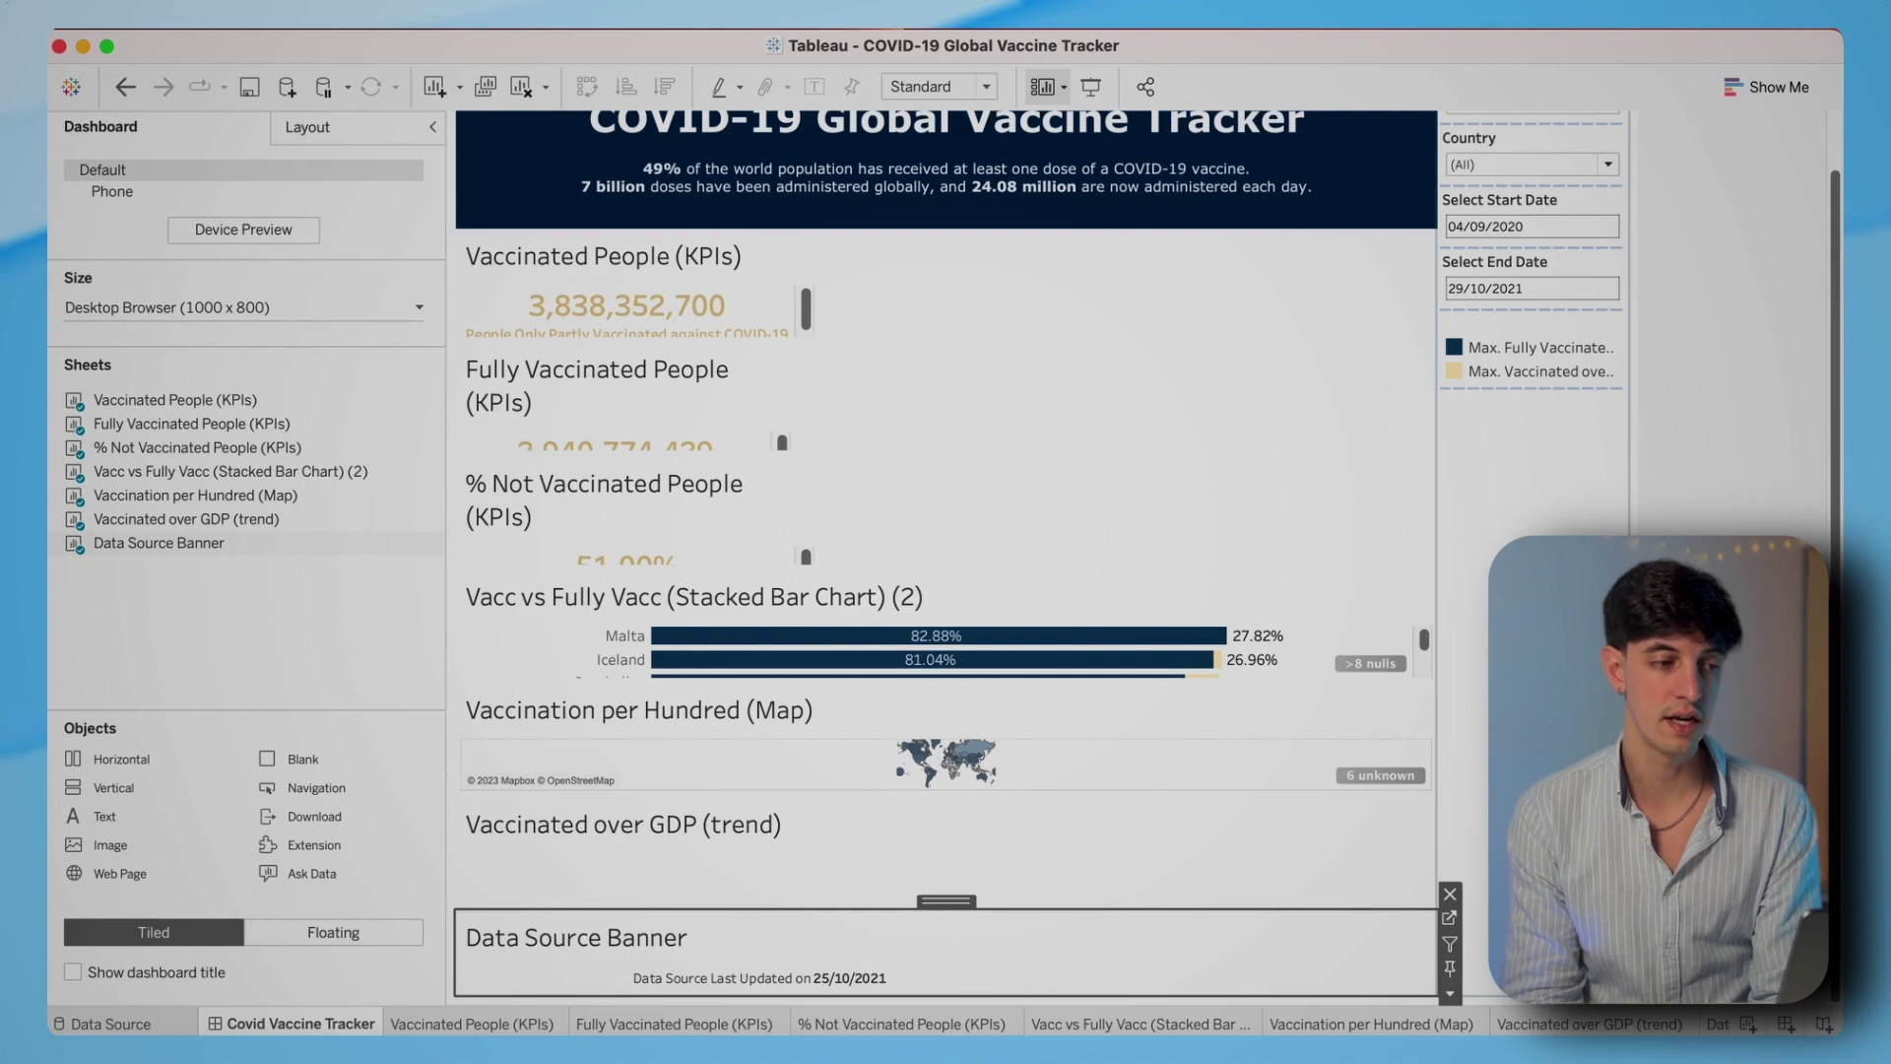
key("Escape")
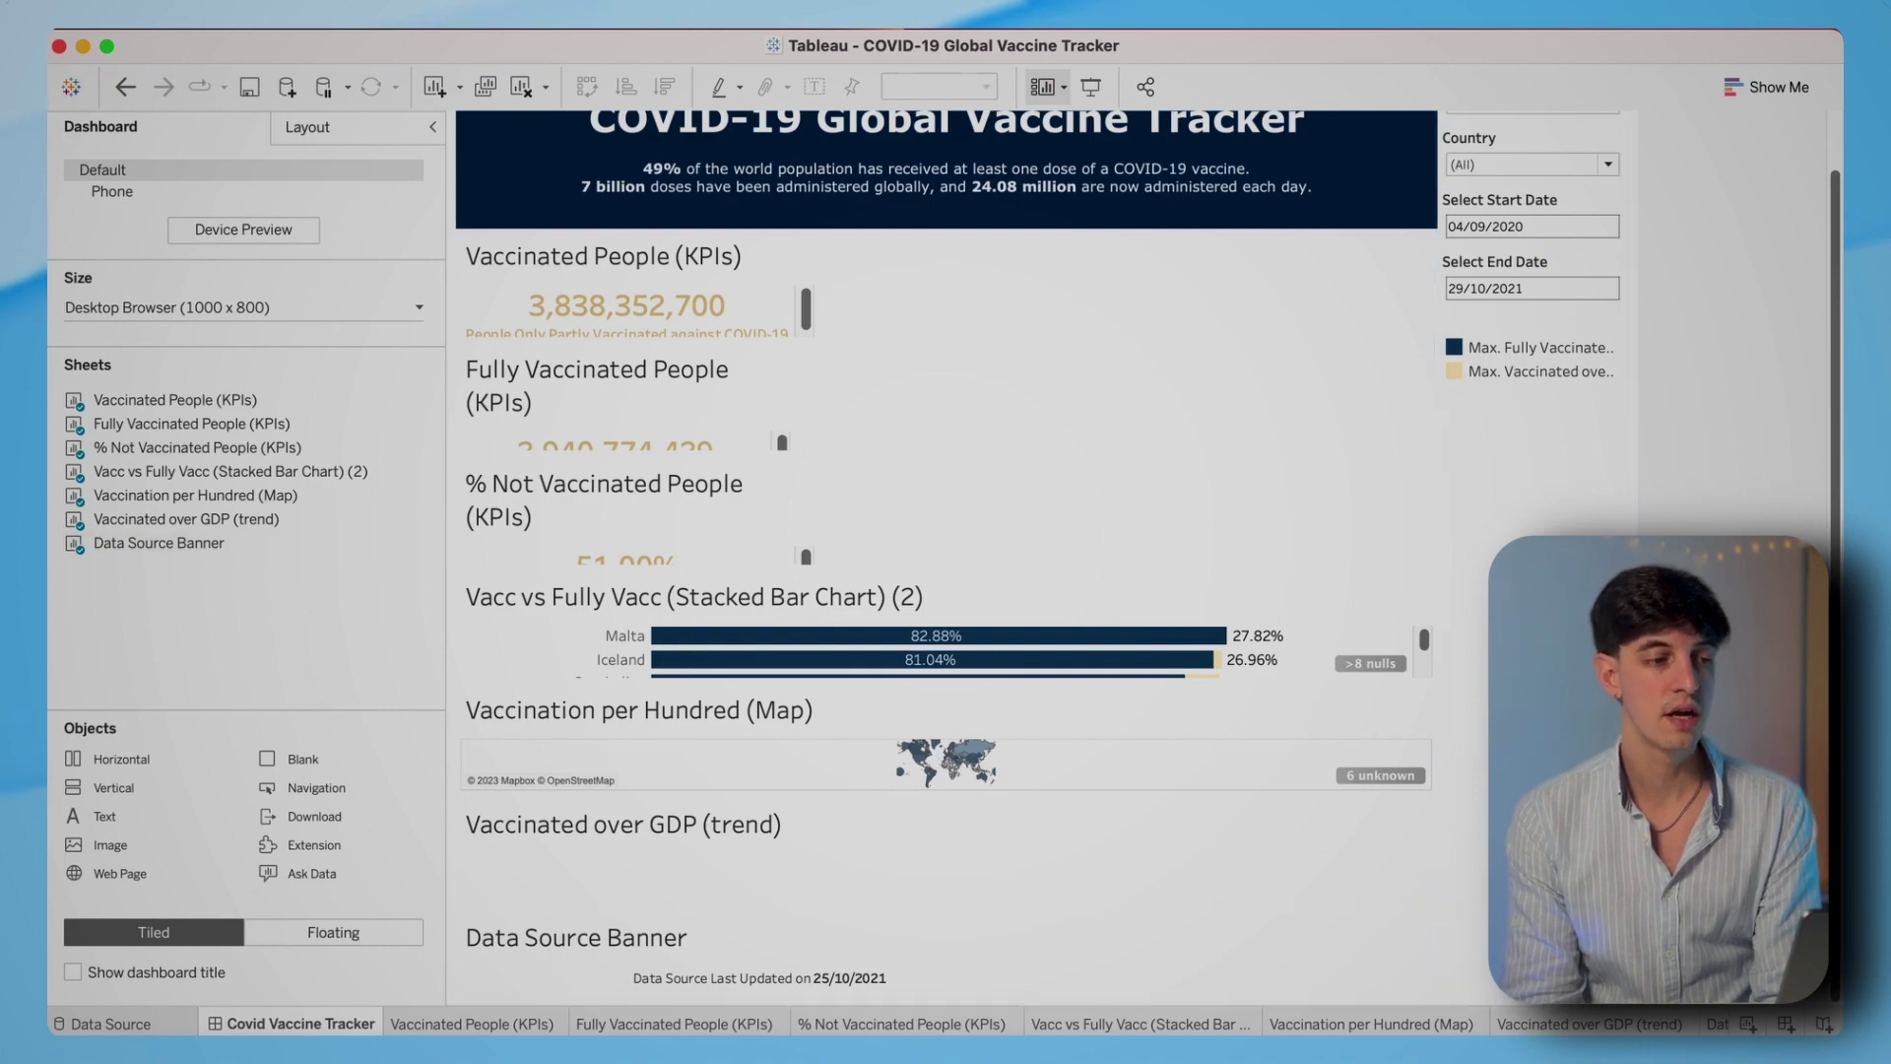
- Hide the titles of all the worksheets placed on the dashboard
right_click(598, 259)
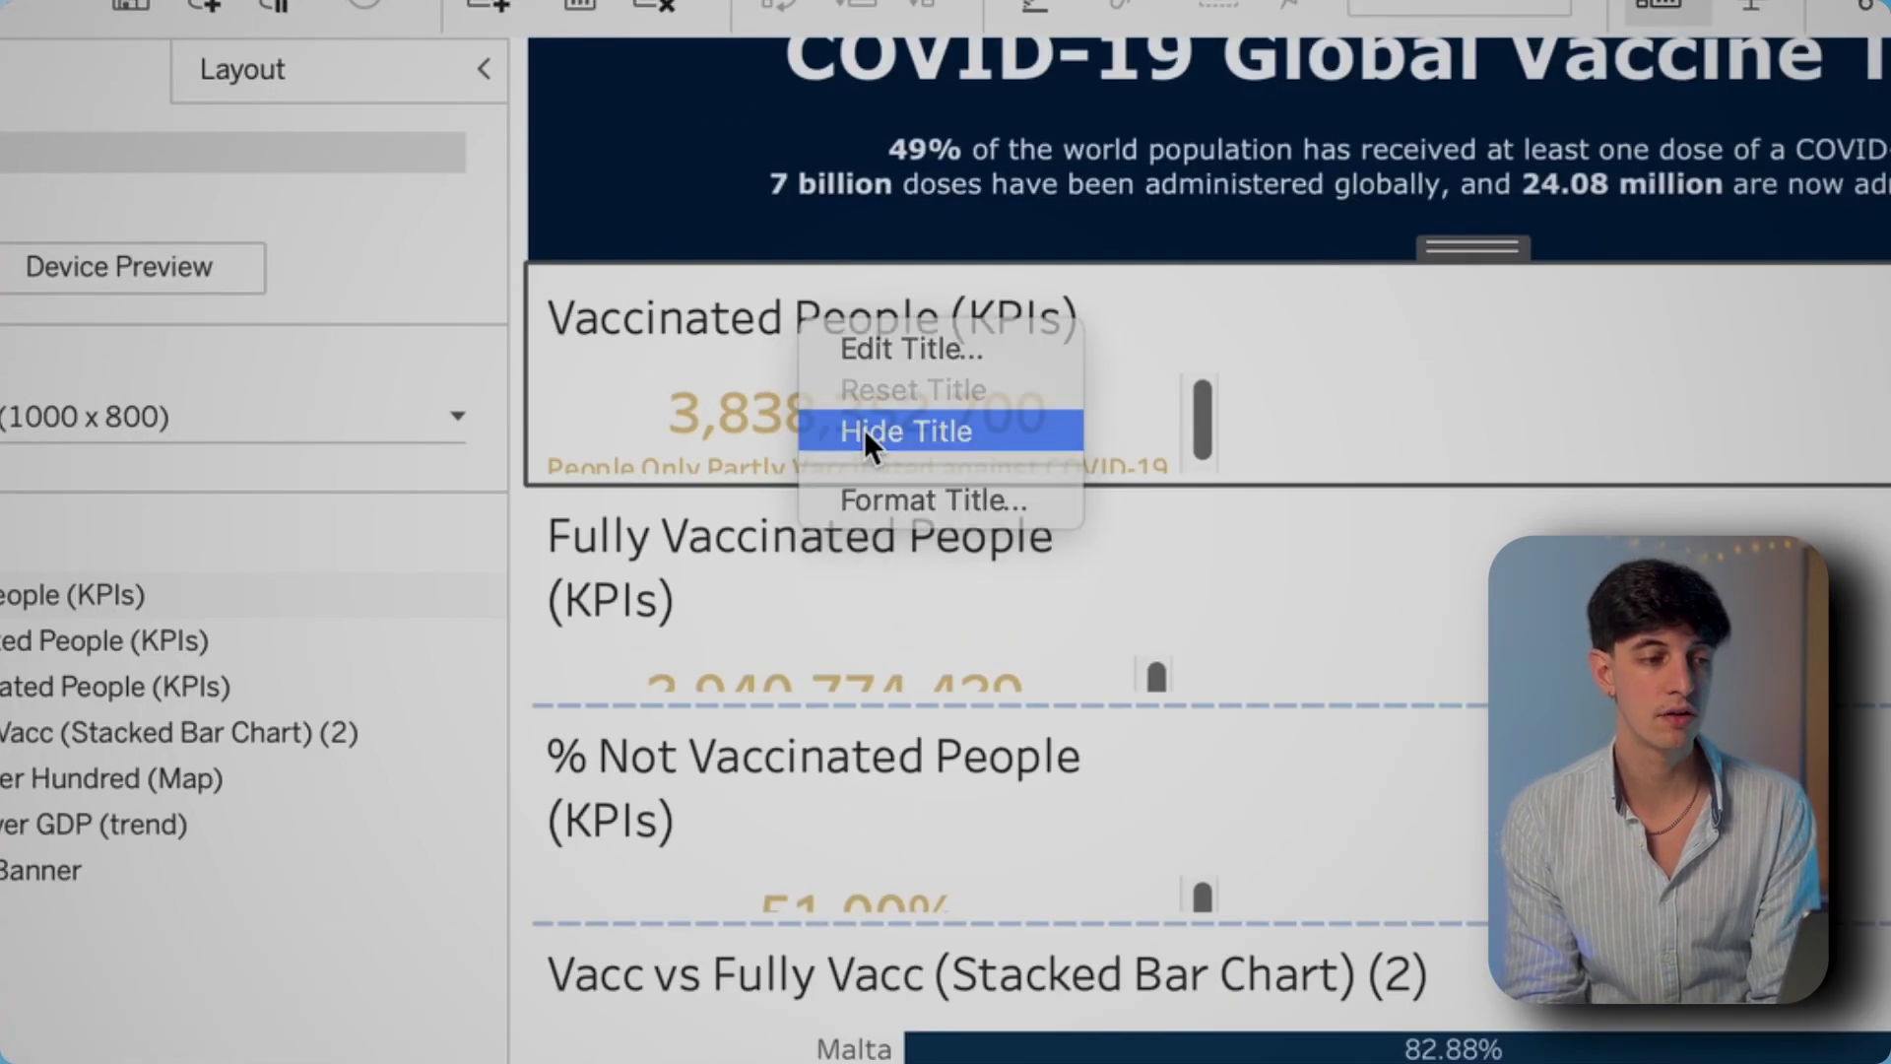
left_click(865, 428)
right_click(568, 332)
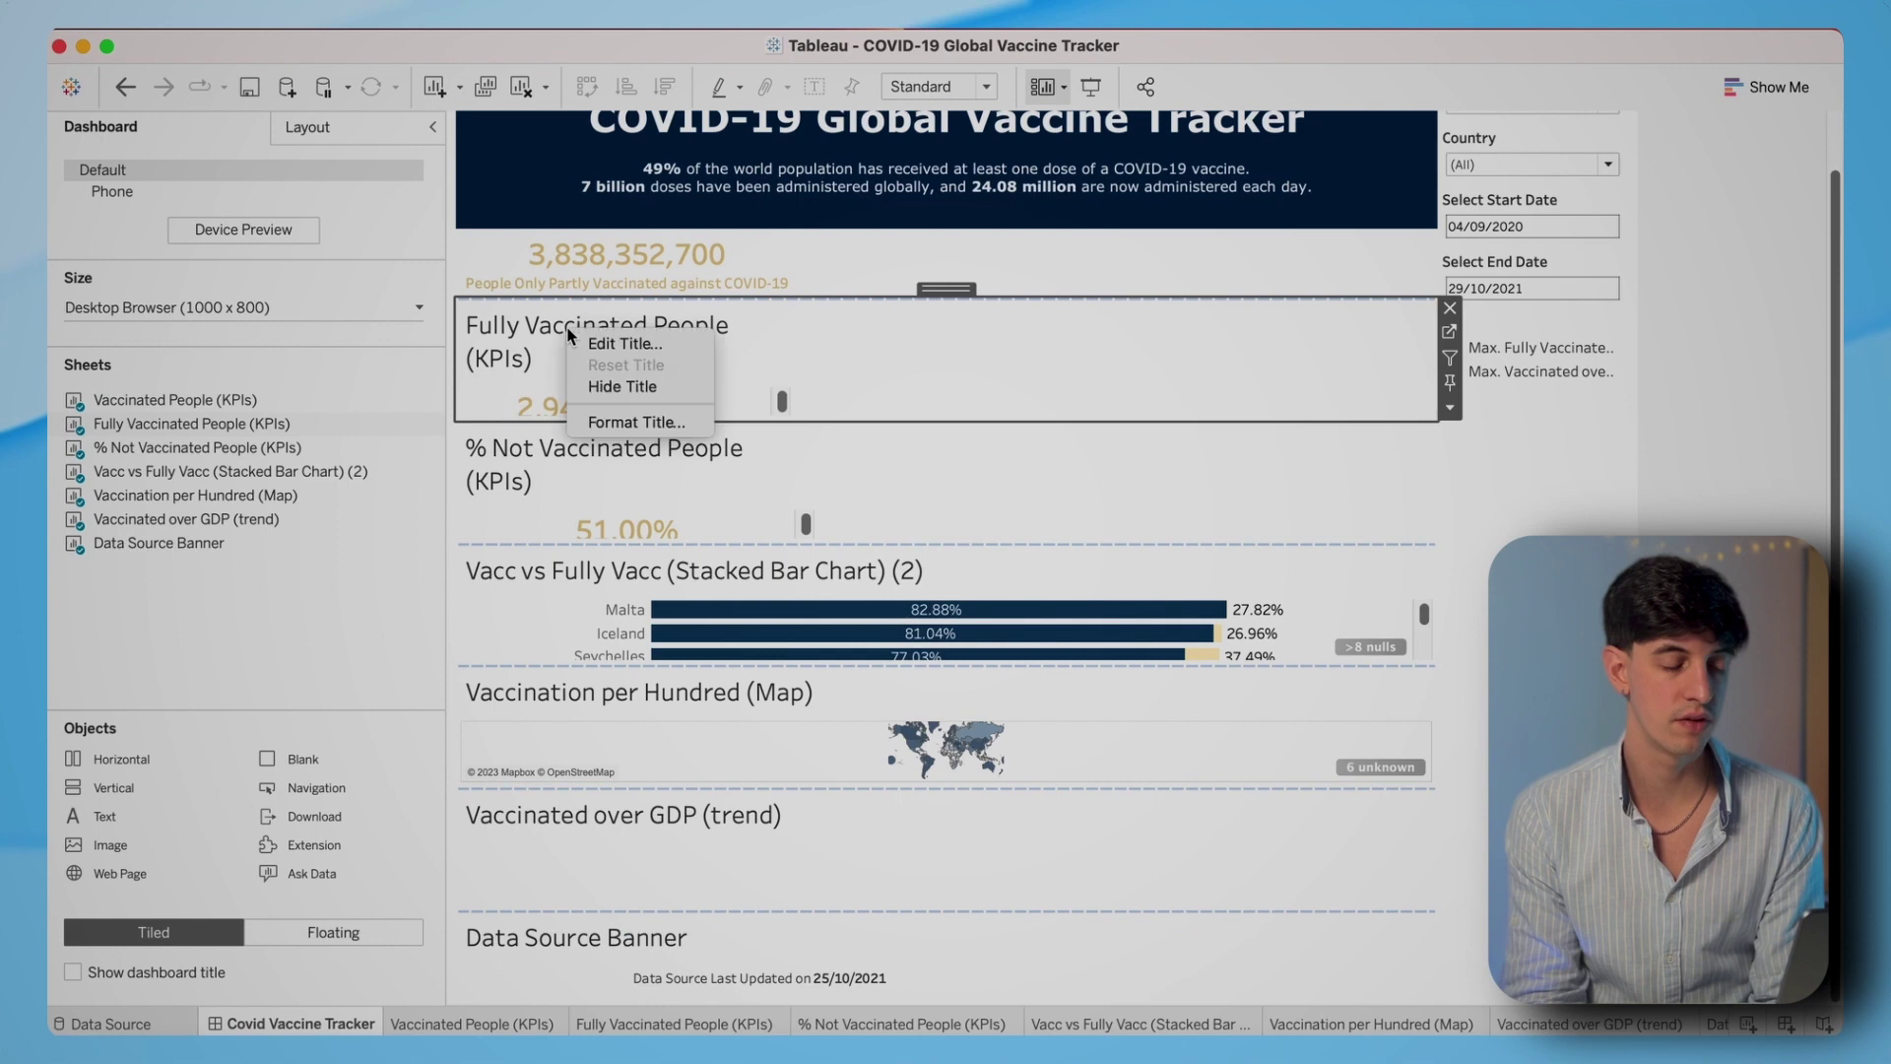
left_click(598, 387)
right_click(598, 414)
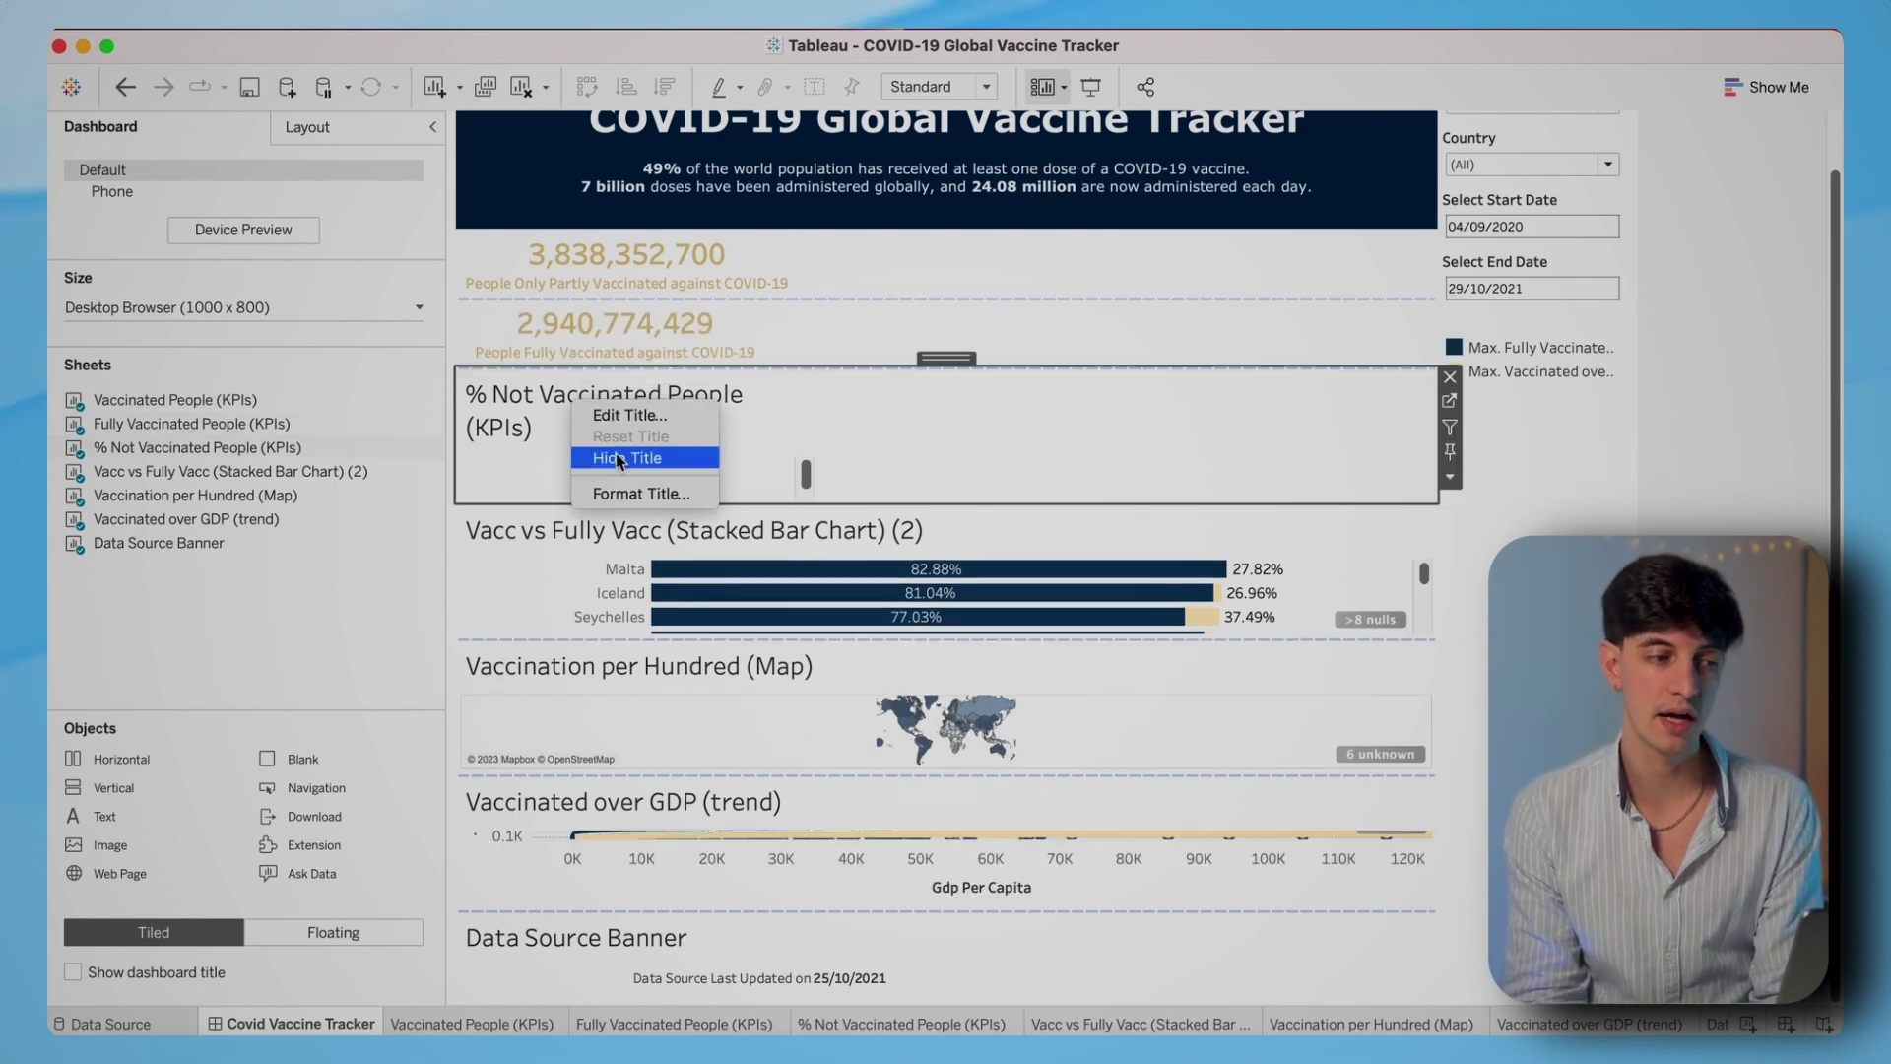
left_click(616, 459)
right_click(591, 472)
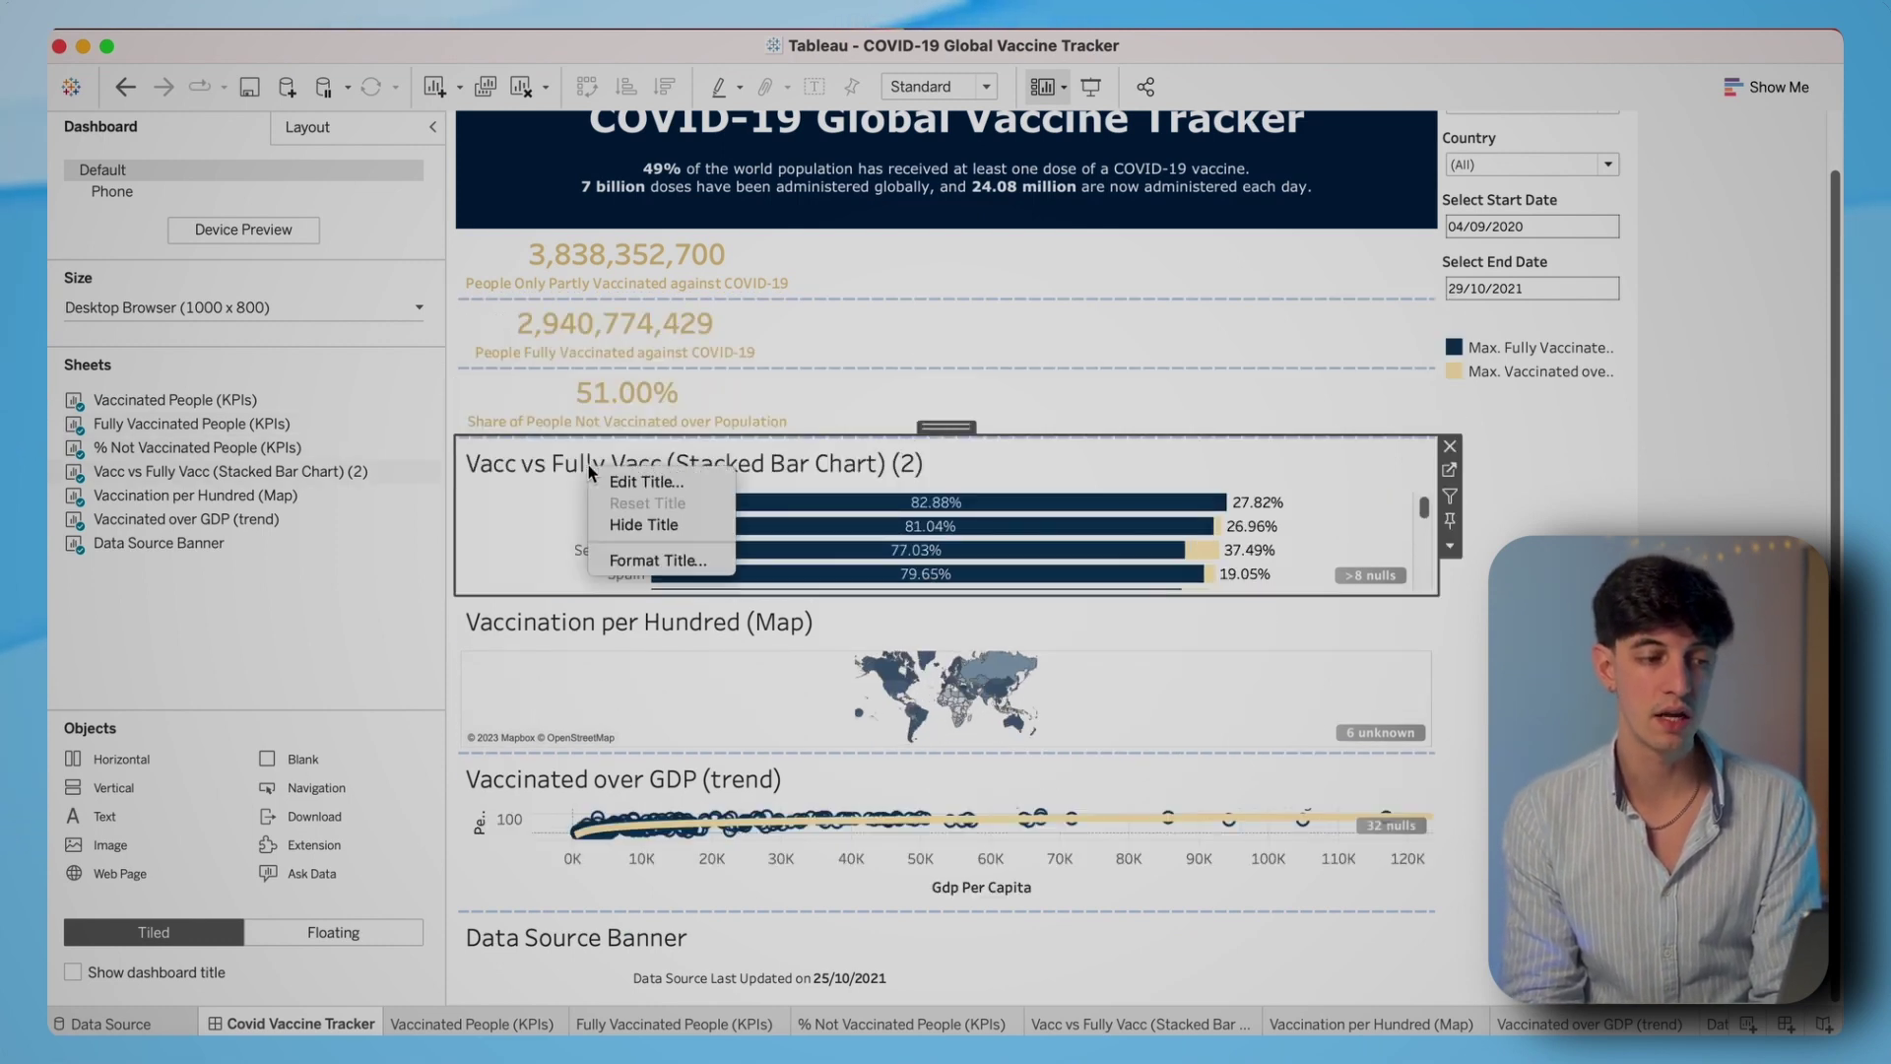
left_click(632, 527)
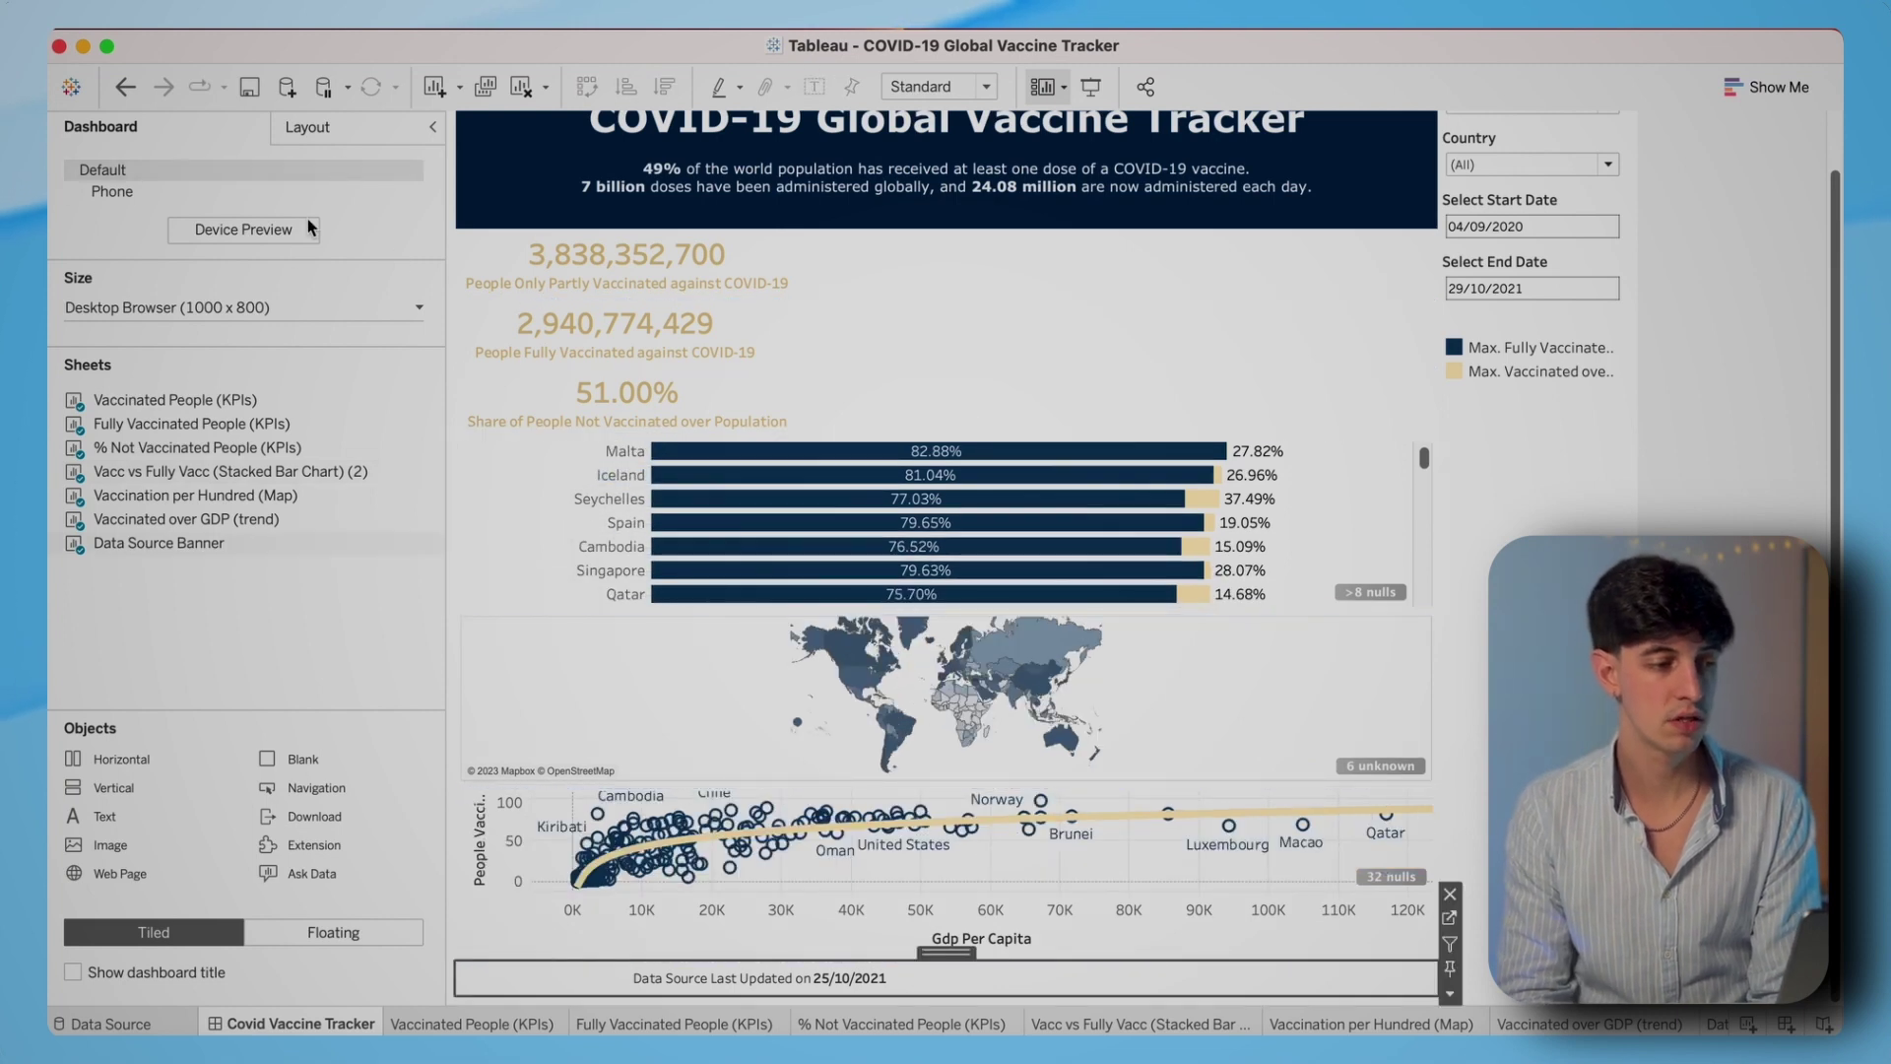
- Set the dashboard's fixed height to 1500 px
left_click(246, 308)
left_click_drag(258, 450, 283, 440)
double_click(275, 450)
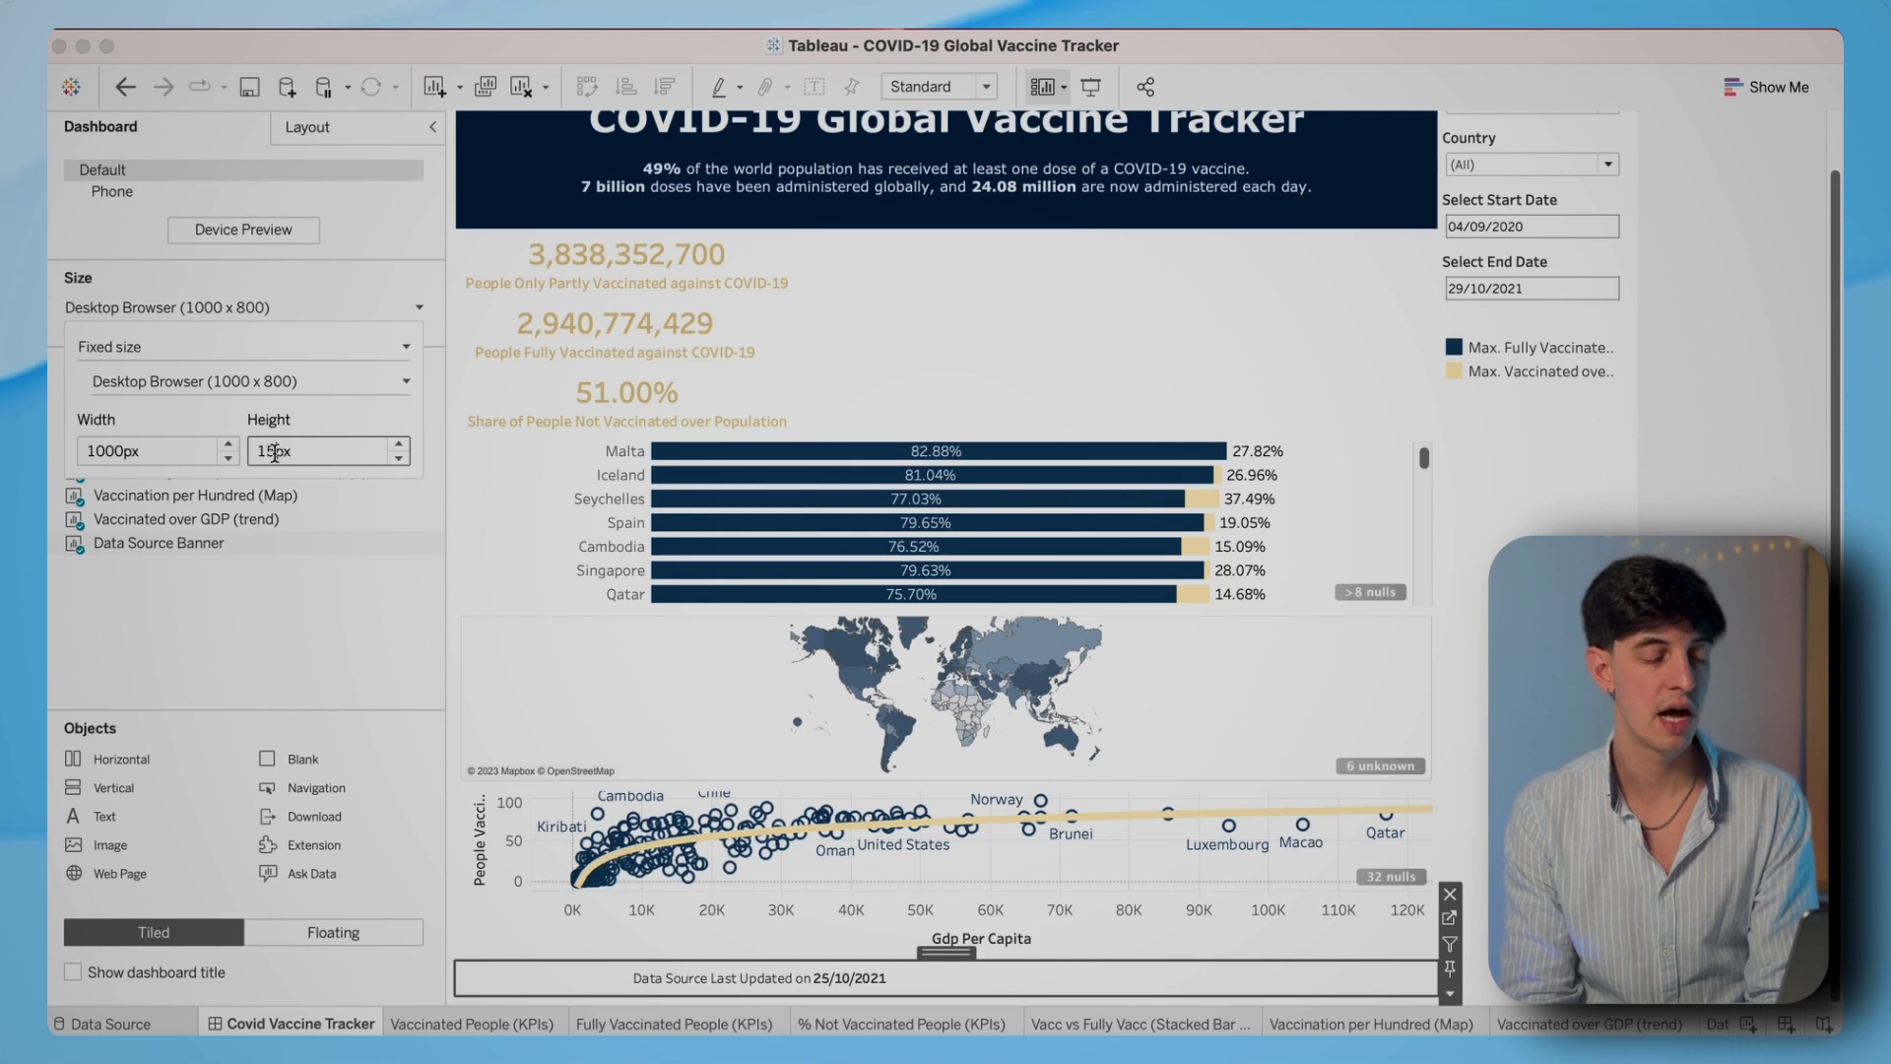
type("1500")
key("Return")
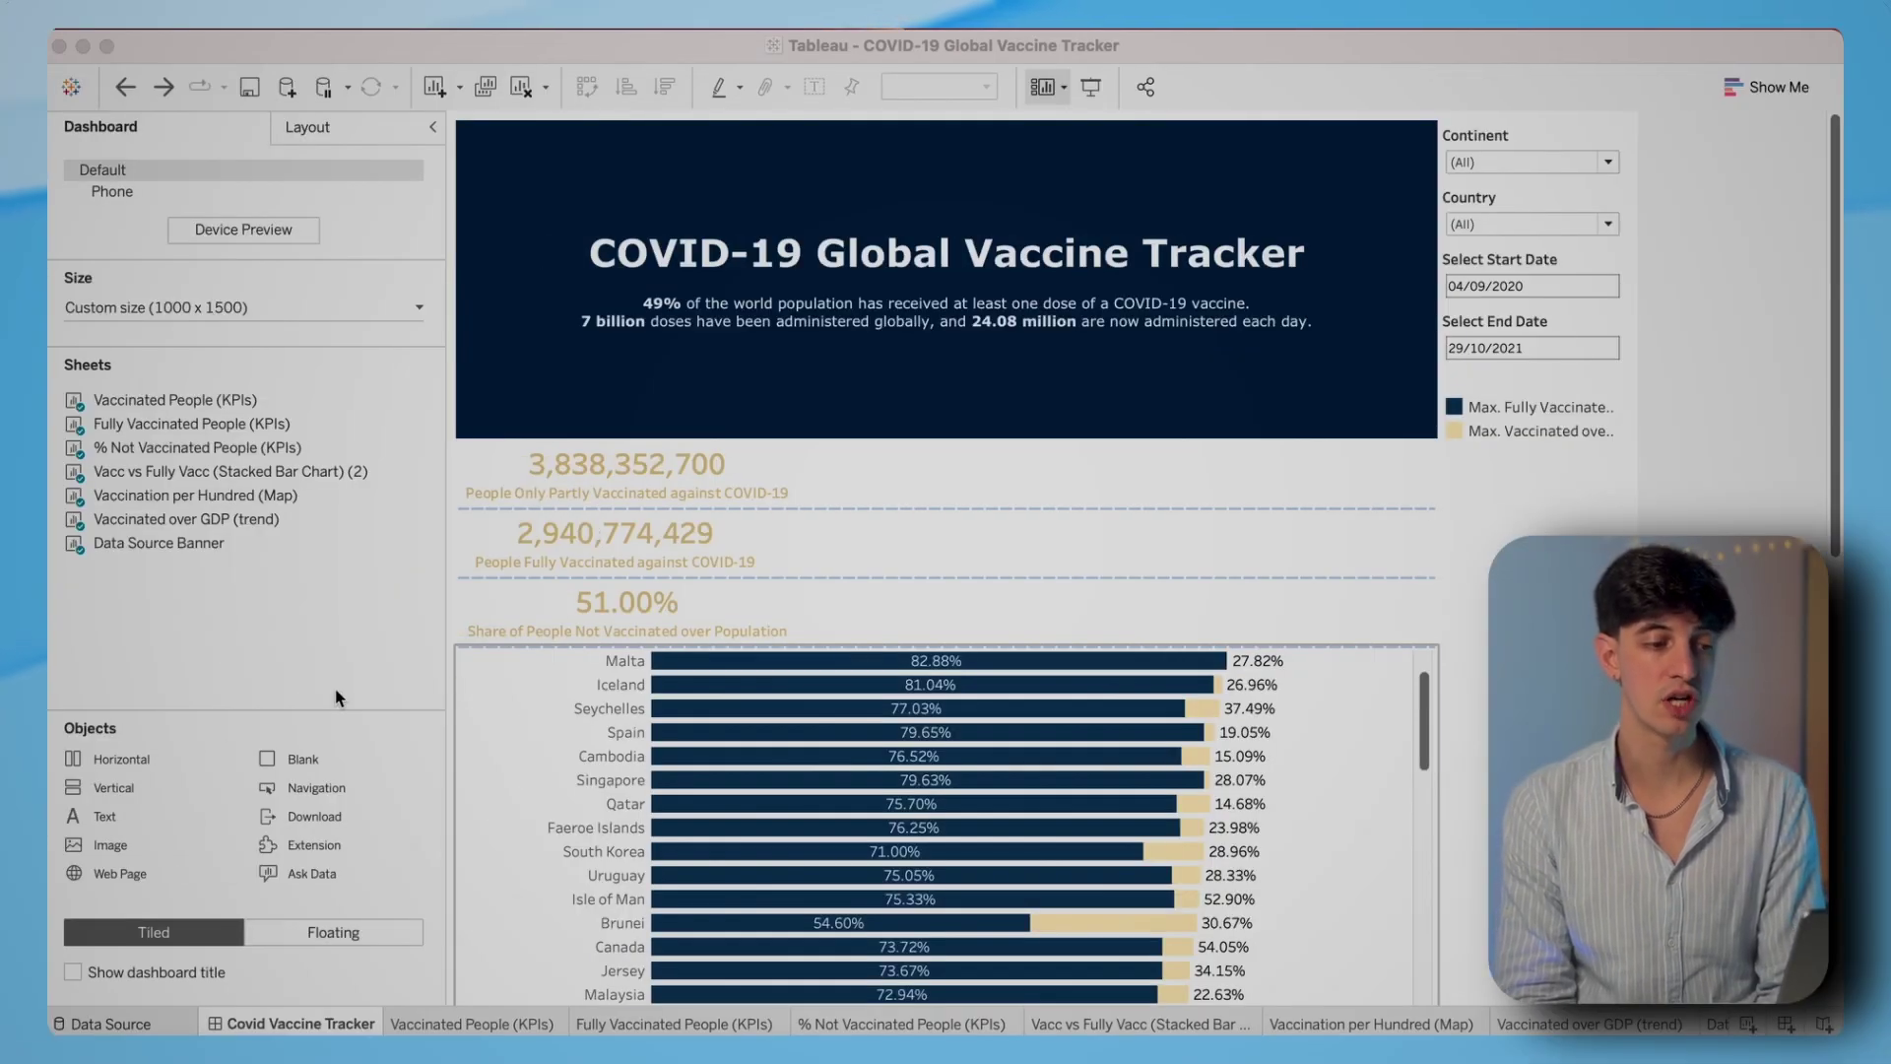
- Insert a horizontal container beneath the header and arrange the three KPI sheets side by side in it
mouse_move(113, 762)
left_mouse_down()
mouse_move(643, 554)
mouse_move(743, 402)
left_mouse_up()
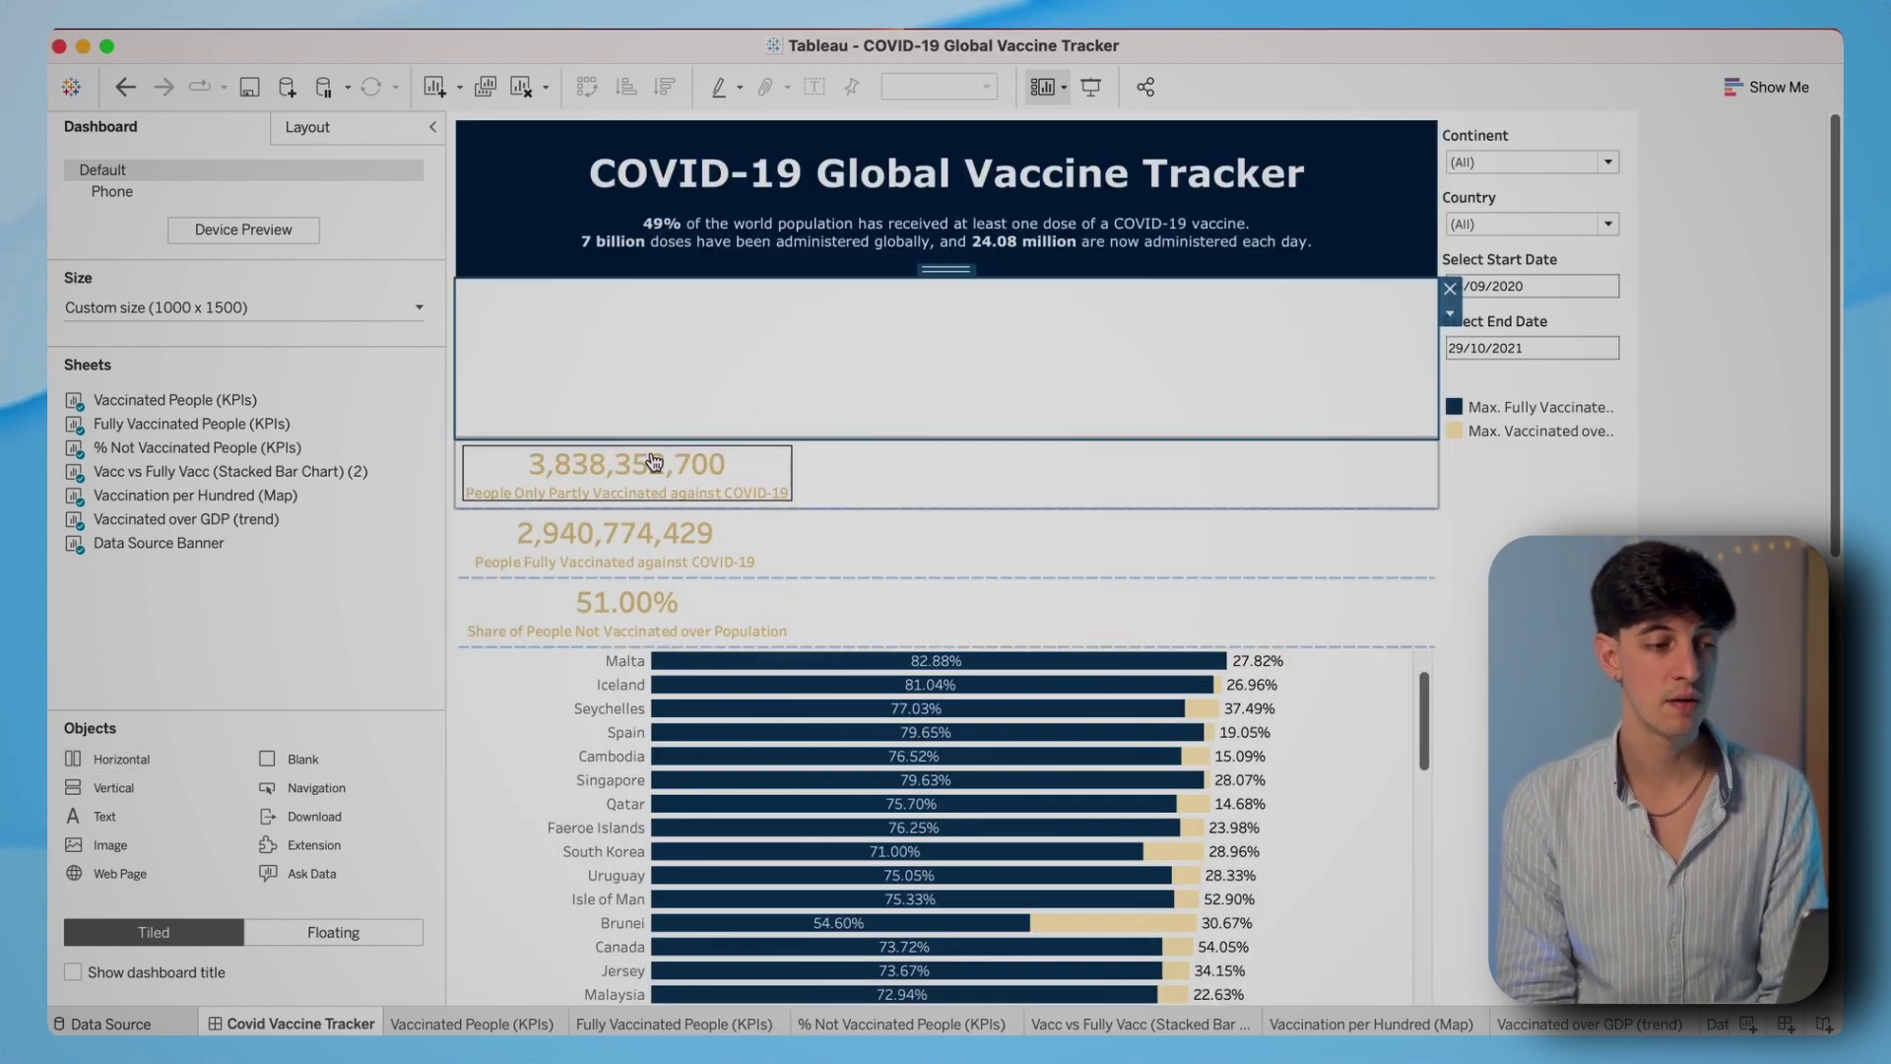
left_click(855, 461)
left_click_drag(947, 426, 815, 392)
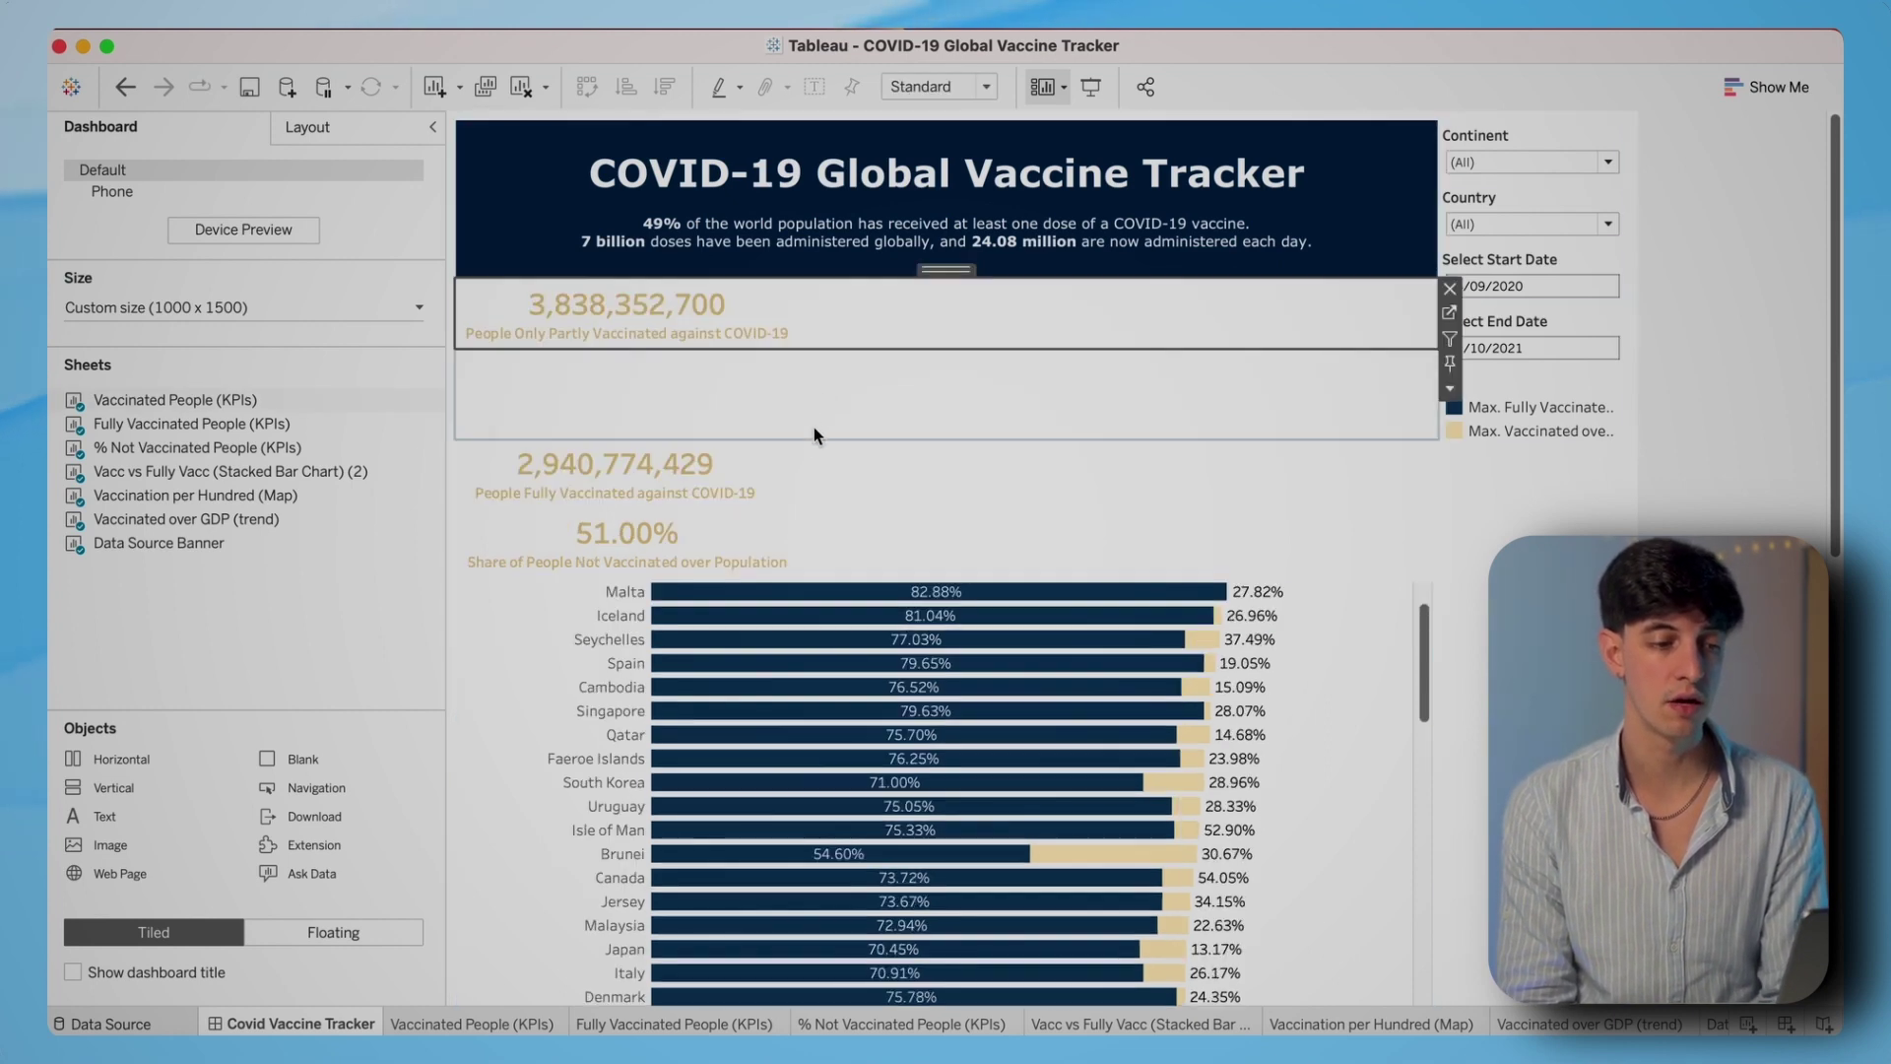
left_click(920, 441)
left_click_drag(943, 428, 1279, 317)
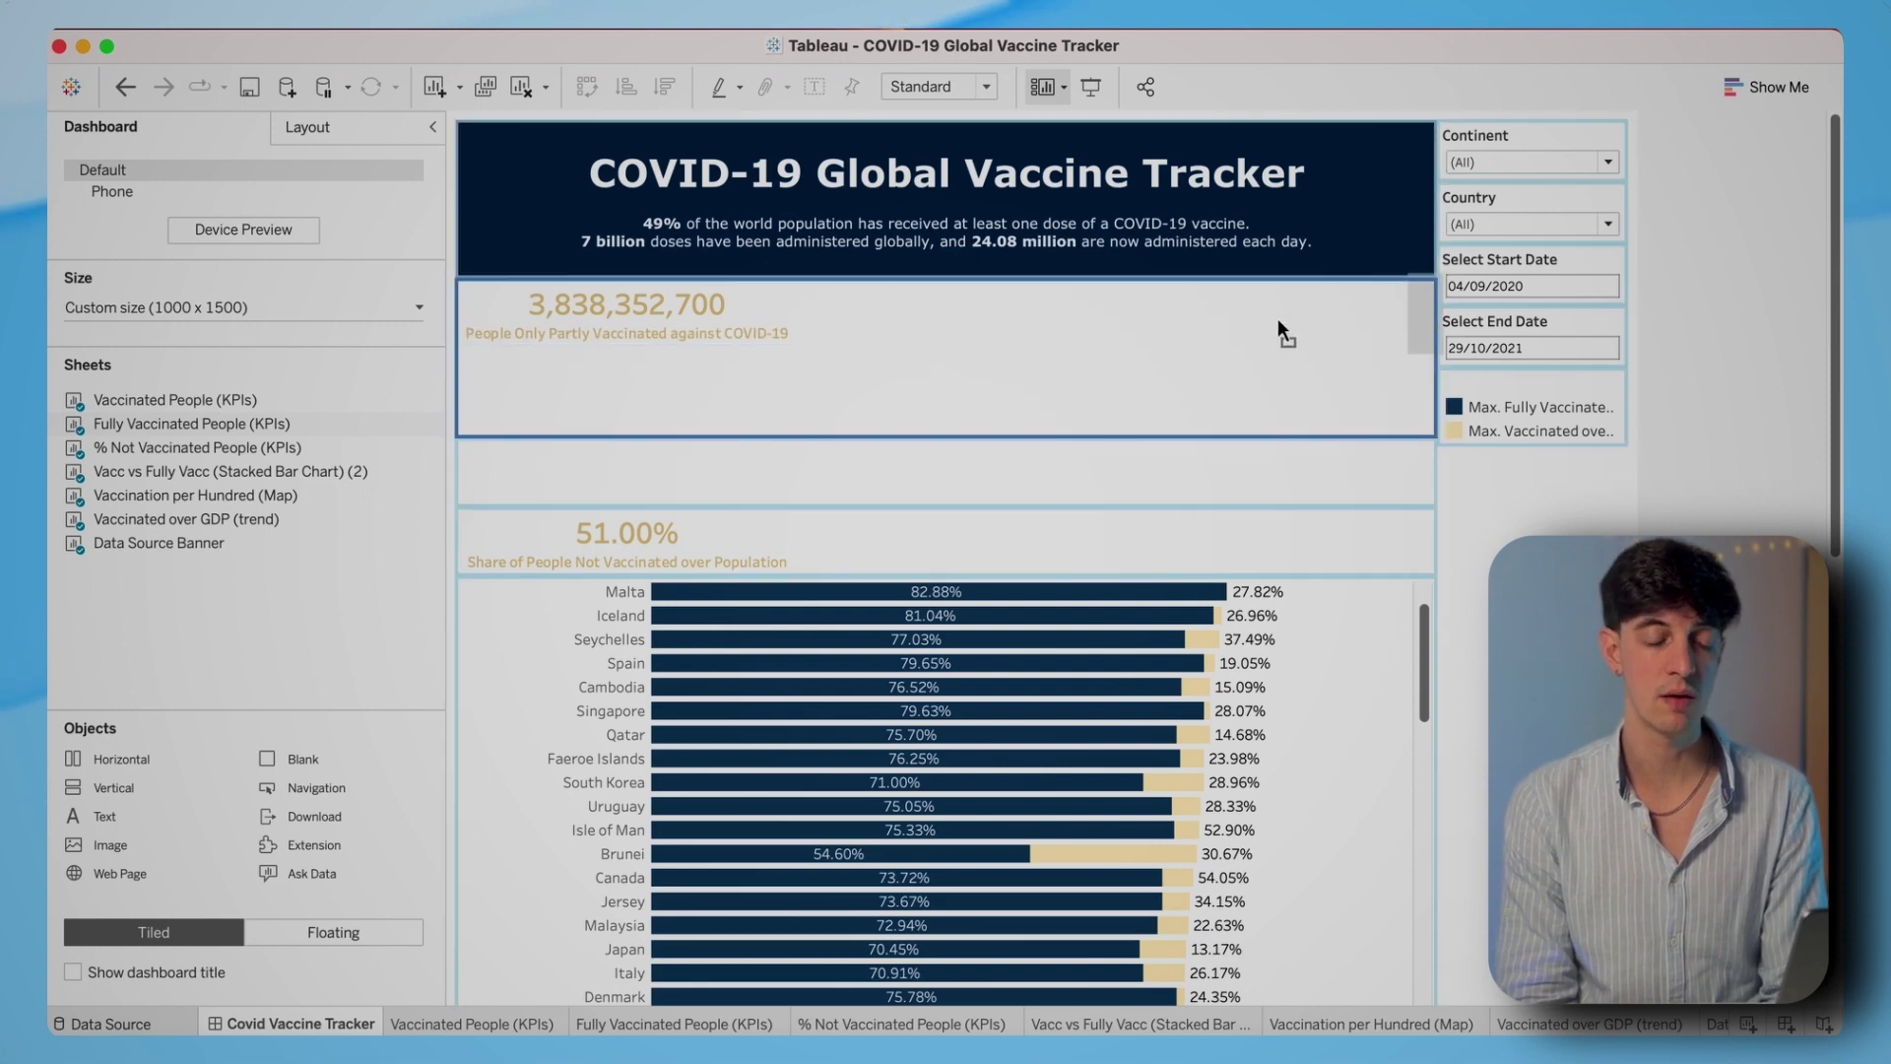
left_click(1034, 464)
left_click_drag(920, 440, 1119, 386)
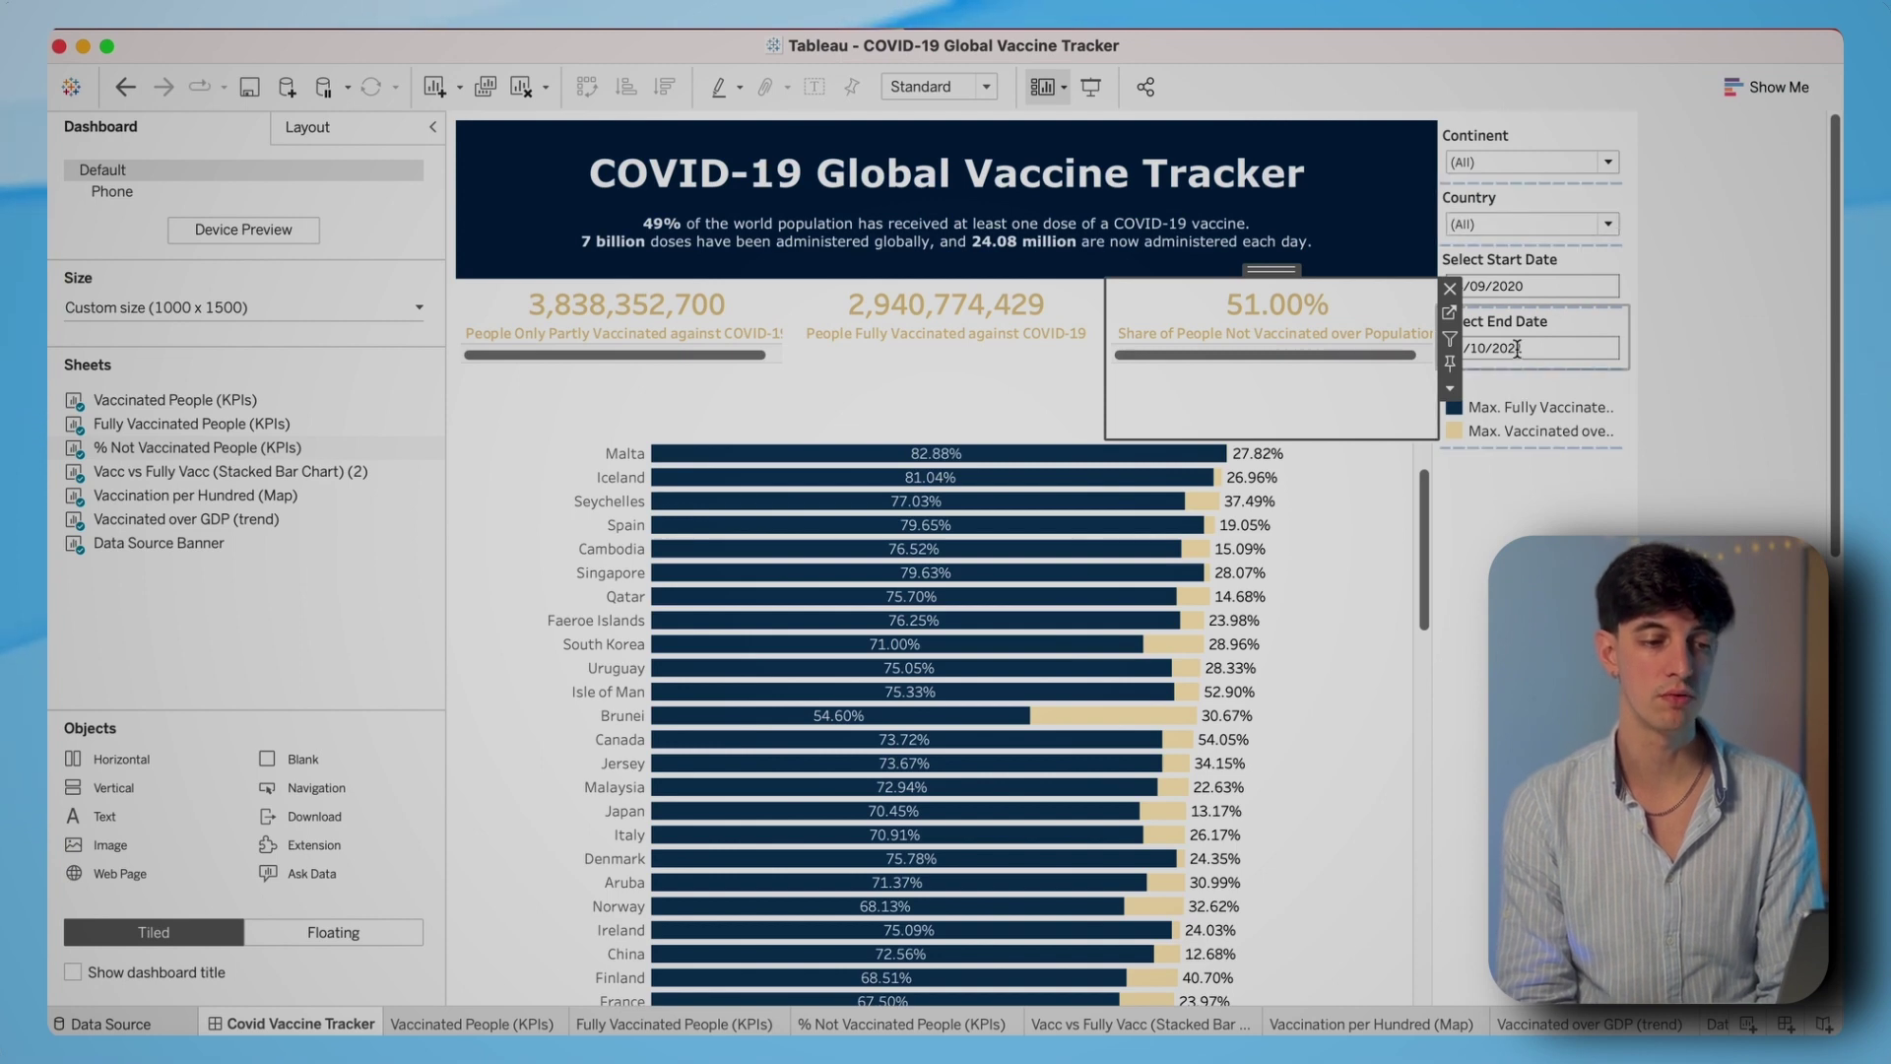
- Move the vaccination colour legend to directly above the stacked bar chart
left_click(1544, 387)
mouse_move(1544, 387)
left_mouse_down()
mouse_move(1255, 416)
mouse_move(1165, 448)
mouse_move(1074, 430)
left_mouse_up()
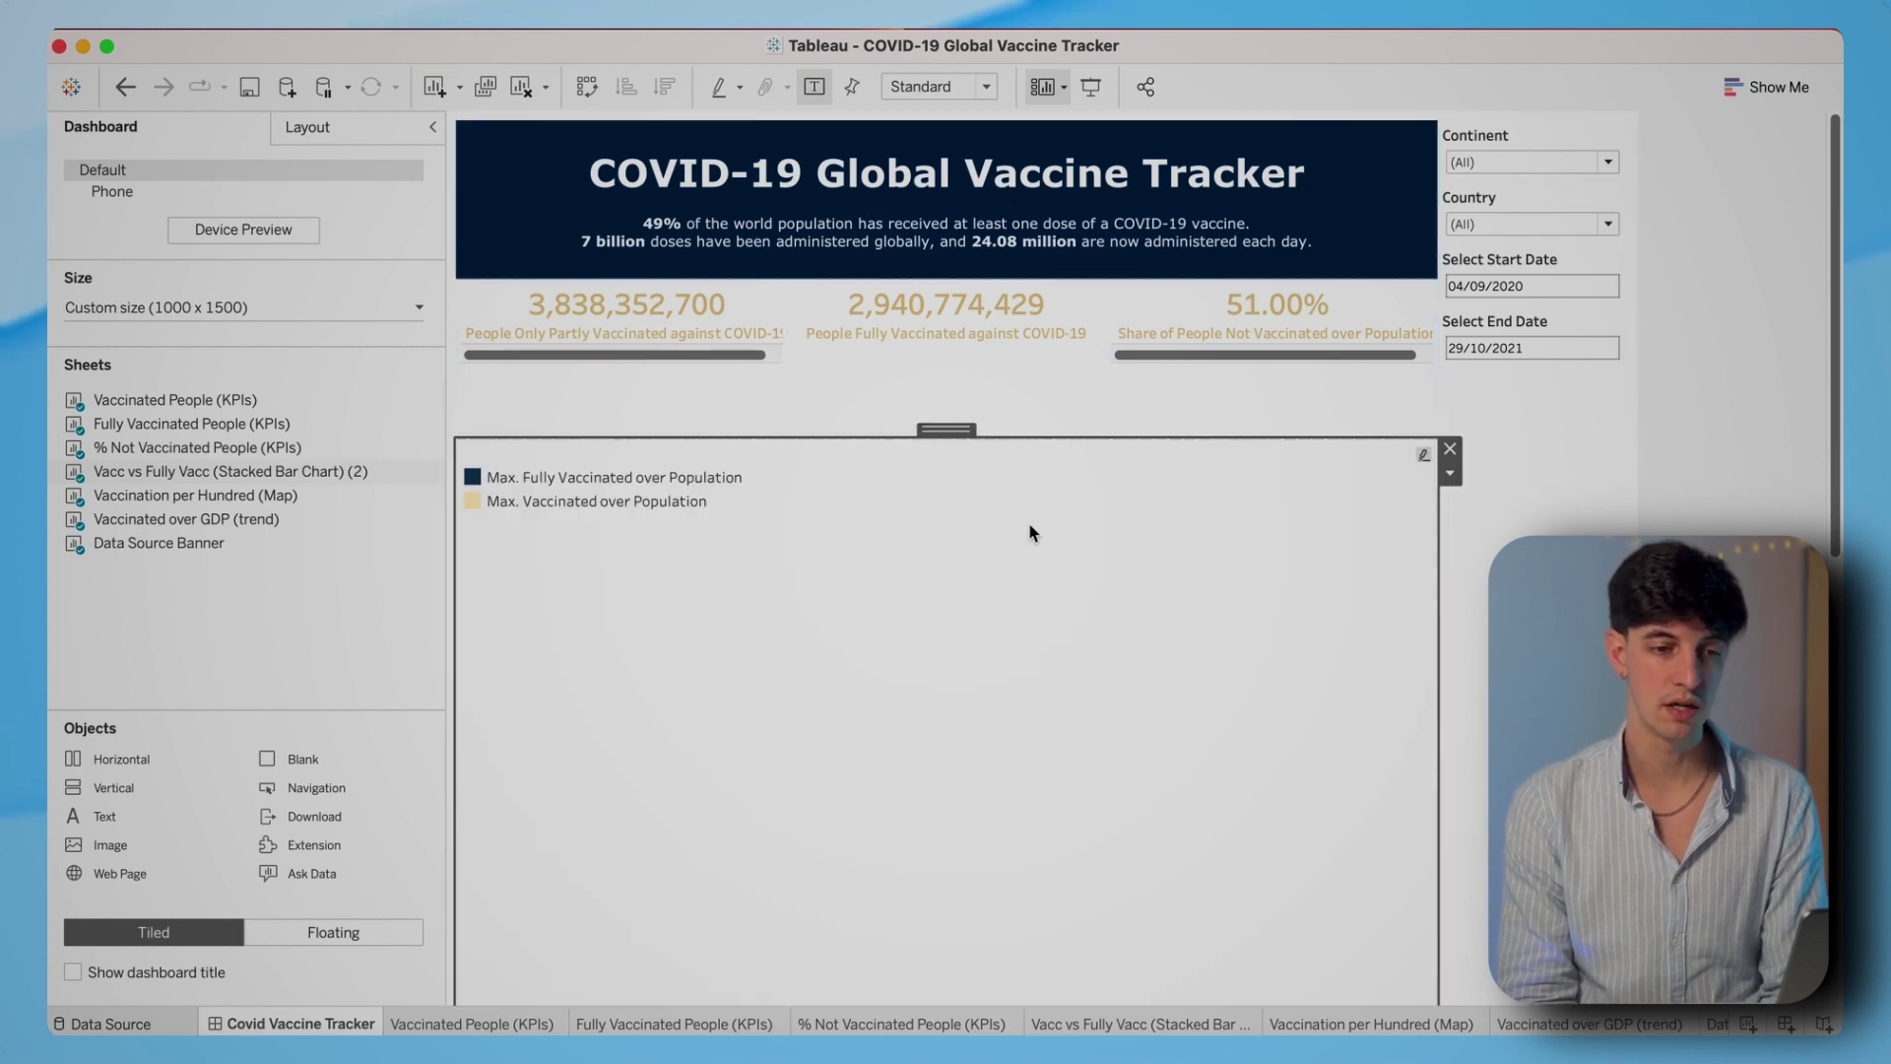
- Move the Continent and Country filters and the Select Start Date and Select End Date controls between the header and the KPI row
left_click(1514, 129)
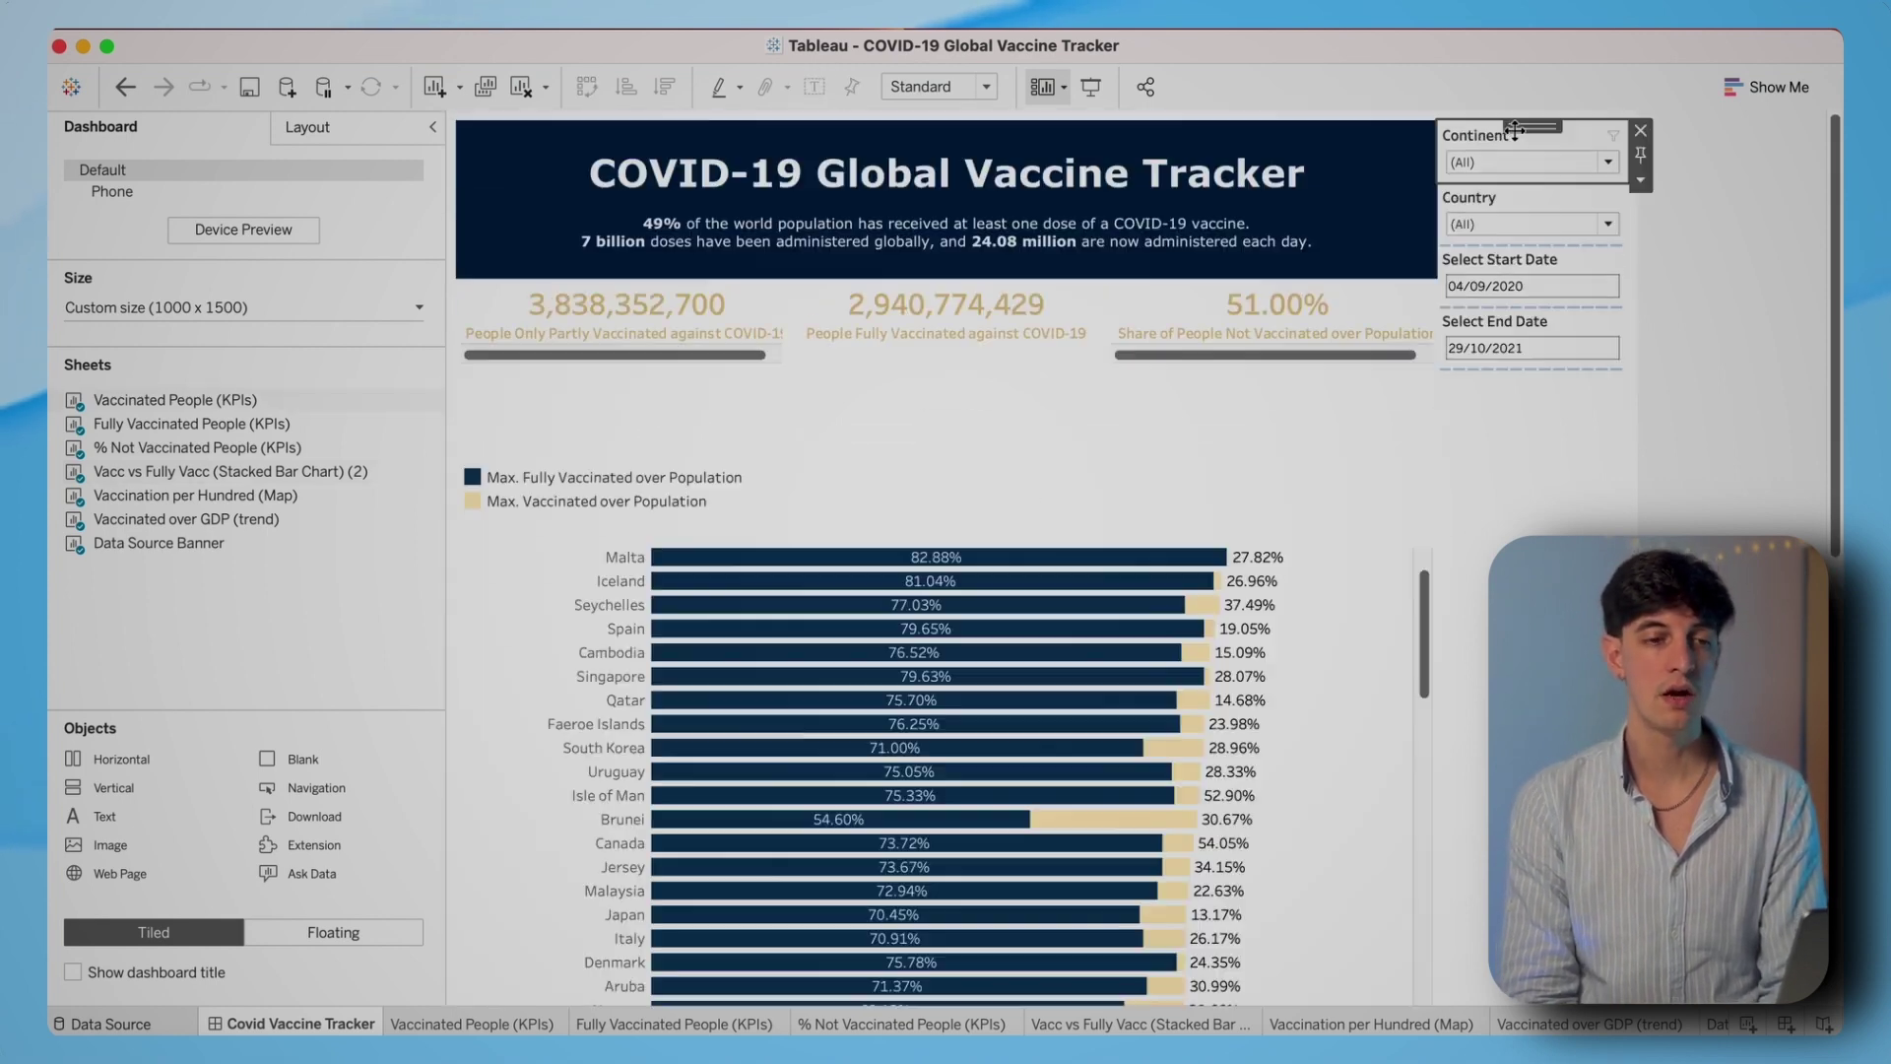
left_click_drag(1520, 124, 1151, 270)
left_click(1477, 143)
mouse_move(1477, 138)
left_mouse_down()
mouse_move(1230, 276)
mouse_move(1072, 311)
left_mouse_up()
left_click(1495, 130)
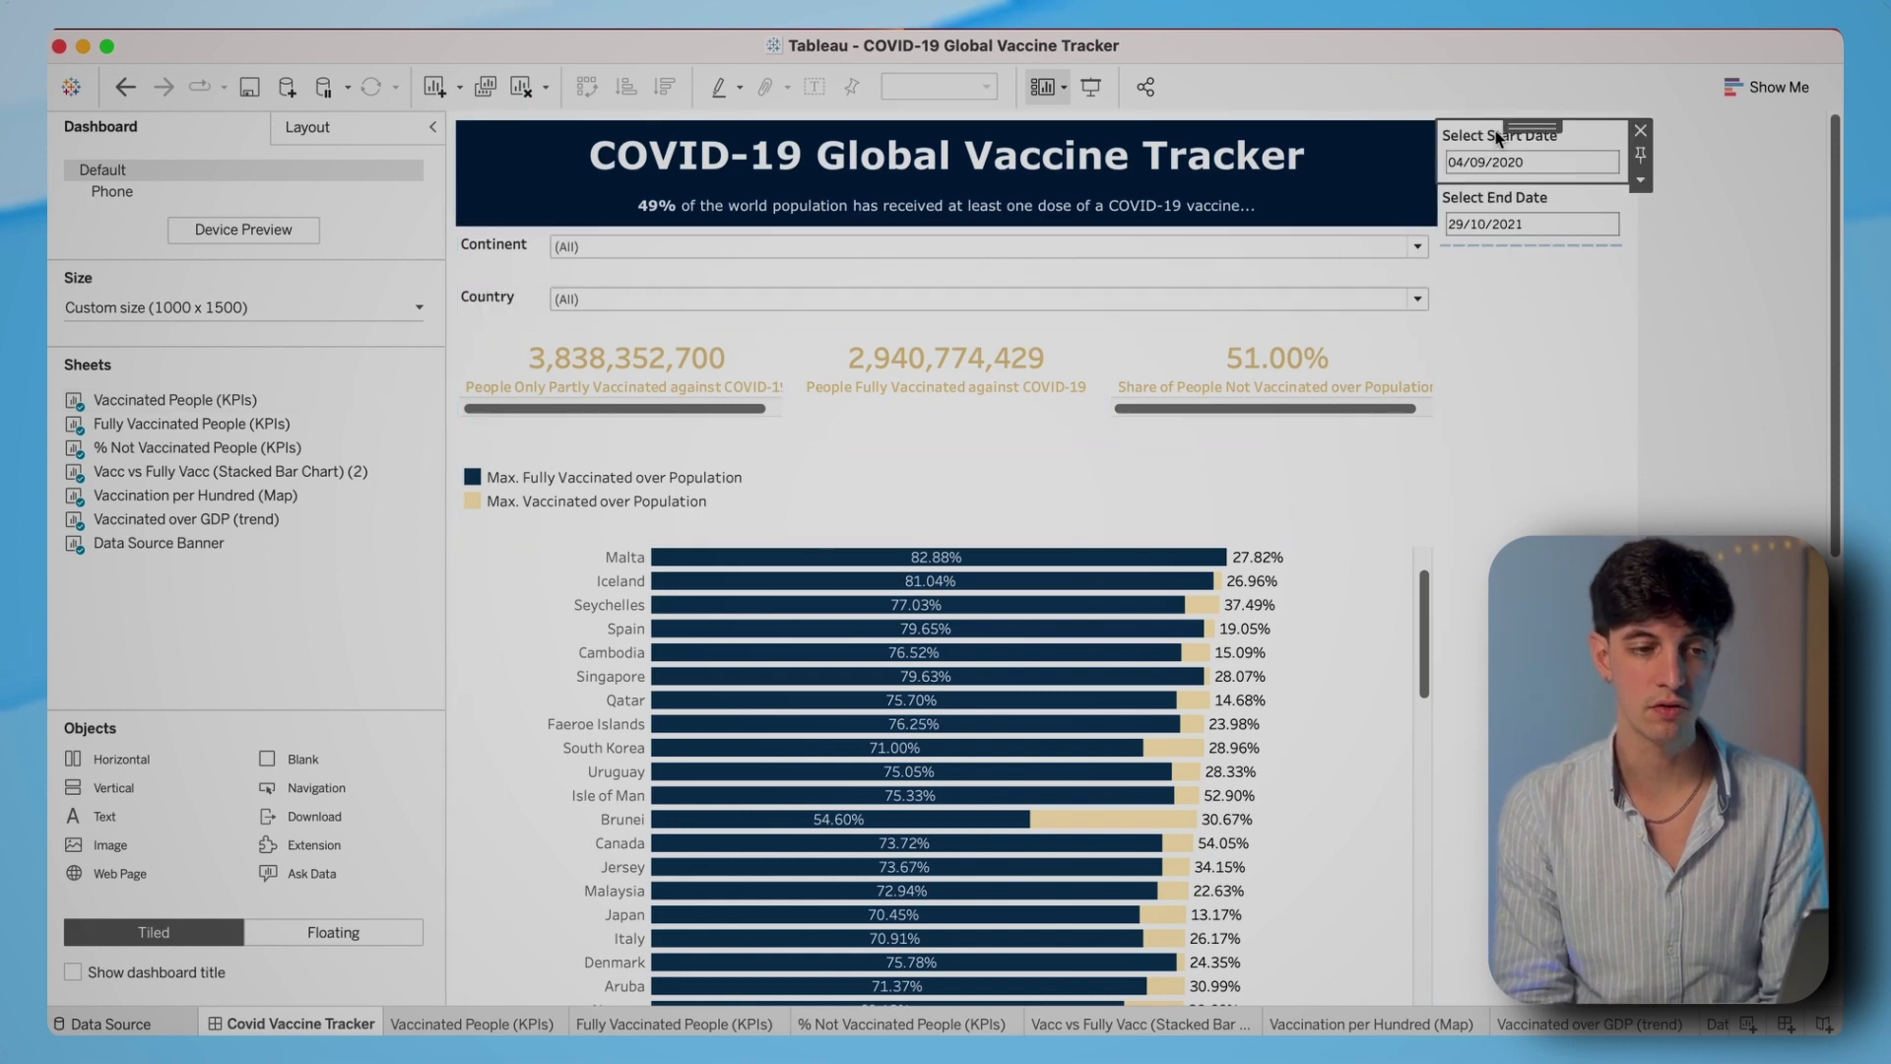
mouse_move(1524, 122)
left_mouse_down()
mouse_move(1119, 317)
mouse_move(1032, 321)
left_mouse_up()
left_click(1525, 126)
left_click_drag(1524, 122, 884, 370)
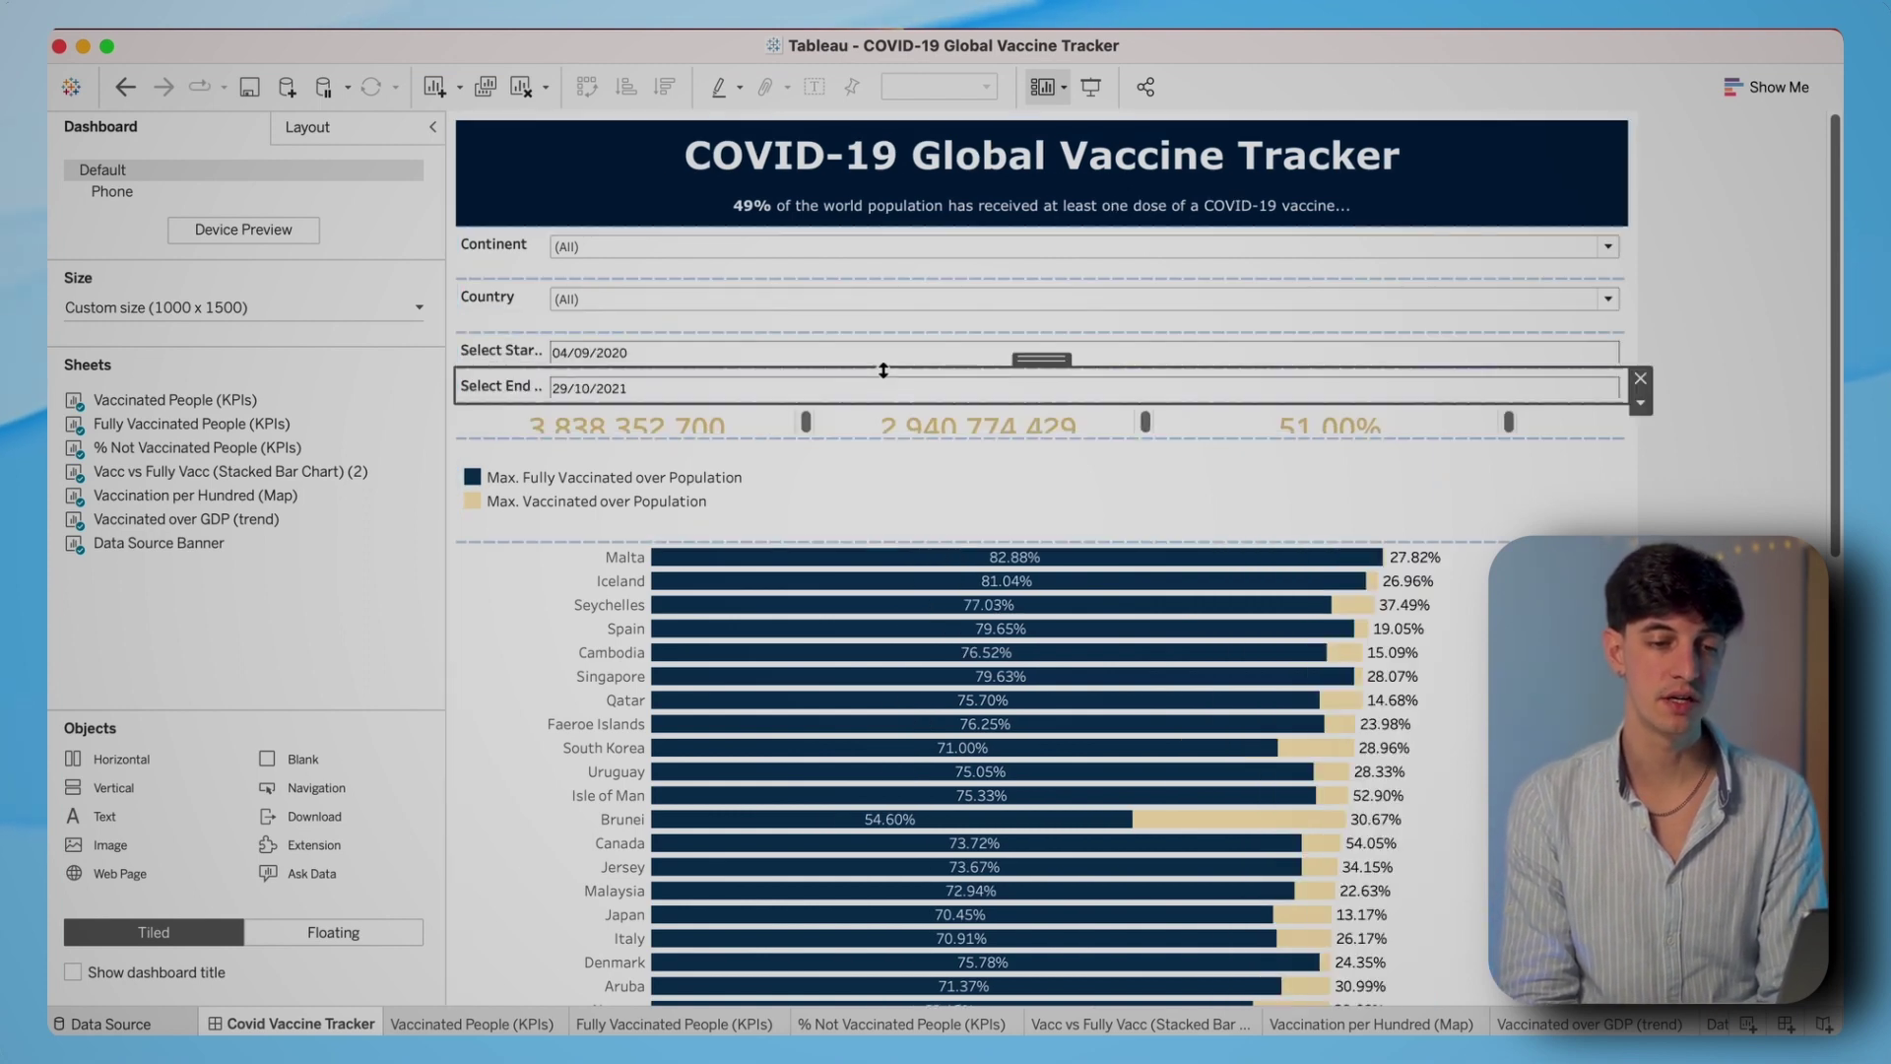
- Make the KPI row taller and shorten the stacked bar chart to give the map more height
left_click_drag(869, 437, 870, 481)
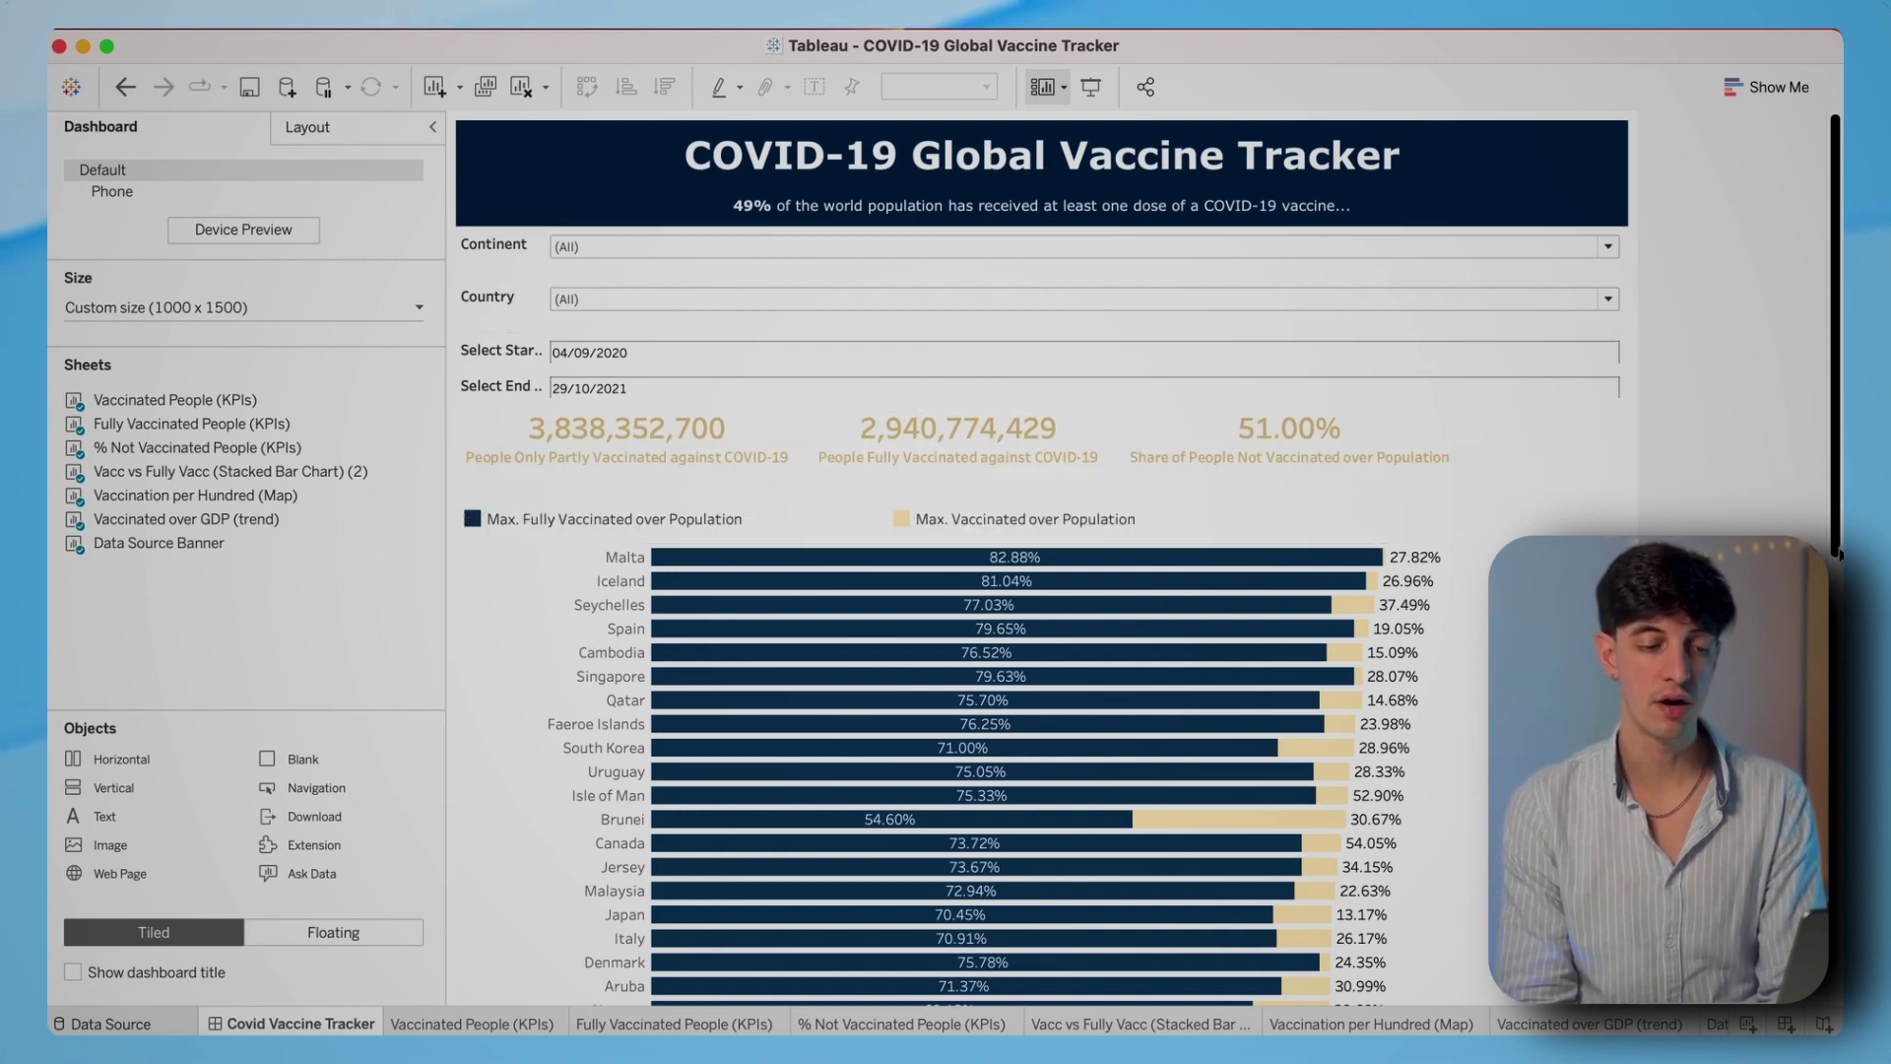
scroll(1335, 692, "down", 10)
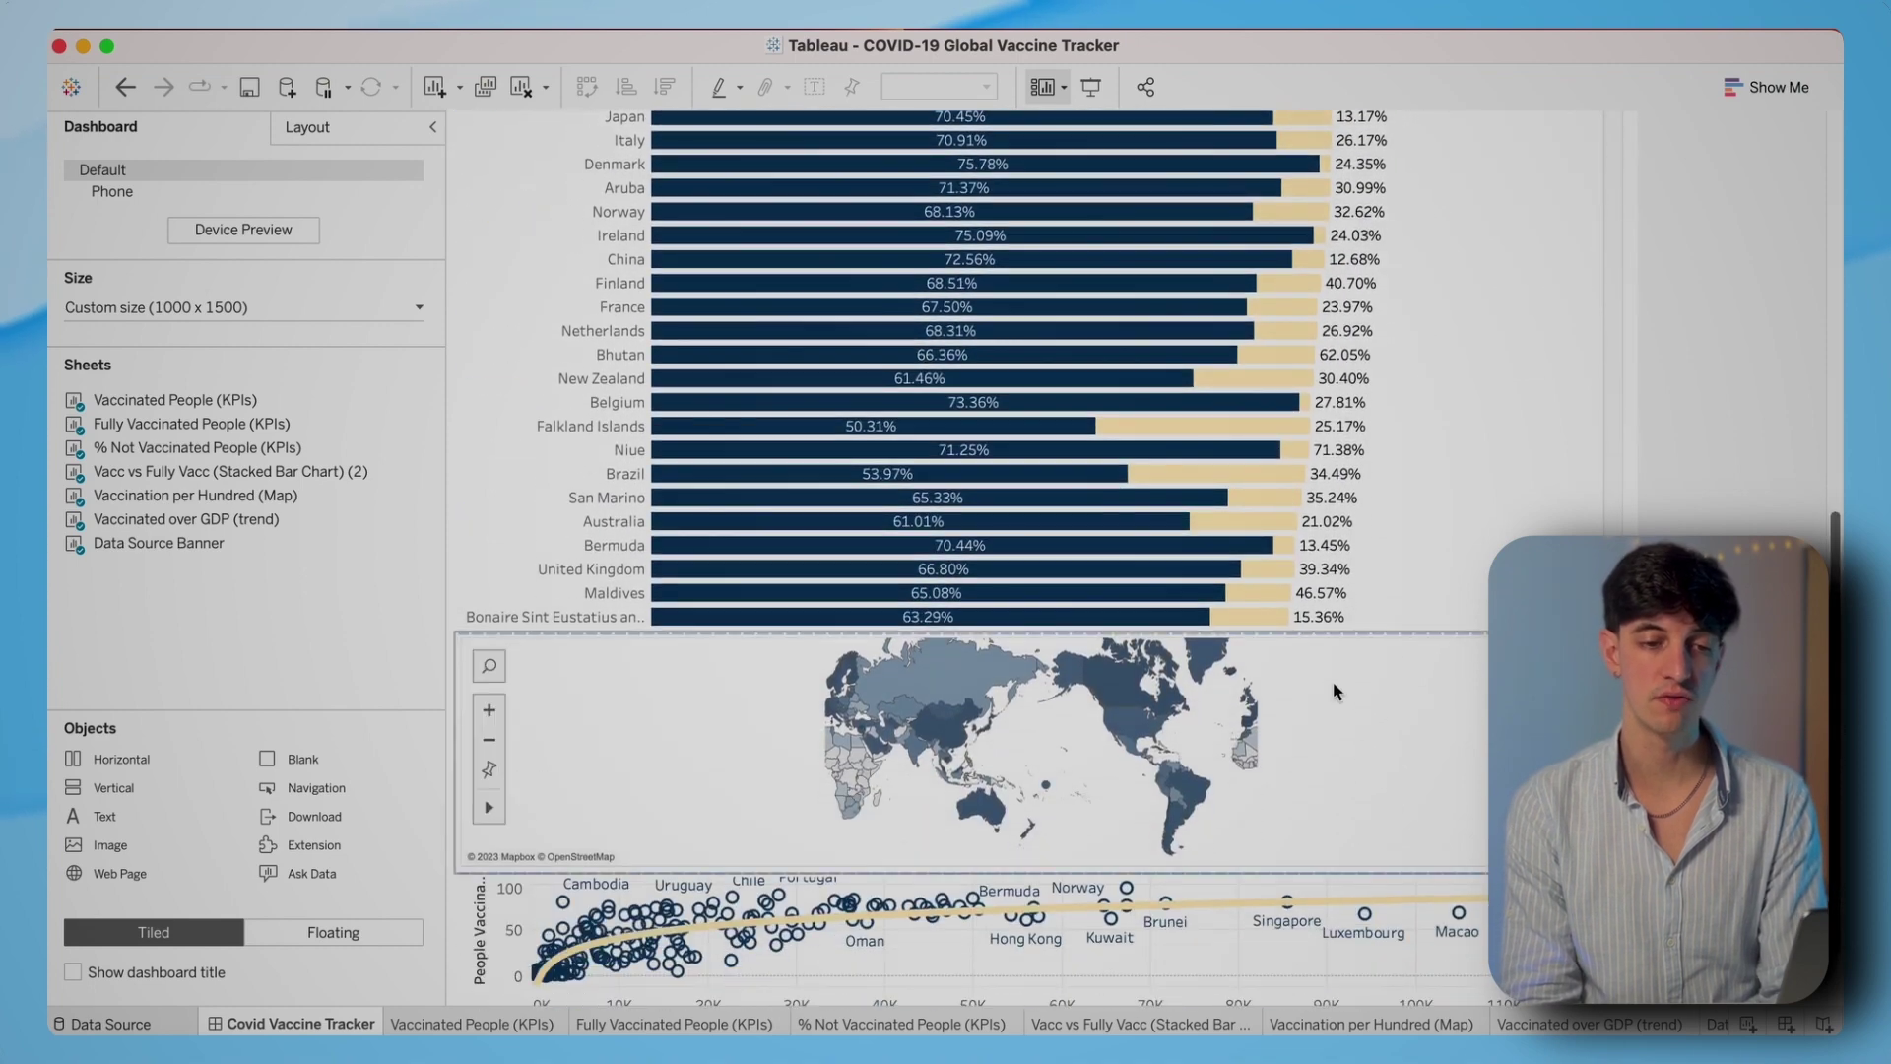
left_click_drag(1315, 637, 1315, 286)
left_click_drag(1218, 697, 1218, 512)
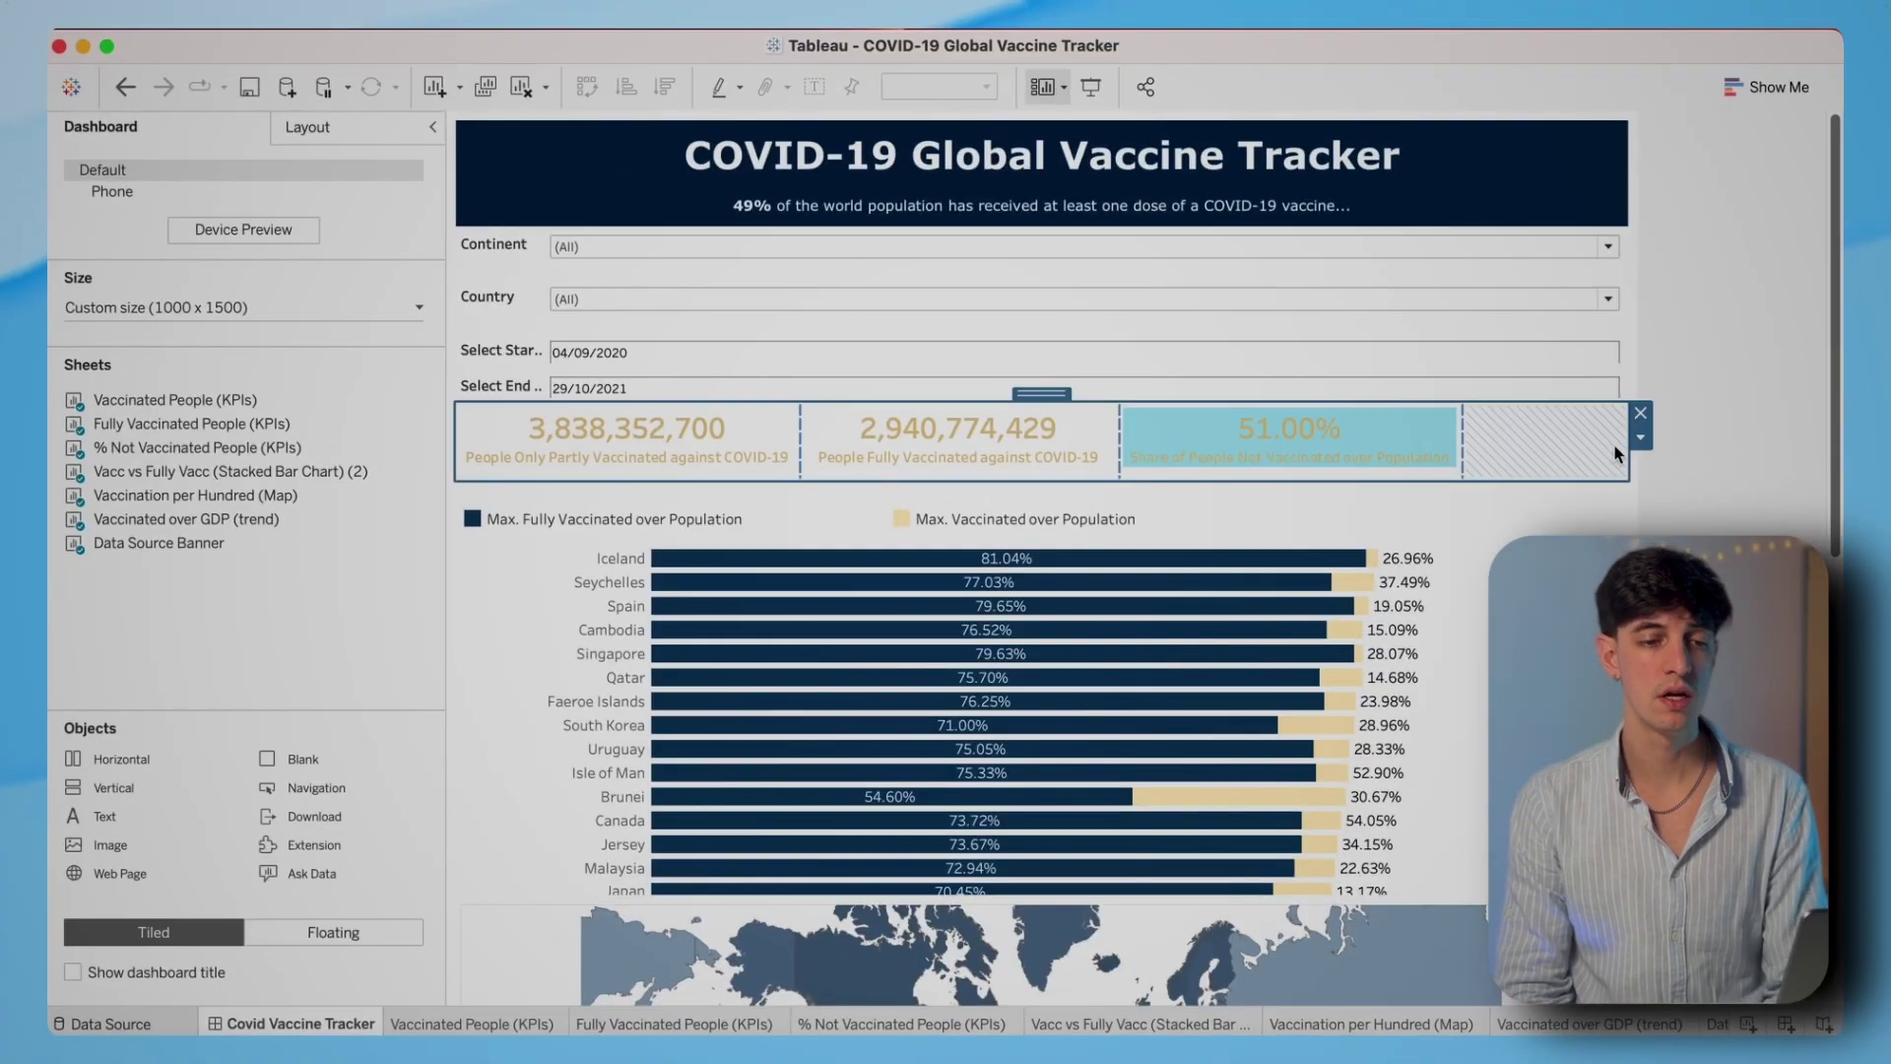
- Distribute the three KPIs evenly across their horizontal container
left_click(1641, 438)
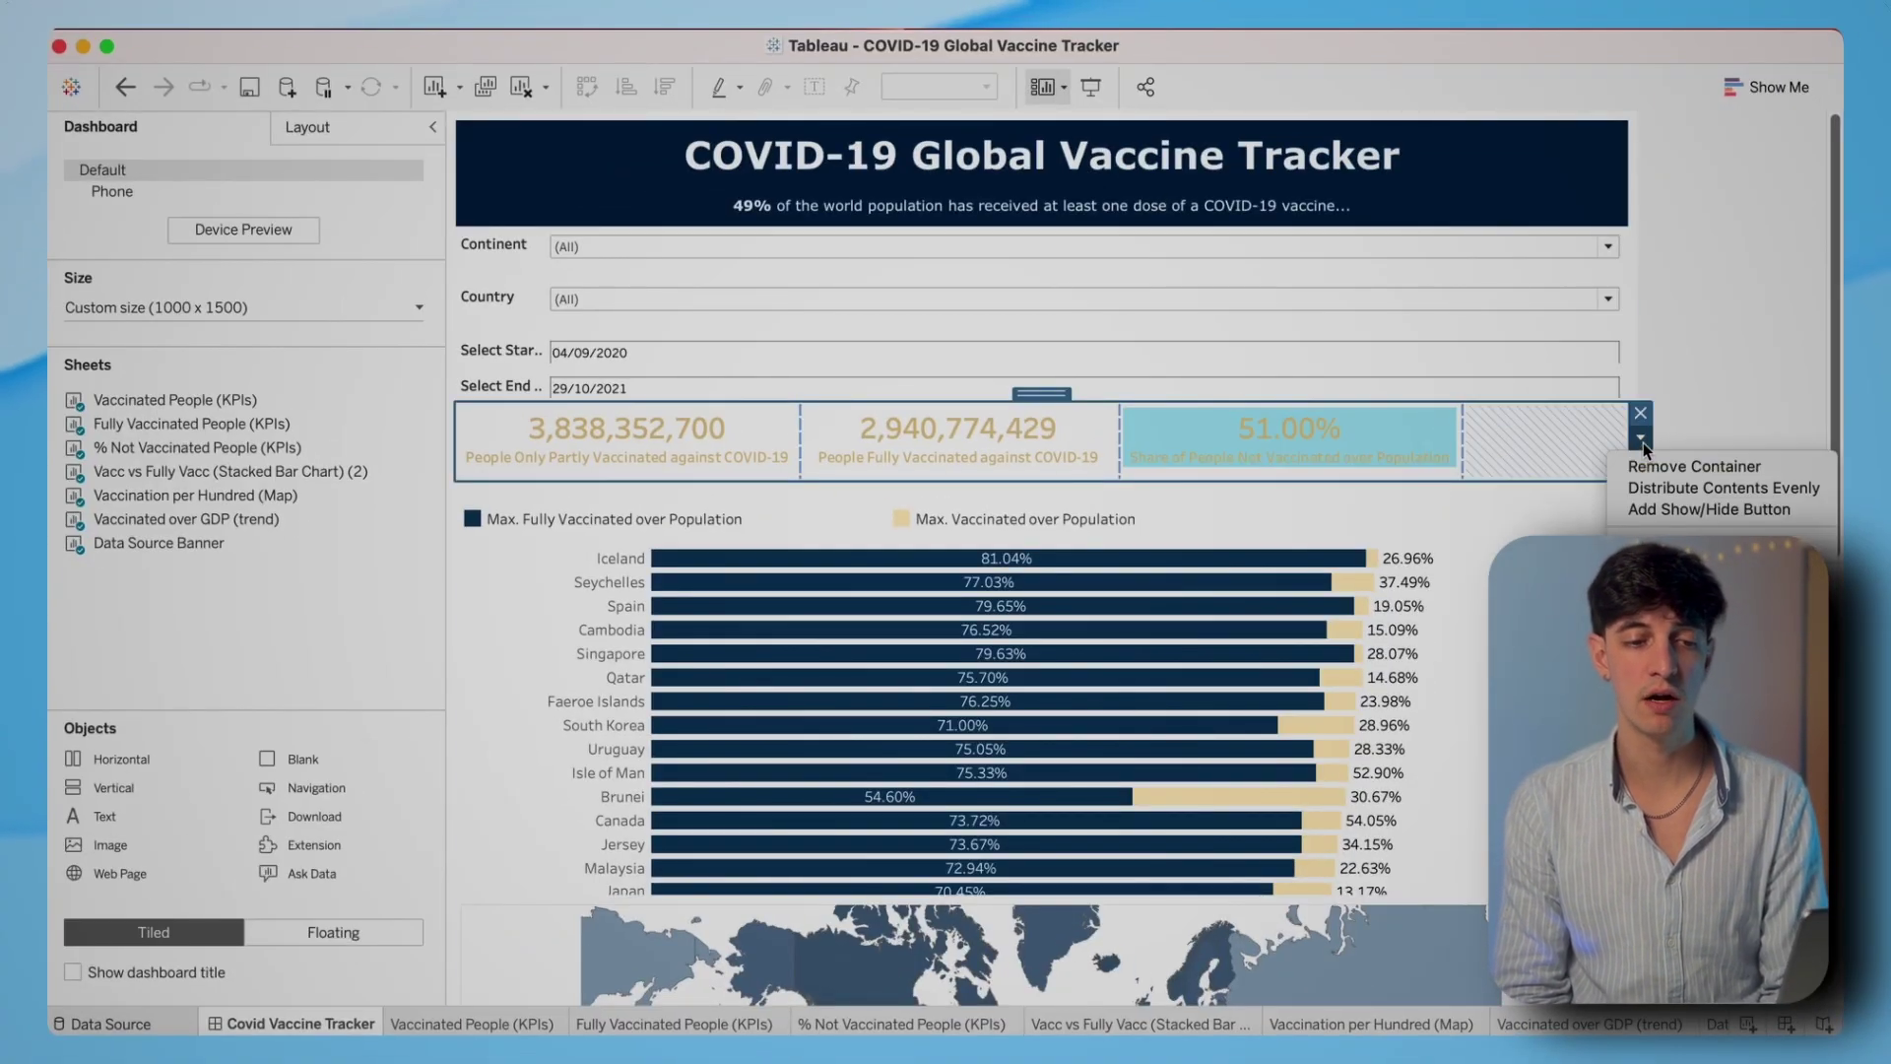
left_click(1652, 489)
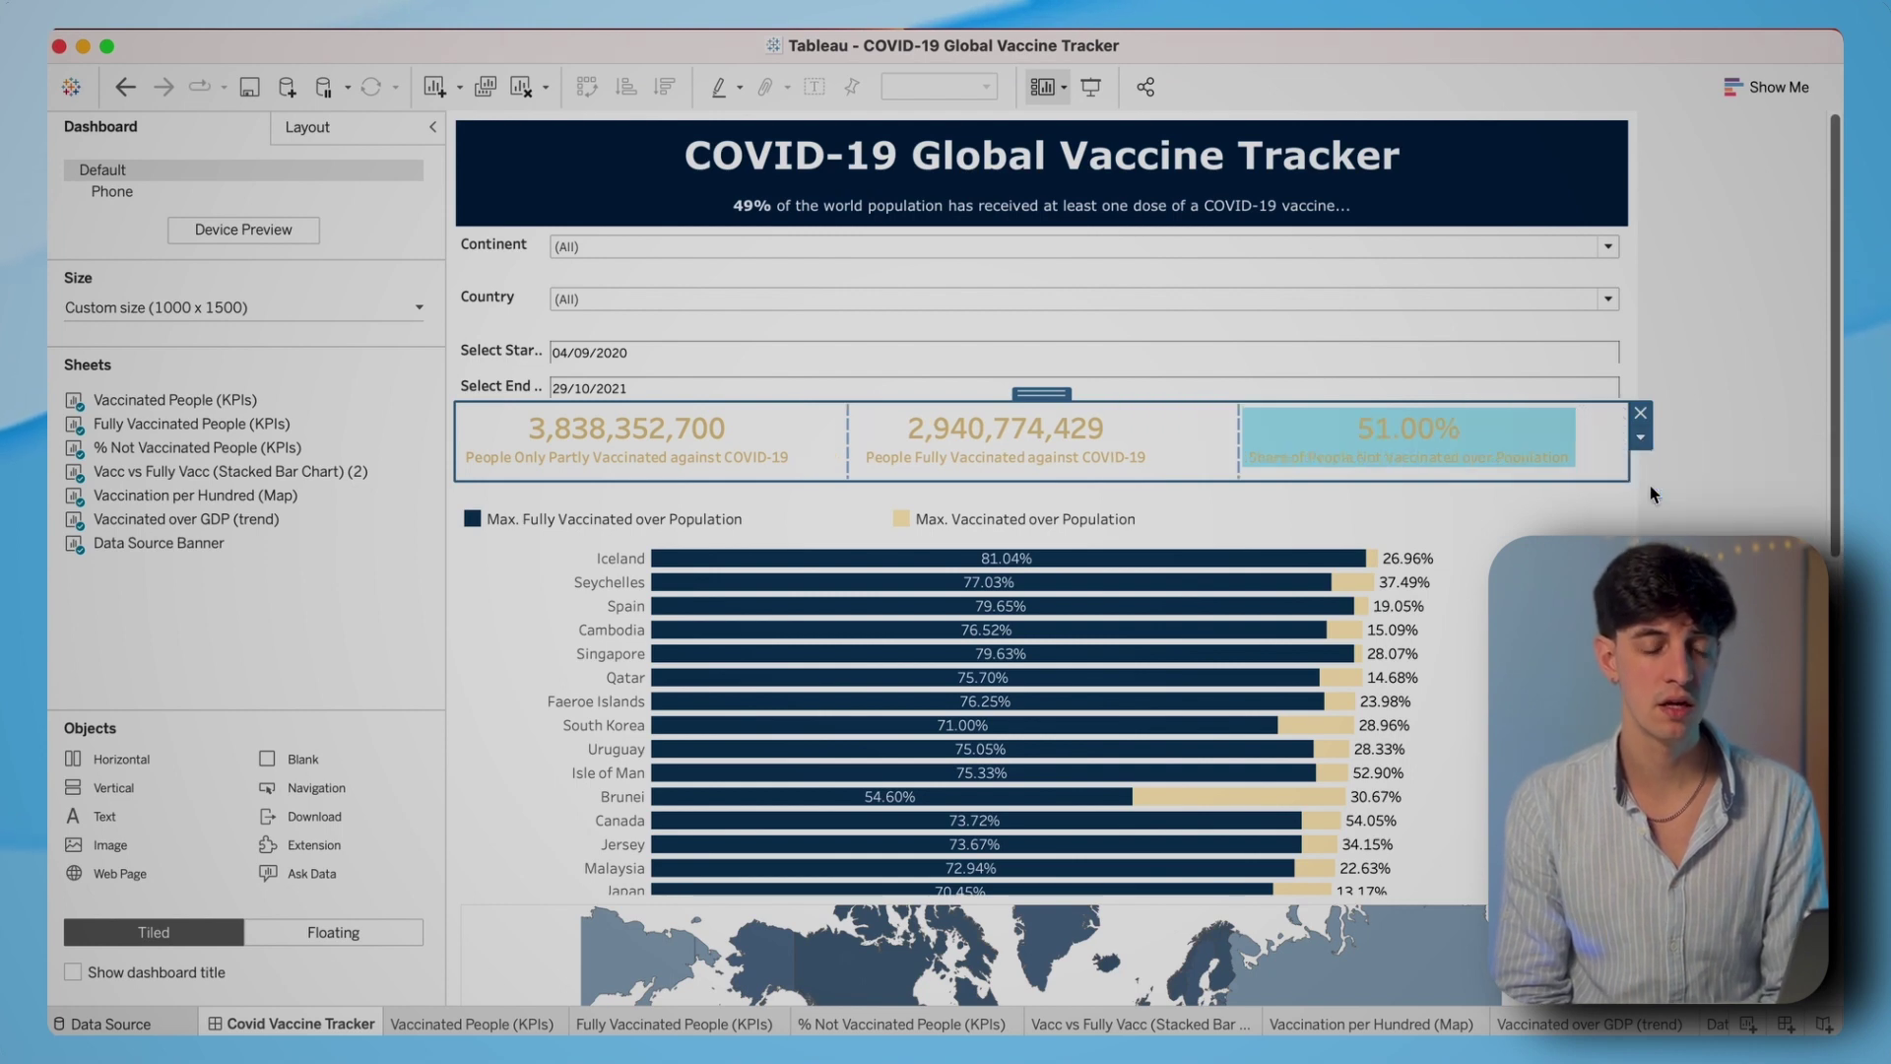
left_click(1553, 434)
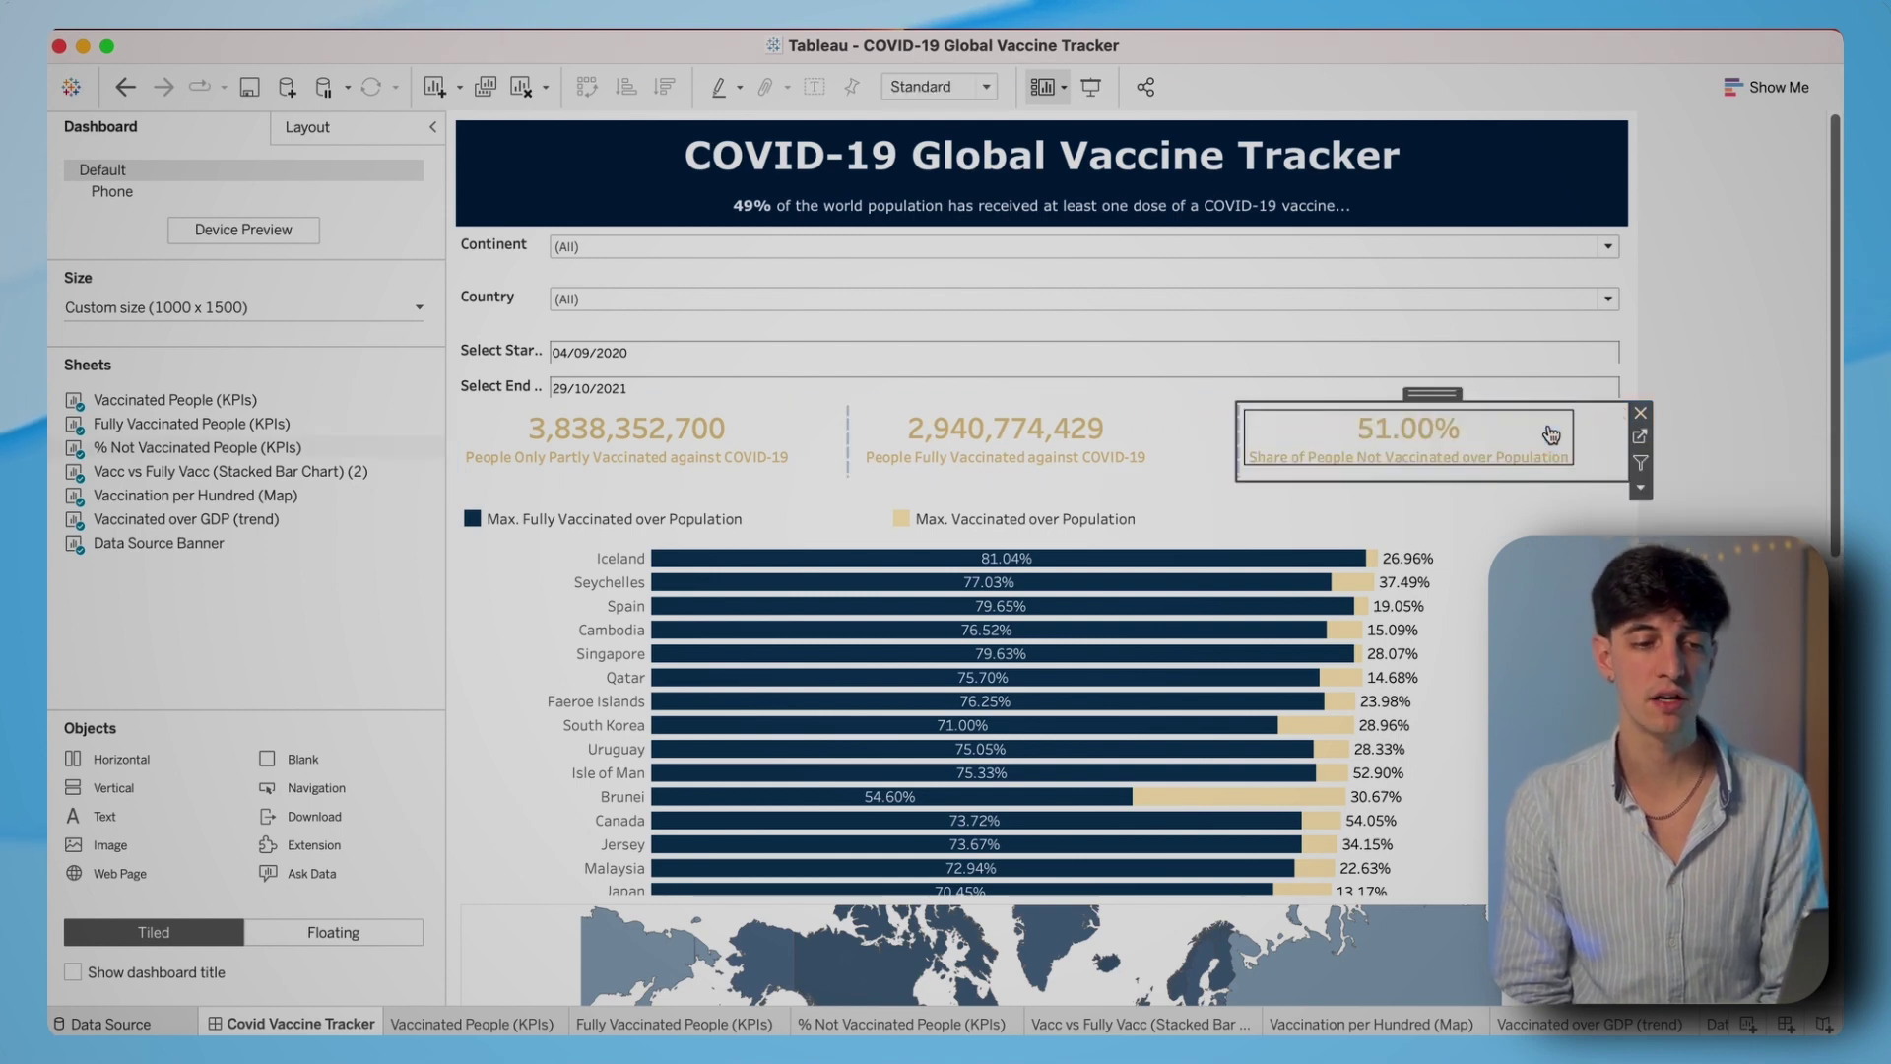
- Insert a blank object before the colour legend and narrow it so the legend starts near the bars
left_click(1219, 527)
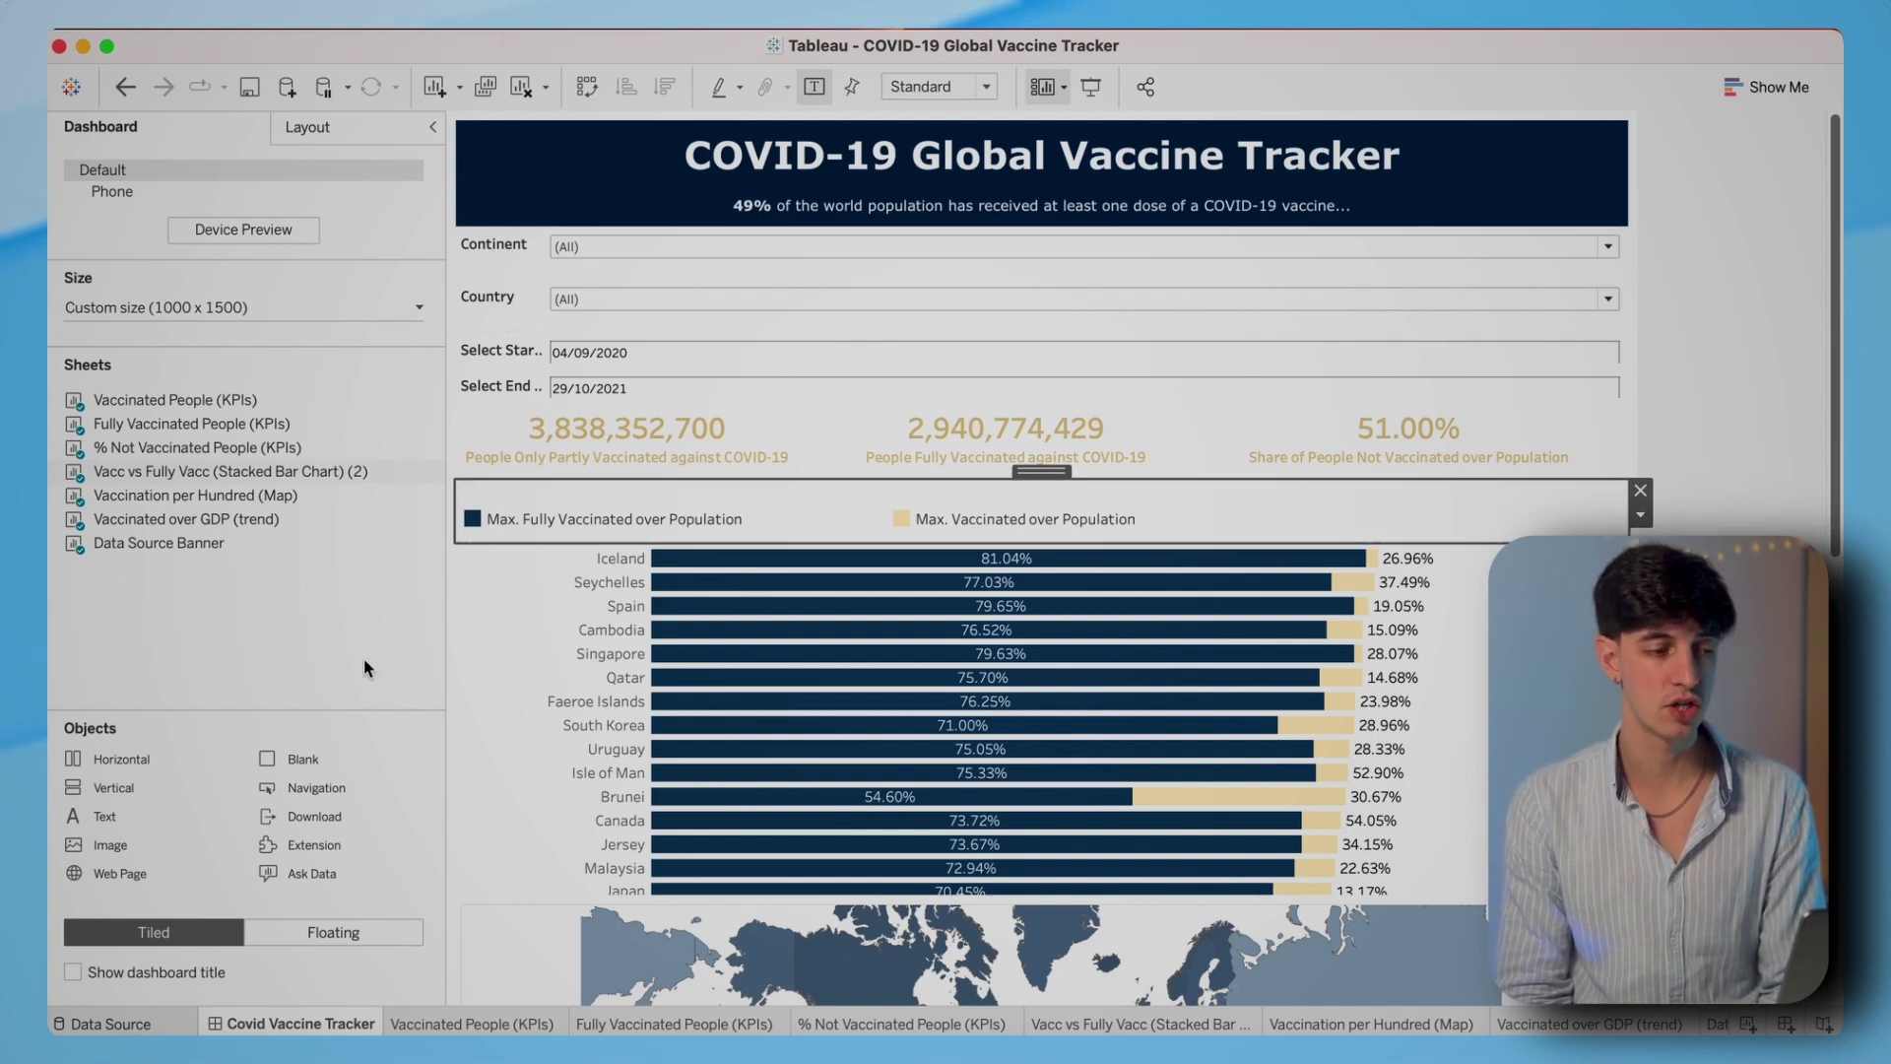
left_click_drag(285, 757, 532, 522)
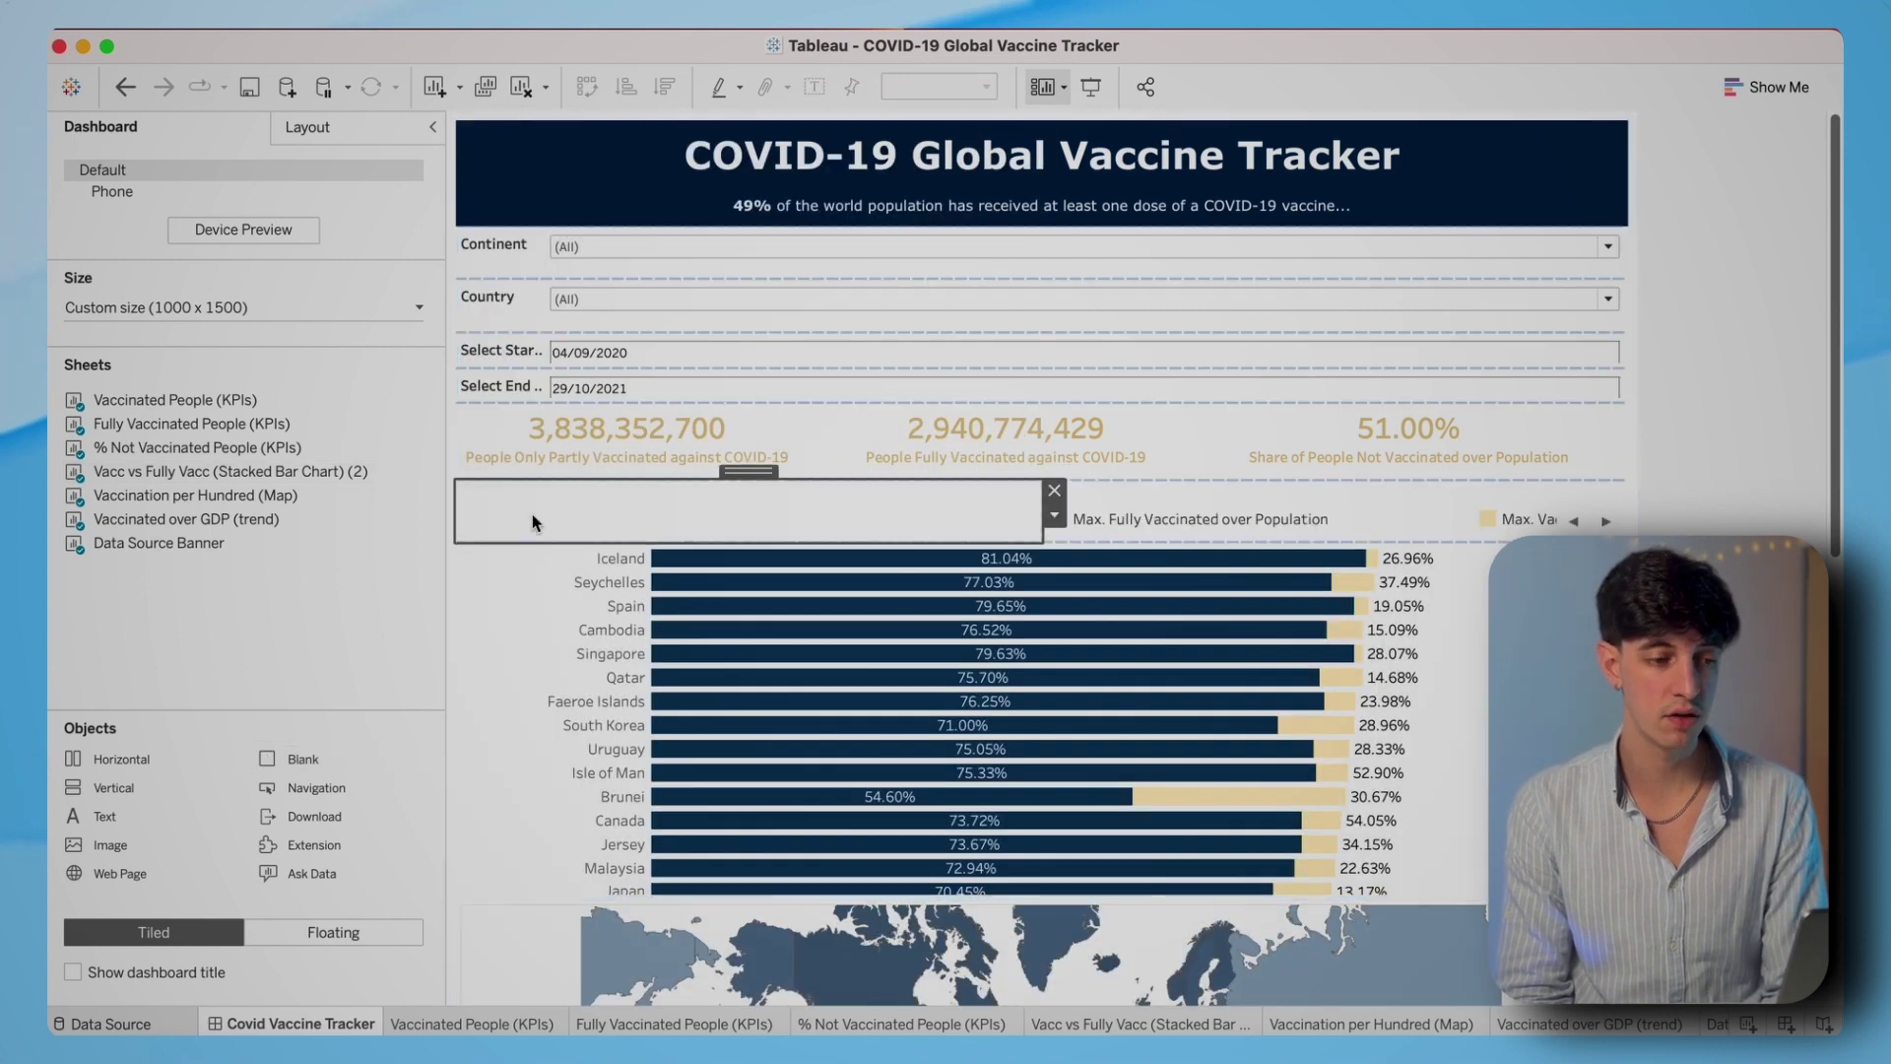
left_click_drag(1040, 525, 832, 525)
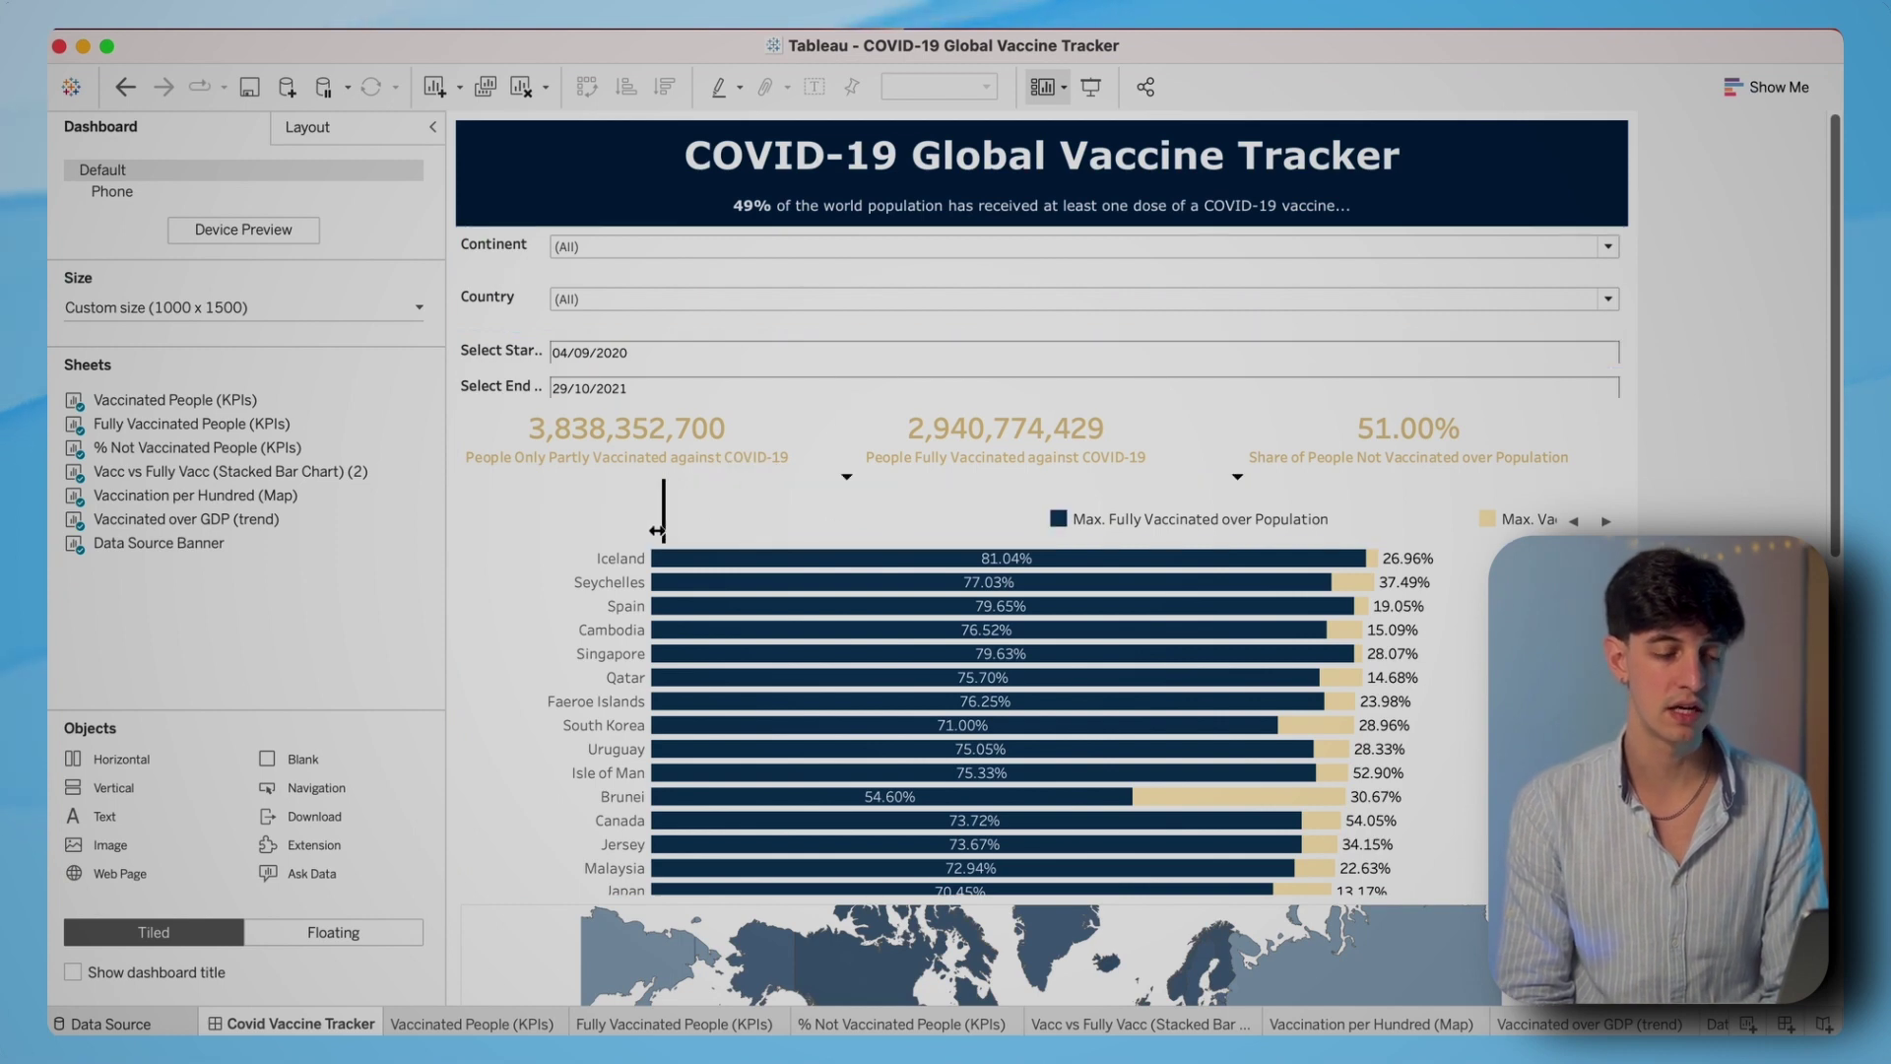
left_click_drag(601, 532, 596, 531)
left_click(995, 517)
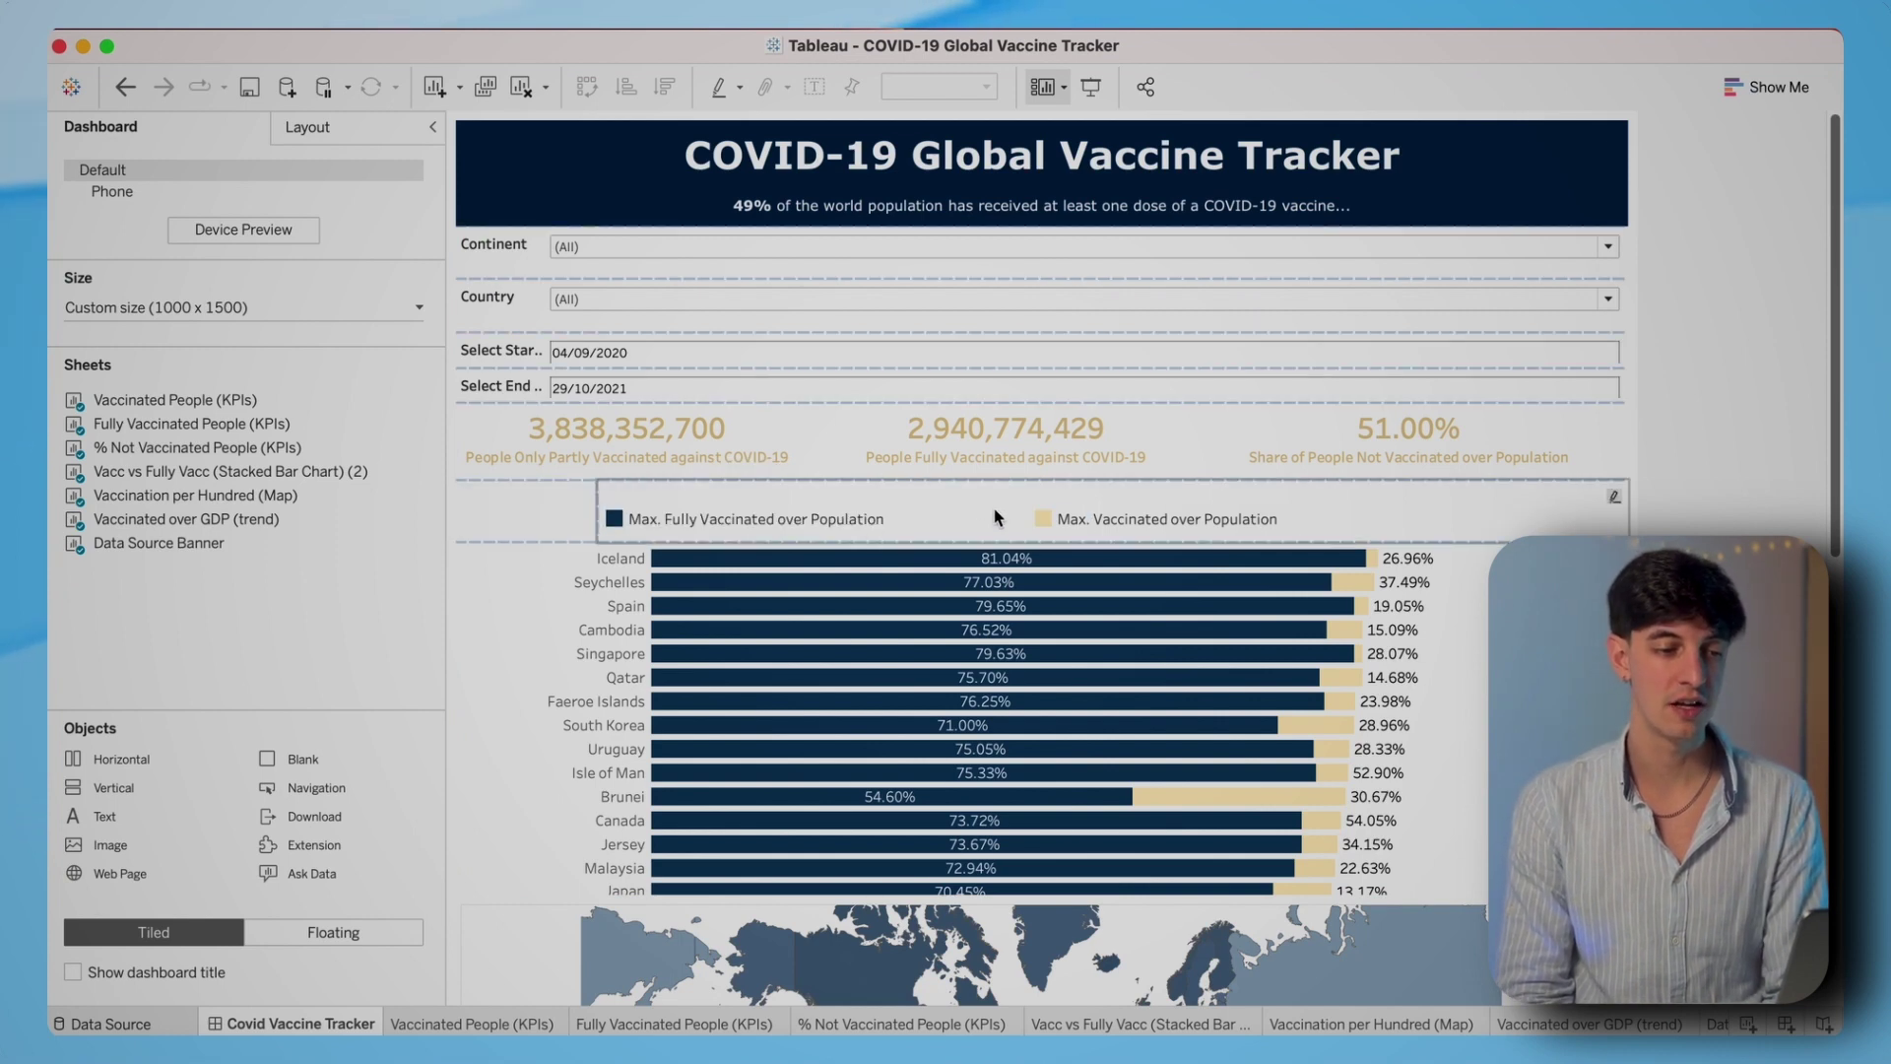
left_click(1032, 520)
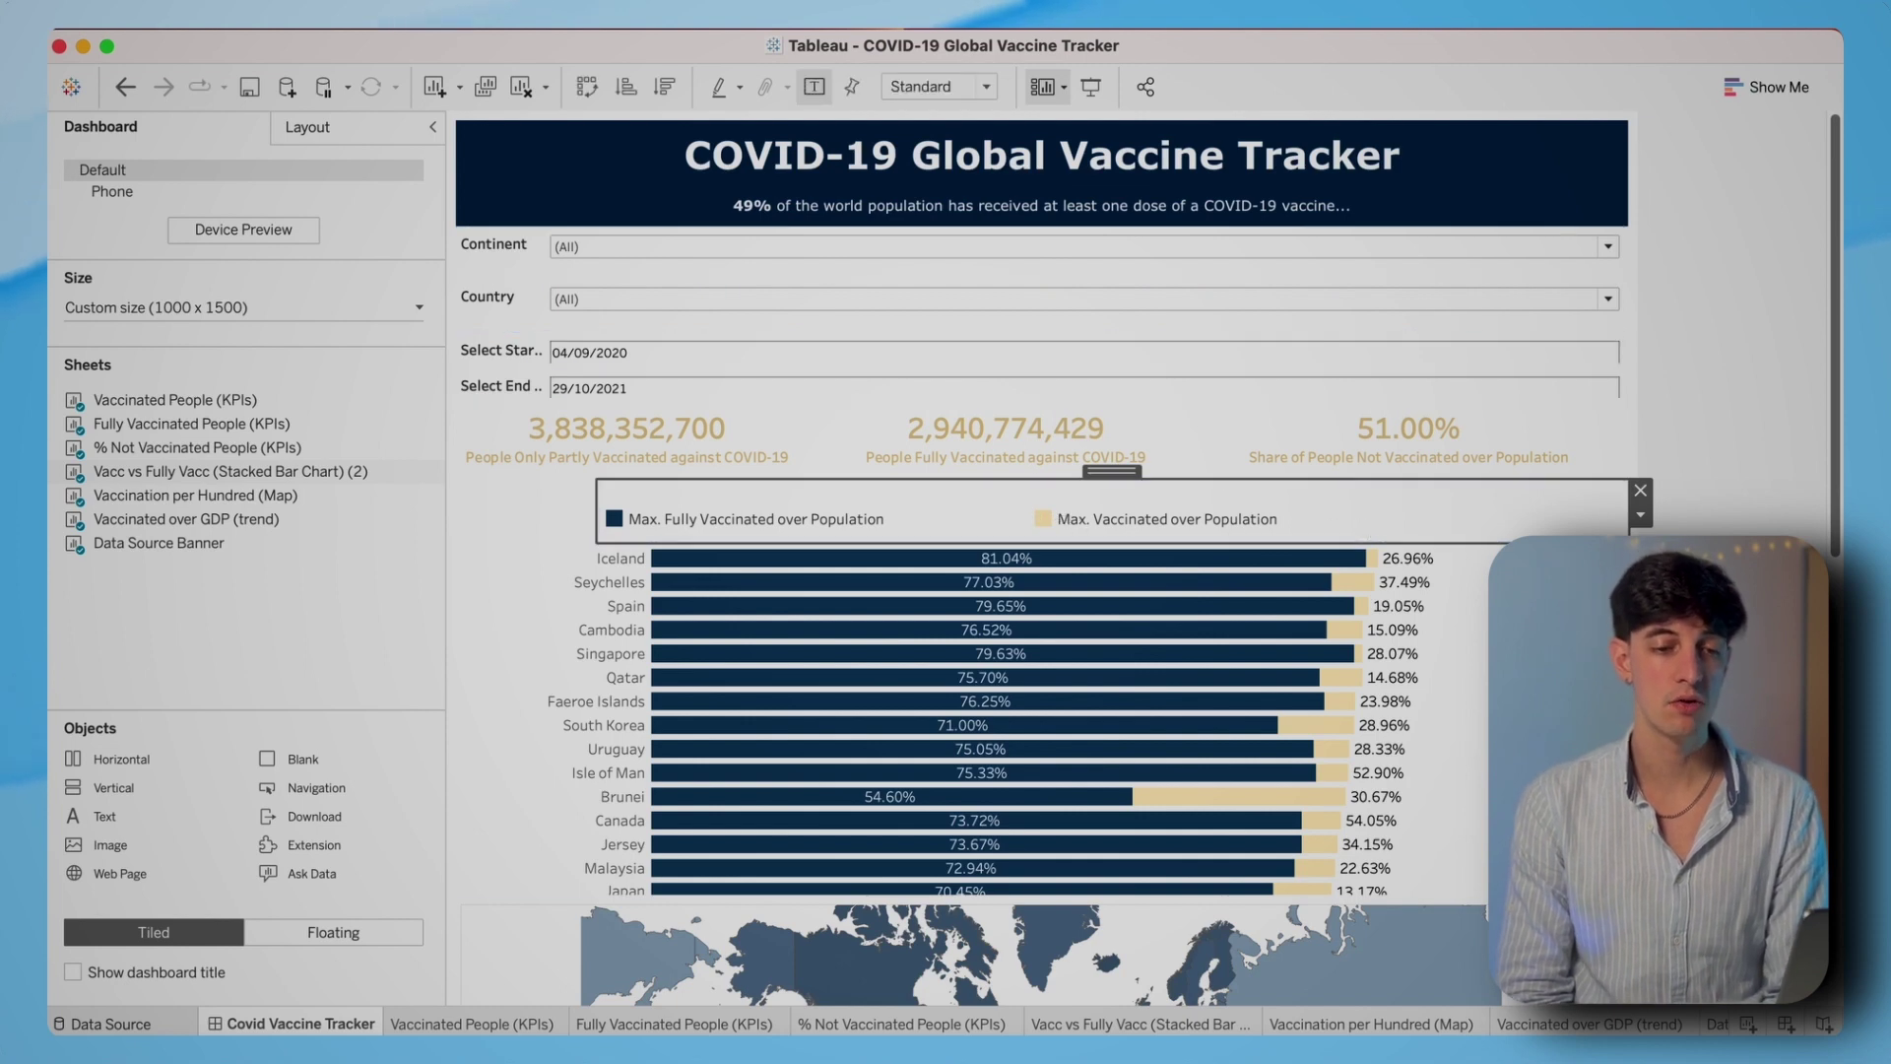
scroll(1044, 591, "down", 5)
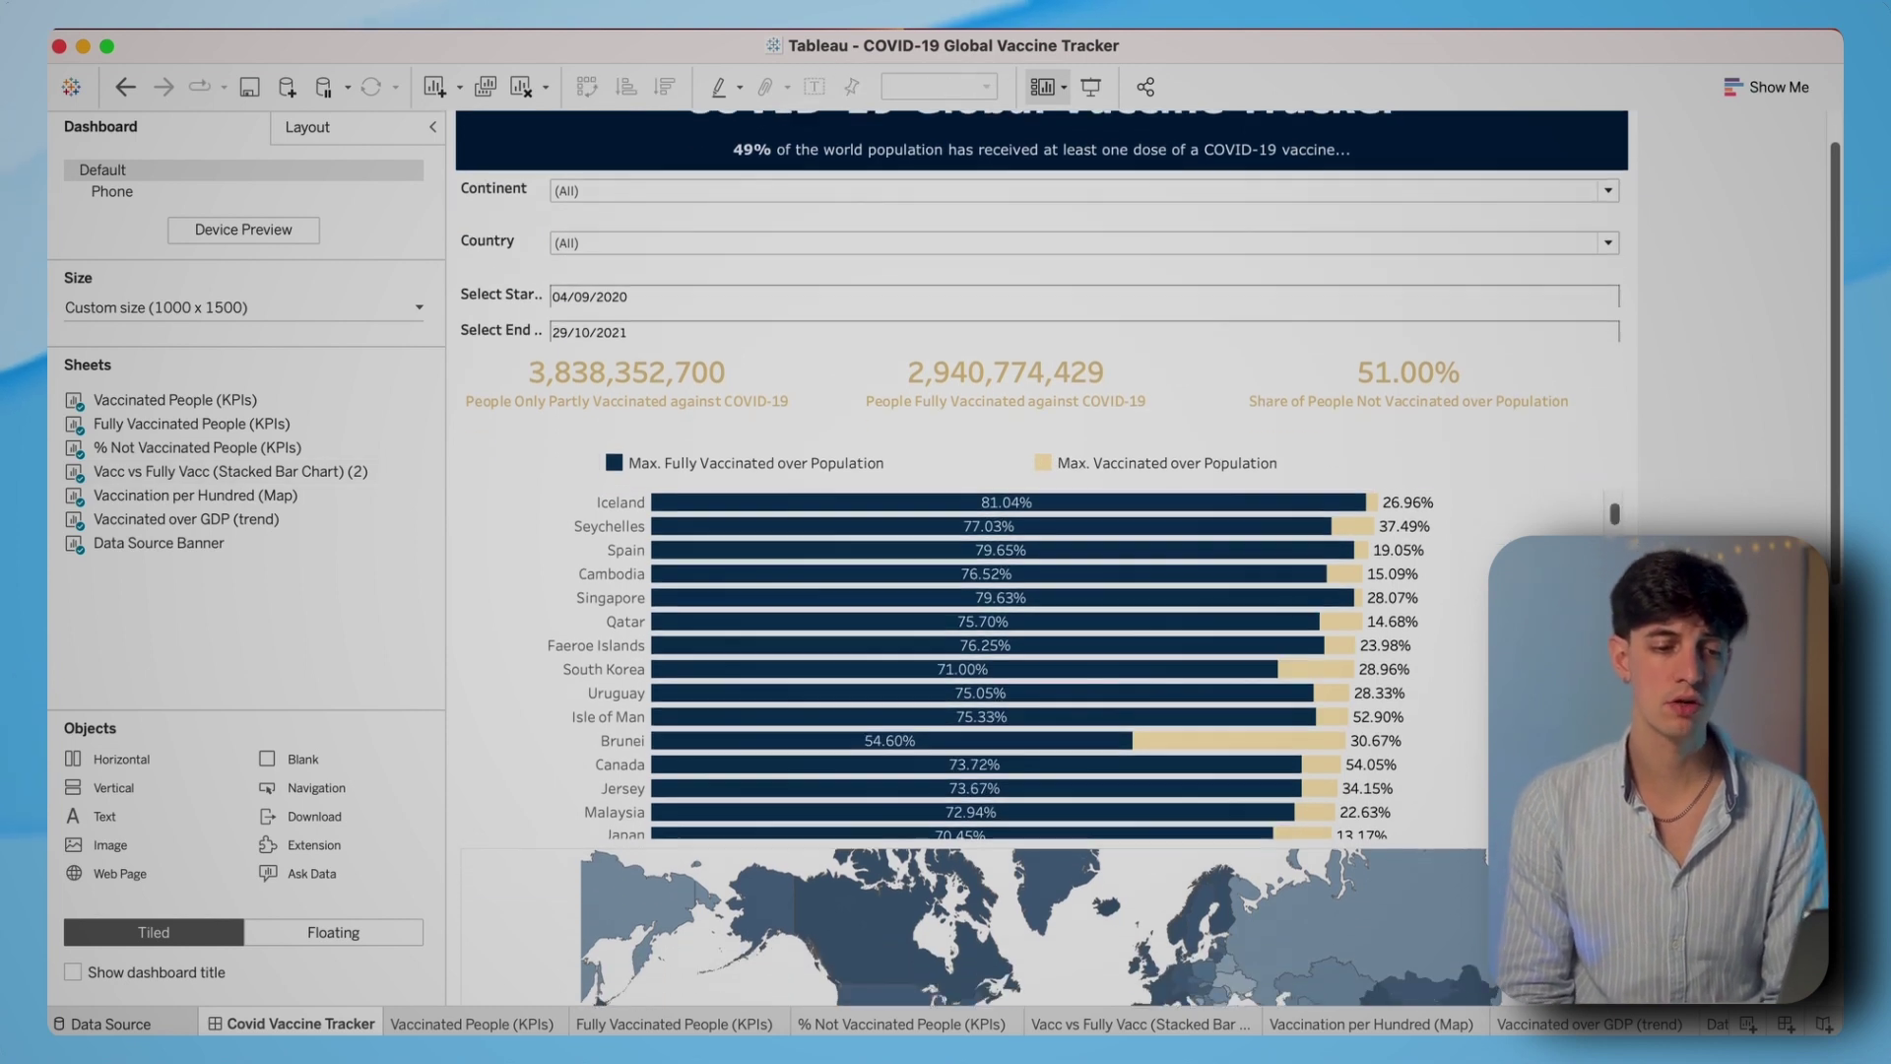
scroll(985, 591, "down", 10)
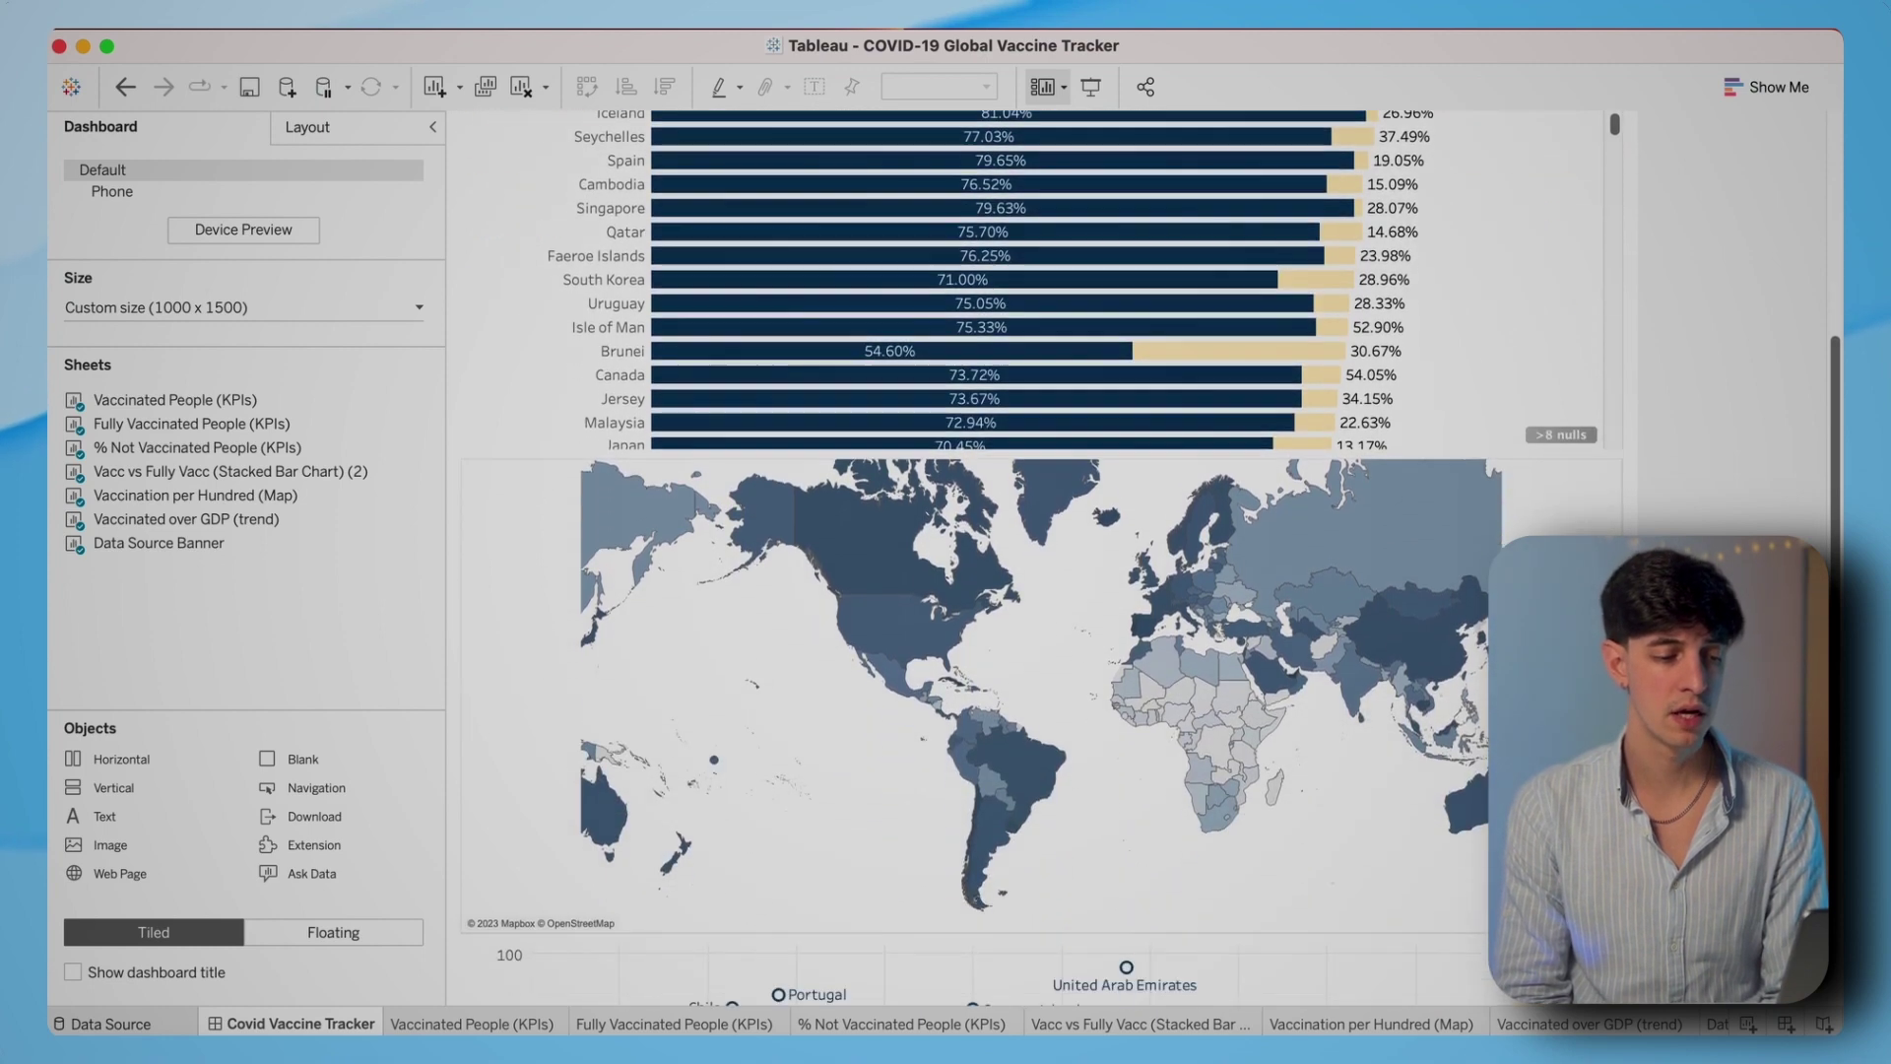
- Set the Data Source Banner sheet beneath the GDP chart to fit its full width
scroll(1336, 853, "down", 4)
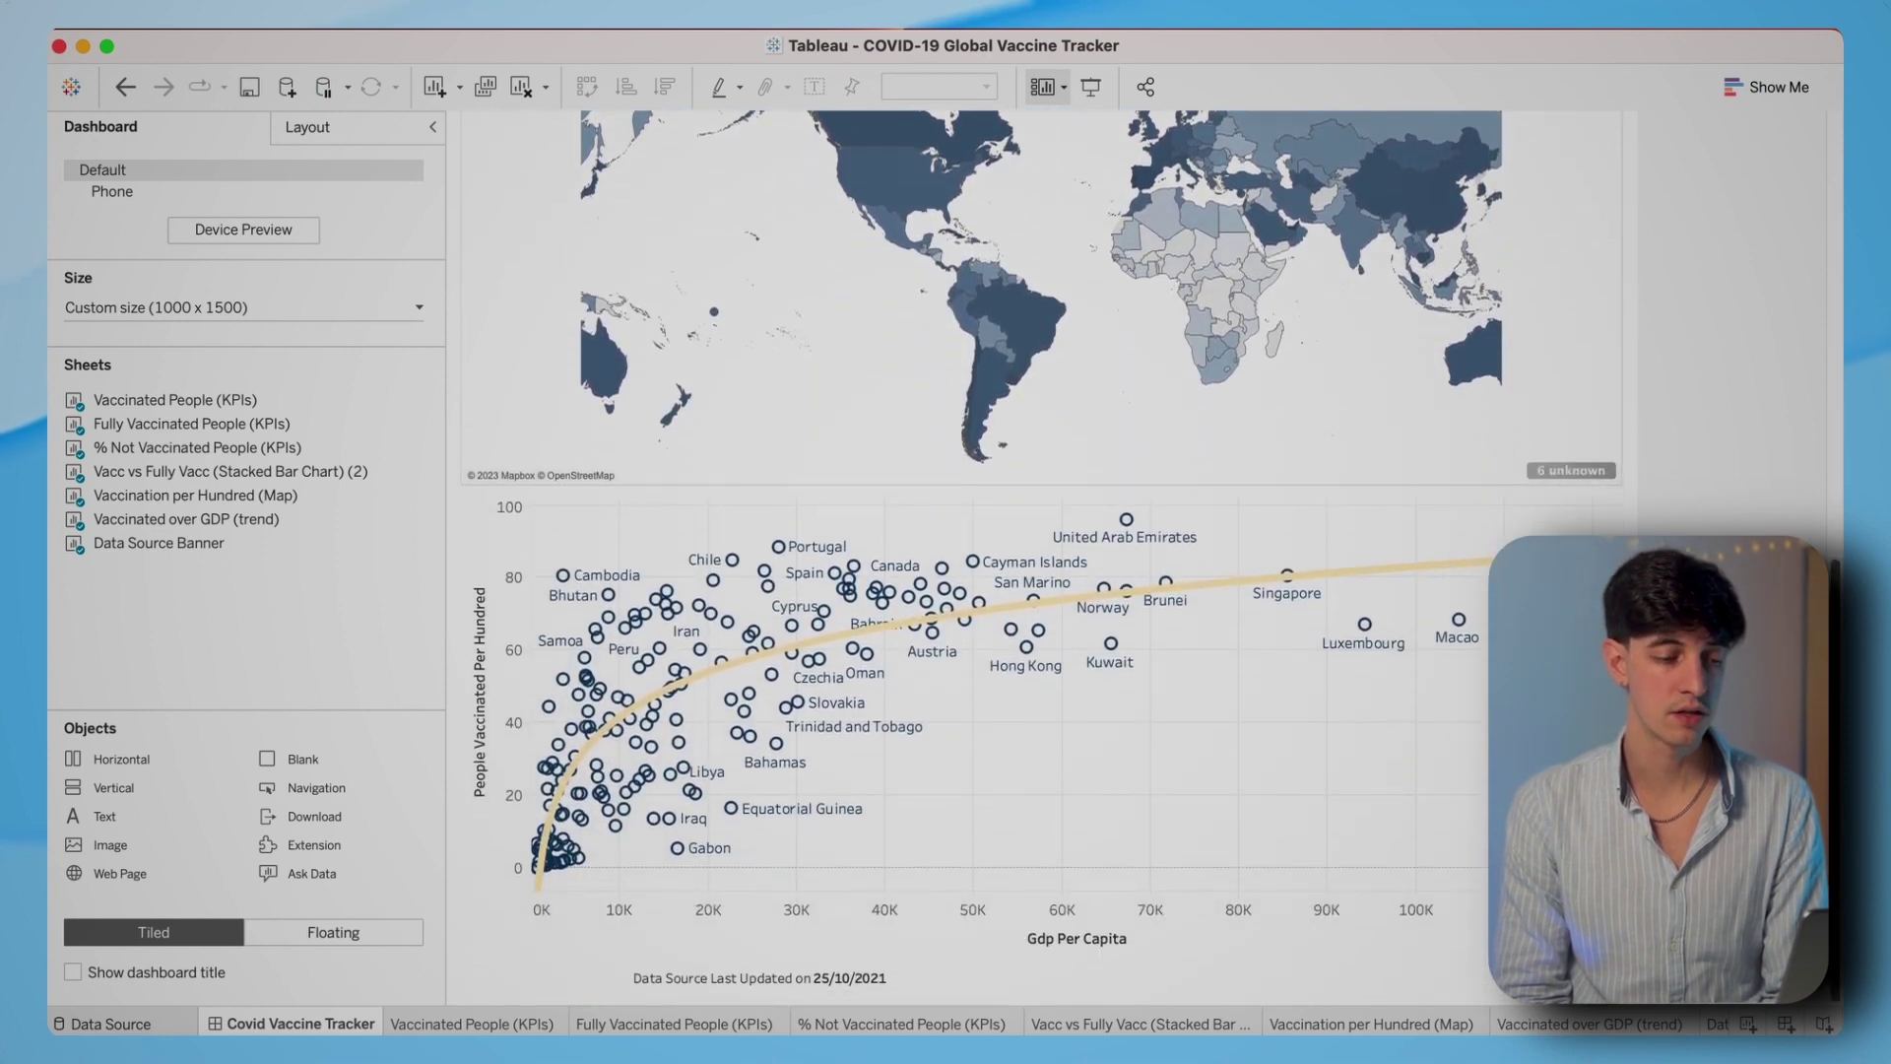
left_click(1052, 946)
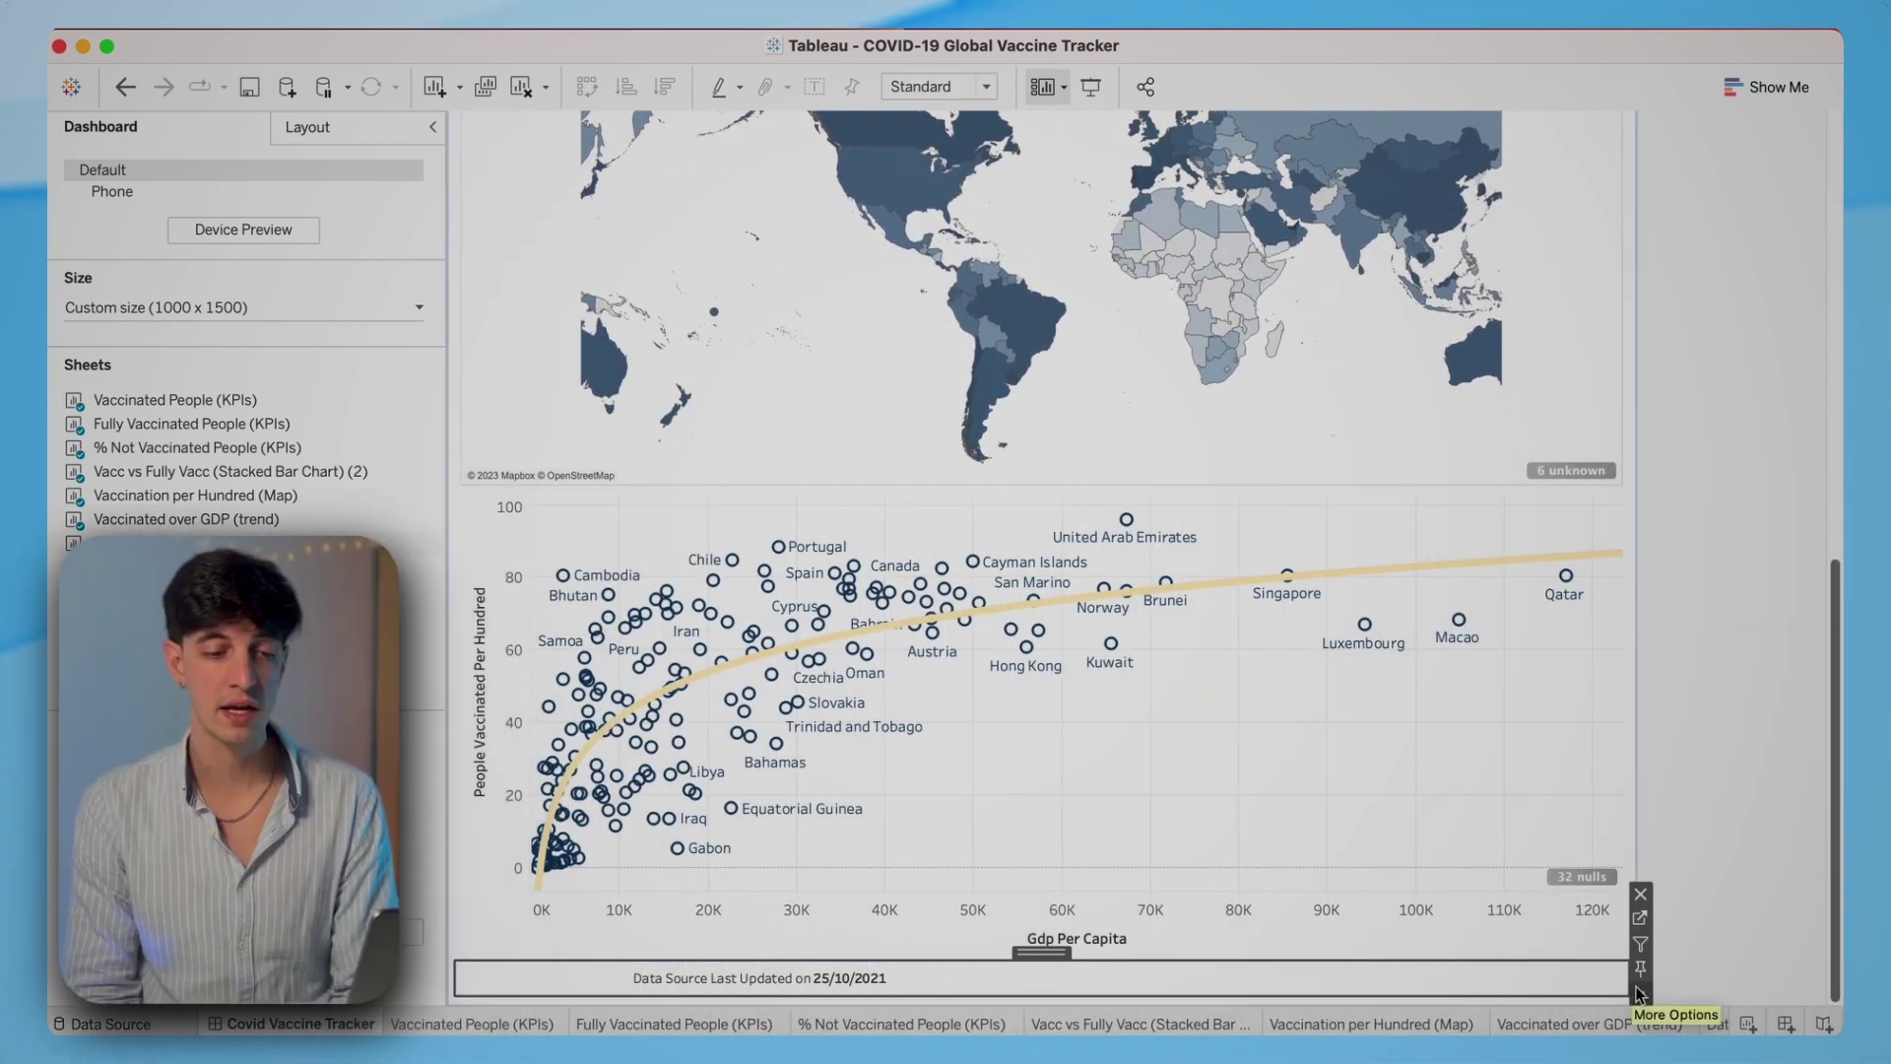
left_click(1640, 993)
mouse_move(1695, 592)
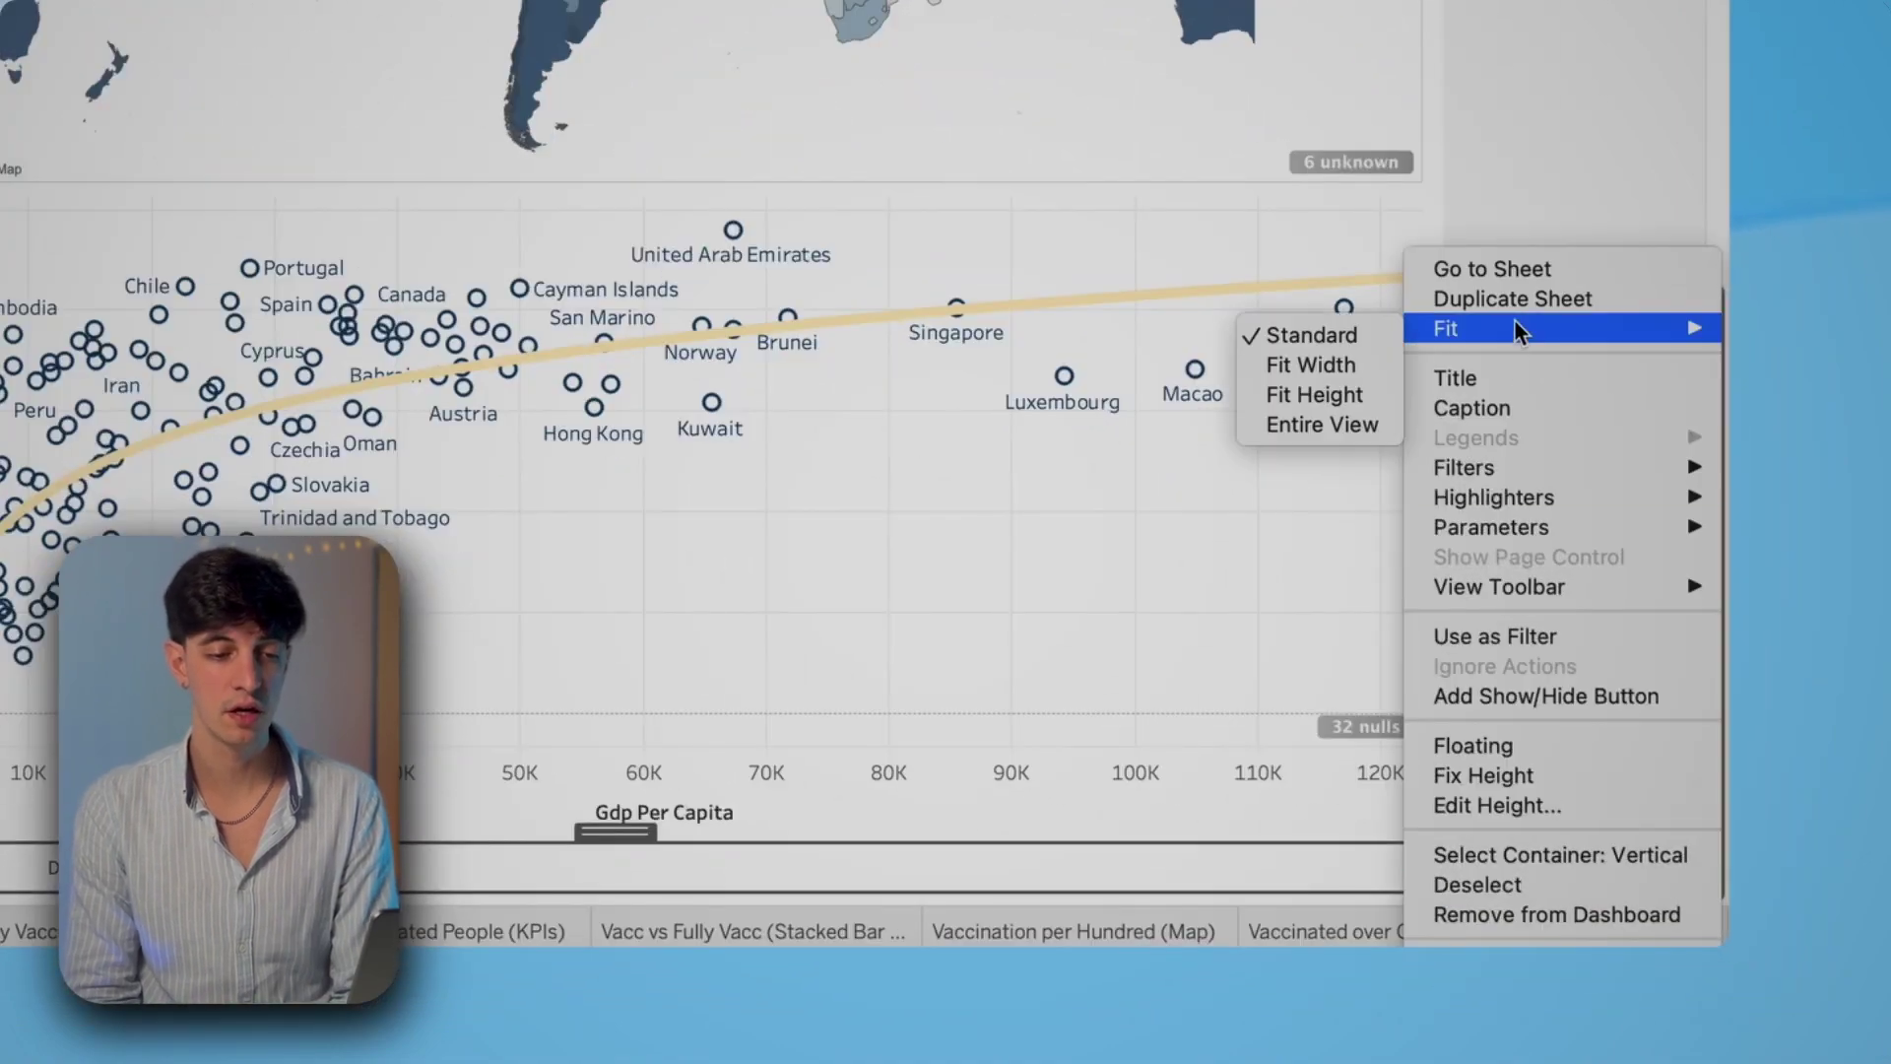
left_click(1353, 365)
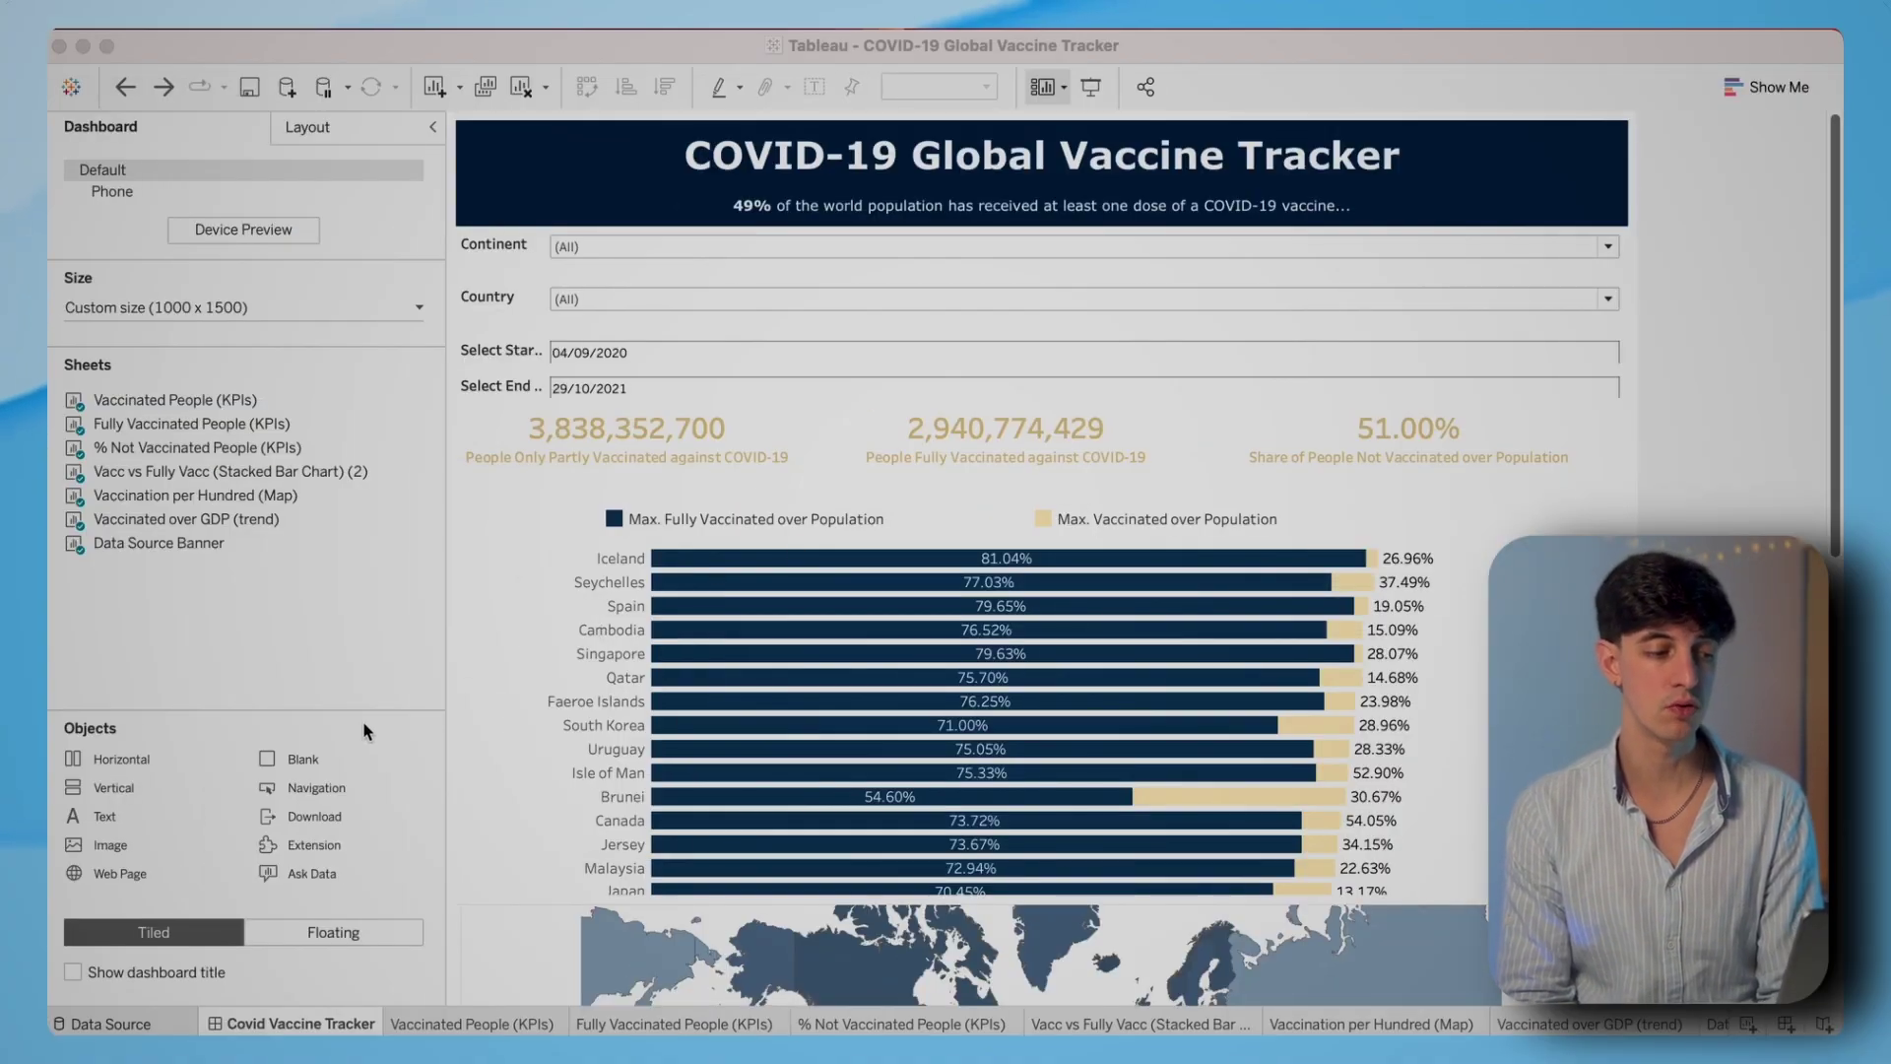
- Insert the text heading "What share of the population has been partly or fully vaccinated against COVID-19?" directly above the KPI row
left_click_drag(108, 820, 654, 404)
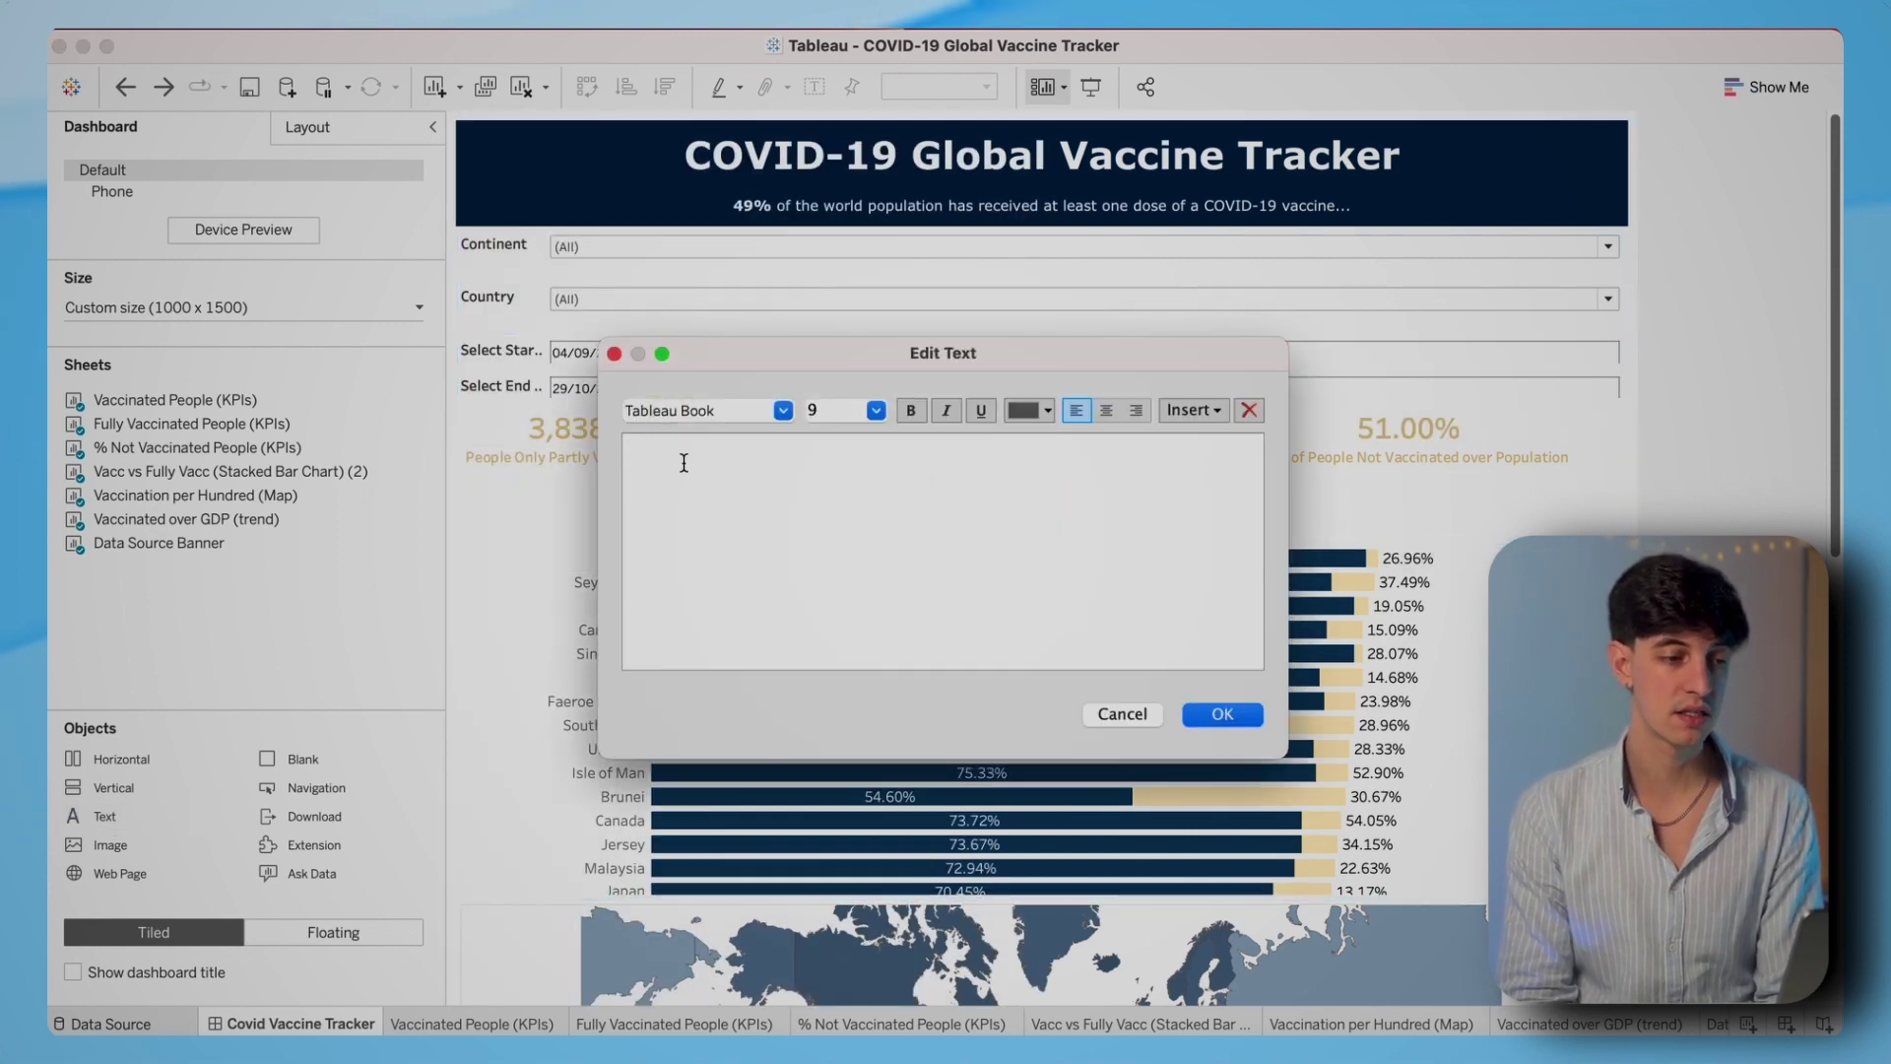
type("What share of the population has been partly or fully vaccinated against COVID-19?")
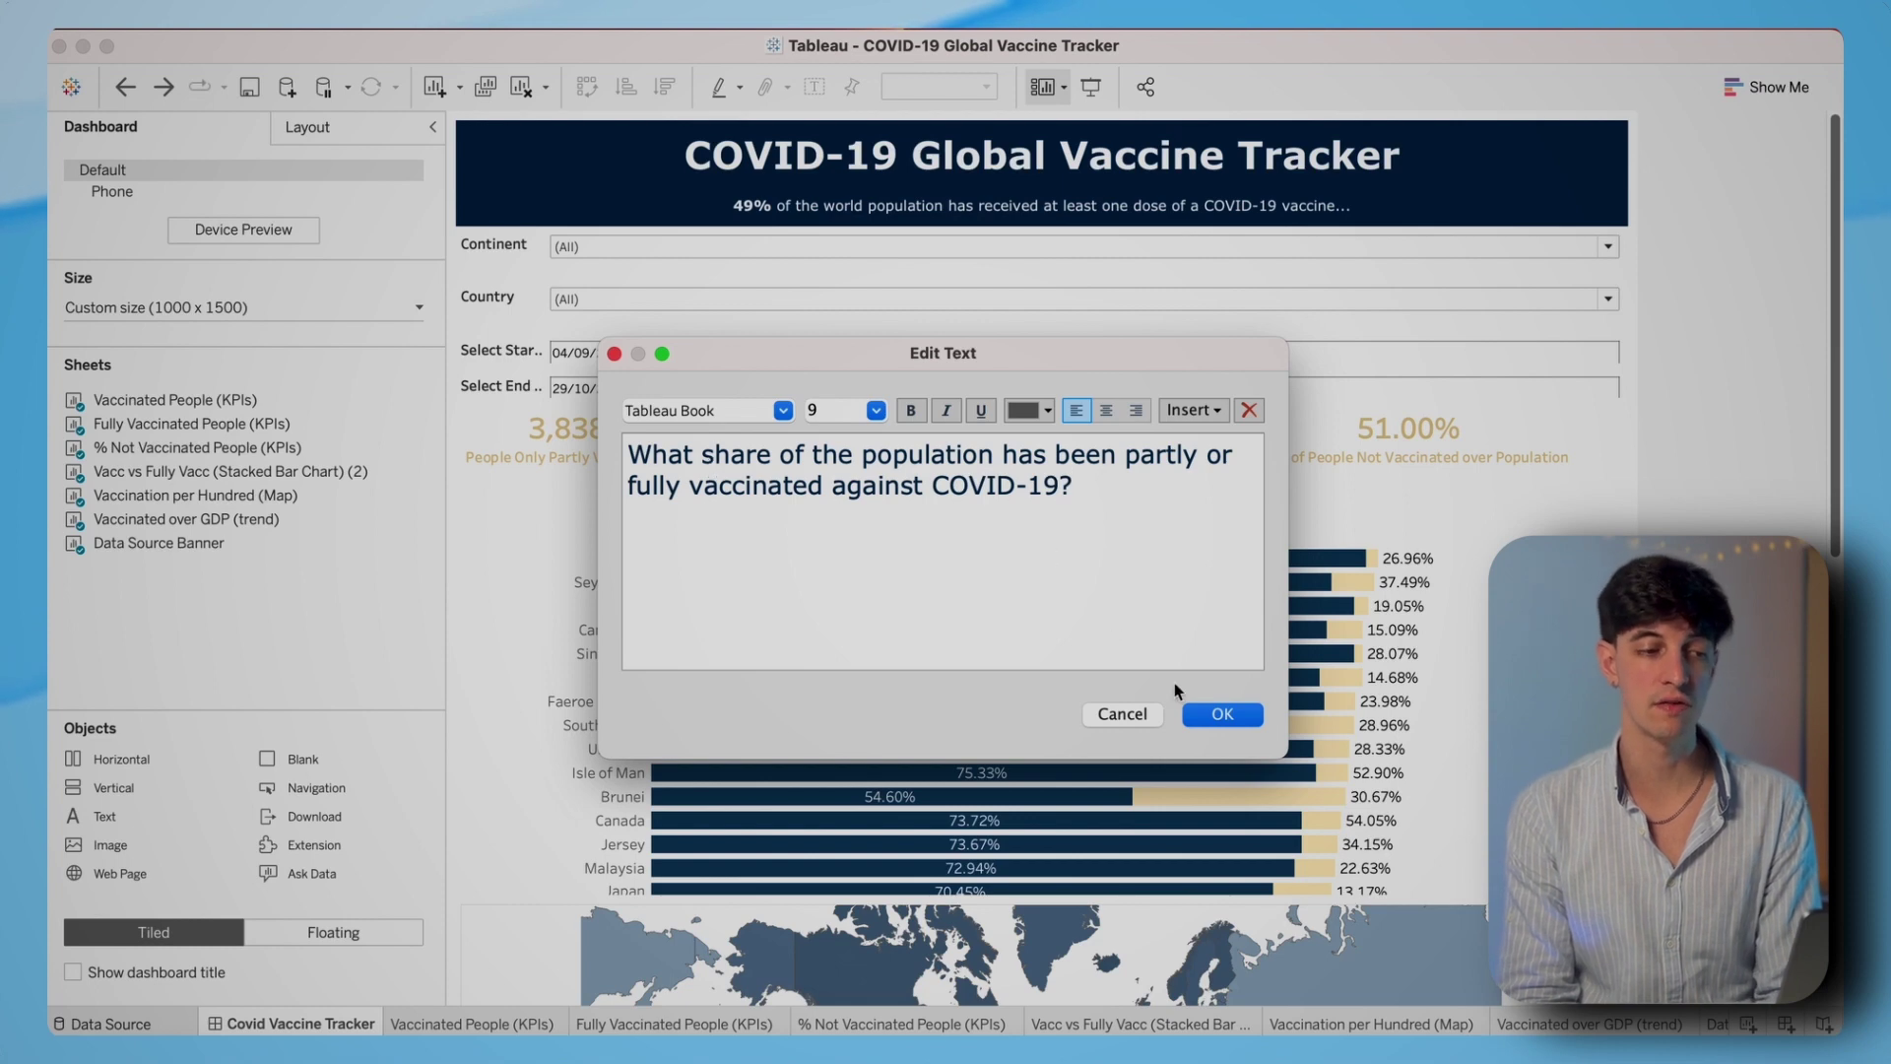
left_click(1209, 714)
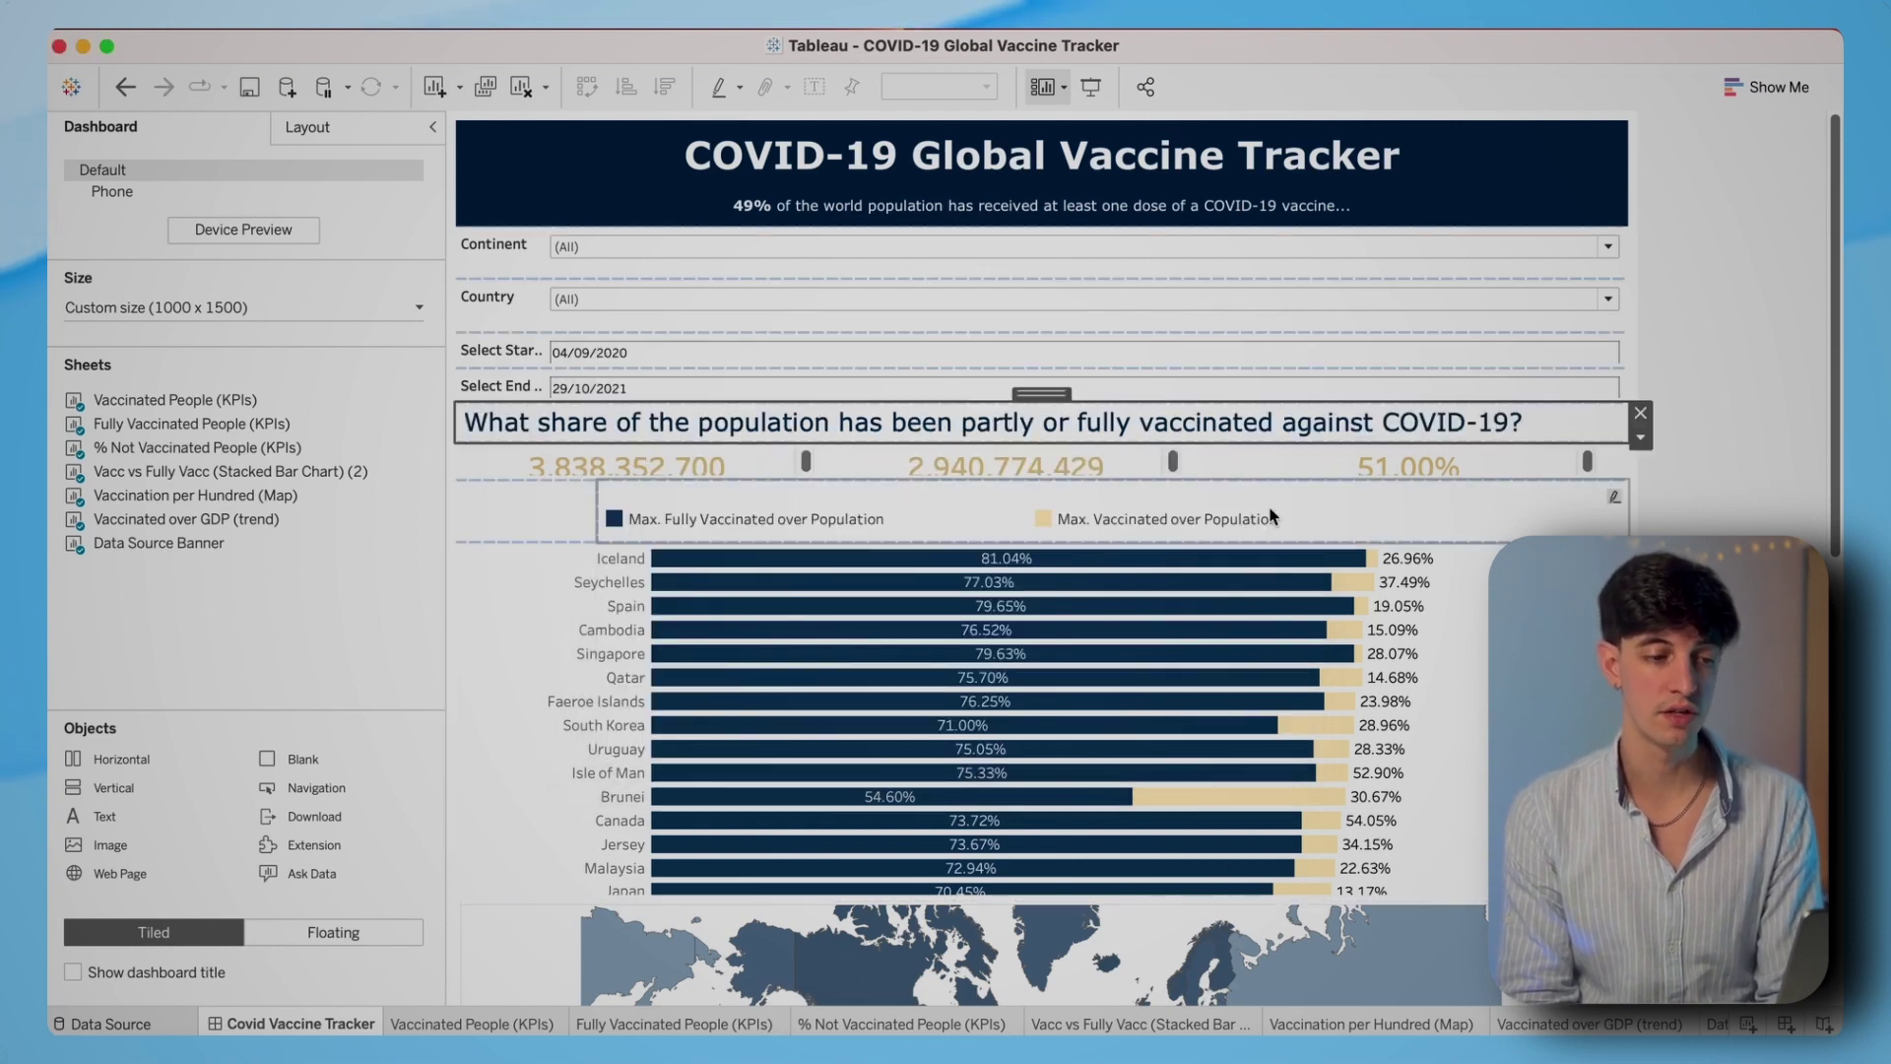
- Insert the text heading "How does GDP per capita affect Vaccinations?" between the map and the GDP trend chart
left_click_drag(1835, 449, 1834, 852)
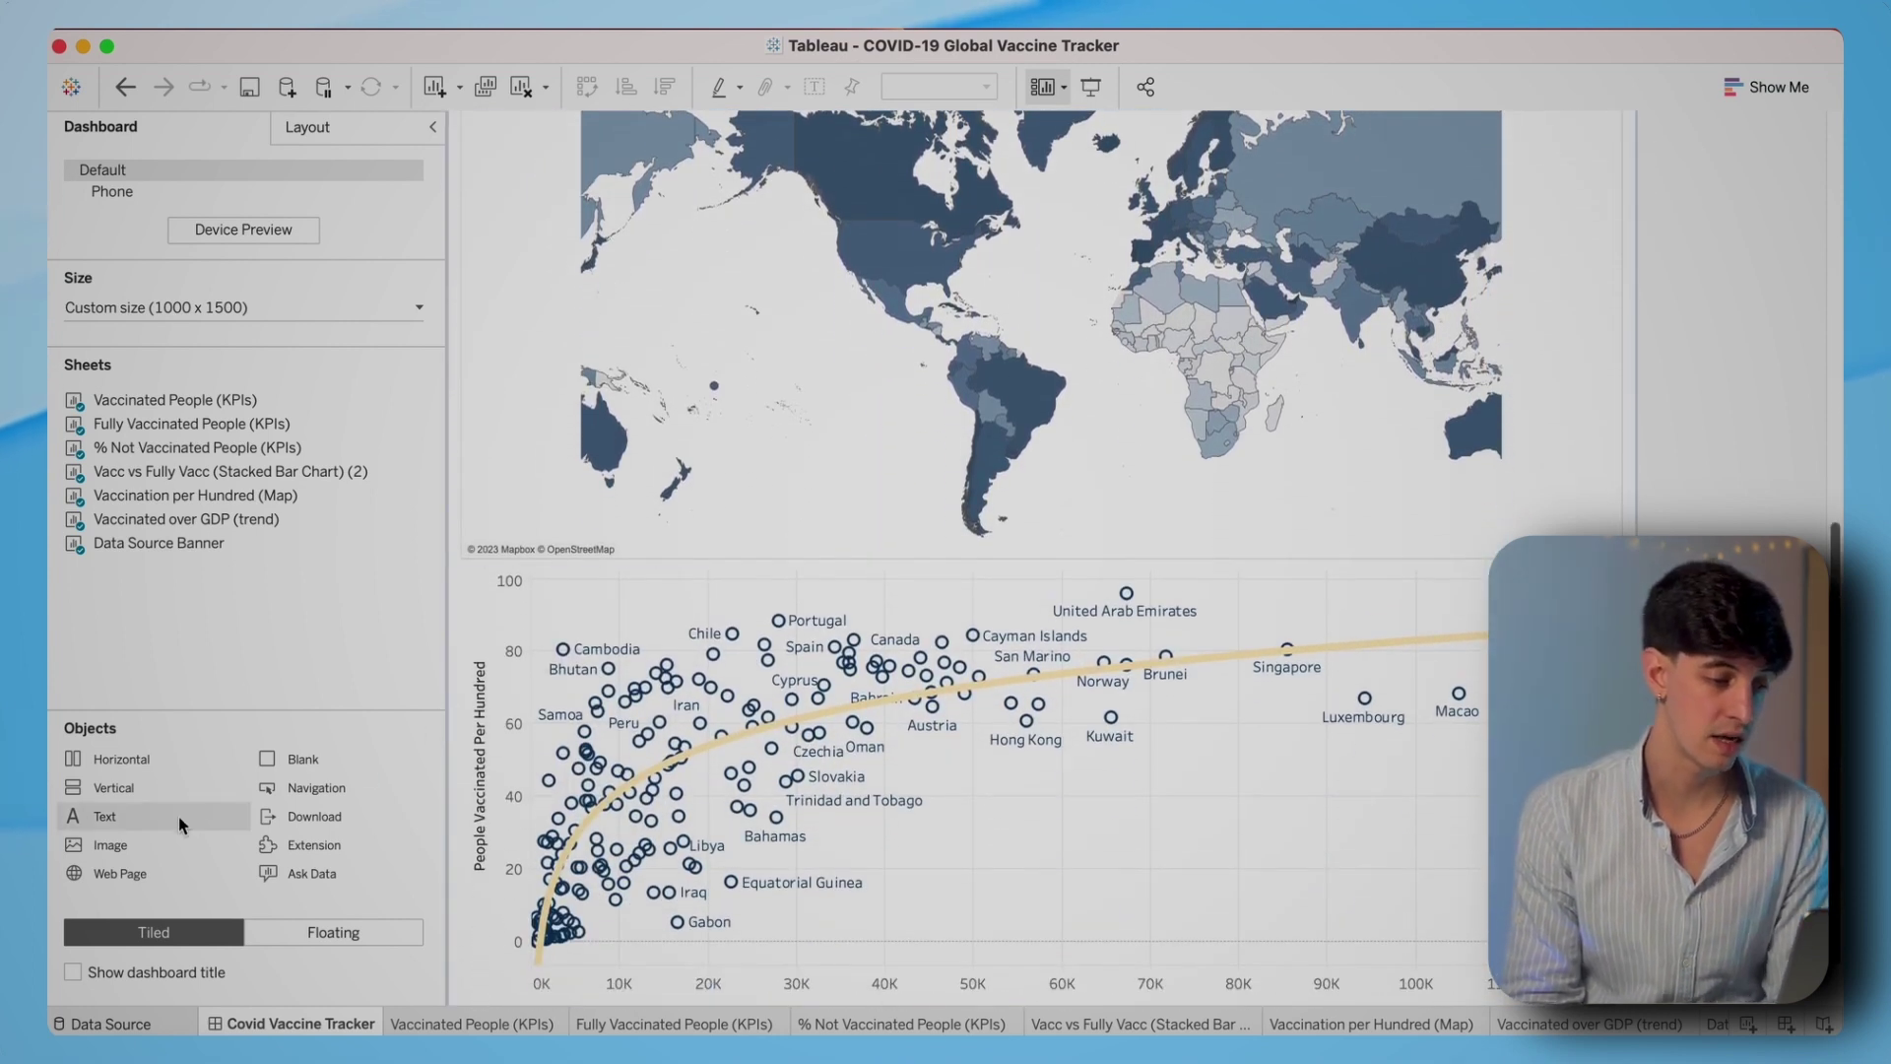
left_click_drag(126, 825, 581, 618)
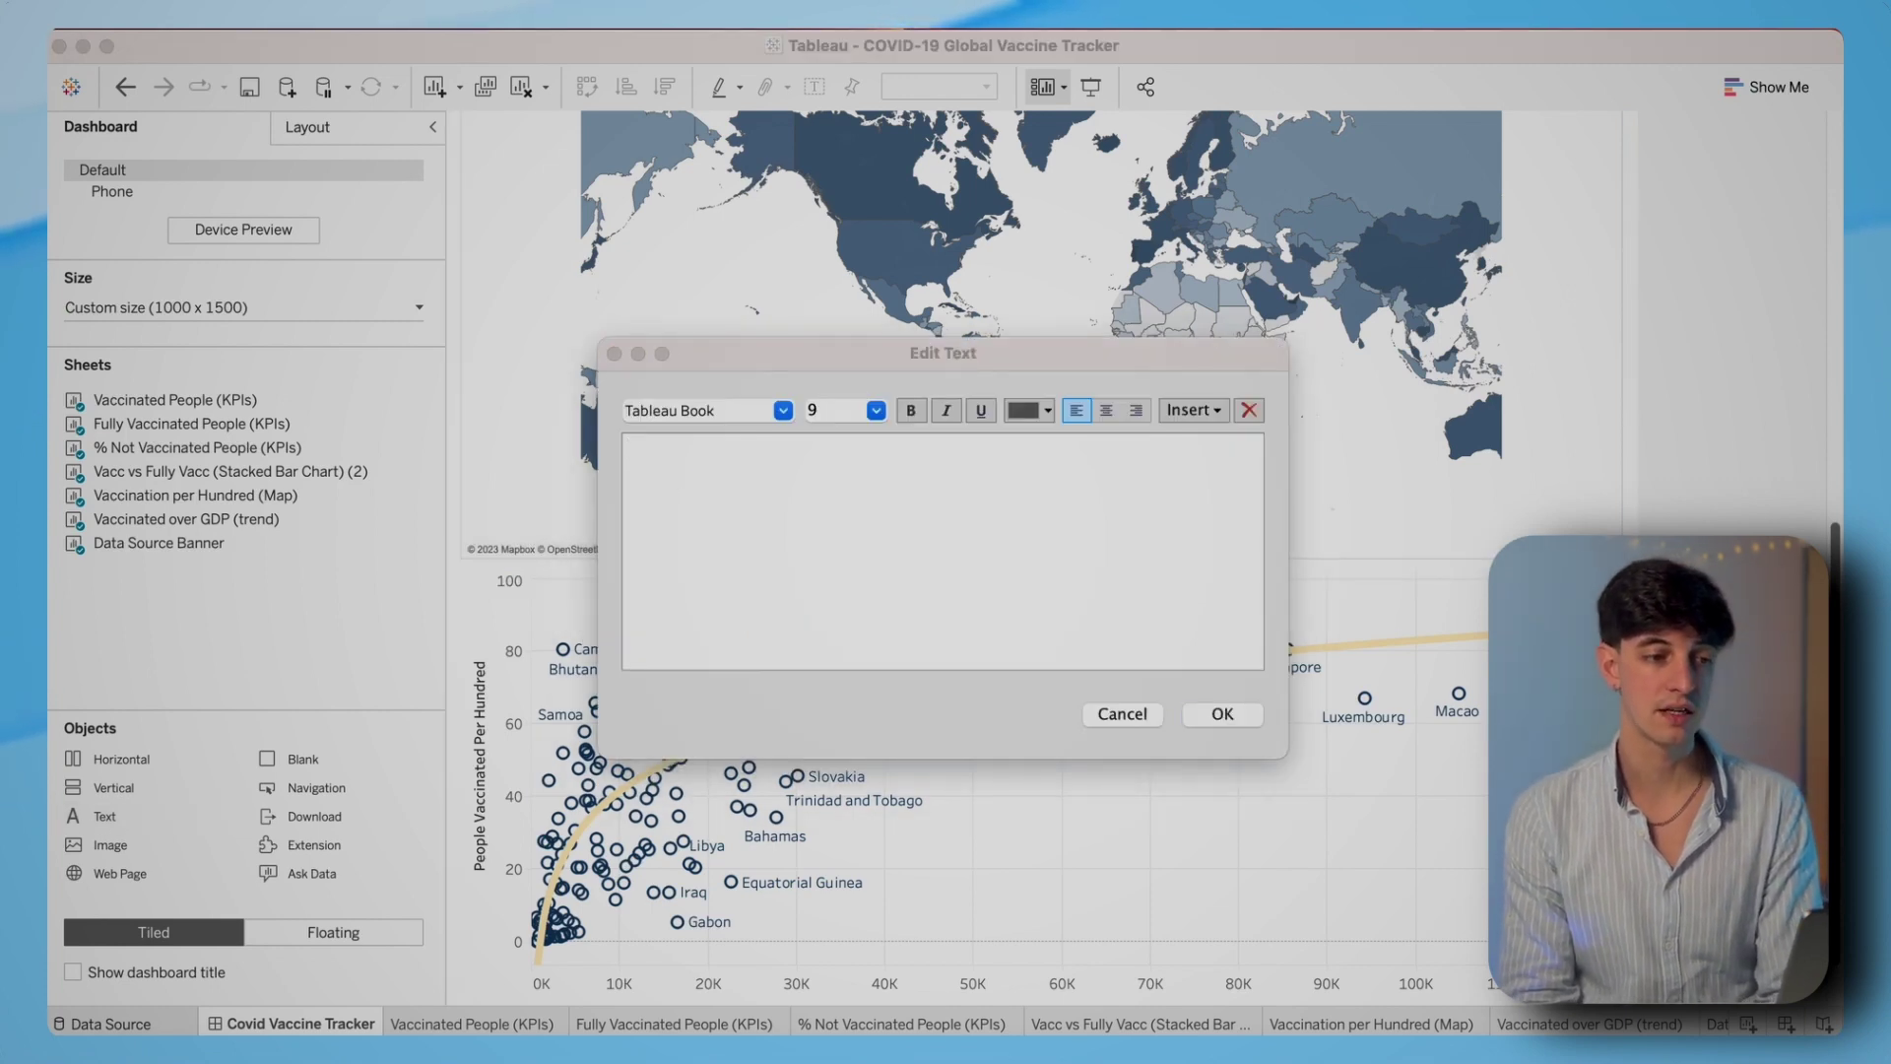
left_click(772, 460)
type("How does GDP per capita affect Vaccinations?")
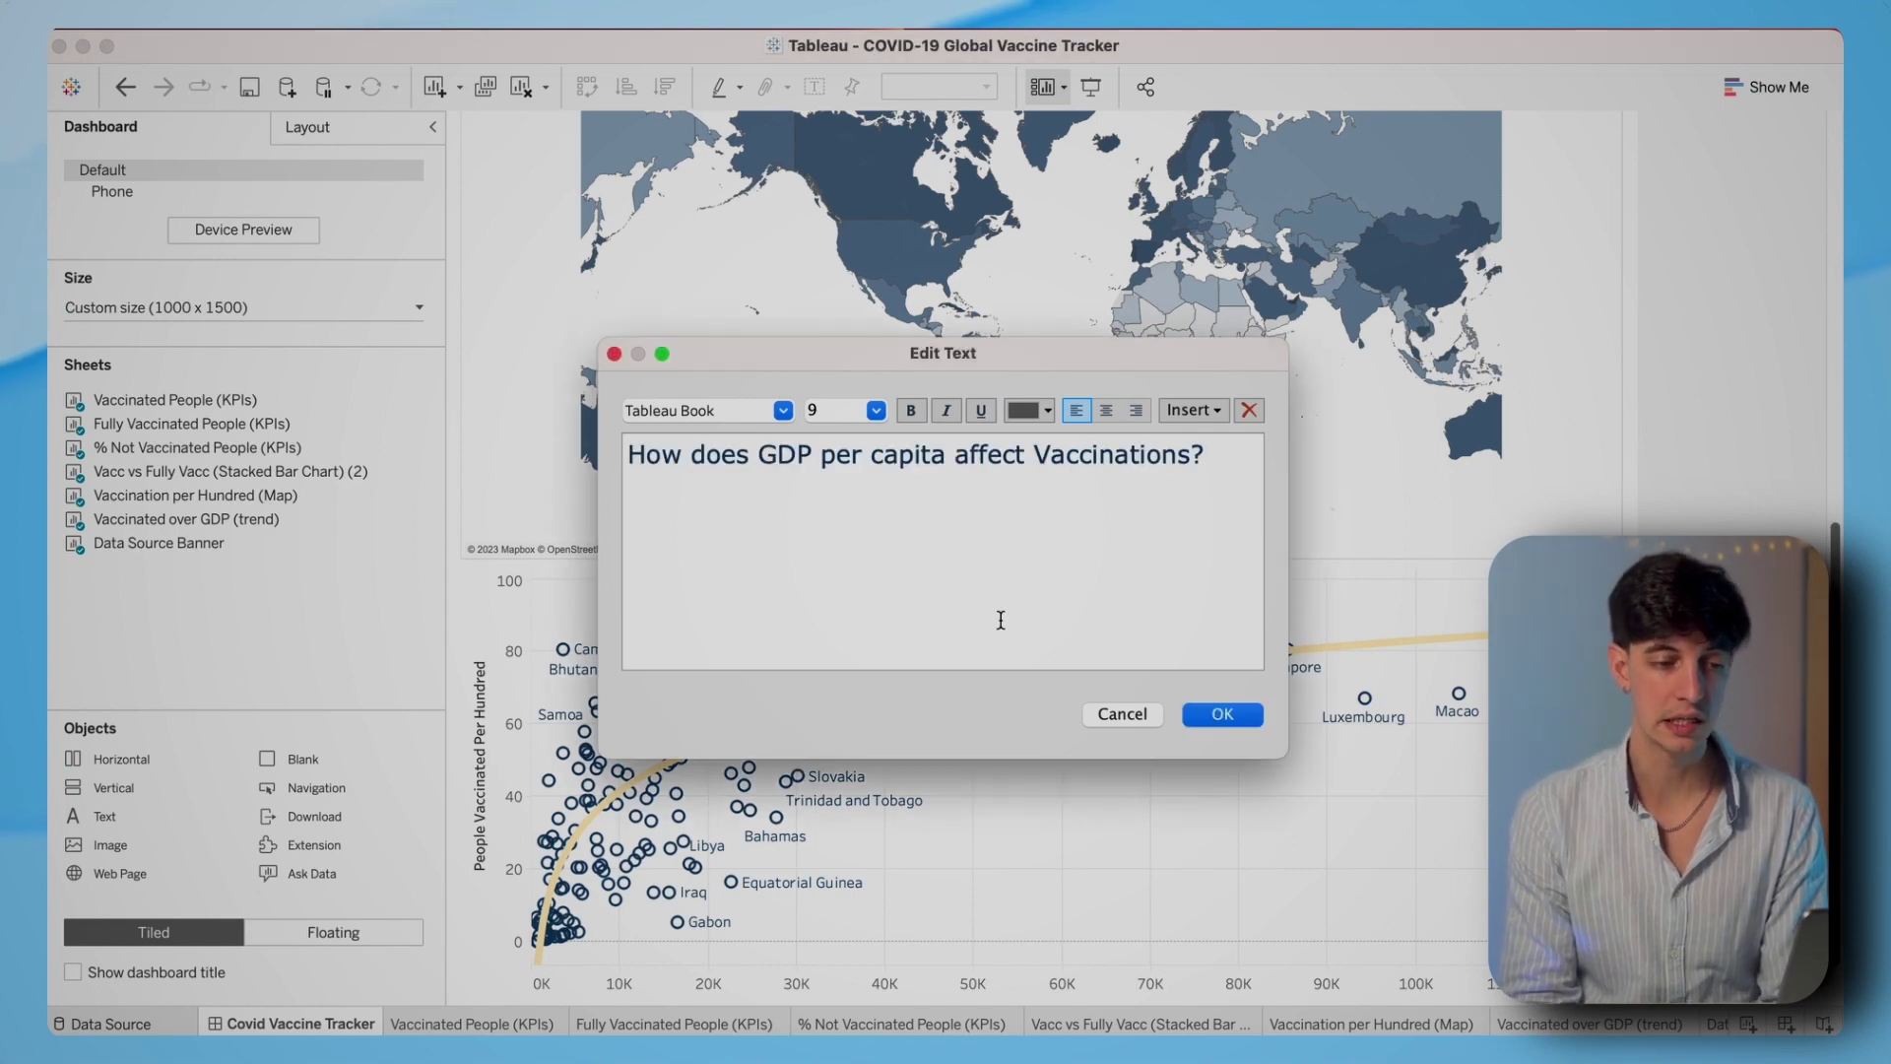
left_click(1222, 715)
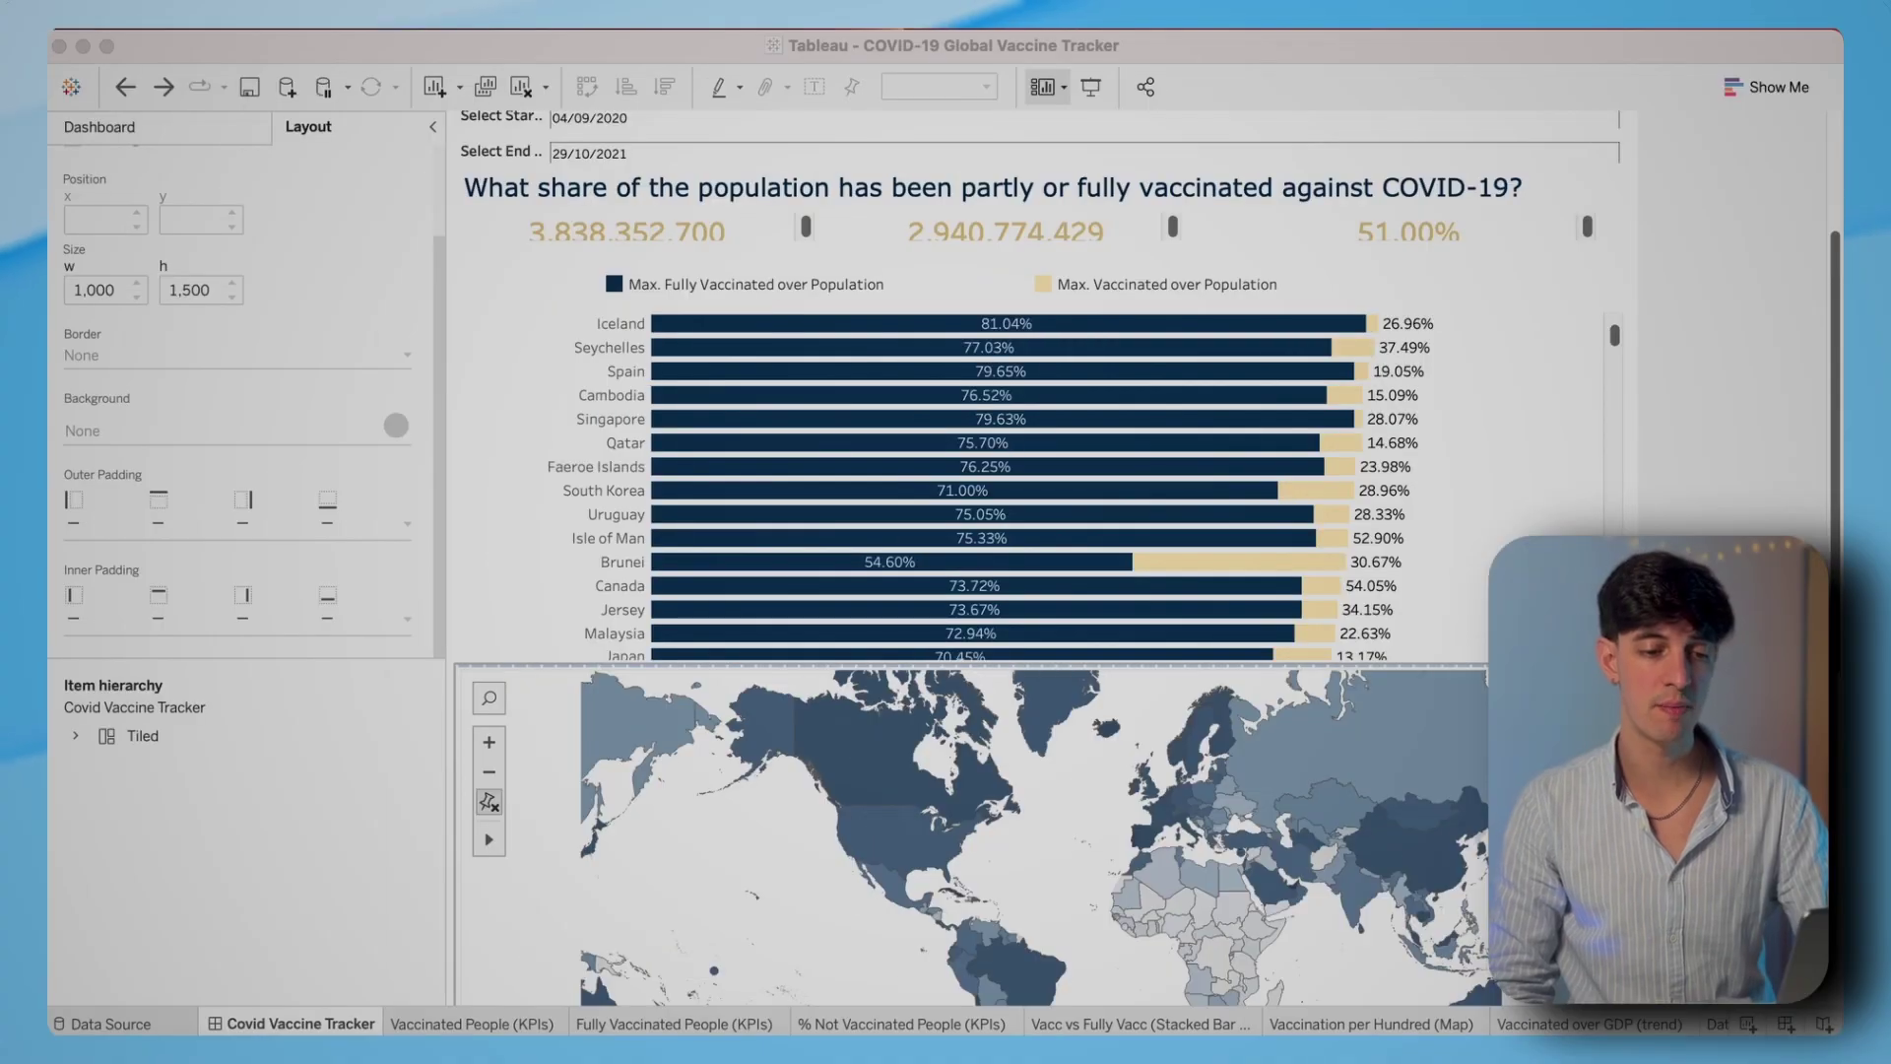
- Show the map's Max. People Vaccinated Per Hundred colour legend and place it between the stacked bar chart and the map
left_click(1527, 775)
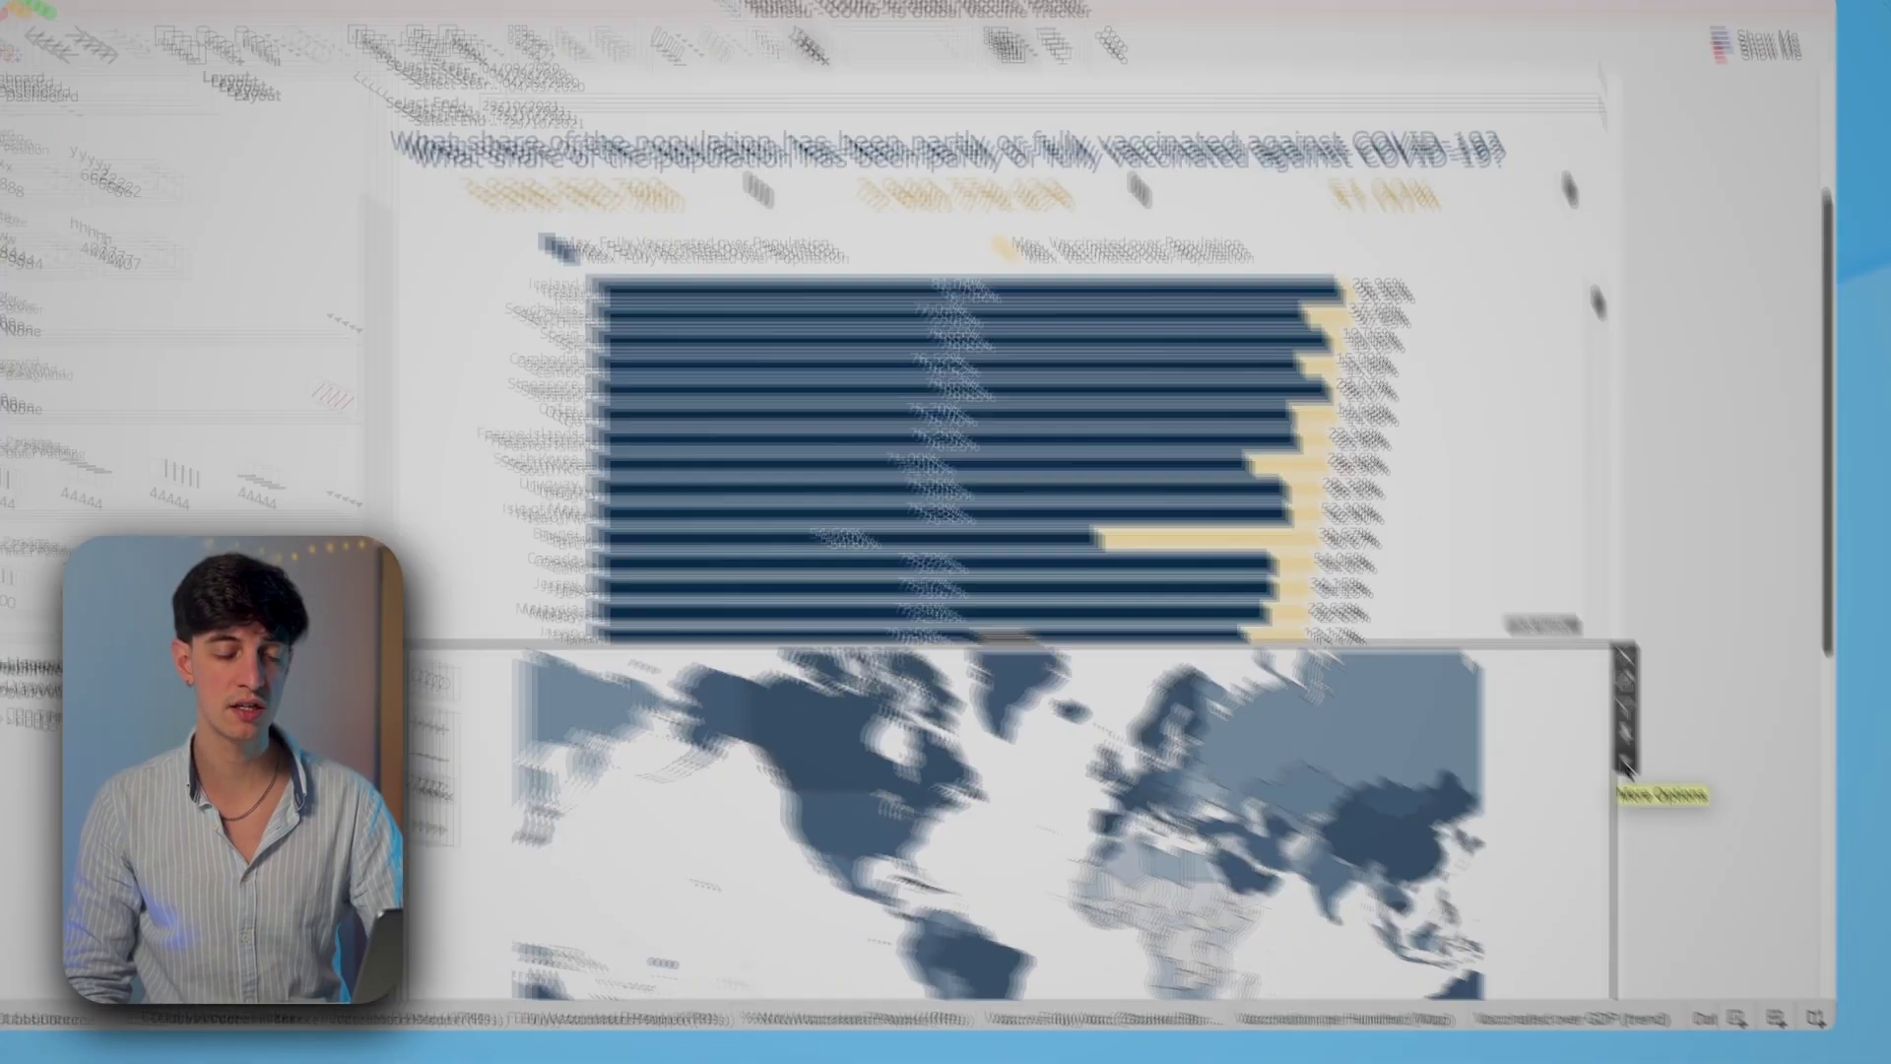
left_click(1640, 774)
mouse_move(1662, 671)
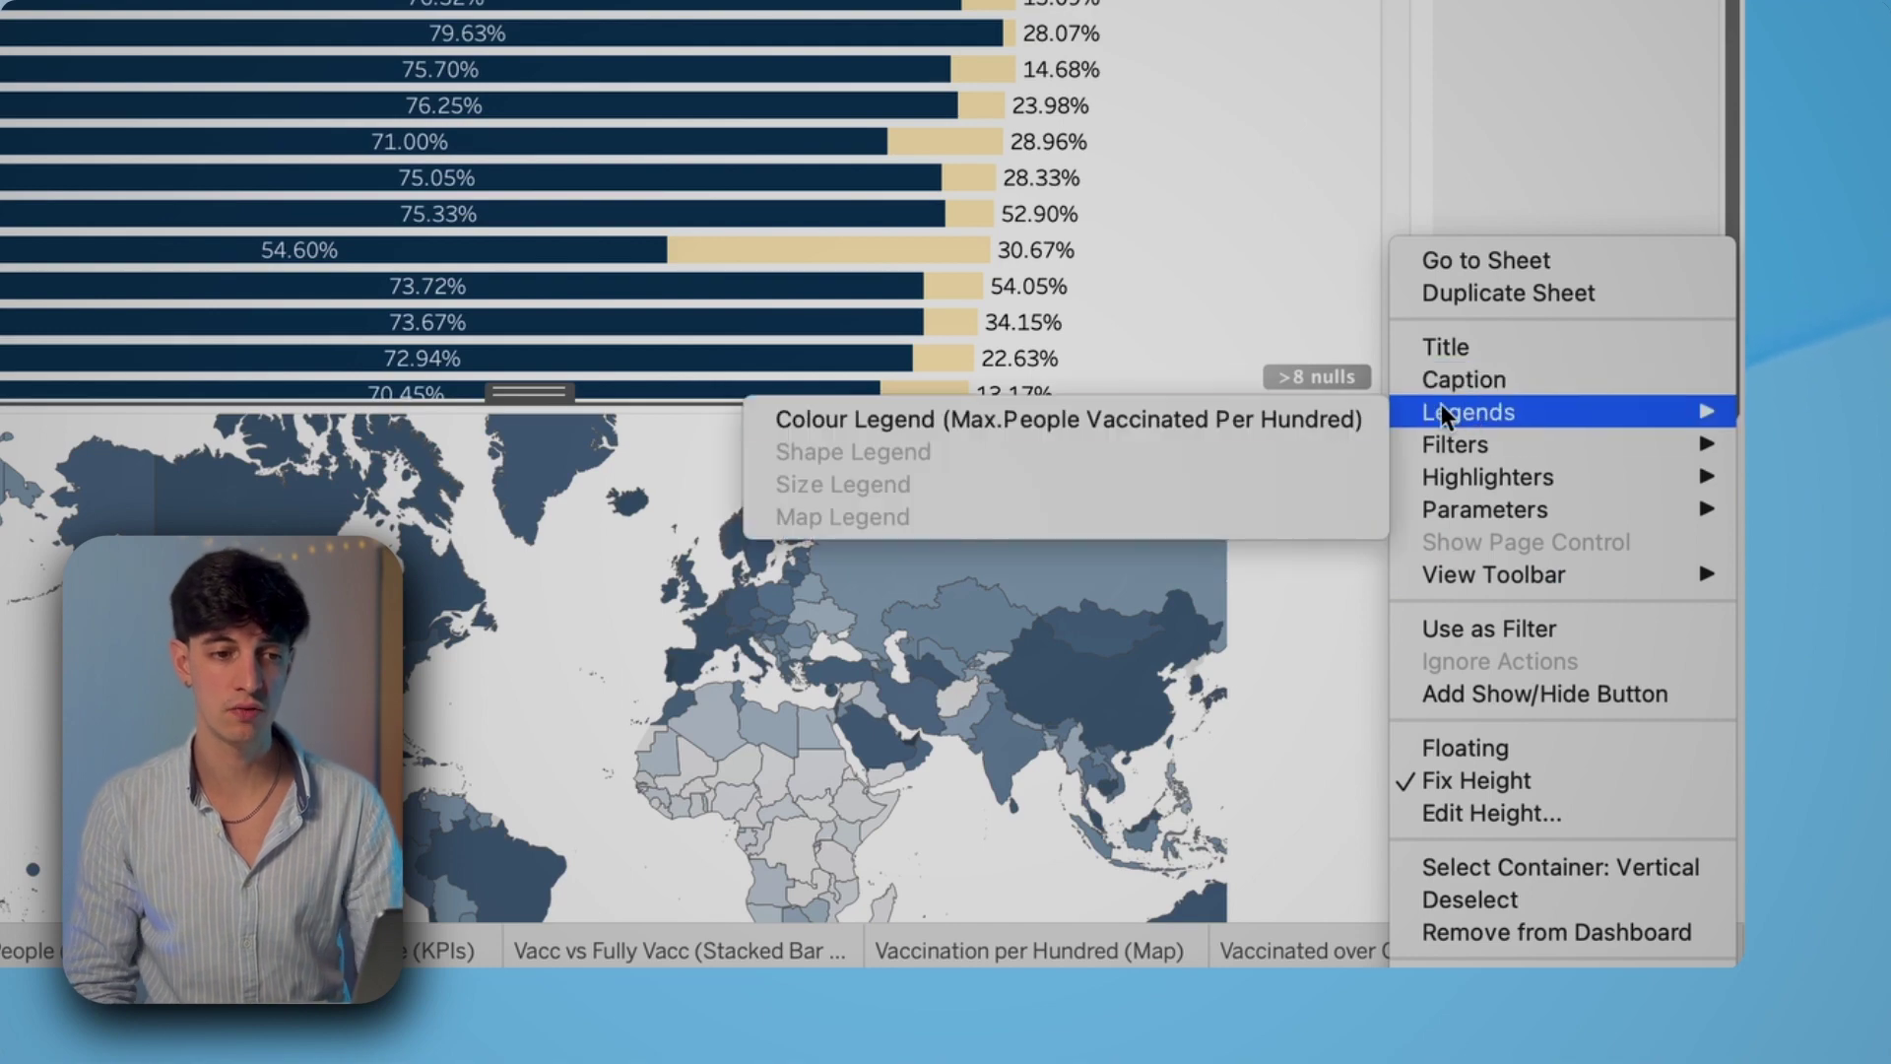
left_click(1329, 420)
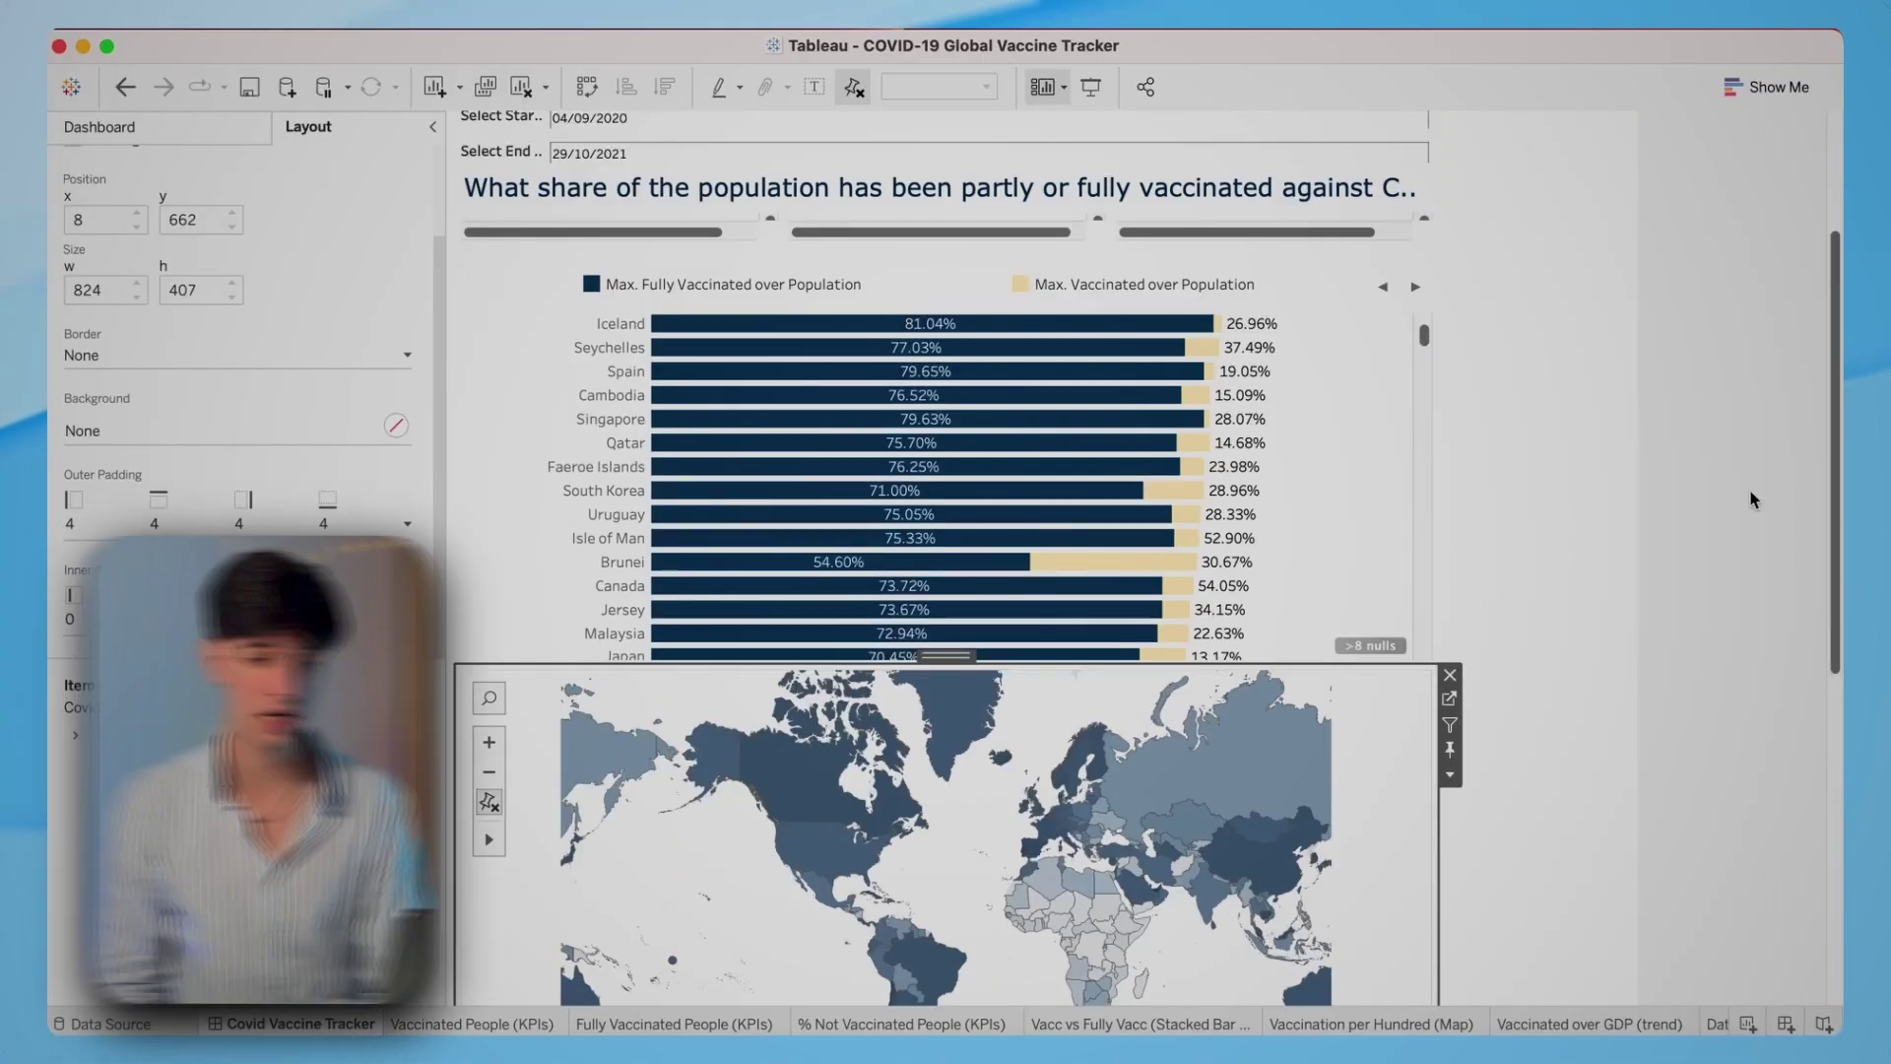
scroll(1576, 516, "up", 5)
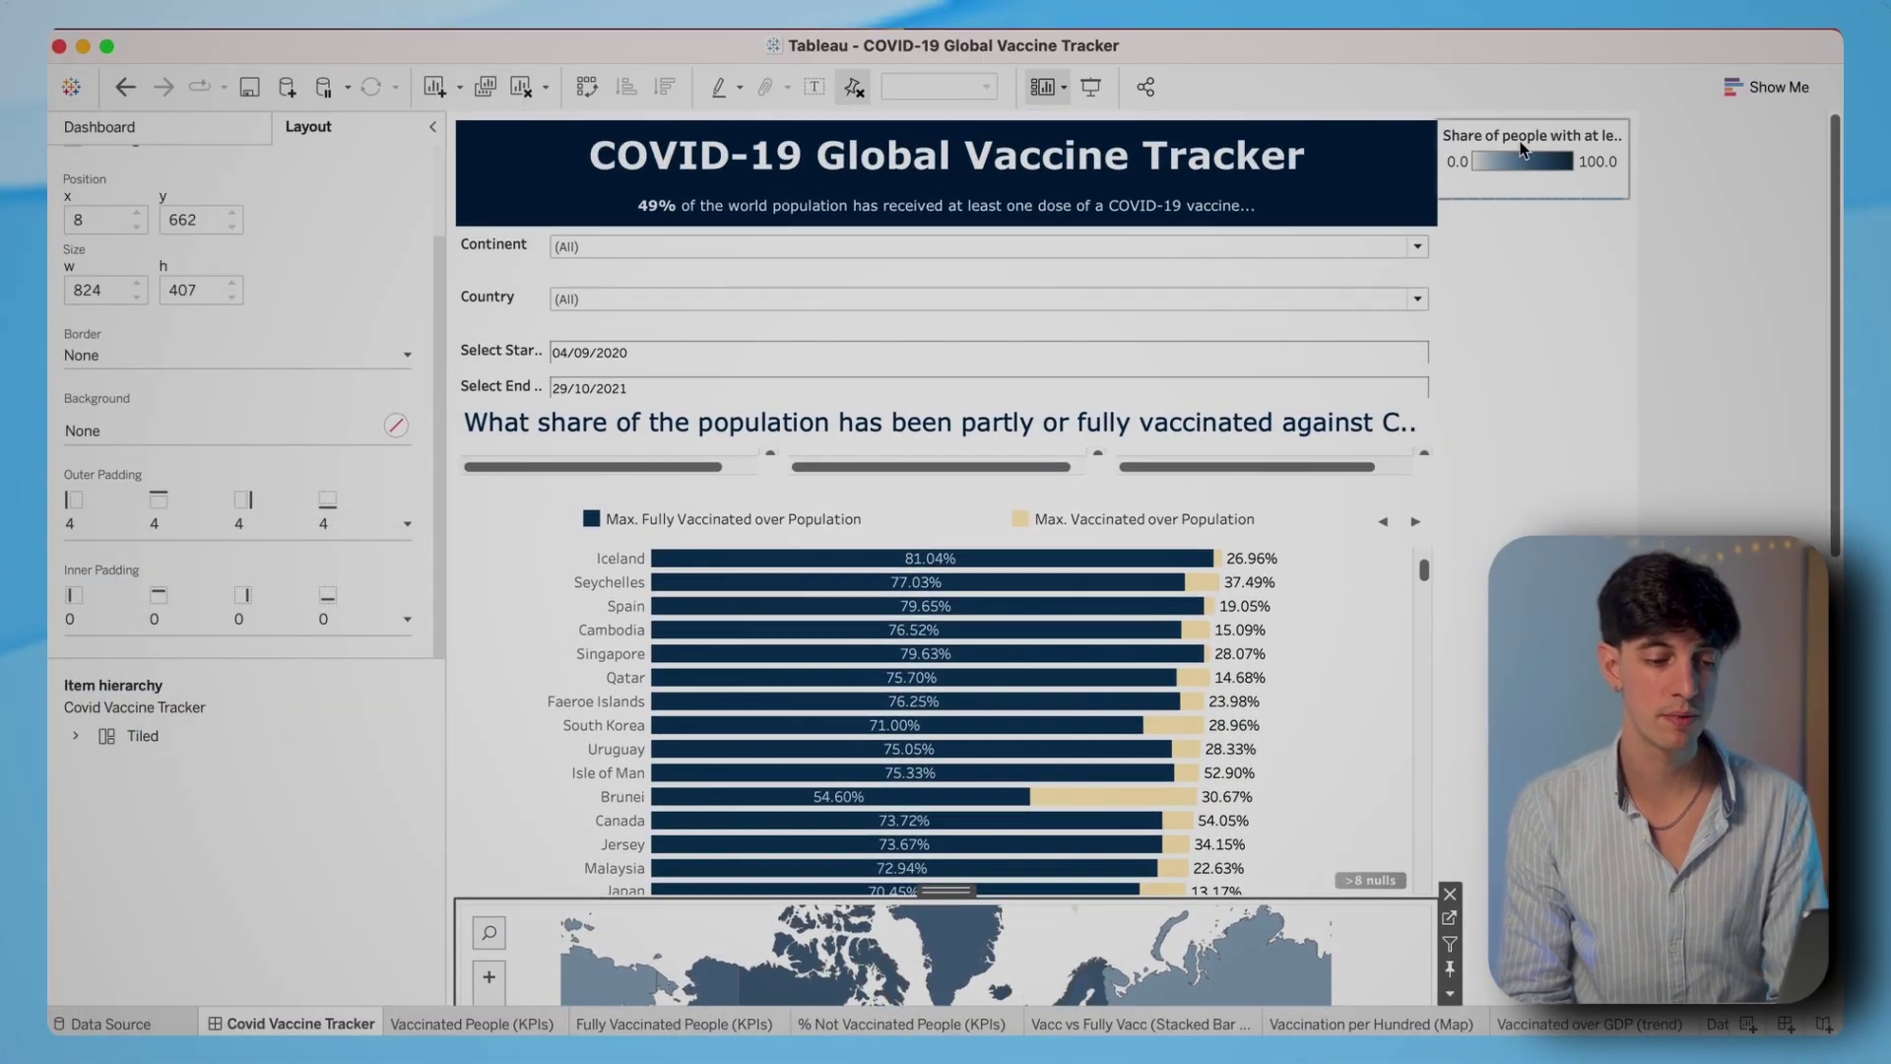
left_click_drag(1531, 138, 981, 866)
scroll(1040, 561, "down", 10)
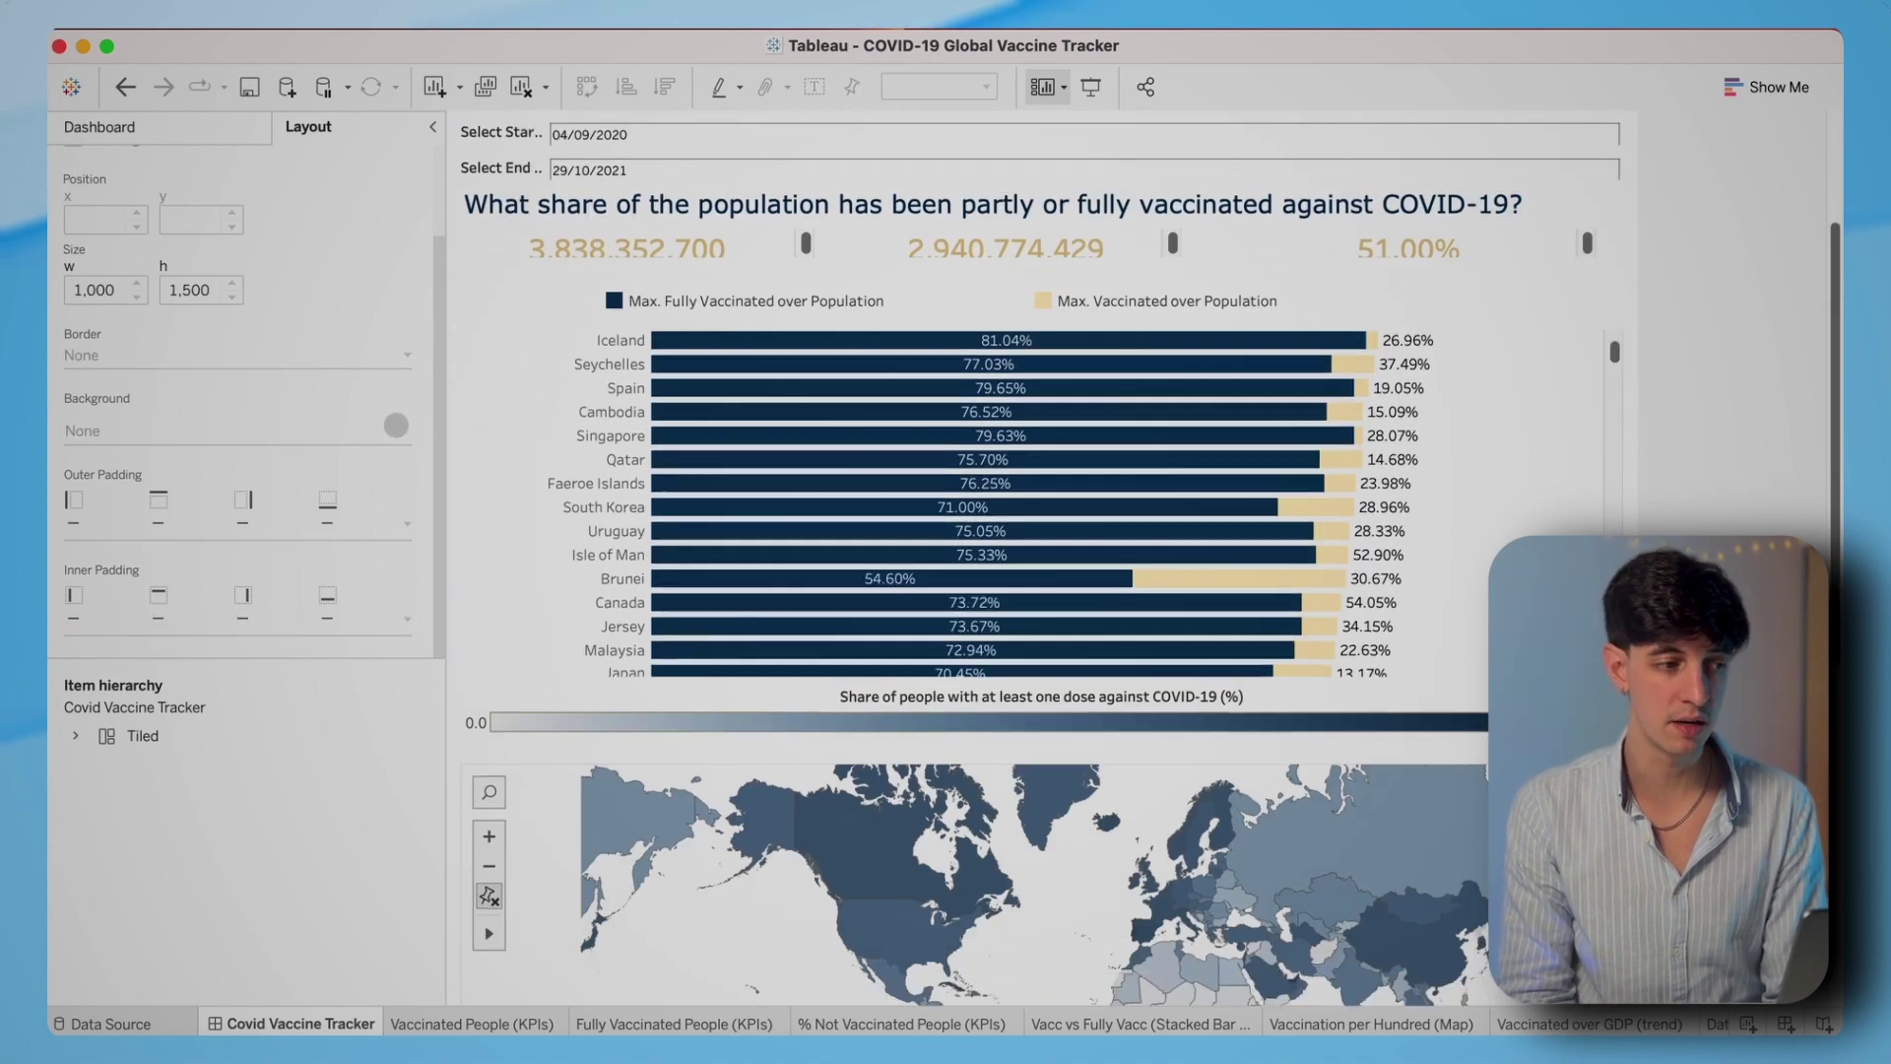
- Insert a vertical container between the map and the GDP heading and give it a cream background at 100% opacity
scroll(1040, 561, "down", 5)
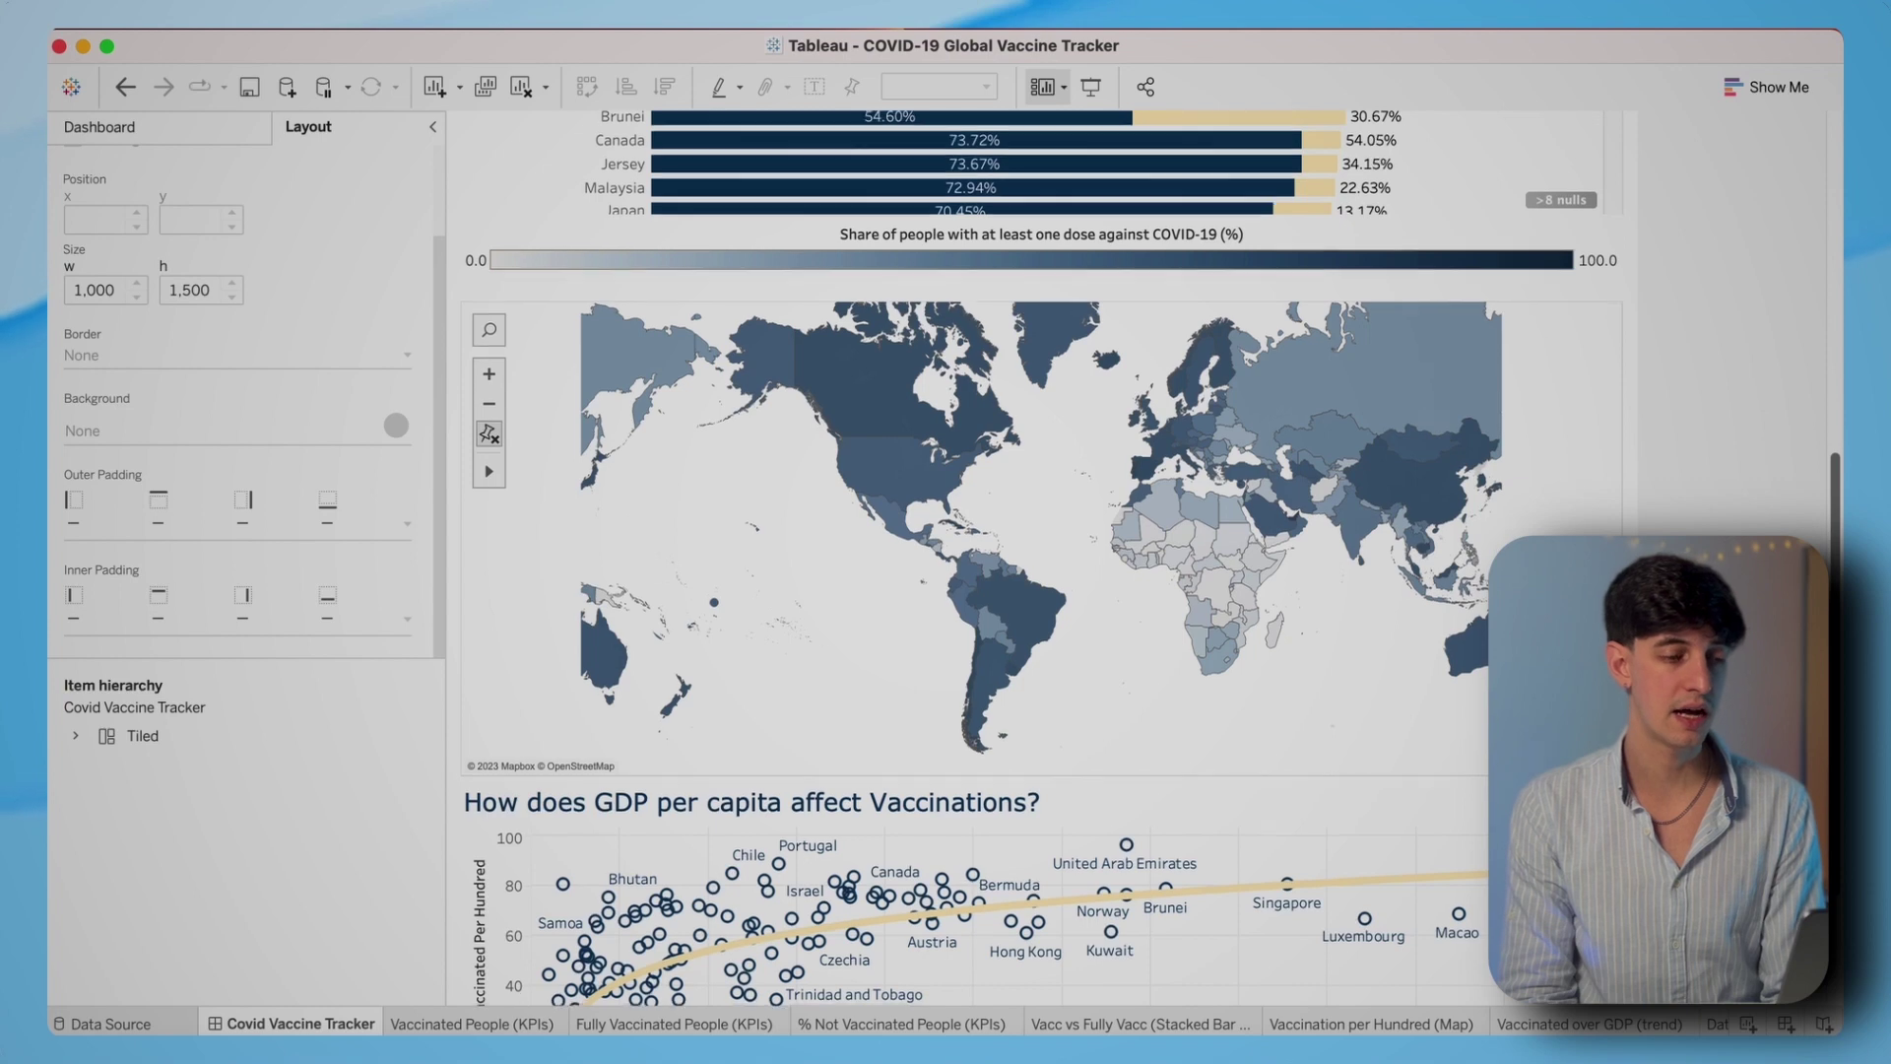
left_click(173, 128)
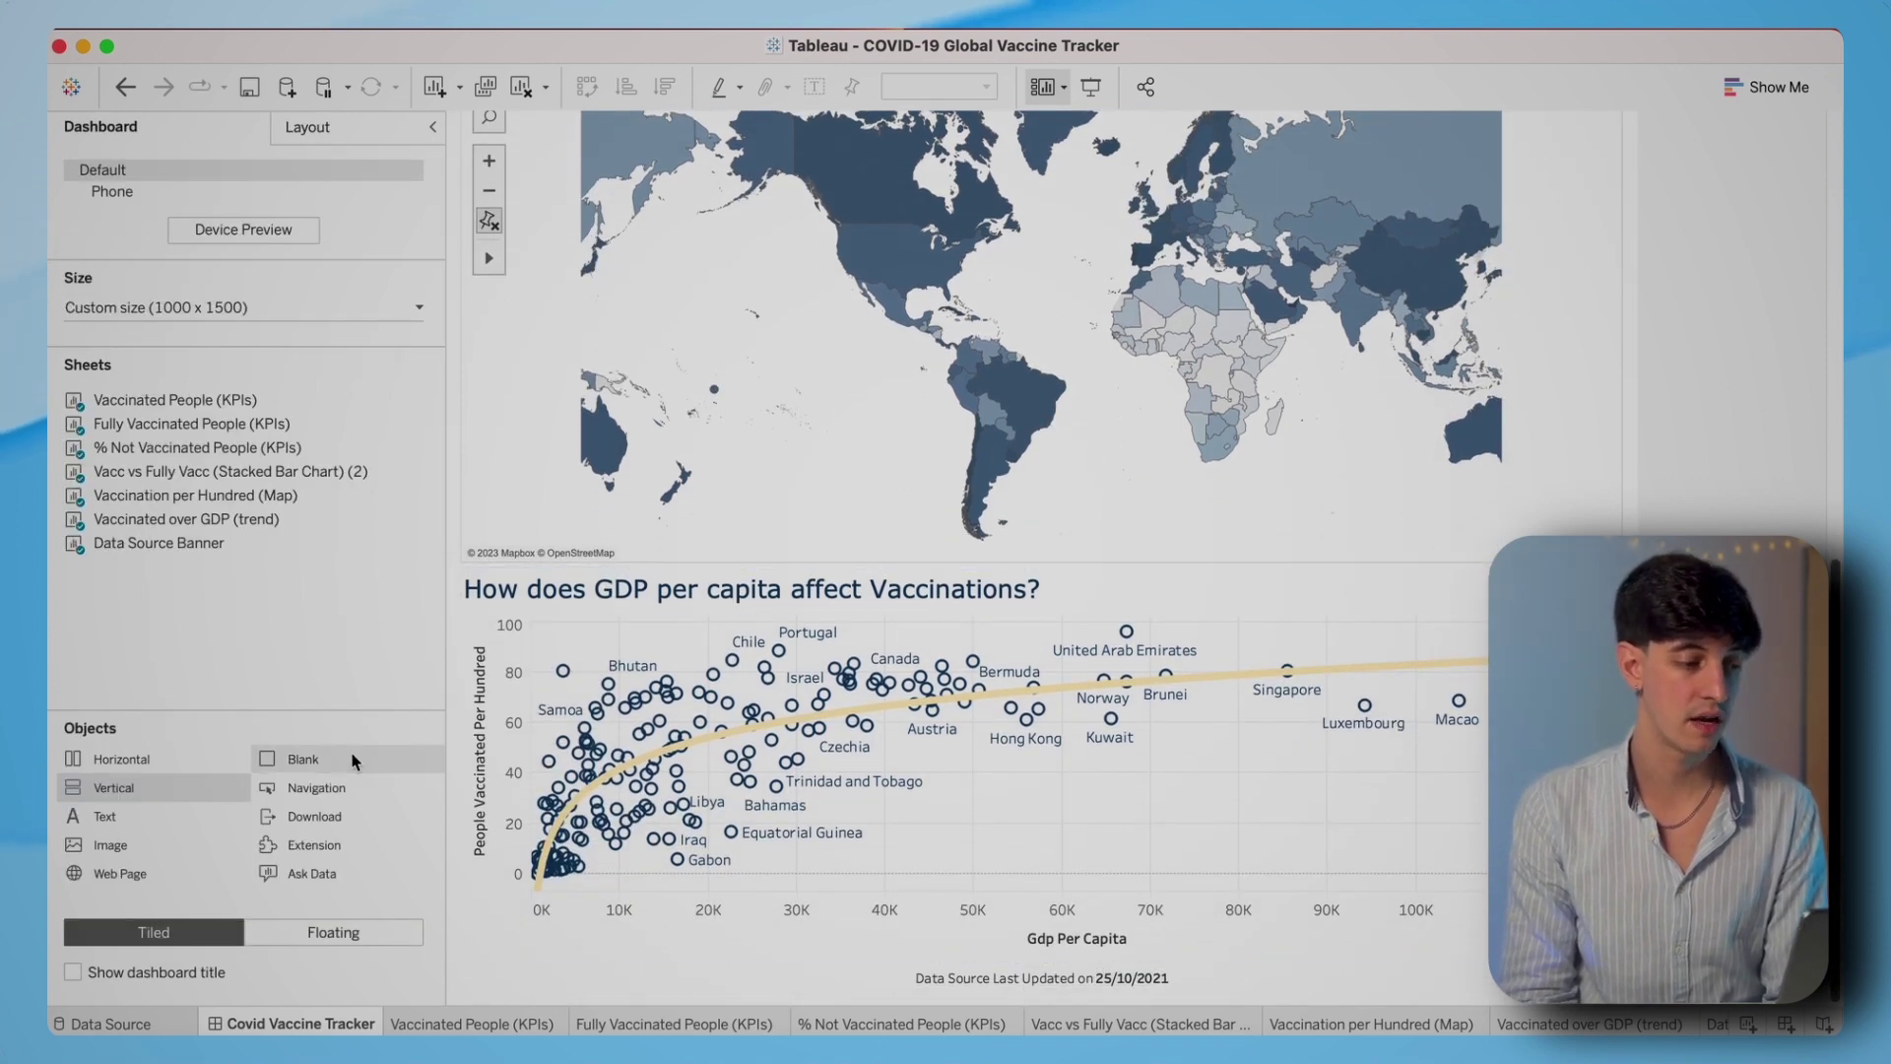
mouse_move(107, 787)
left_mouse_down()
mouse_move(542, 658)
mouse_move(593, 573)
mouse_move(593, 591)
left_mouse_up()
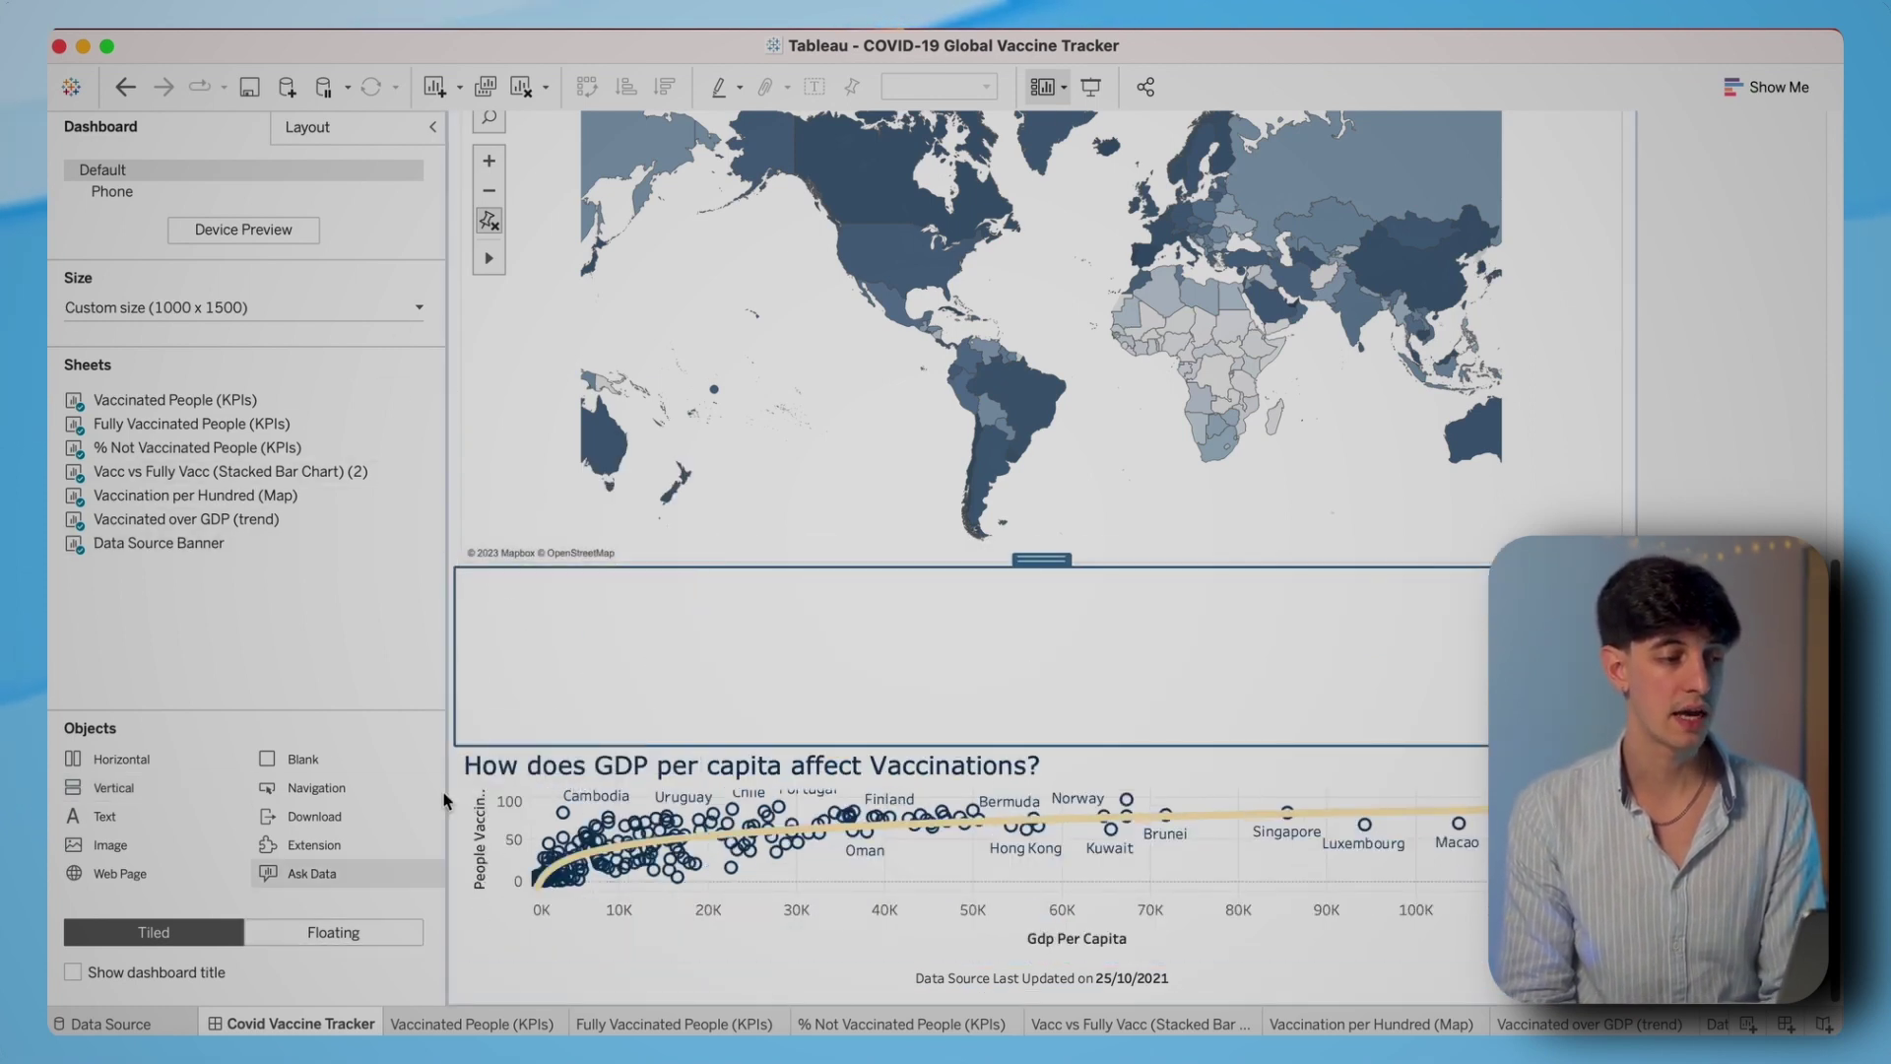
left_click(307, 127)
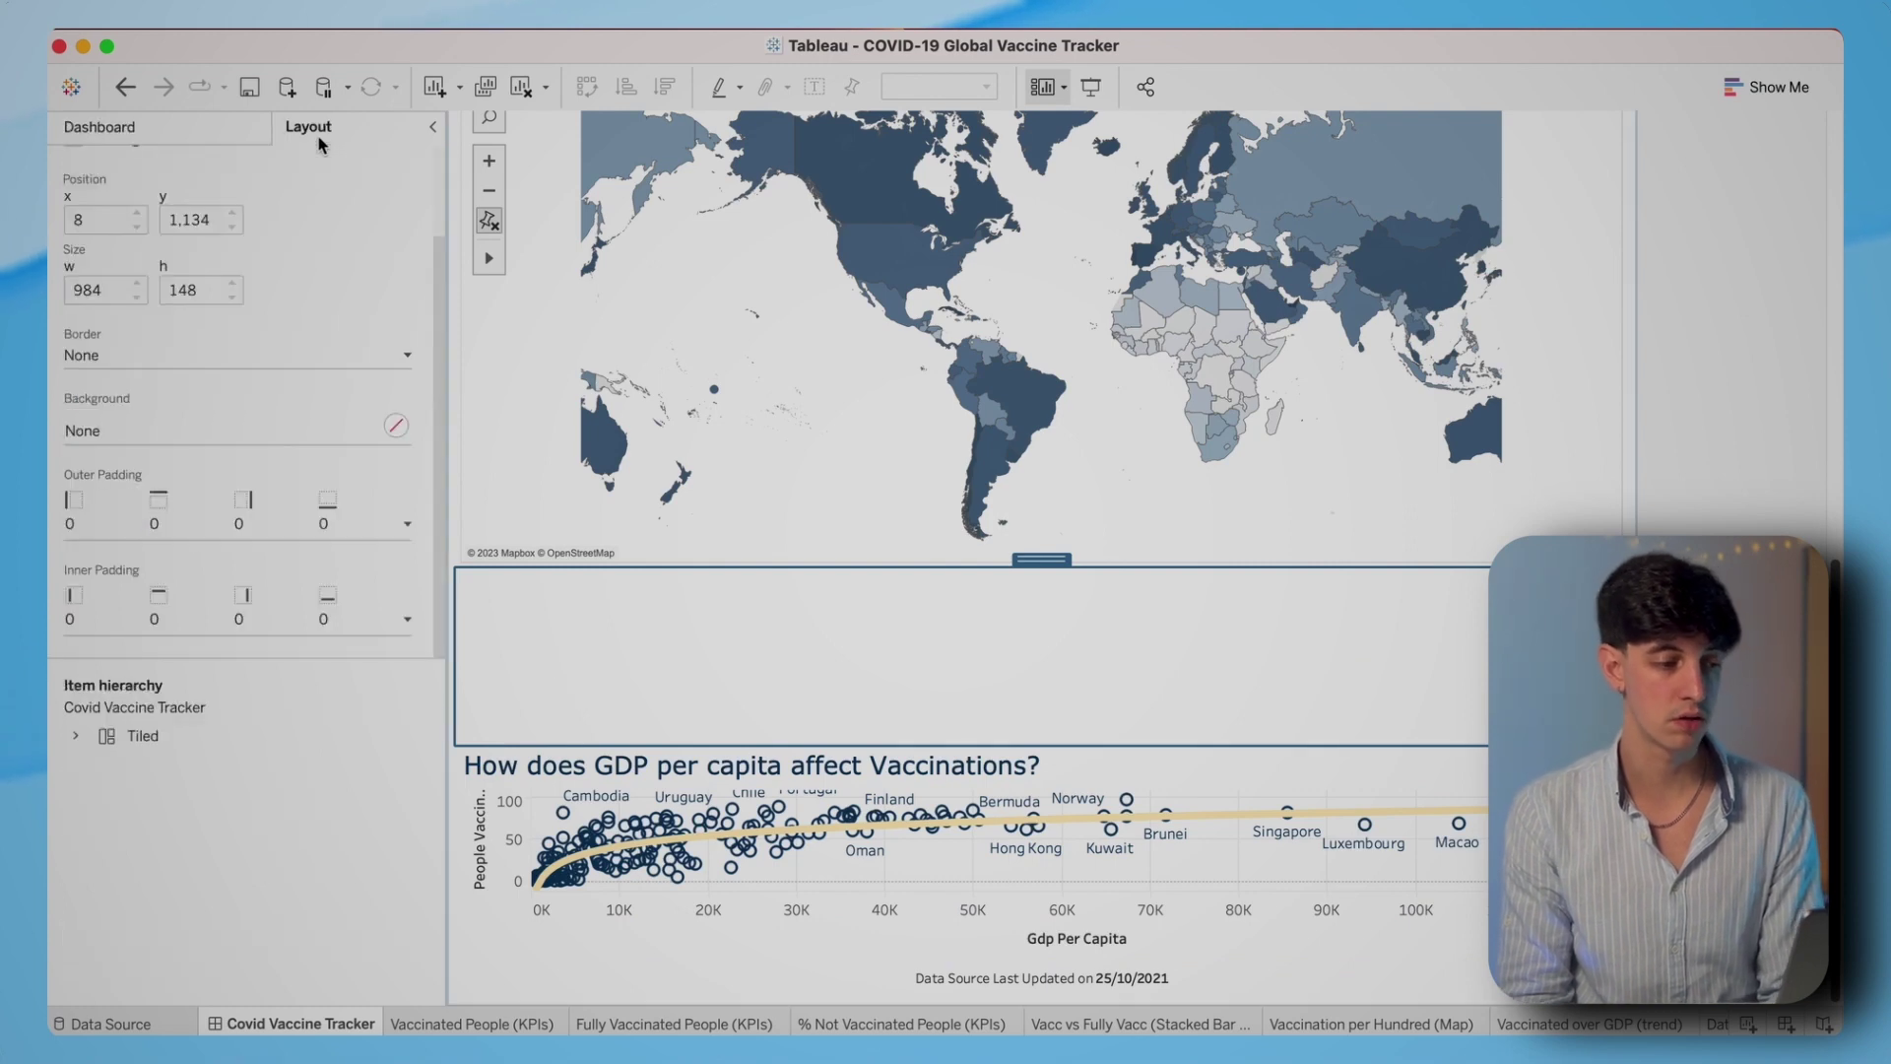
left_click(164, 433)
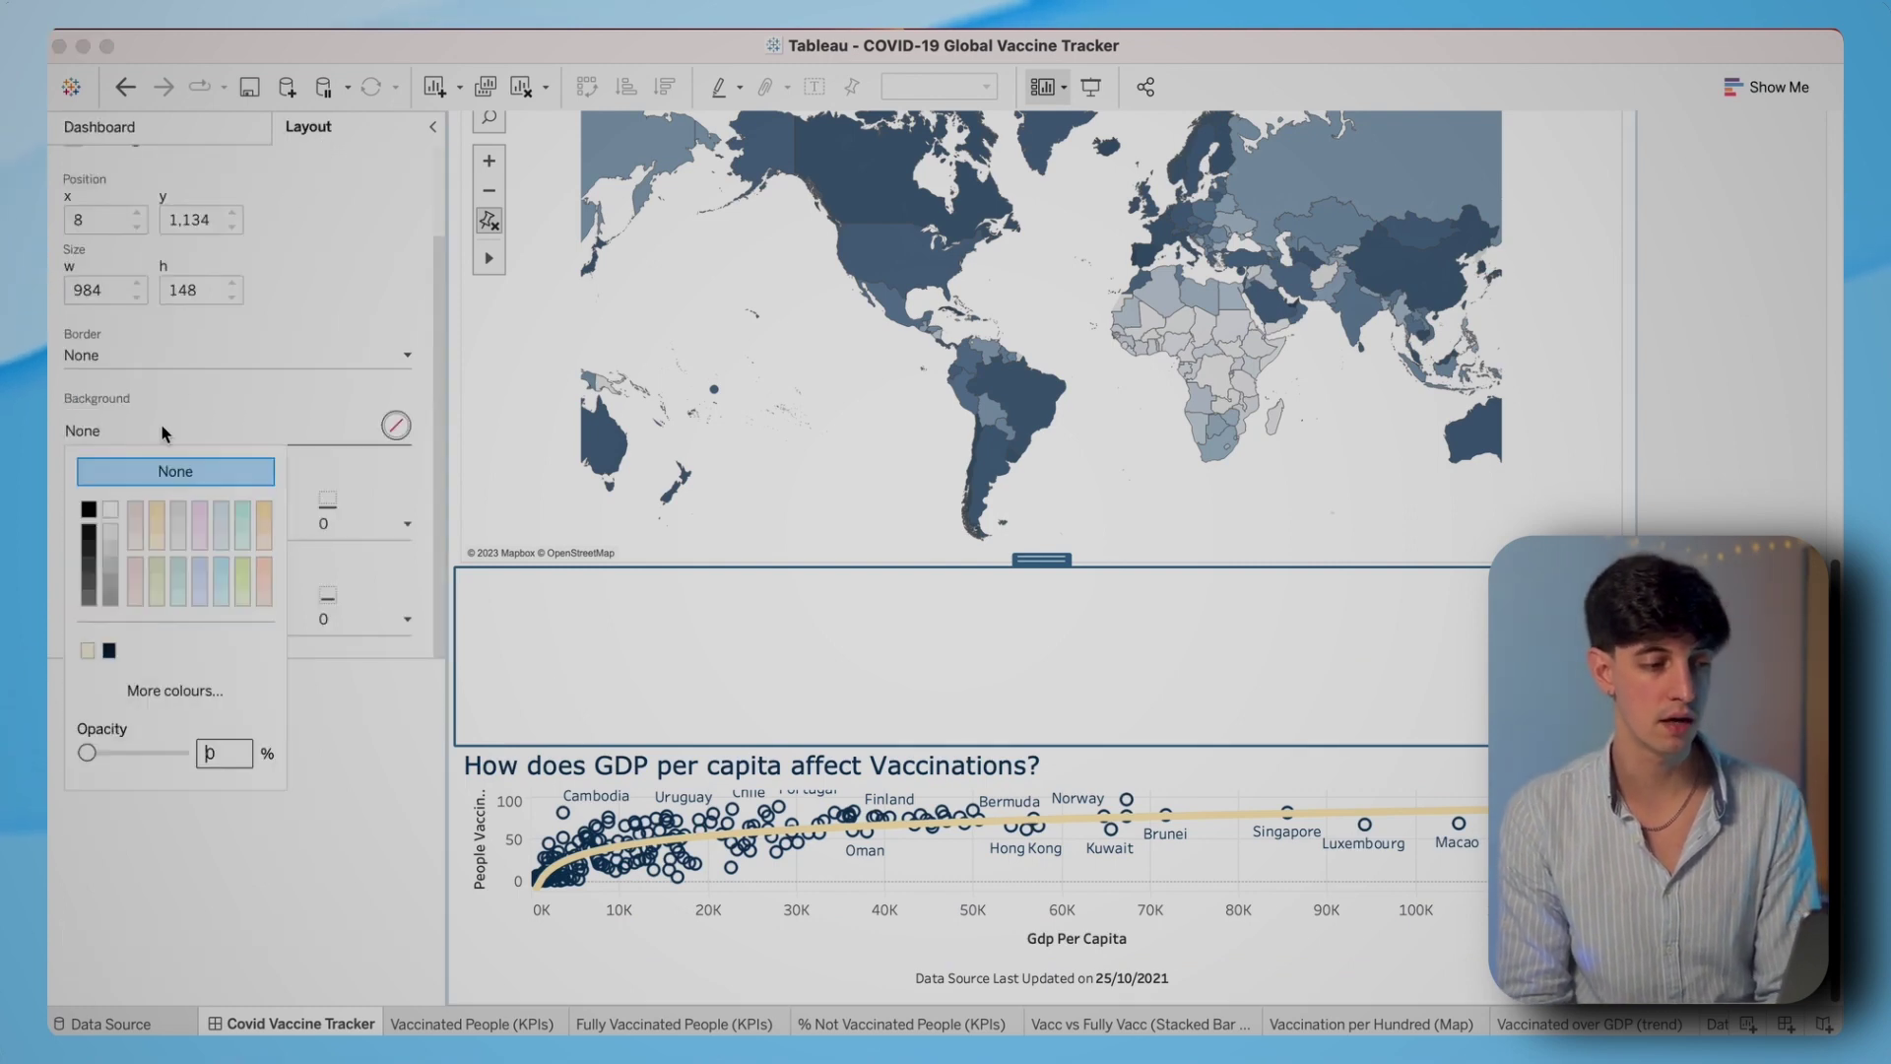
left_click(88, 650)
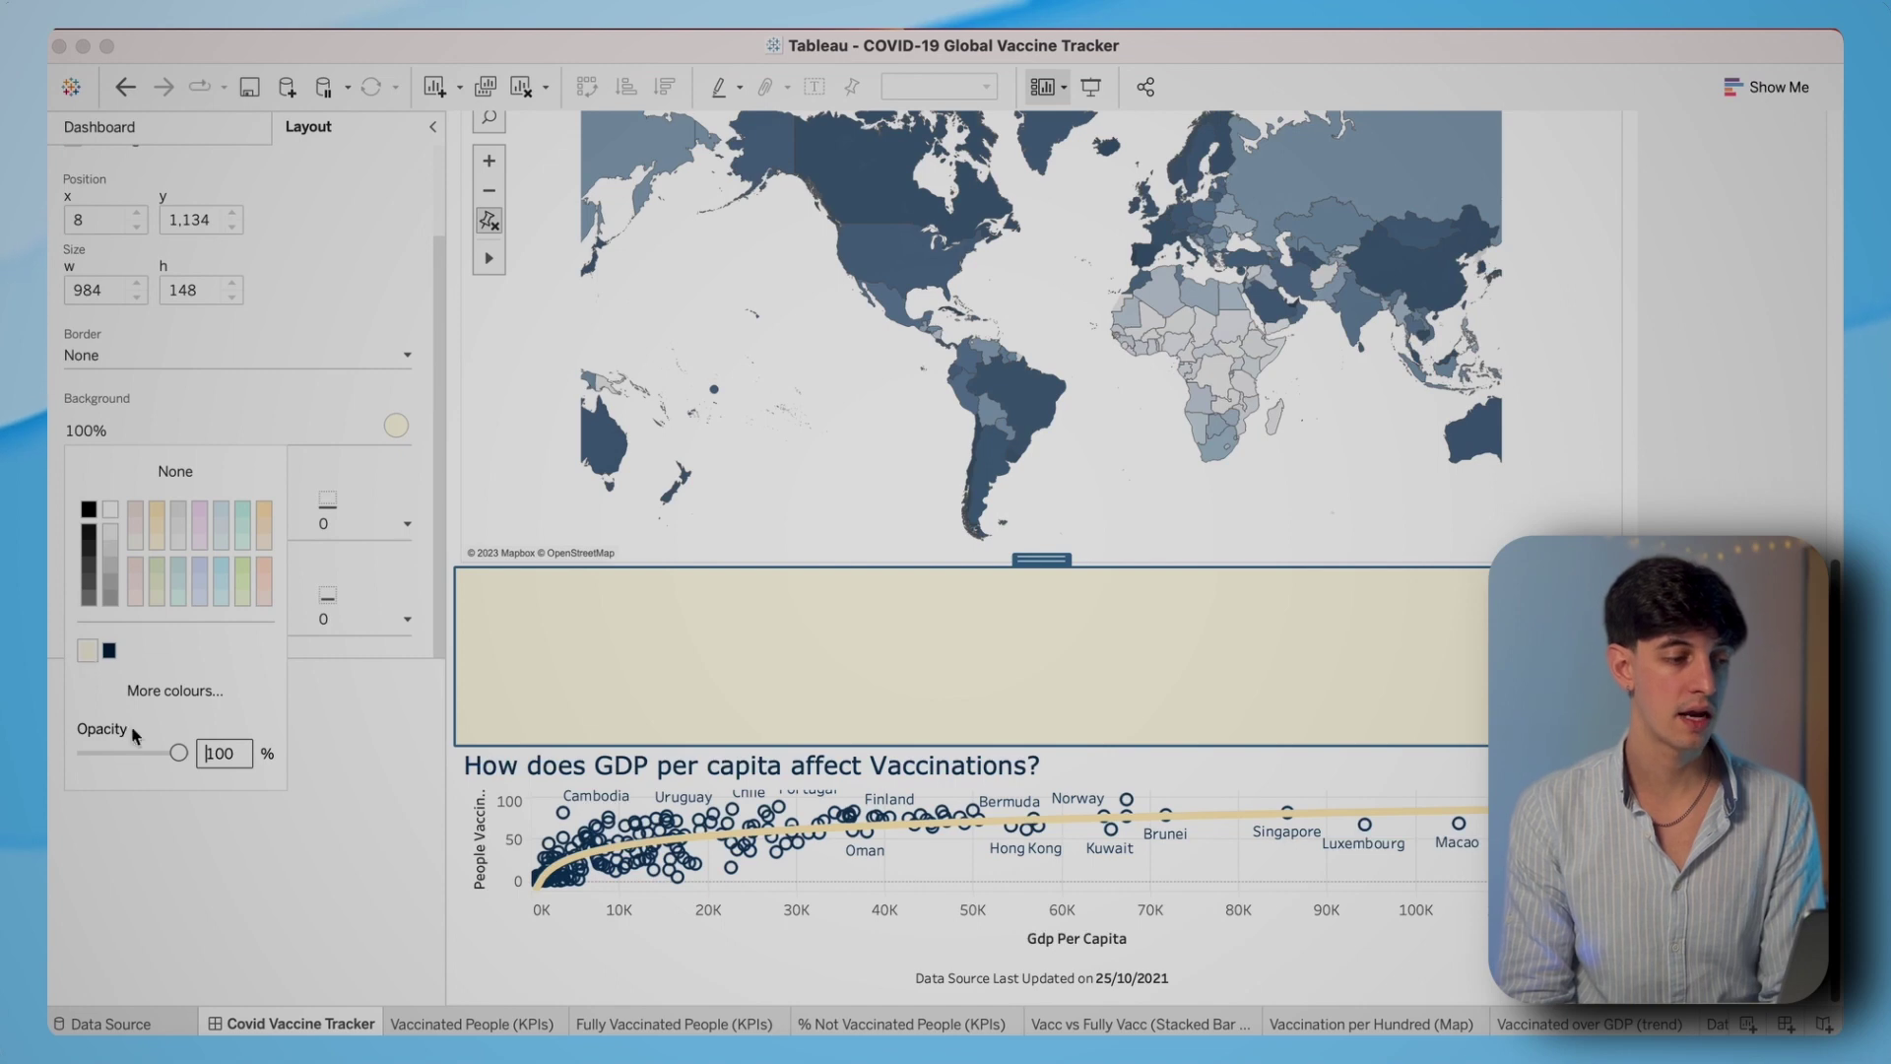
left_click(192, 847)
left_click(569, 646)
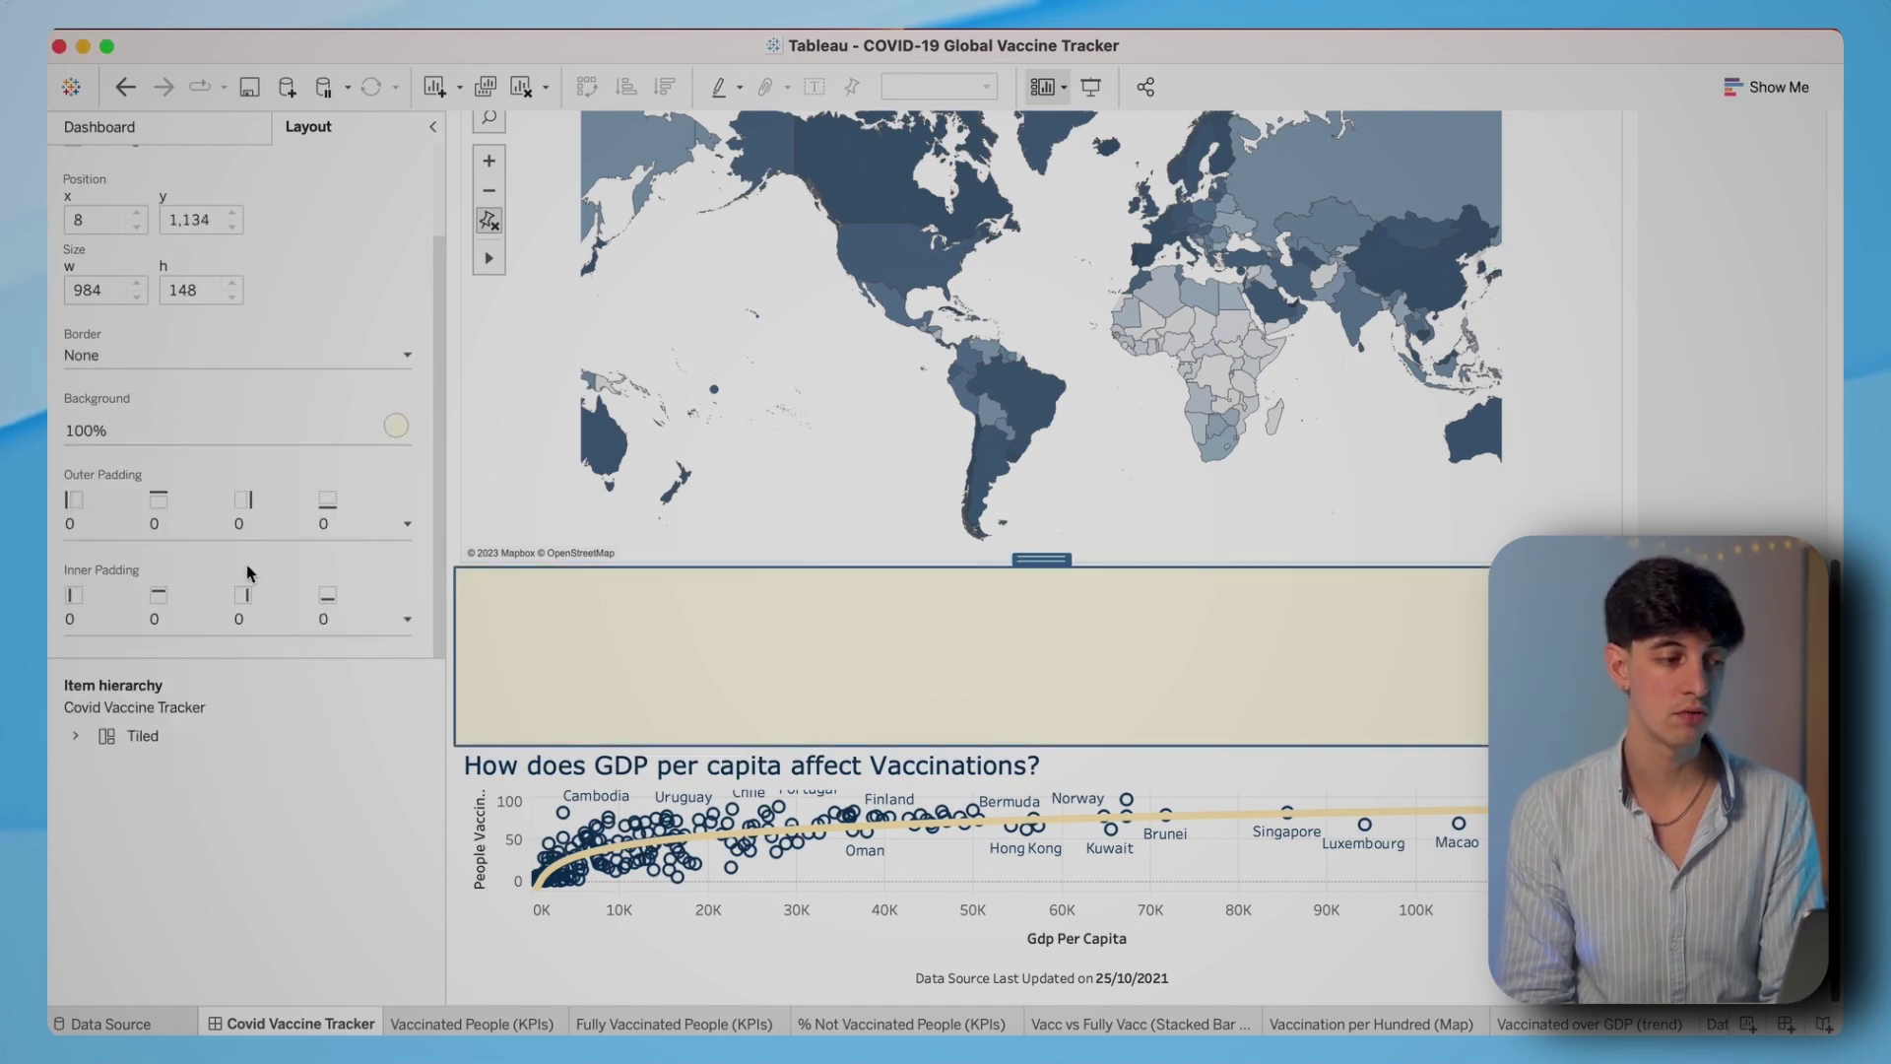
- Set the cream container's top and bottom outer padding to 20 and its height to 70 pixels
left_click(181, 535)
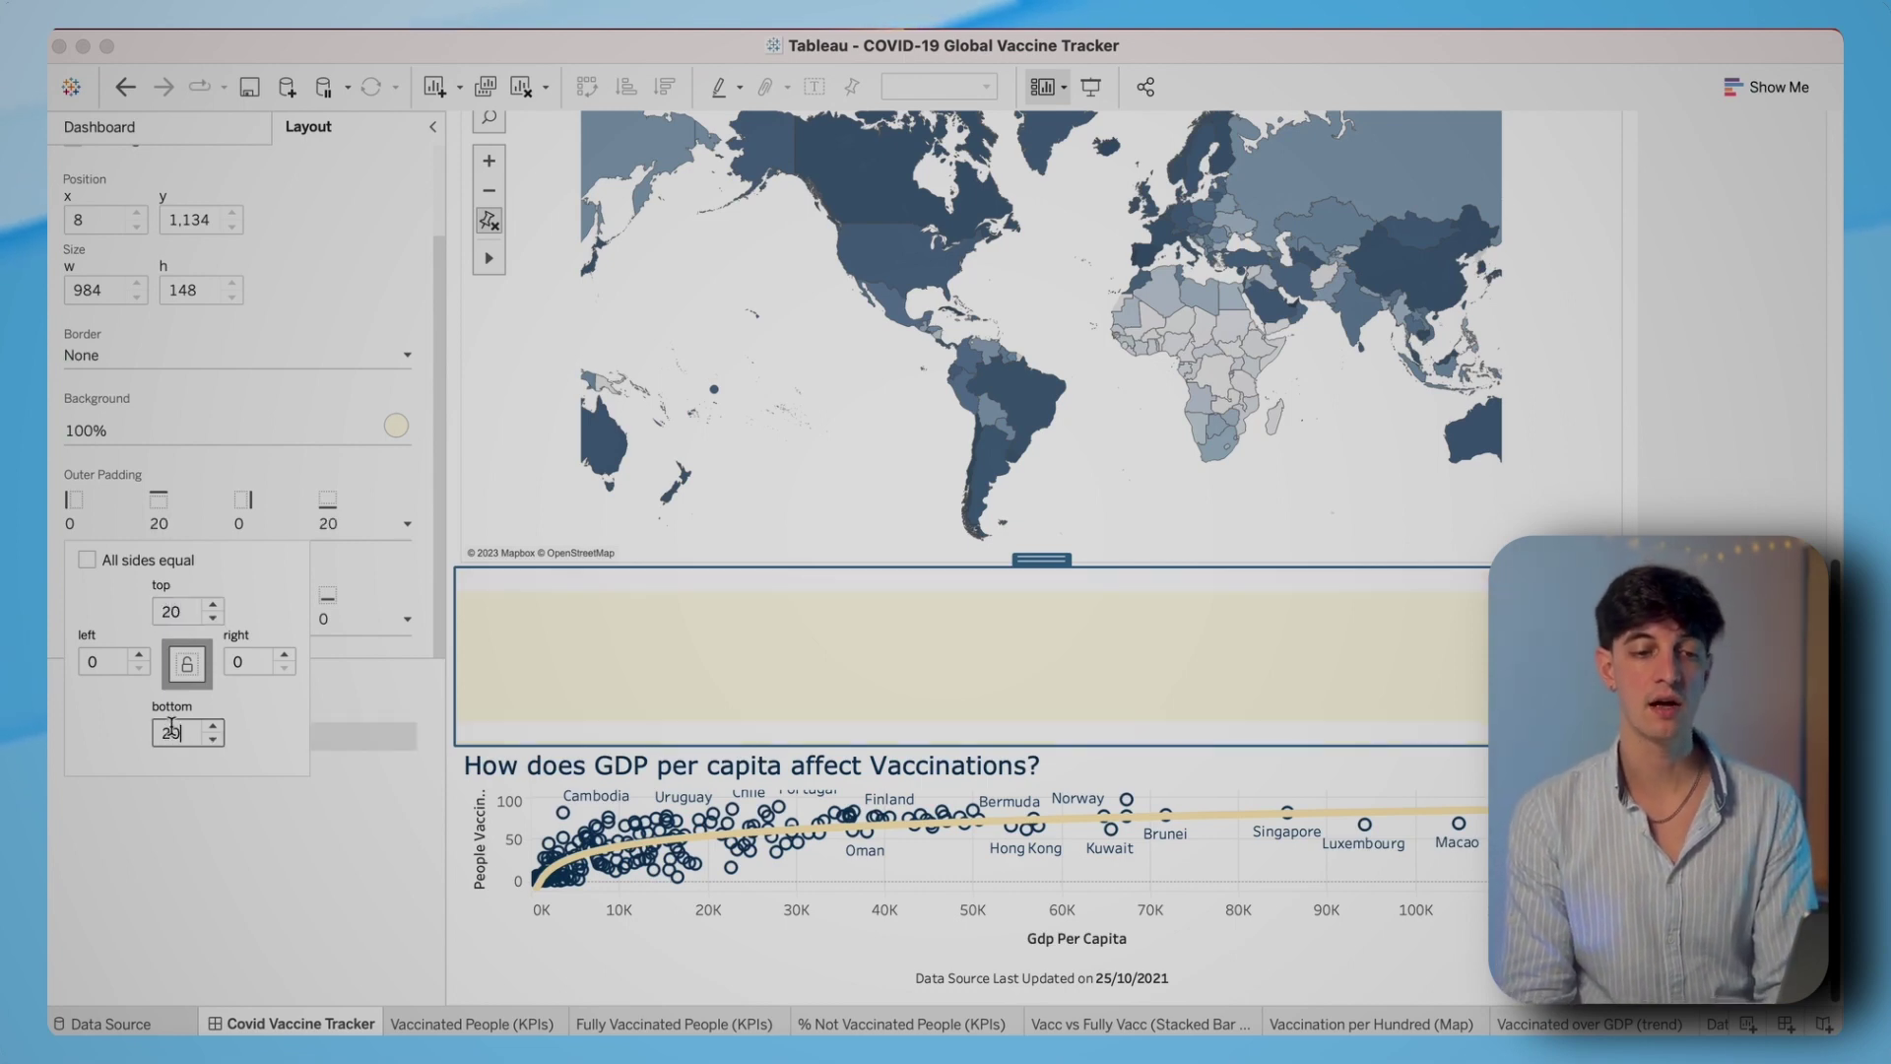
left_click(253, 827)
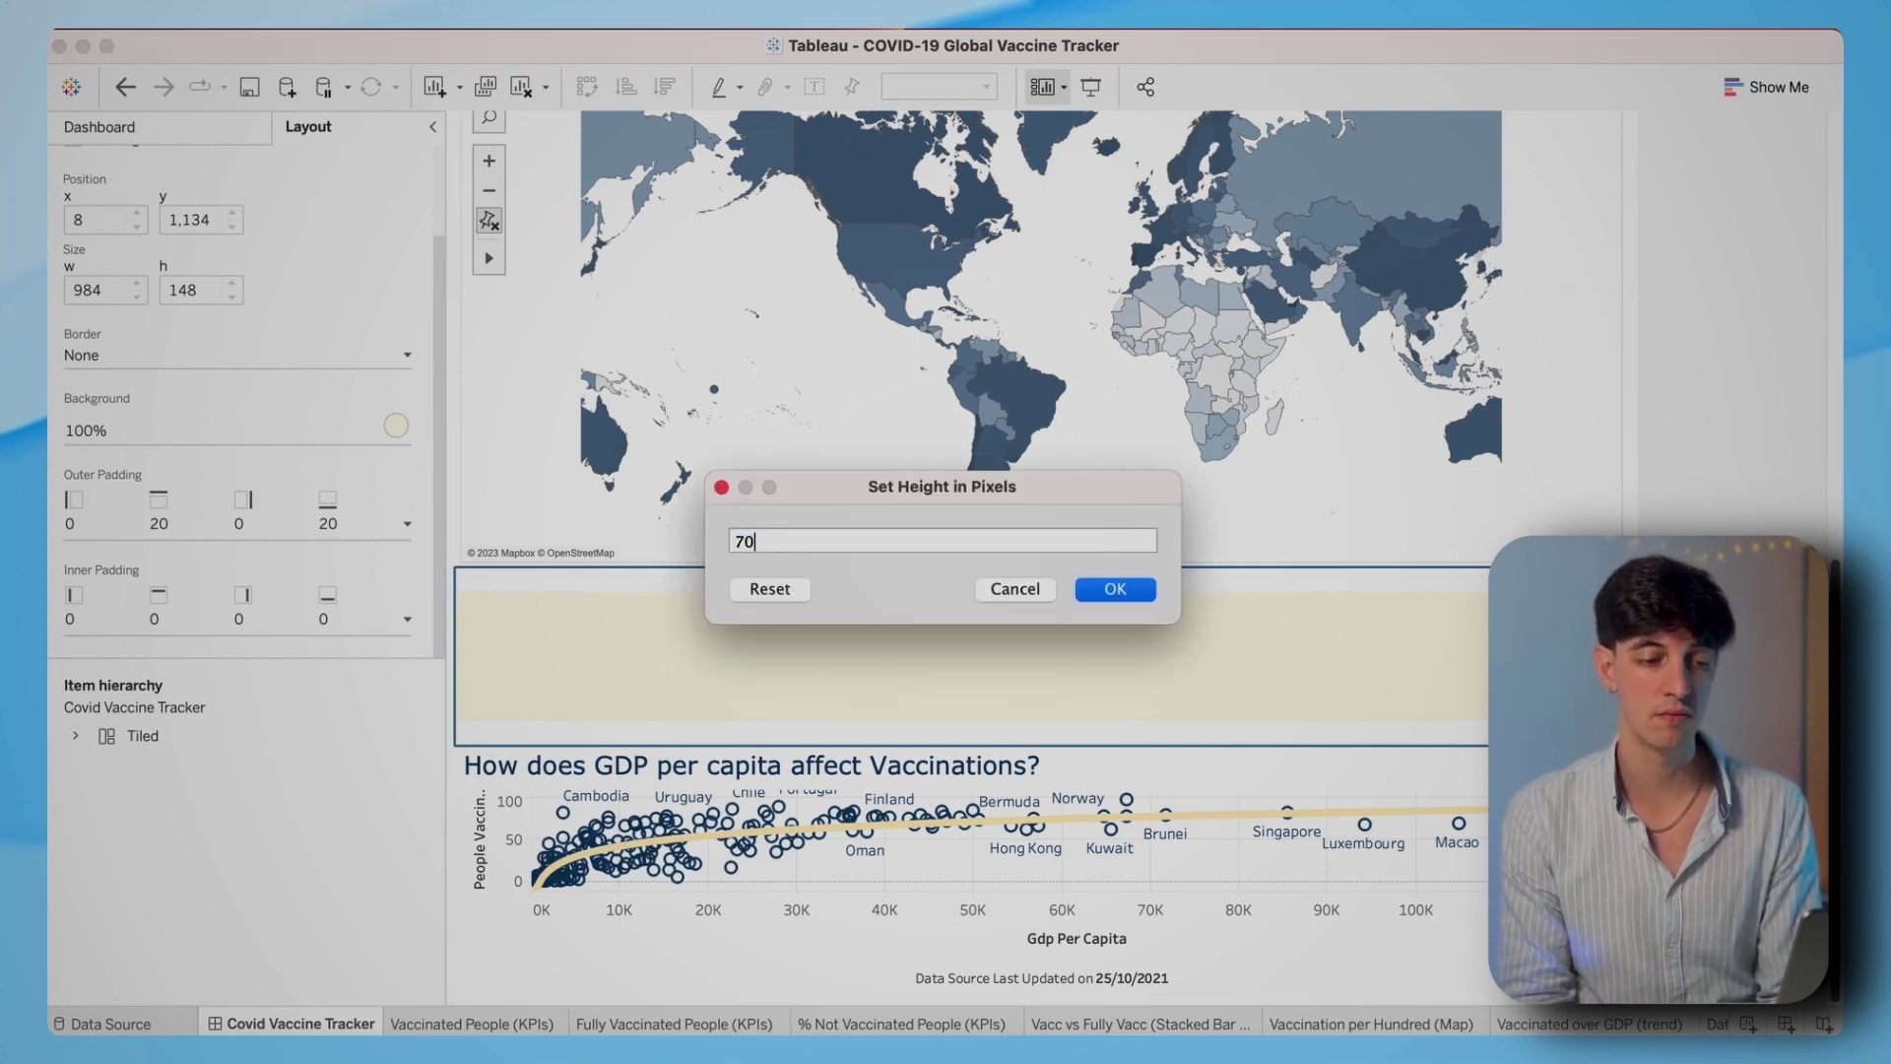
type("70")
key("Return")
key("Escape")
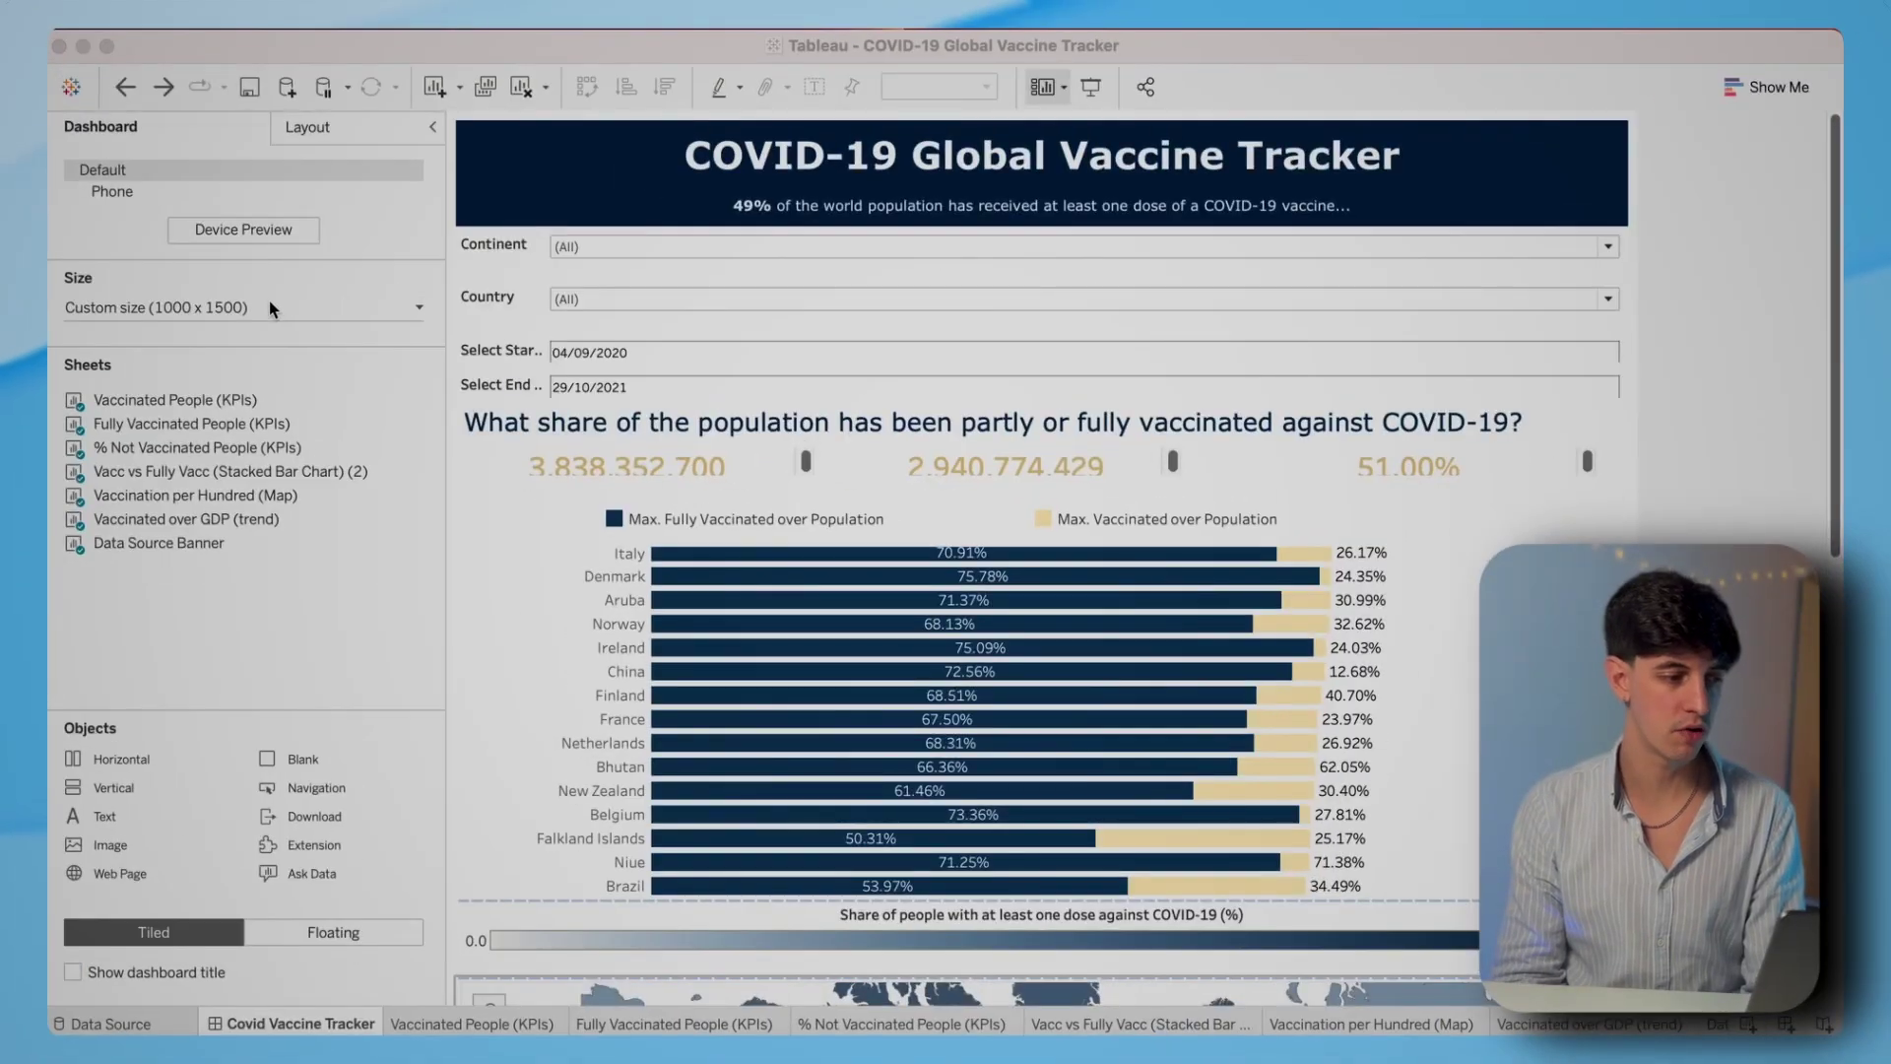
- Set the dashboard's fixed custom height to 2200 px, keeping the width of 1000 px
left_click(270, 306)
double_click(284, 451)
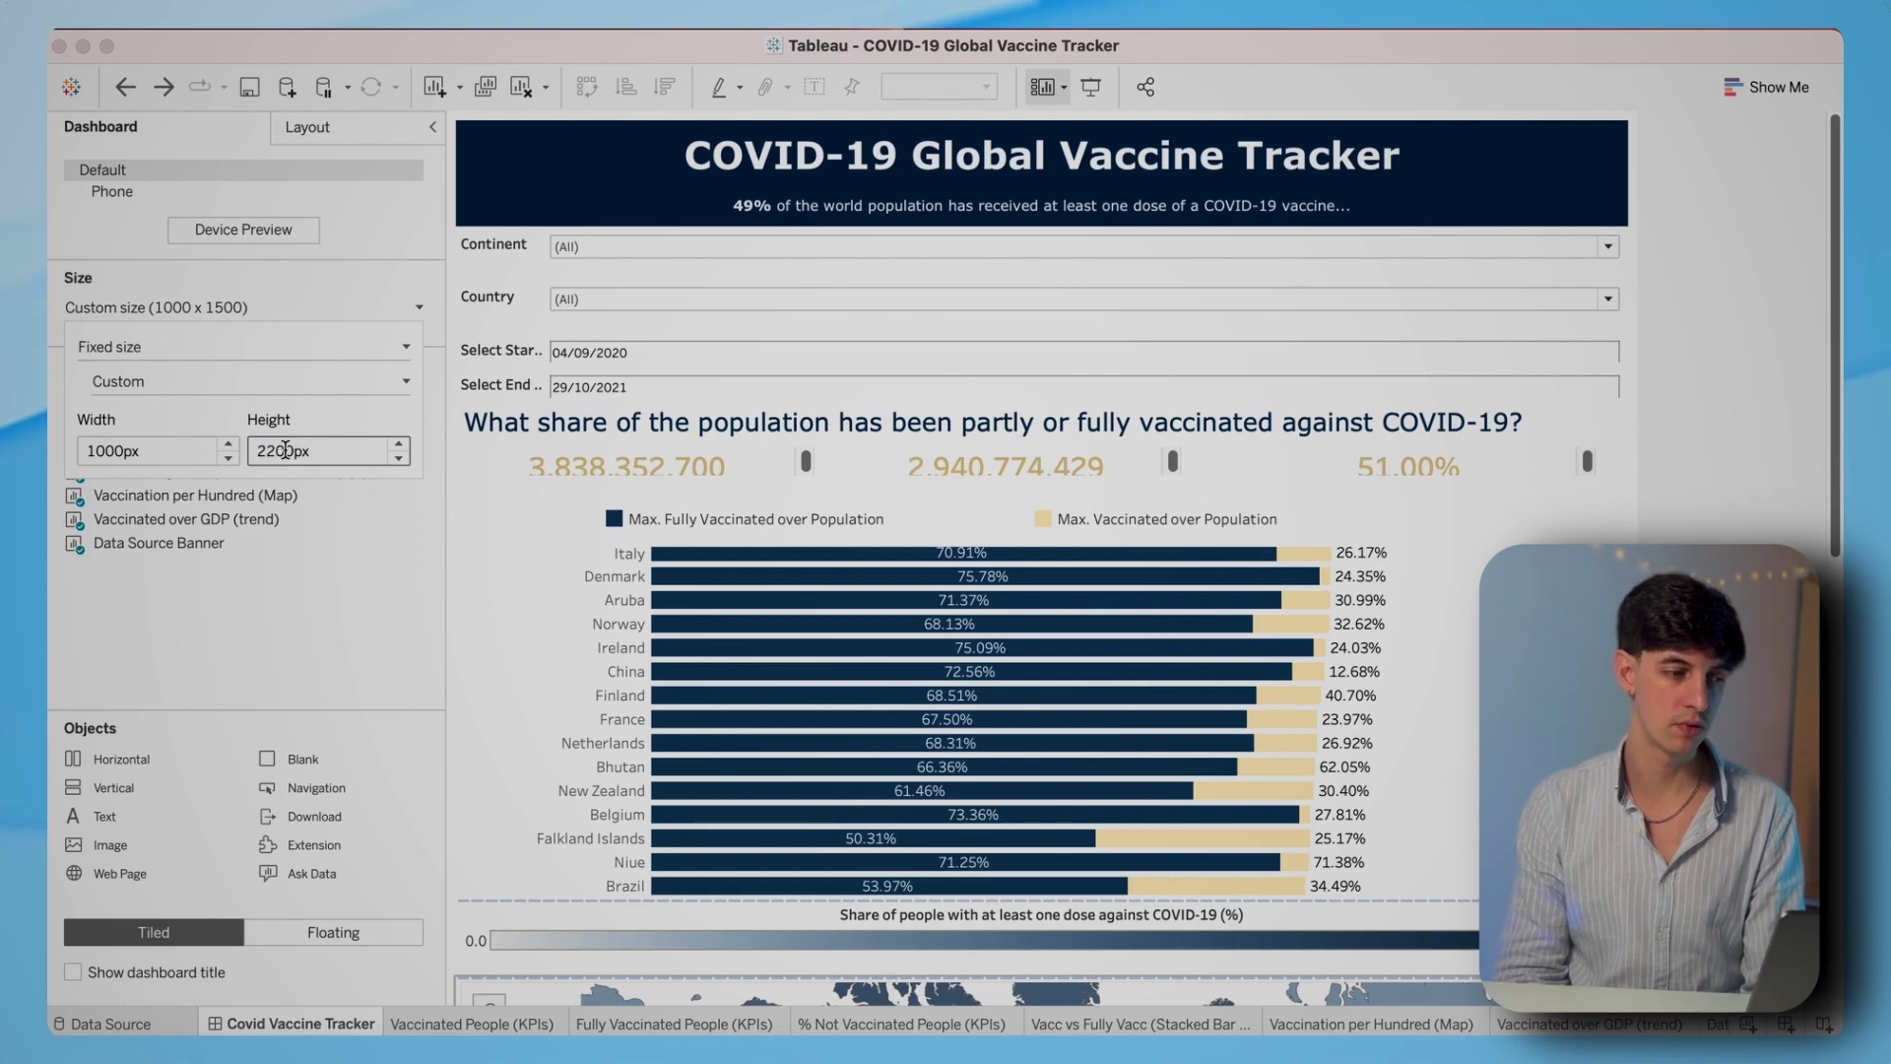
key("Return")
left_click(545, 260)
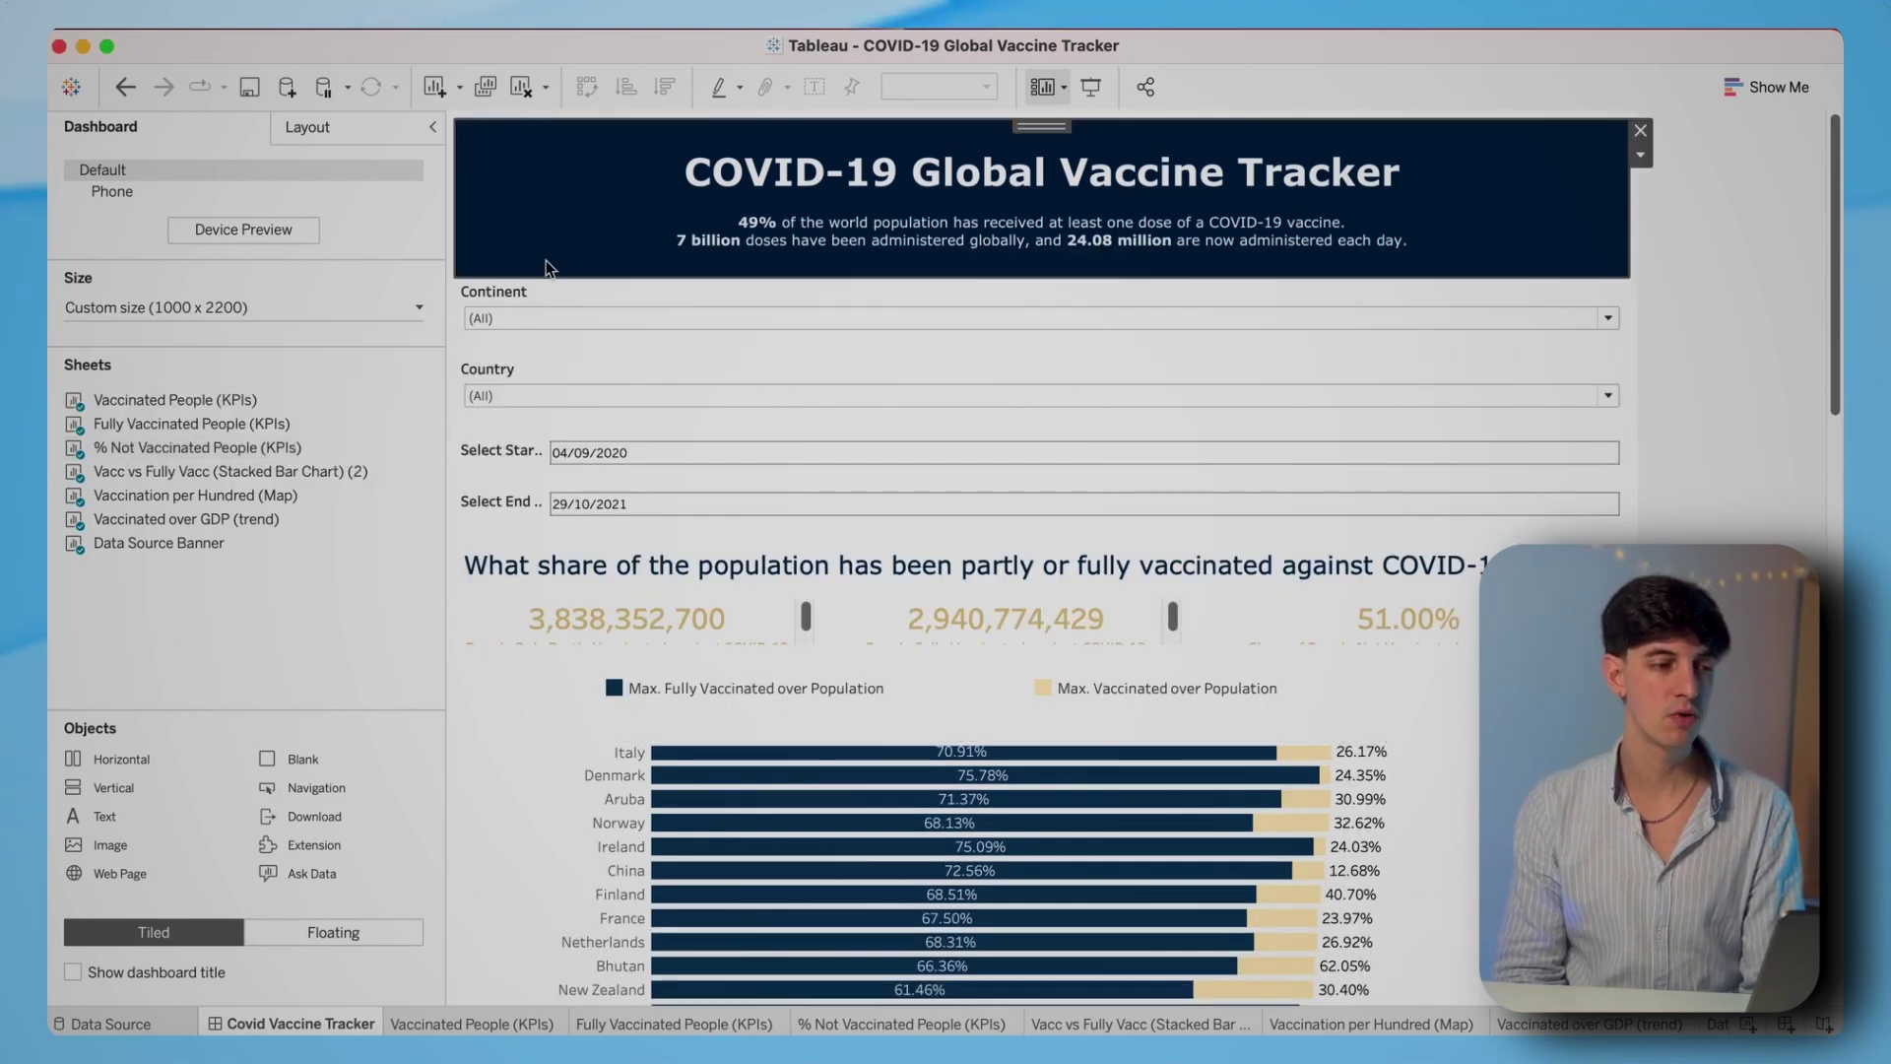
left_click_drag(545, 247, 546, 212)
left_click_drag(197, 495, 208, 686)
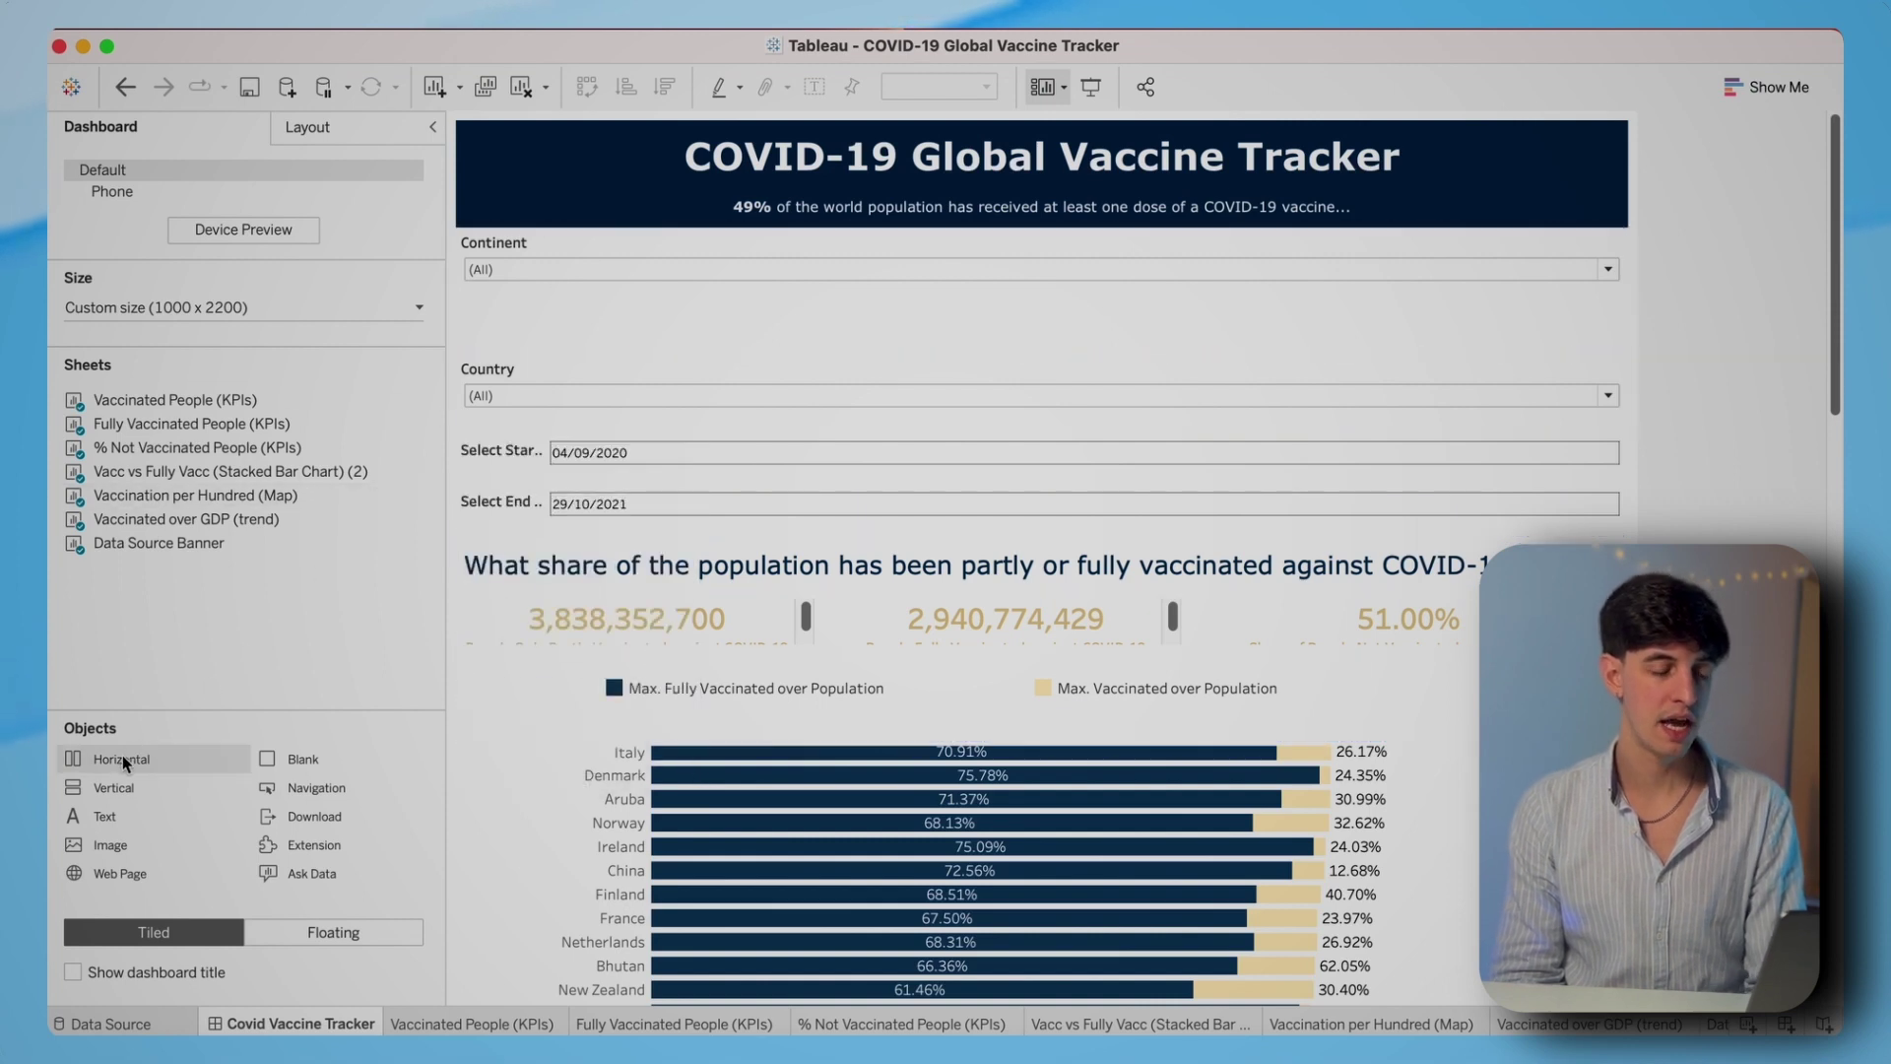
left_click_drag(118, 760, 585, 352)
left_click(569, 240)
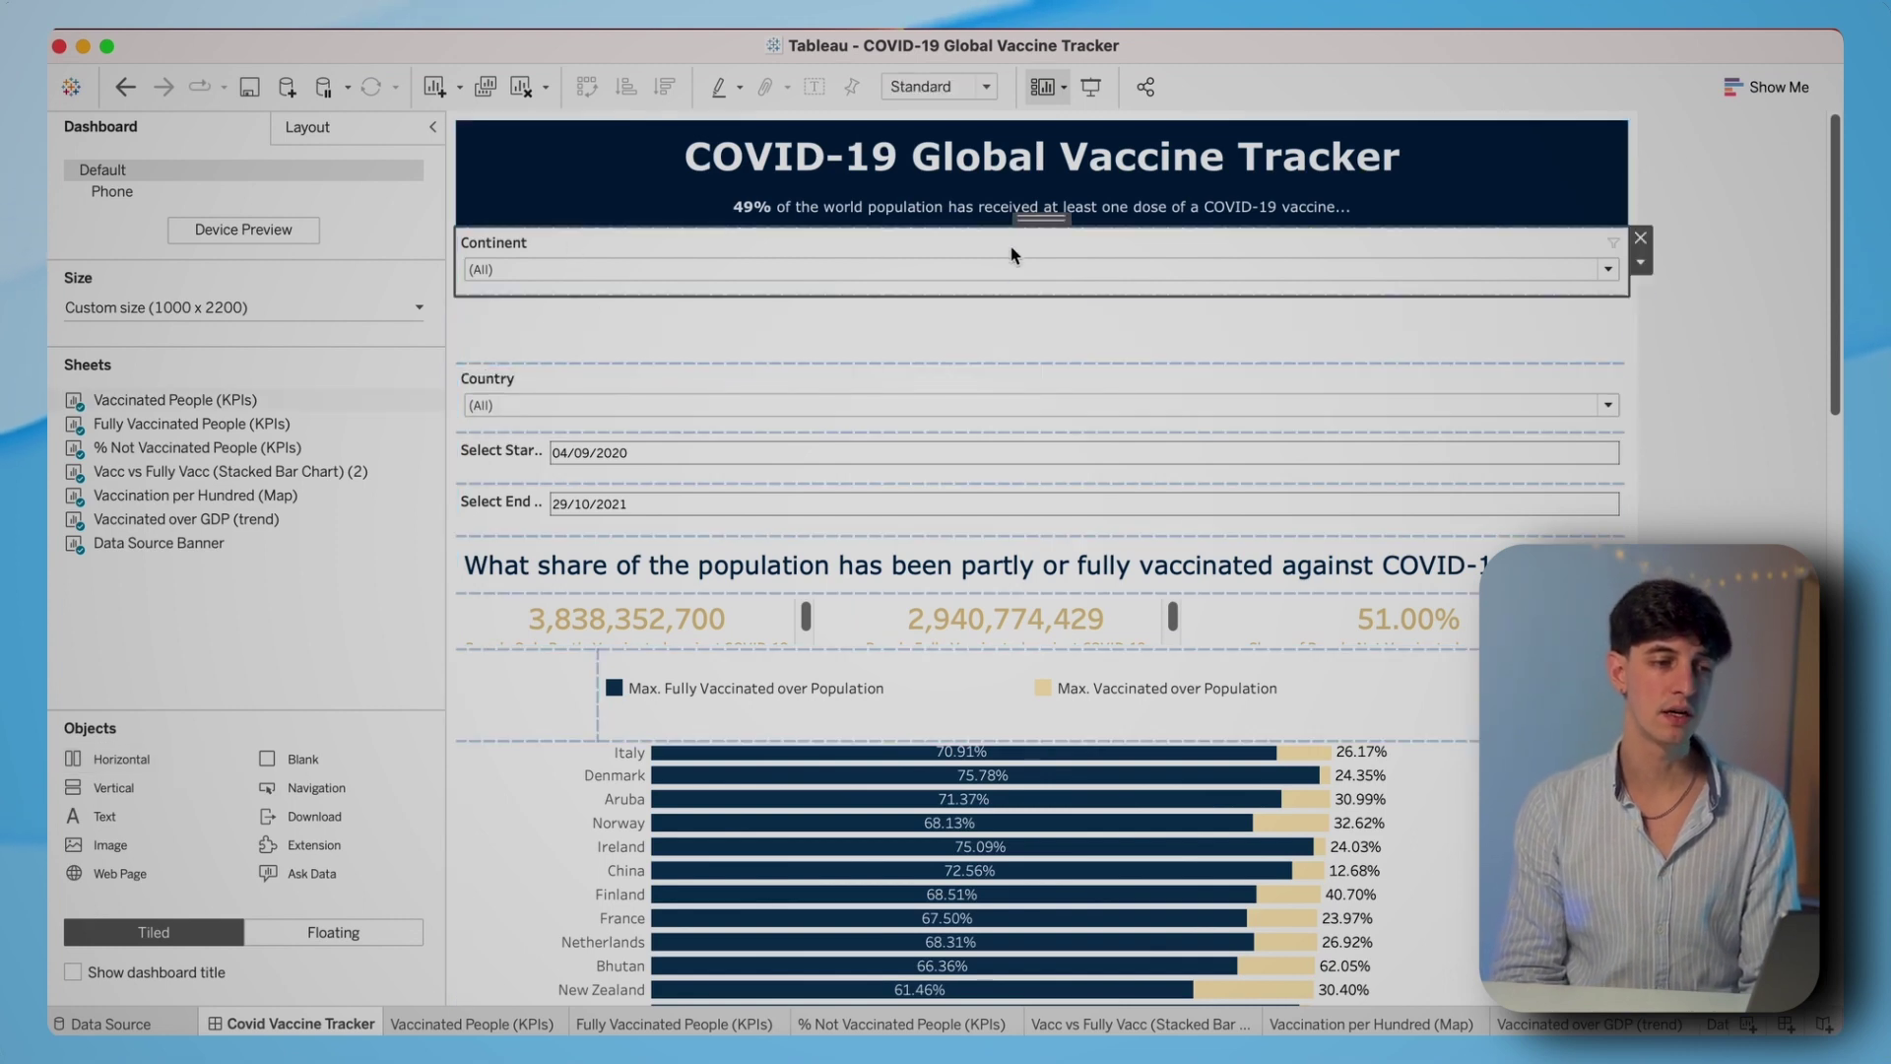
left_click_drag(1042, 217, 1000, 281)
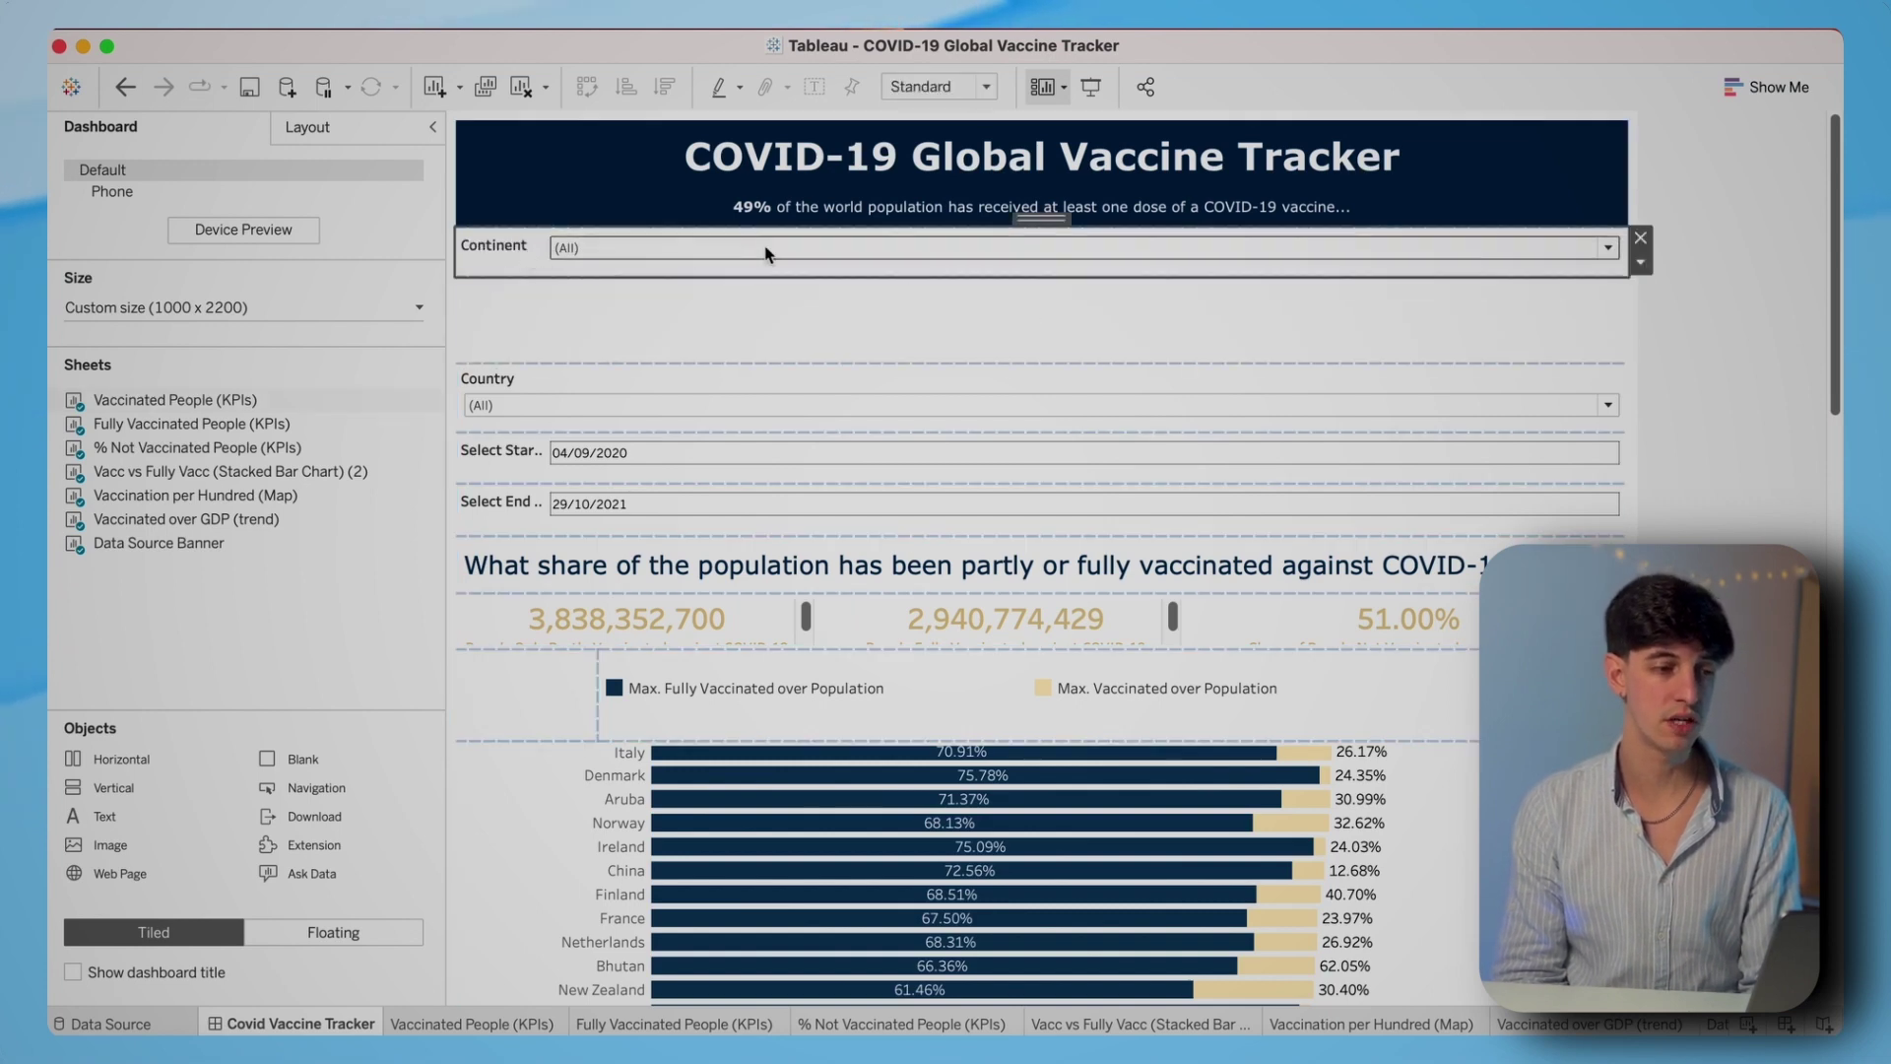
left_click_drag(1037, 218, 867, 317)
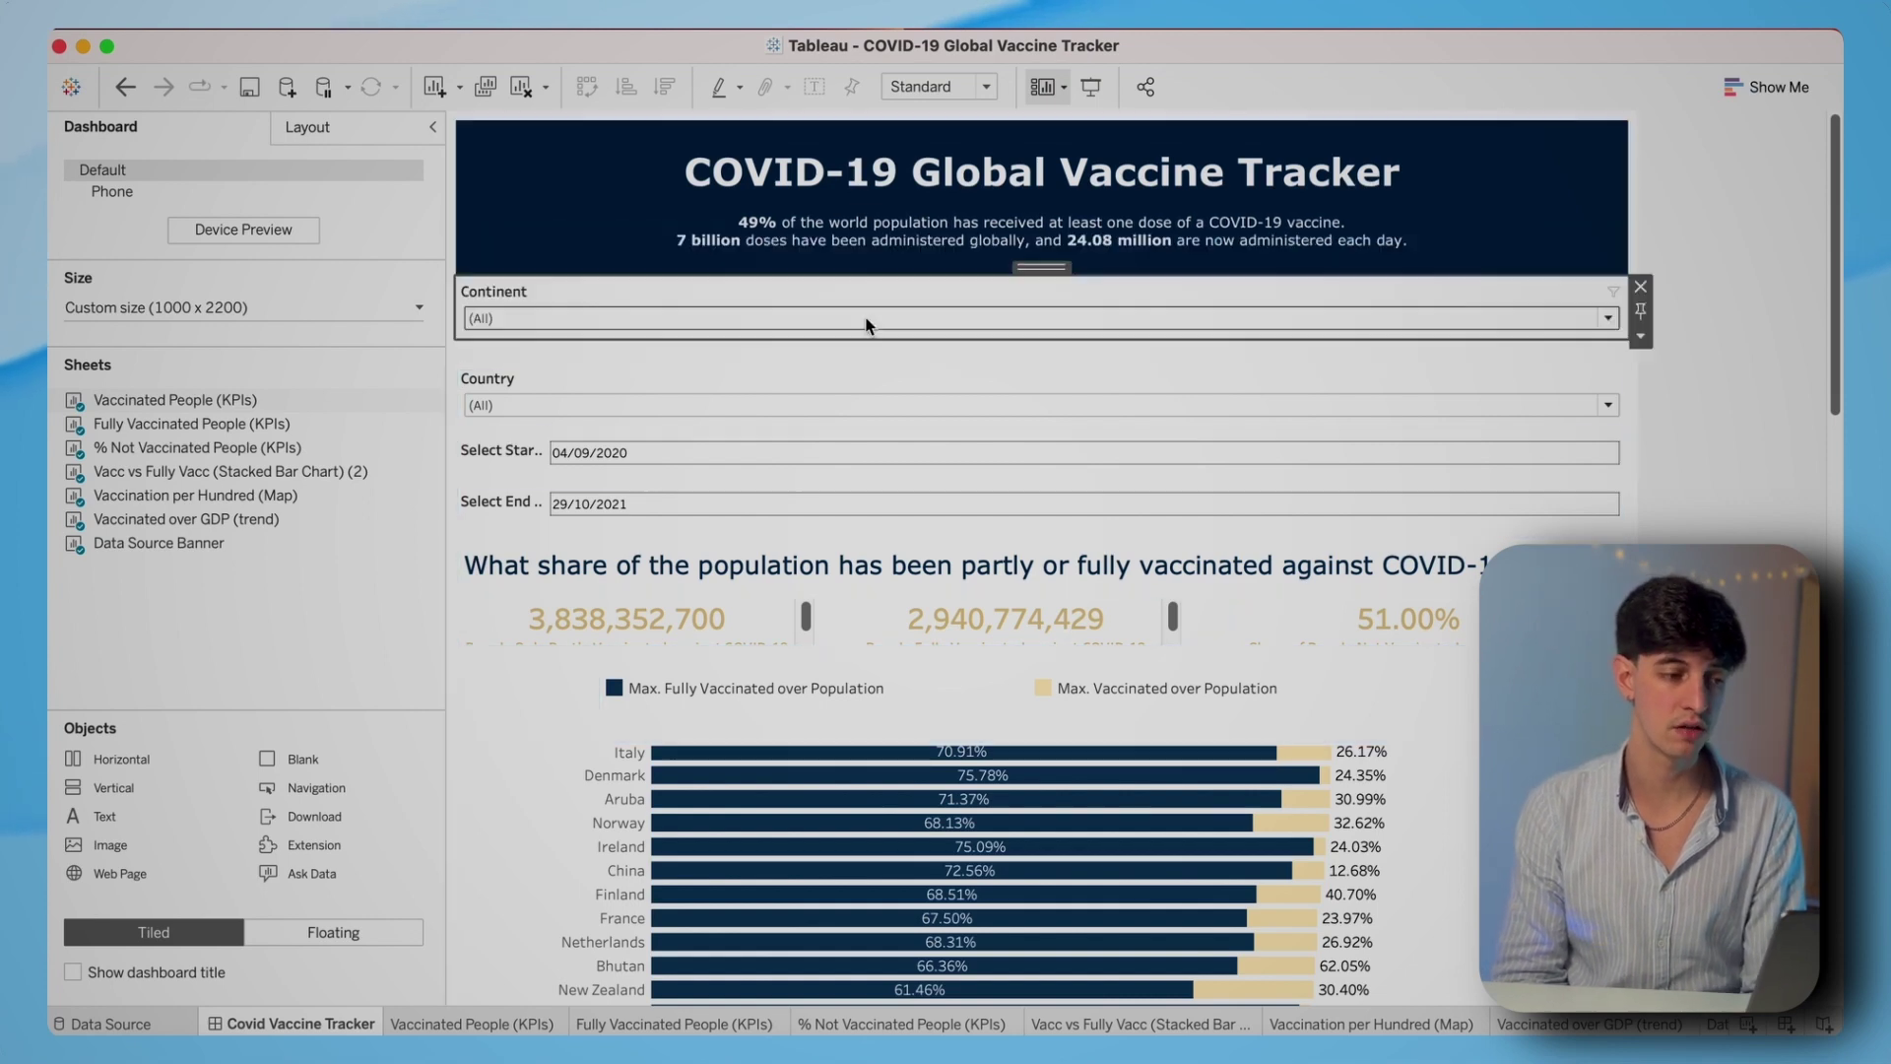
- Resize the Country filter's upper edge so it sits compactly right beneath the Continent filter
left_click(689, 376)
left_click_drag(1030, 359, 971, 321)
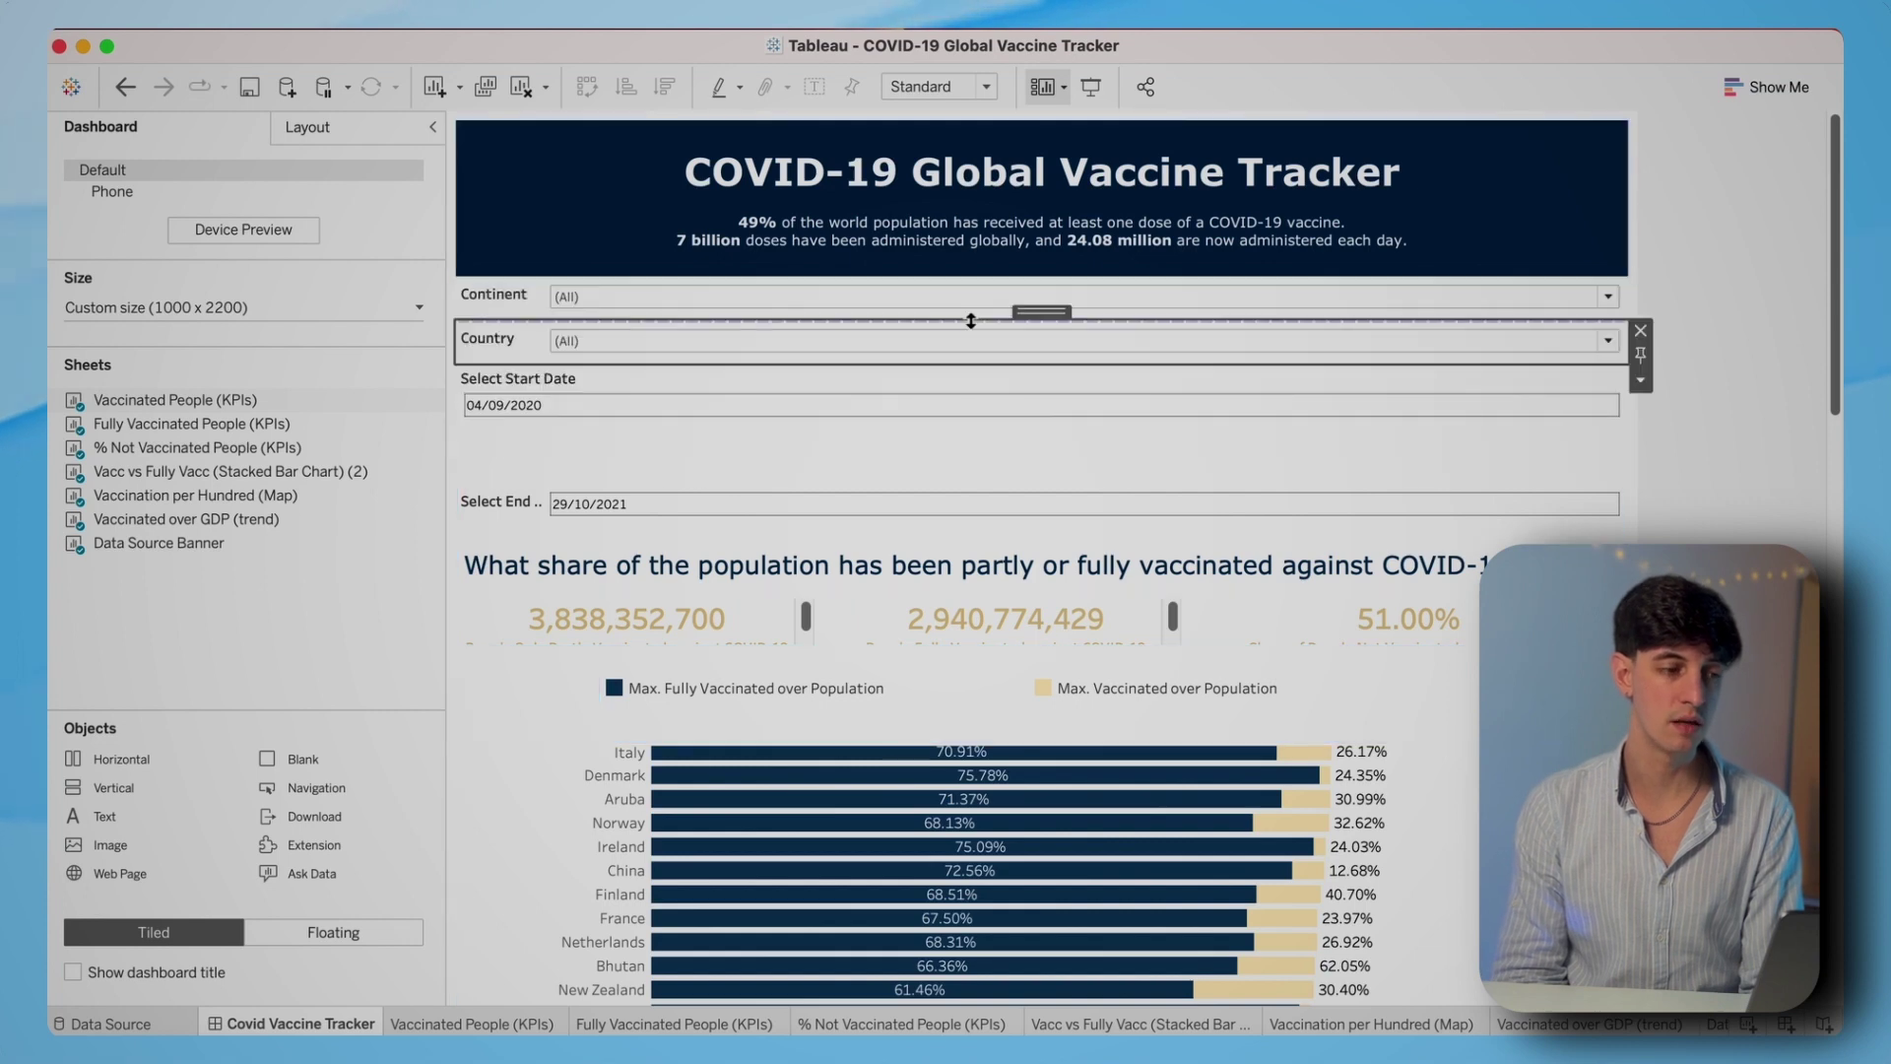
double_click(508, 304)
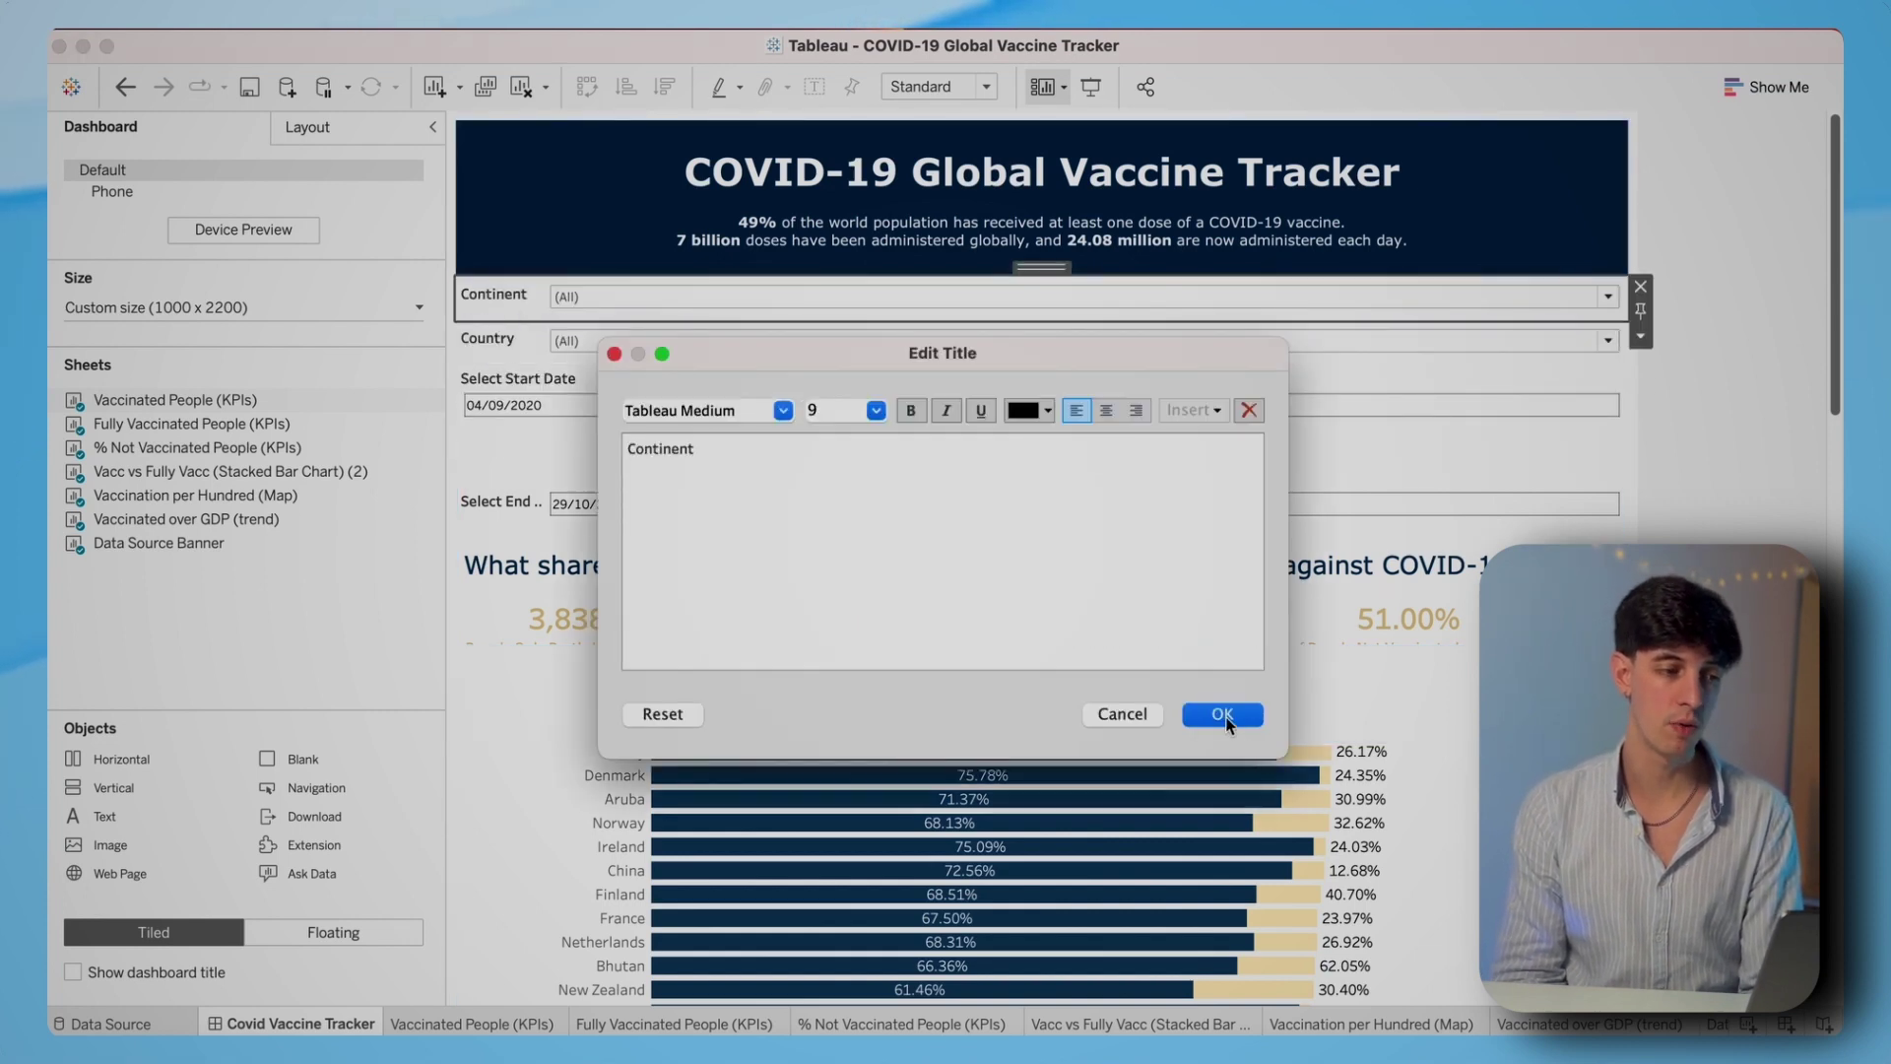
left_click(1222, 715)
right_click(499, 298)
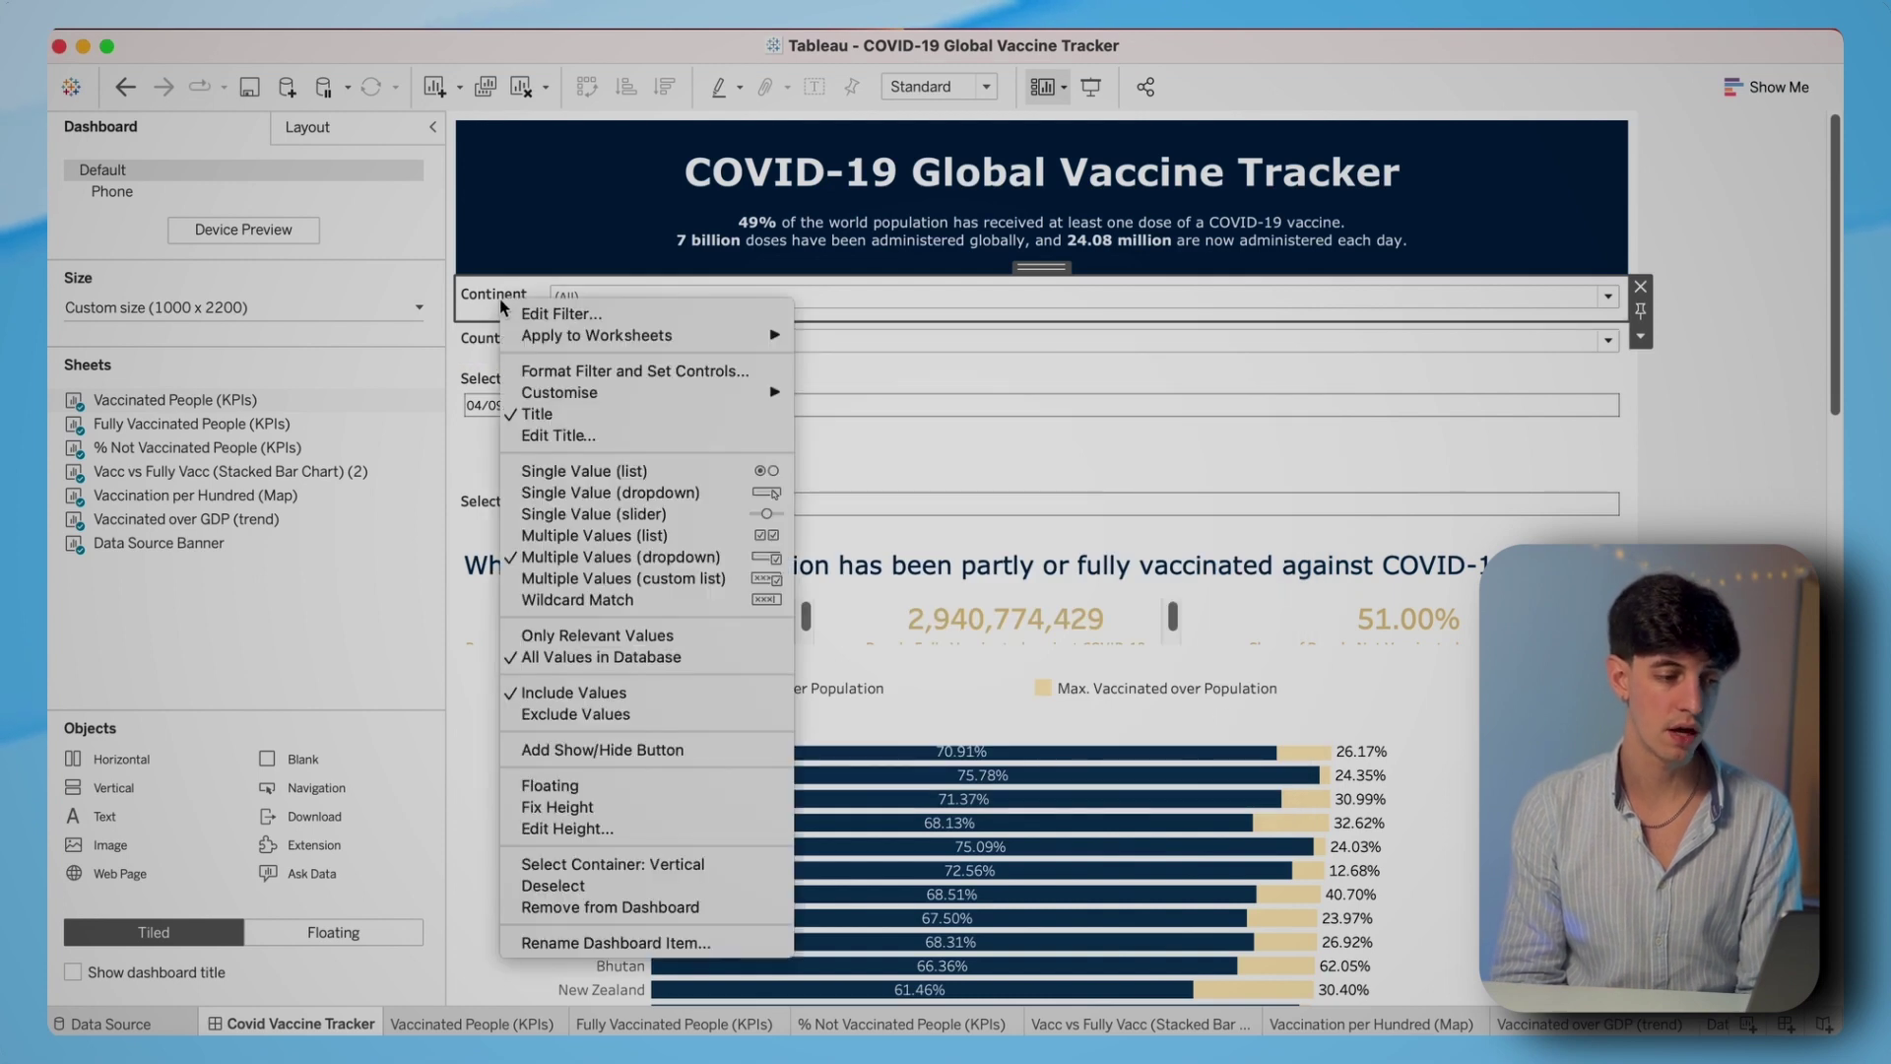
left_click(581, 864)
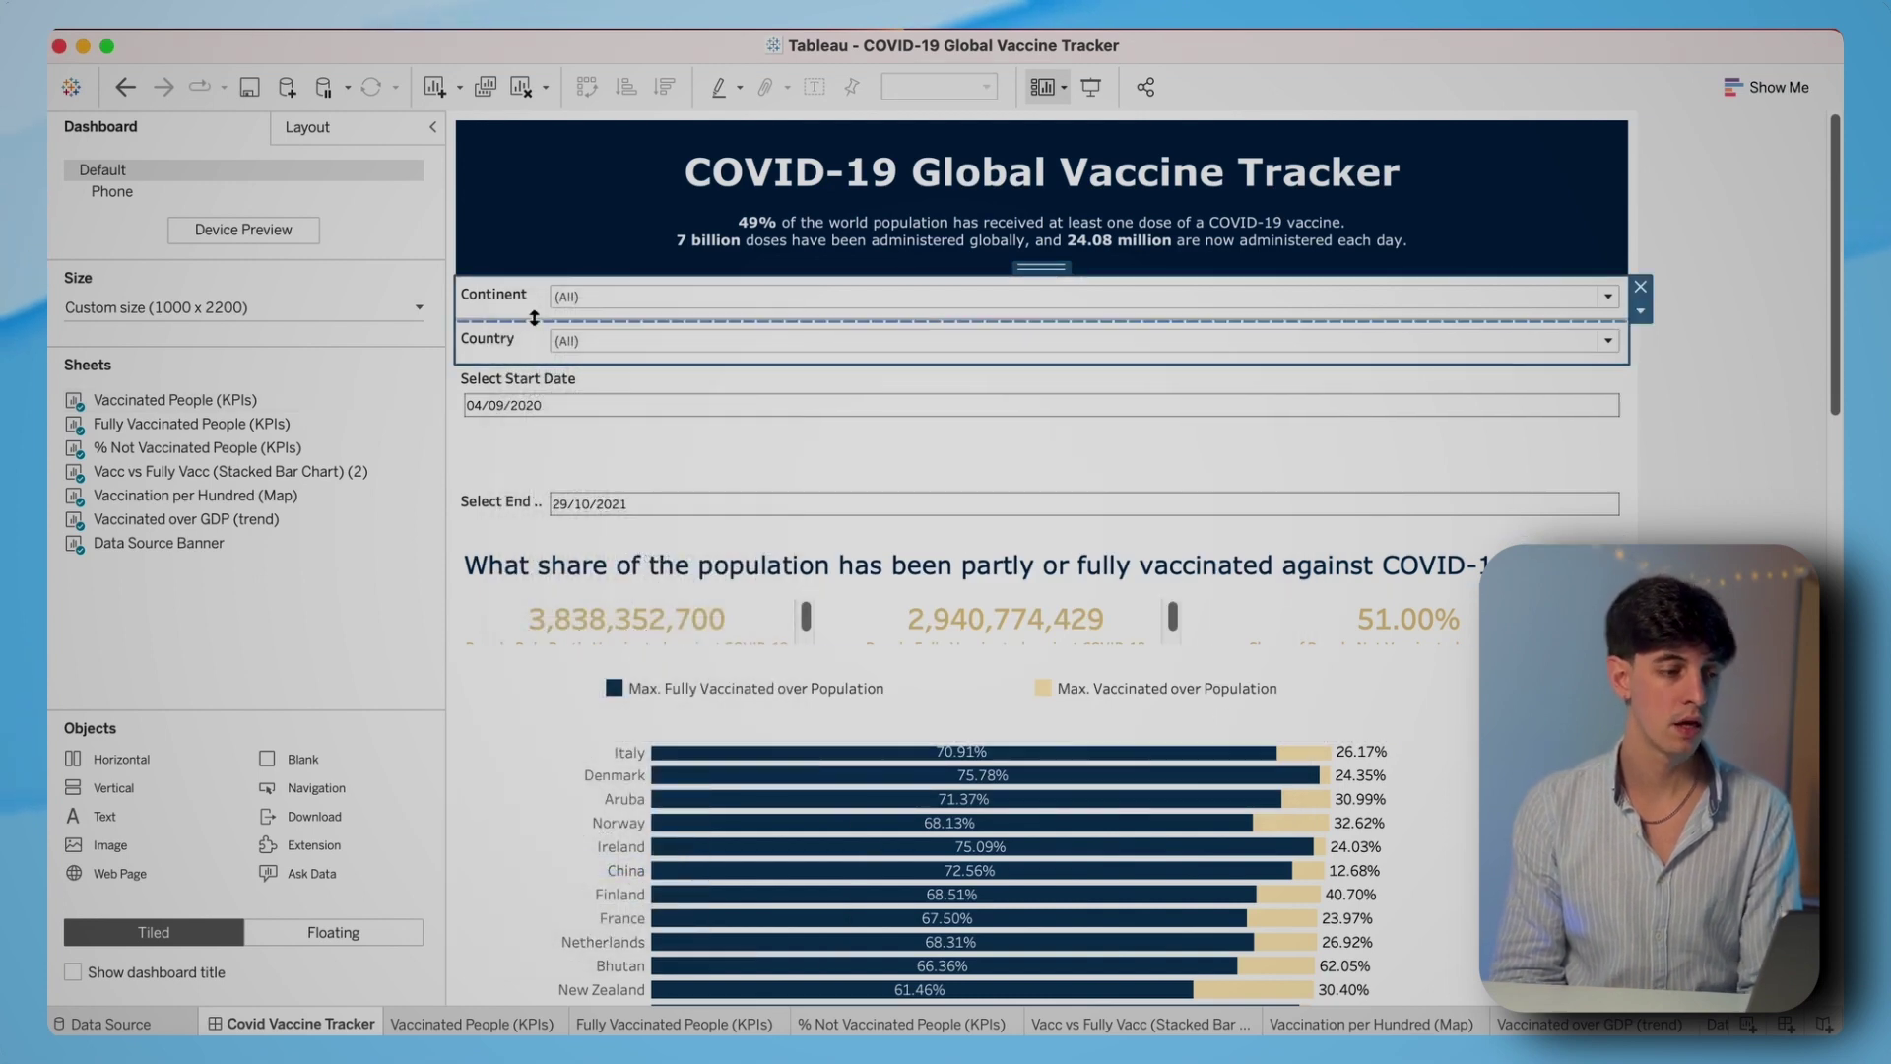
left_click(1687, 361)
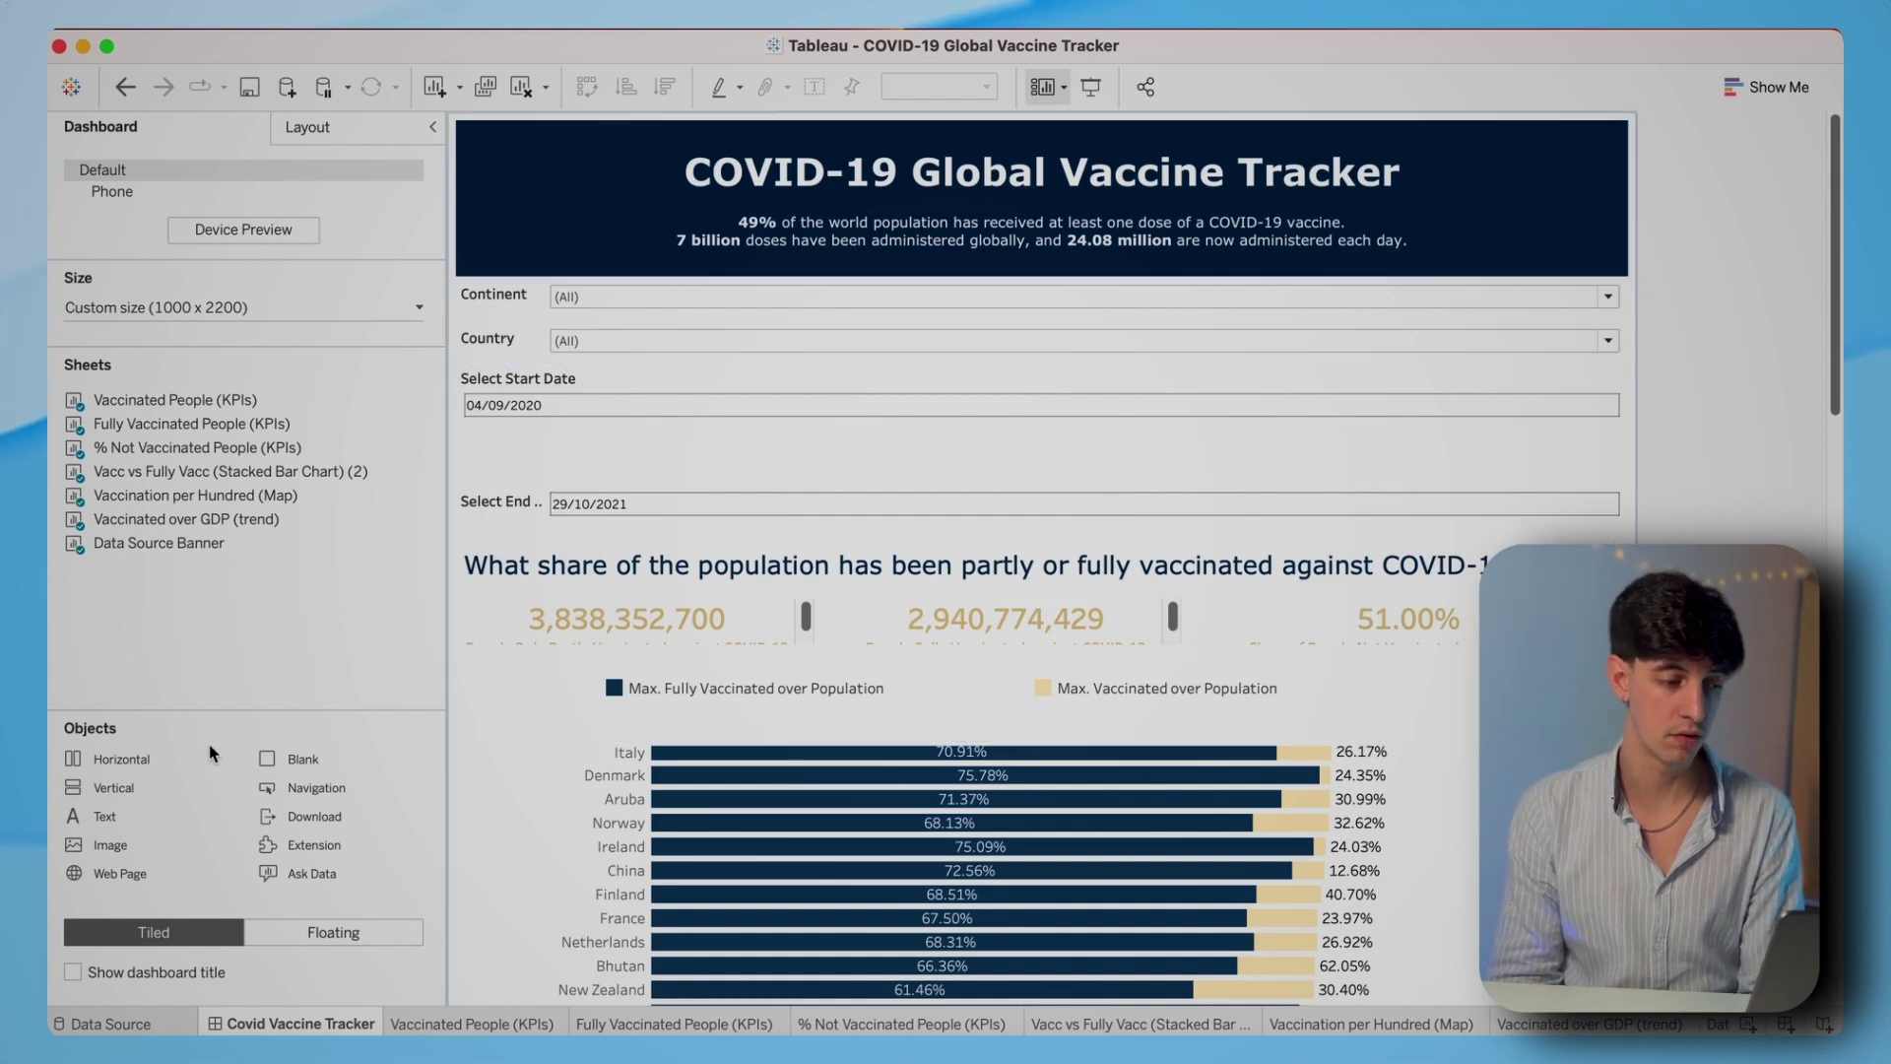
- Insert a vertical container beneath the Country filter, place the start and end date controls in it, and make them compact
left_click_drag(197, 787, 642, 364)
left_click(594, 440)
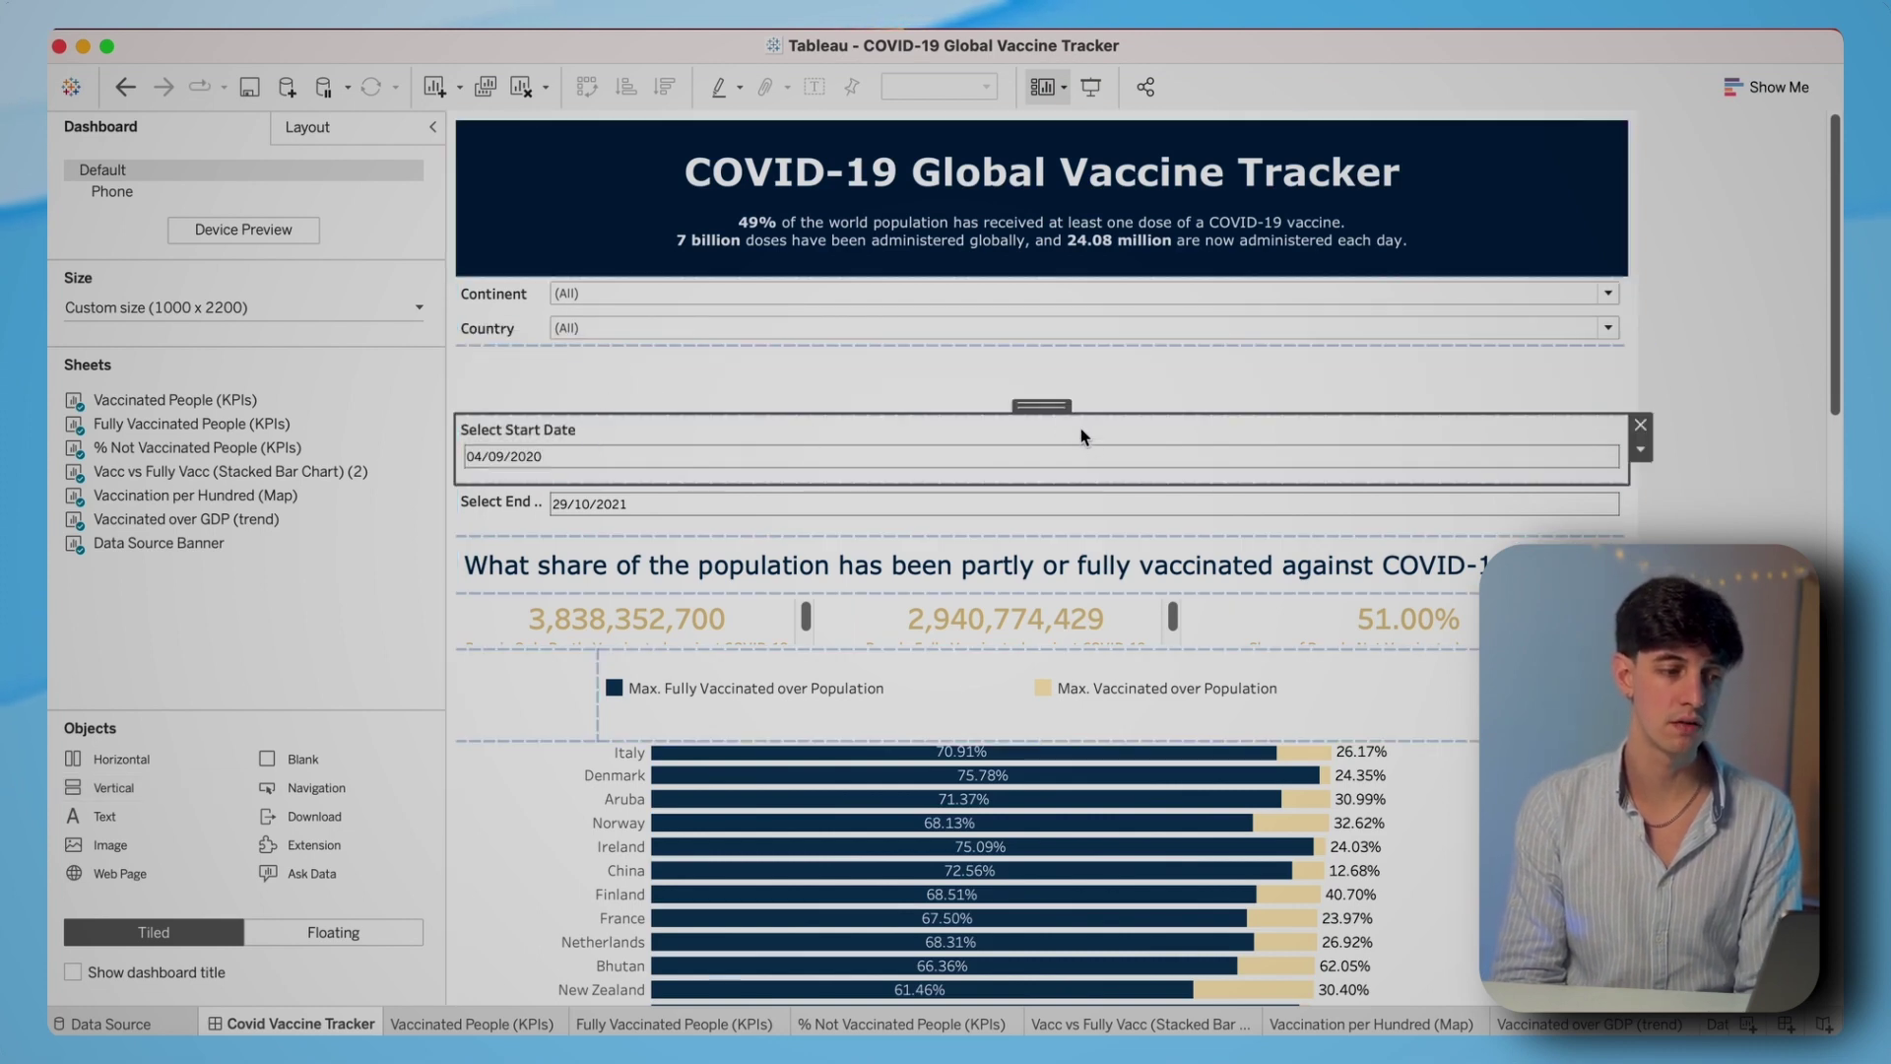
left_click_drag(1041, 404, 1149, 395)
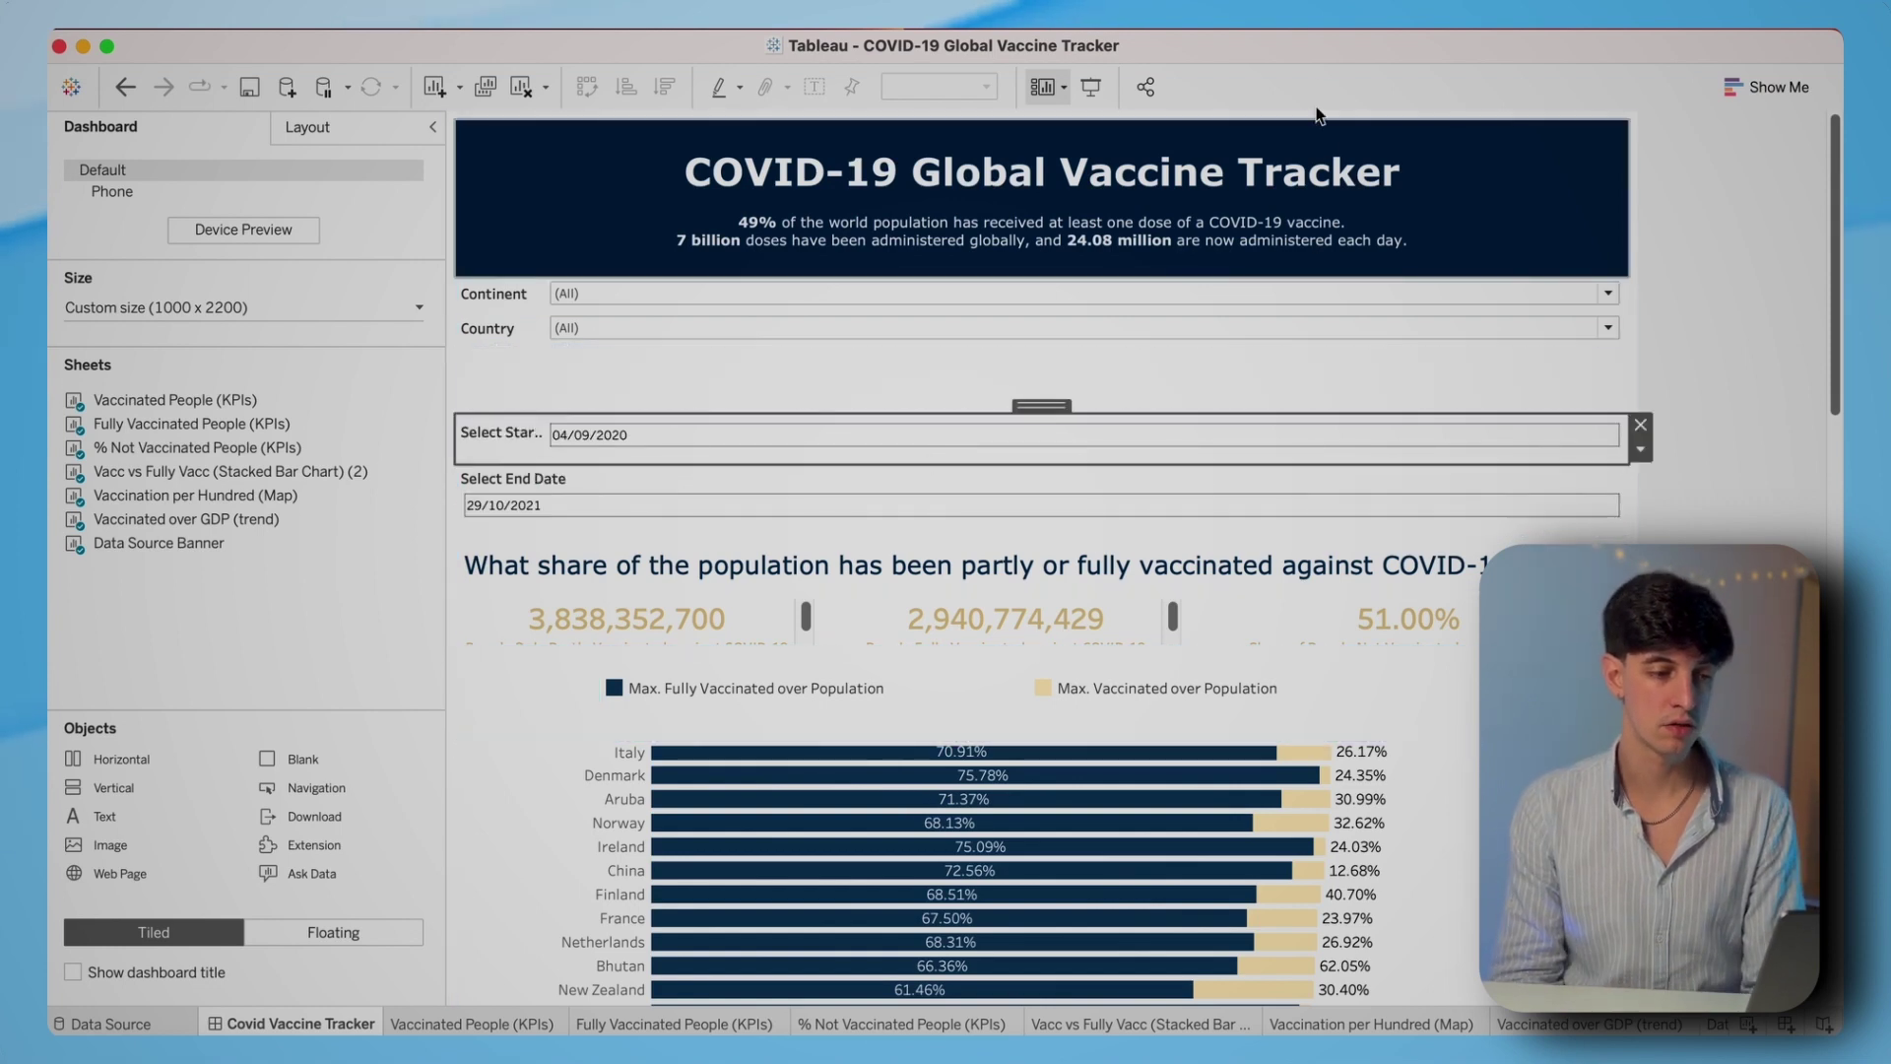
left_click(783, 445)
left_click_drag(999, 422, 975, 388)
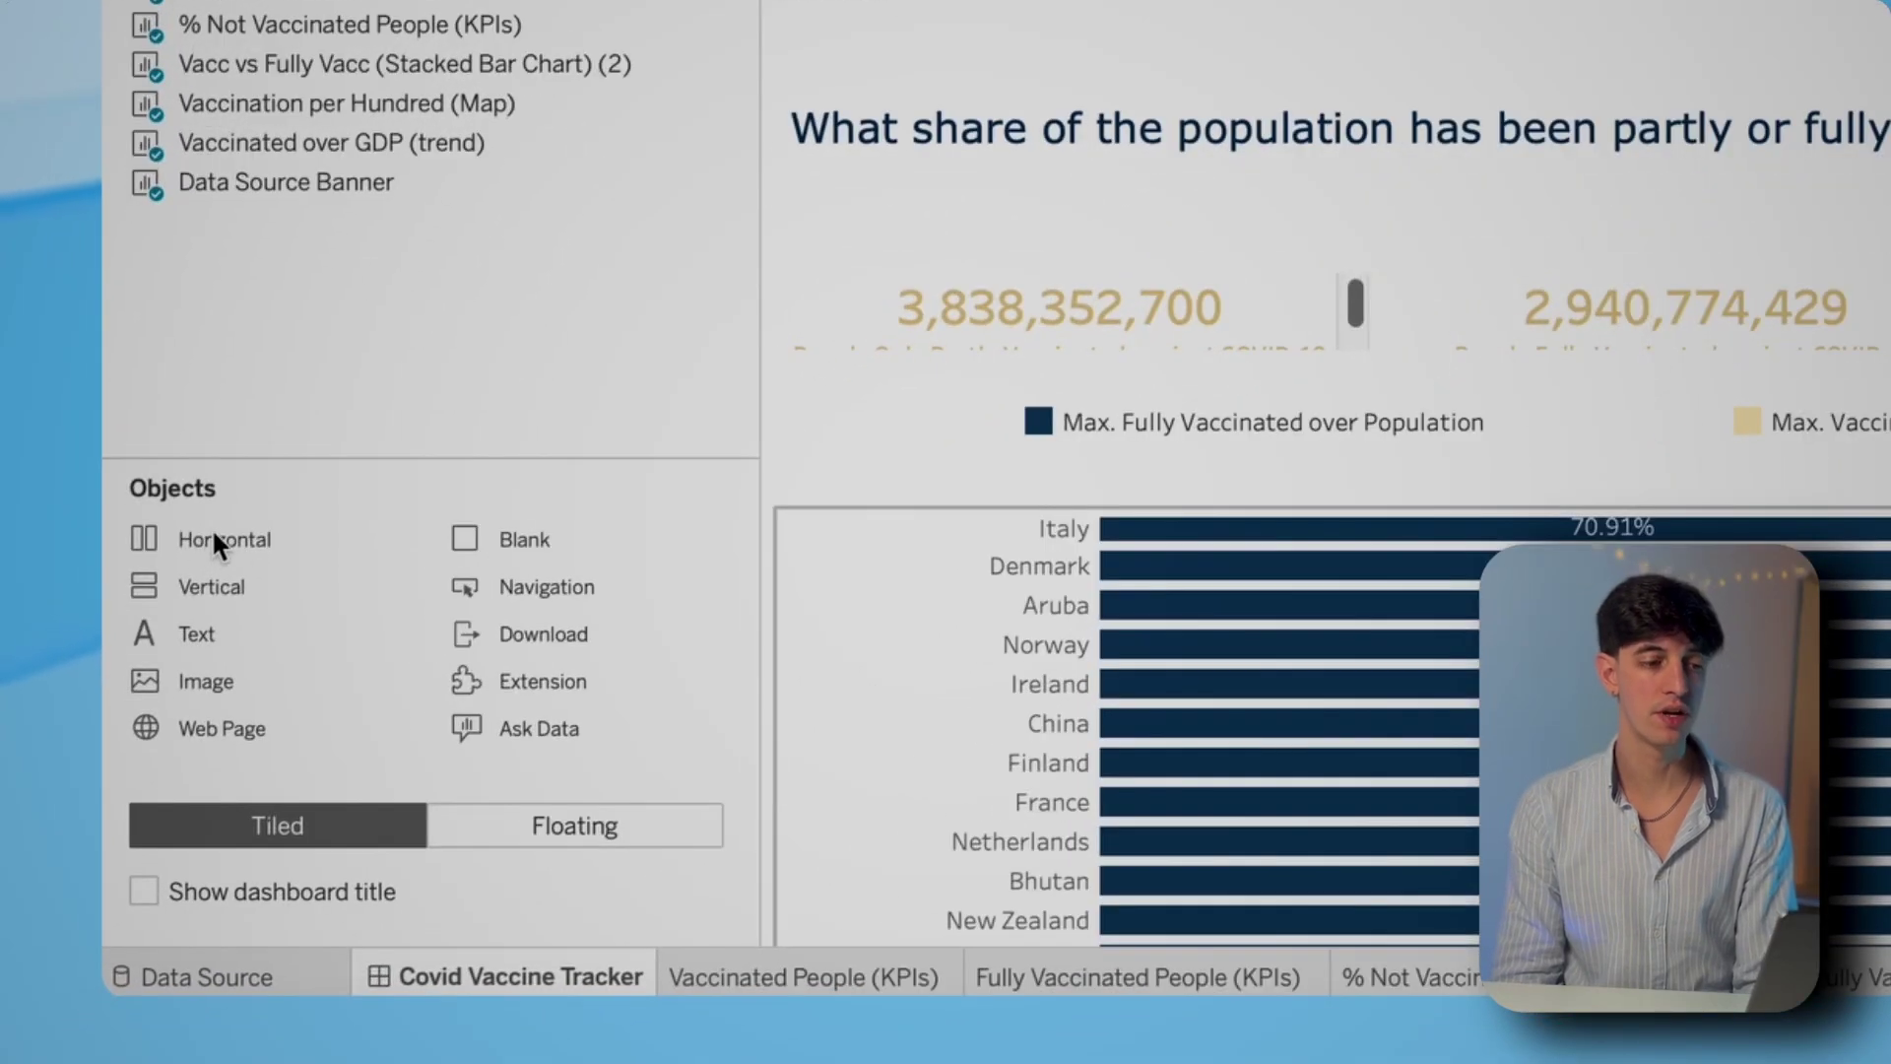
- Insert a horizontal container between the date controls and the population share heading, and enlarge it downward
left_click_drag(203, 532, 963, 138)
left_click_drag(568, 520, 813, 433)
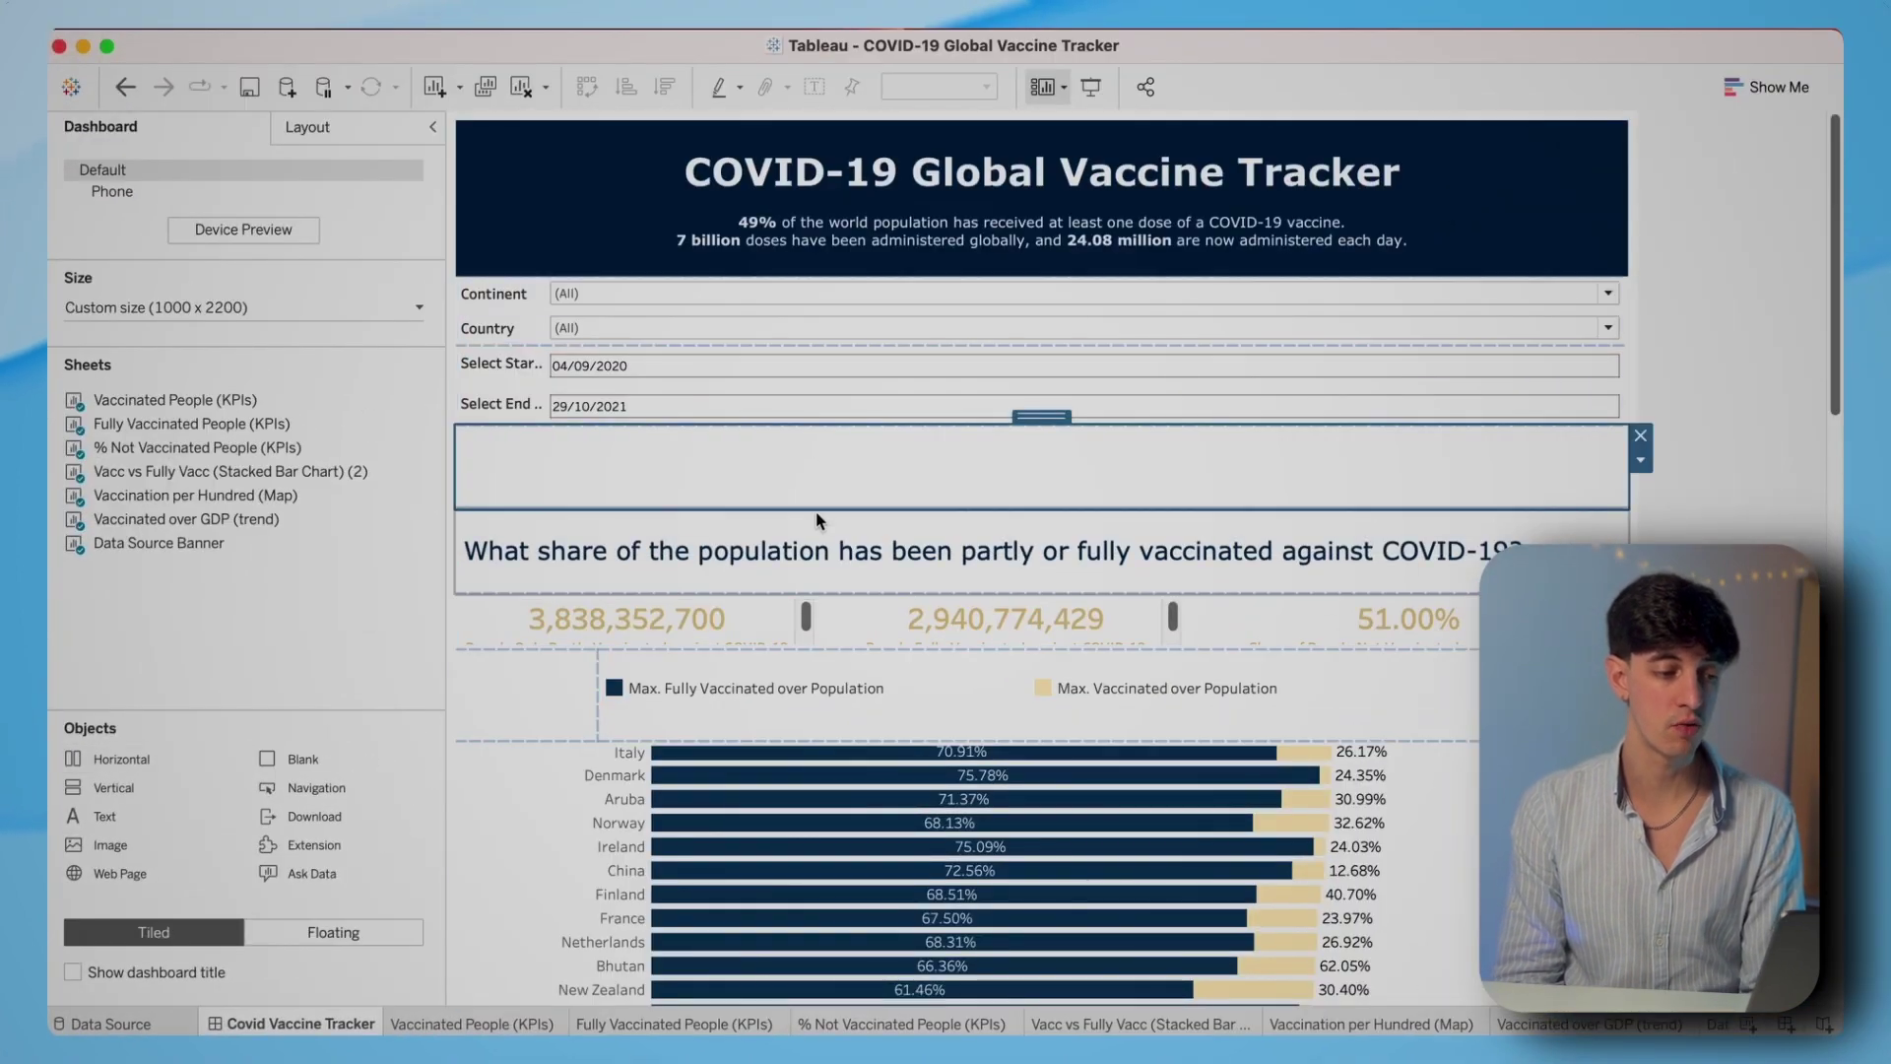
left_click_drag(816, 506, 816, 566)
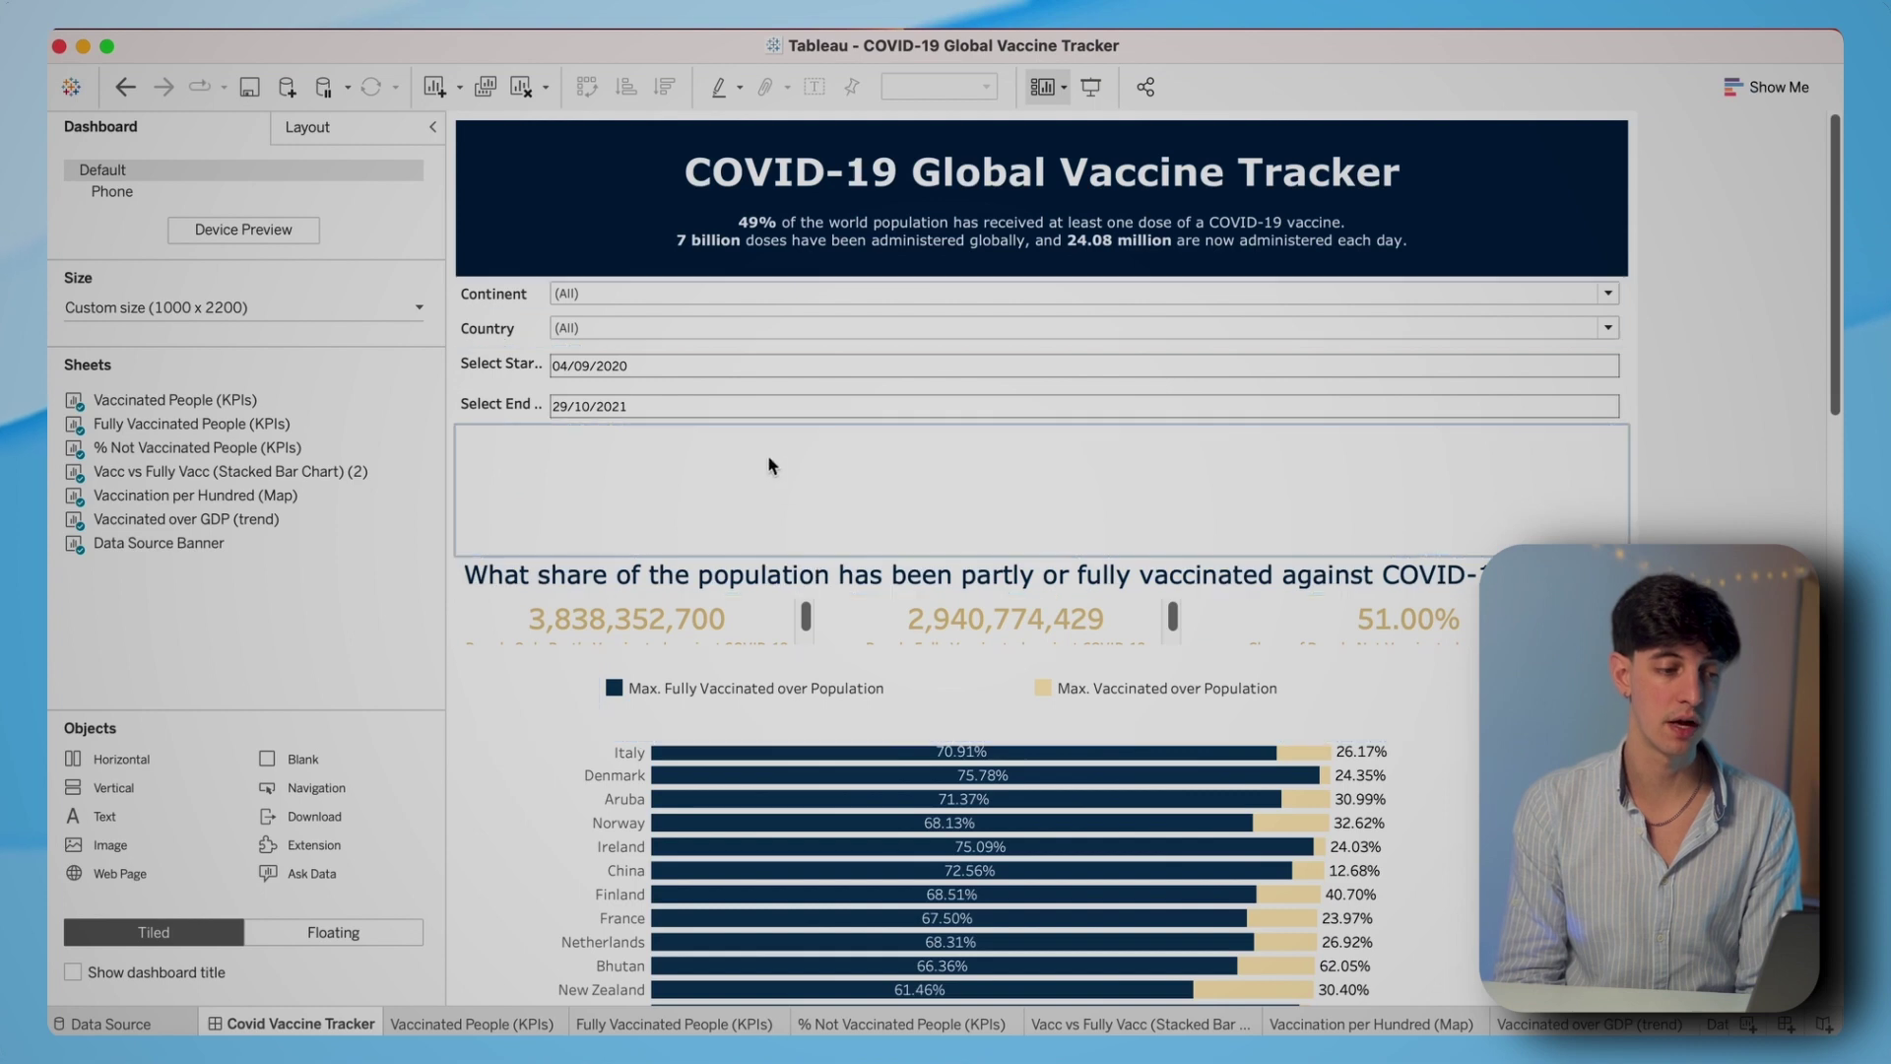
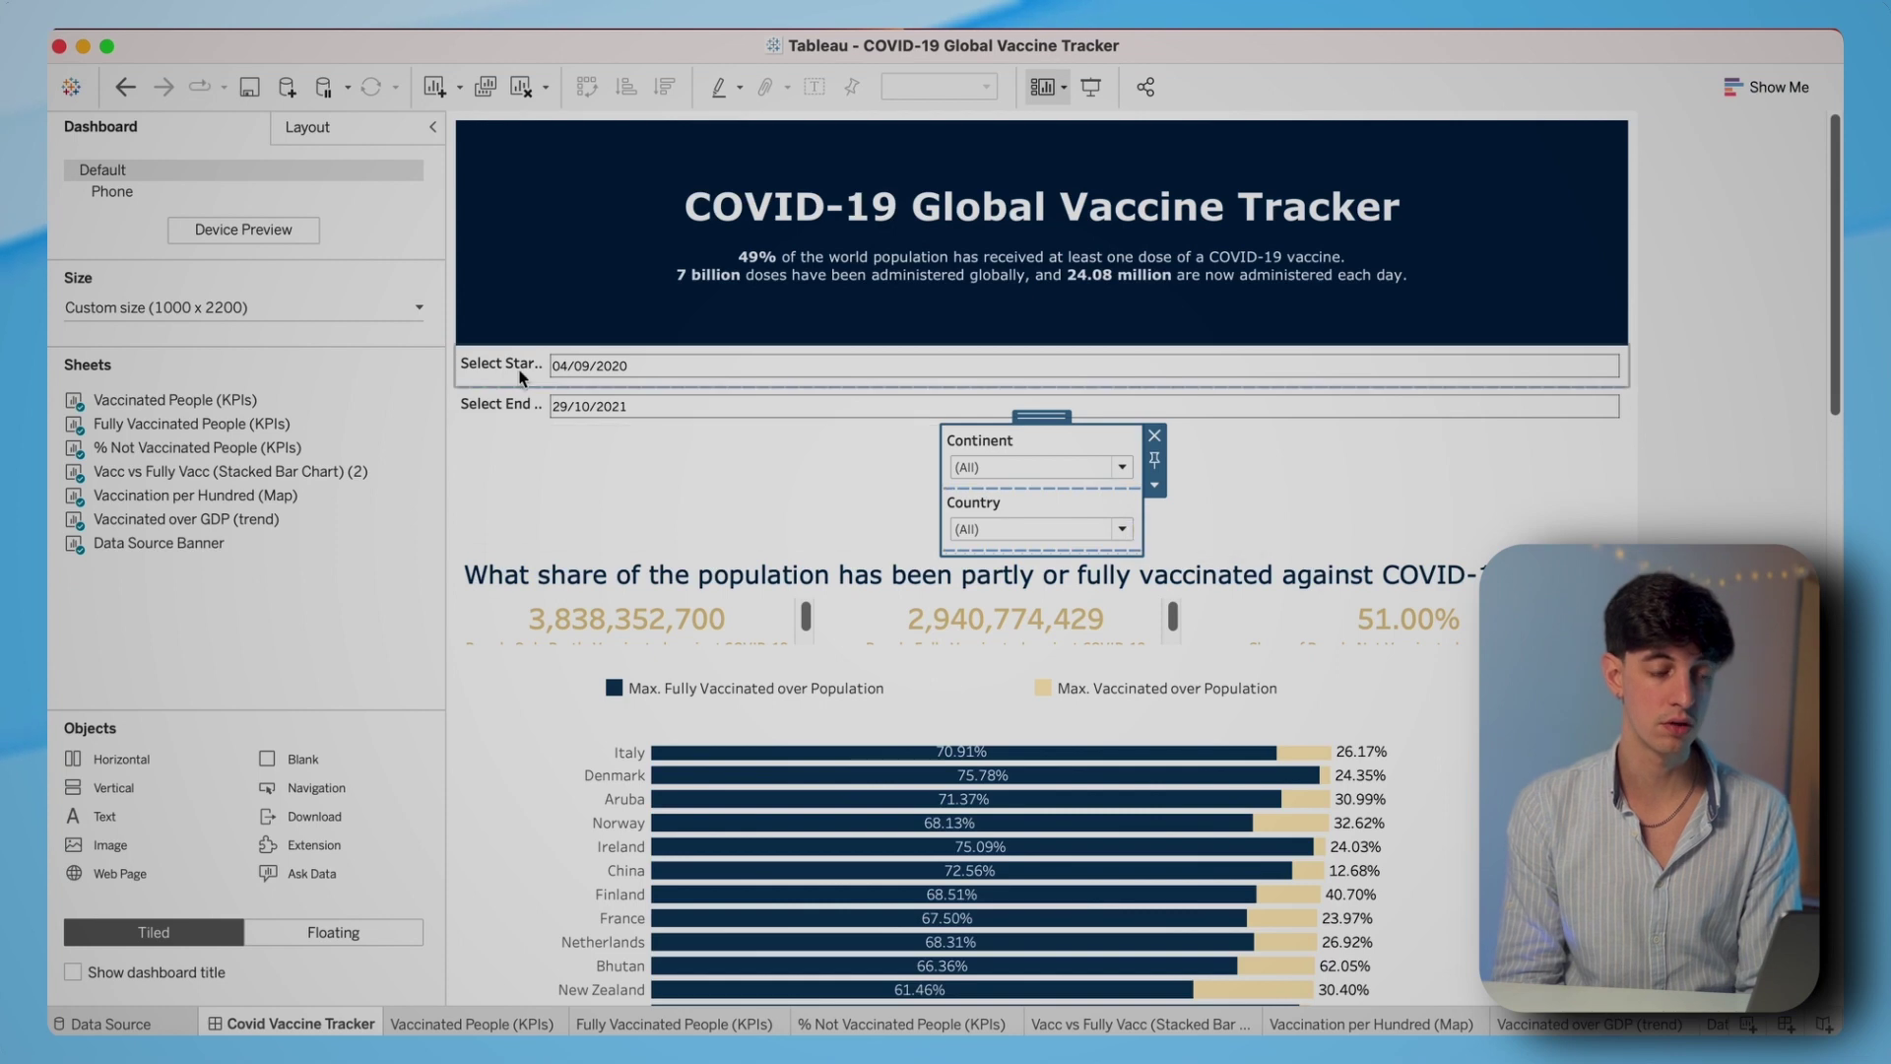
- Move the vertical container with the start and end date controls into the horizontal container beside the Continent and Country filters
right_click(514, 370)
left_click(604, 621)
left_click_drag(1012, 361, 926, 471)
- Move the blank spacer between the date controls and the Continent and Country filters, and reduce the navy header's height
left_click(694, 506)
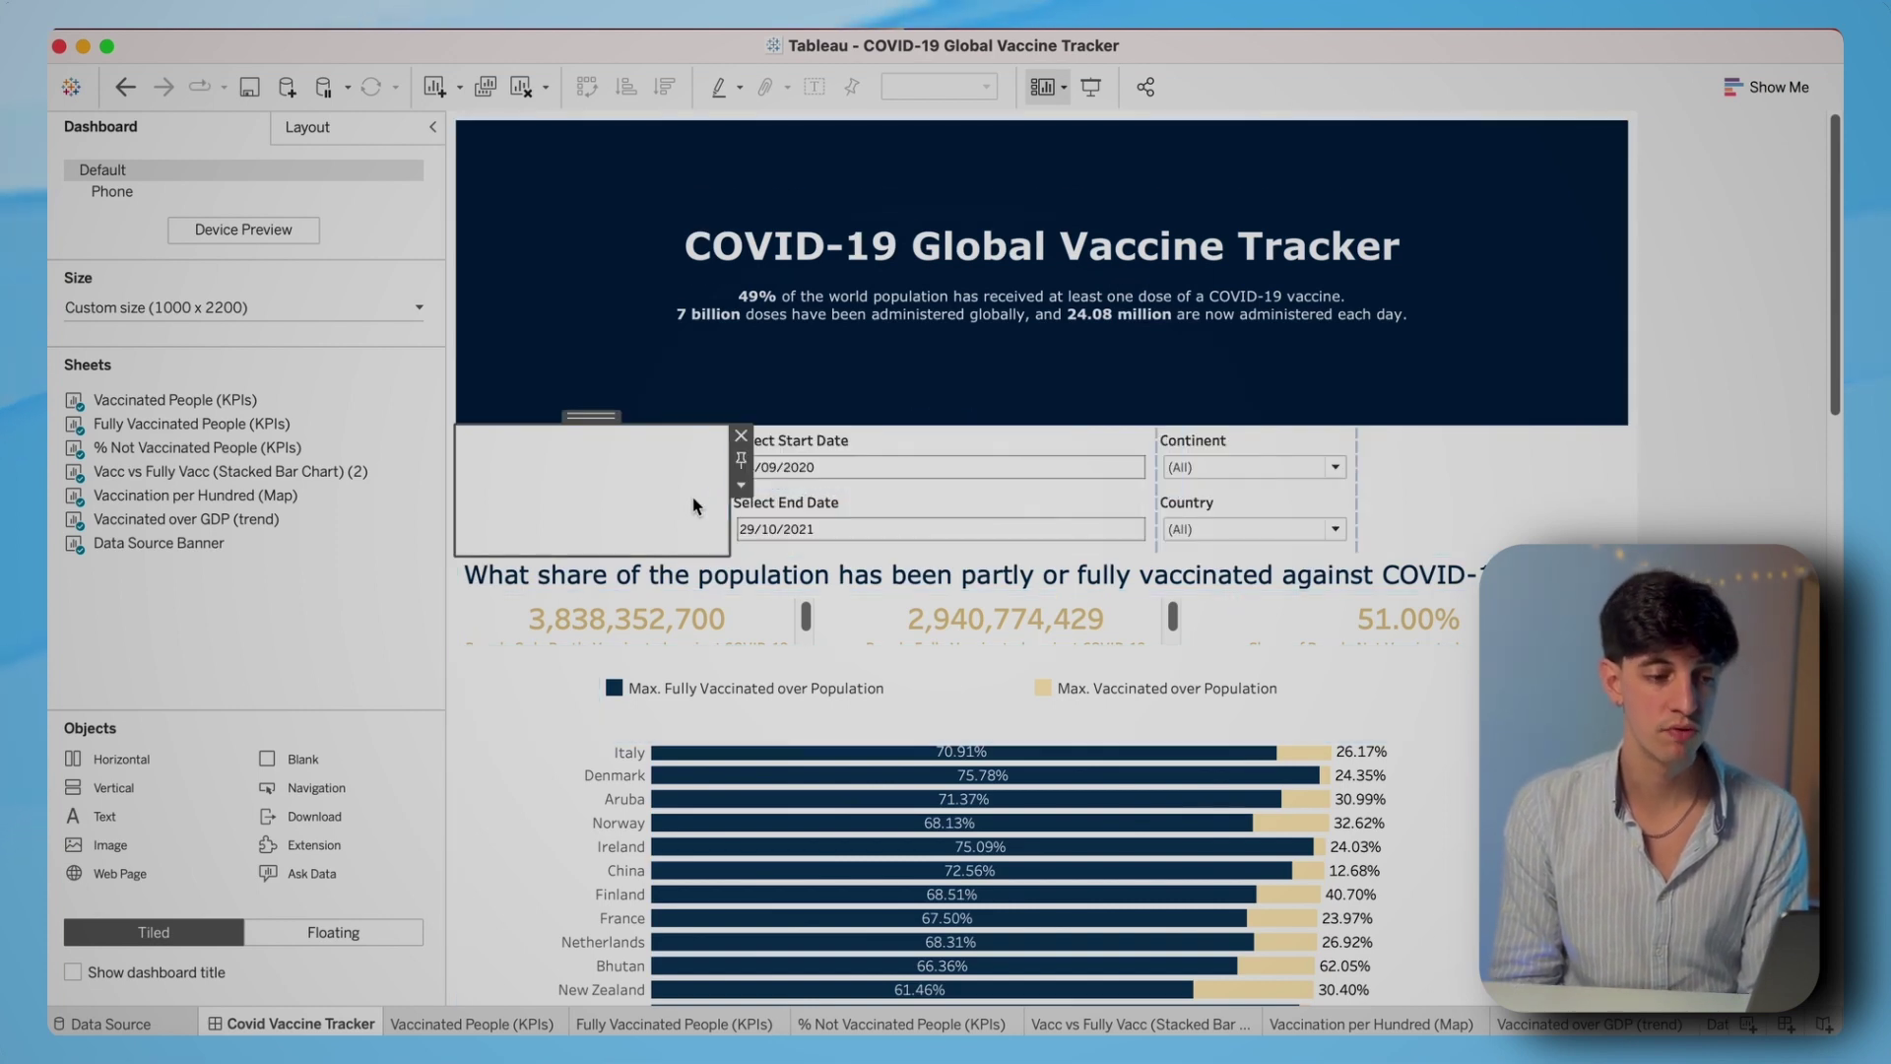
left_click_drag(592, 419, 1155, 470)
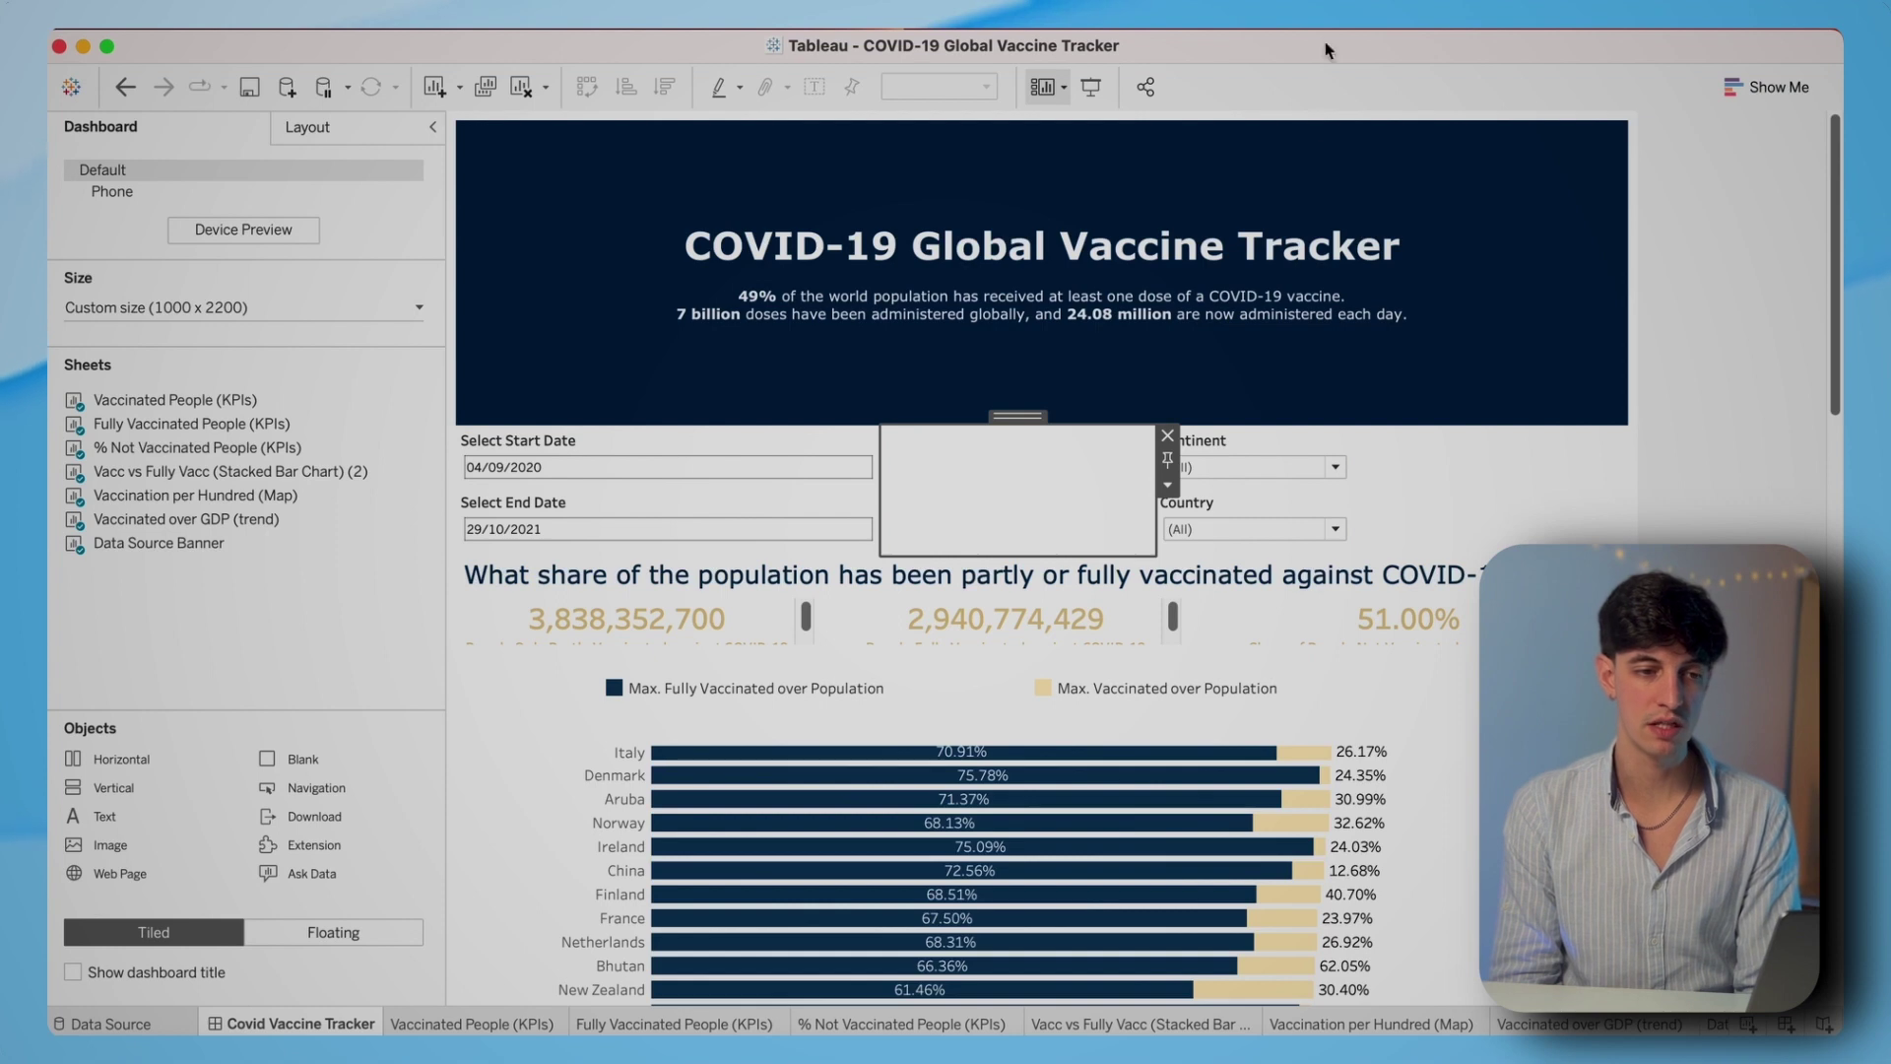
left_click_drag(1271, 423, 1266, 258)
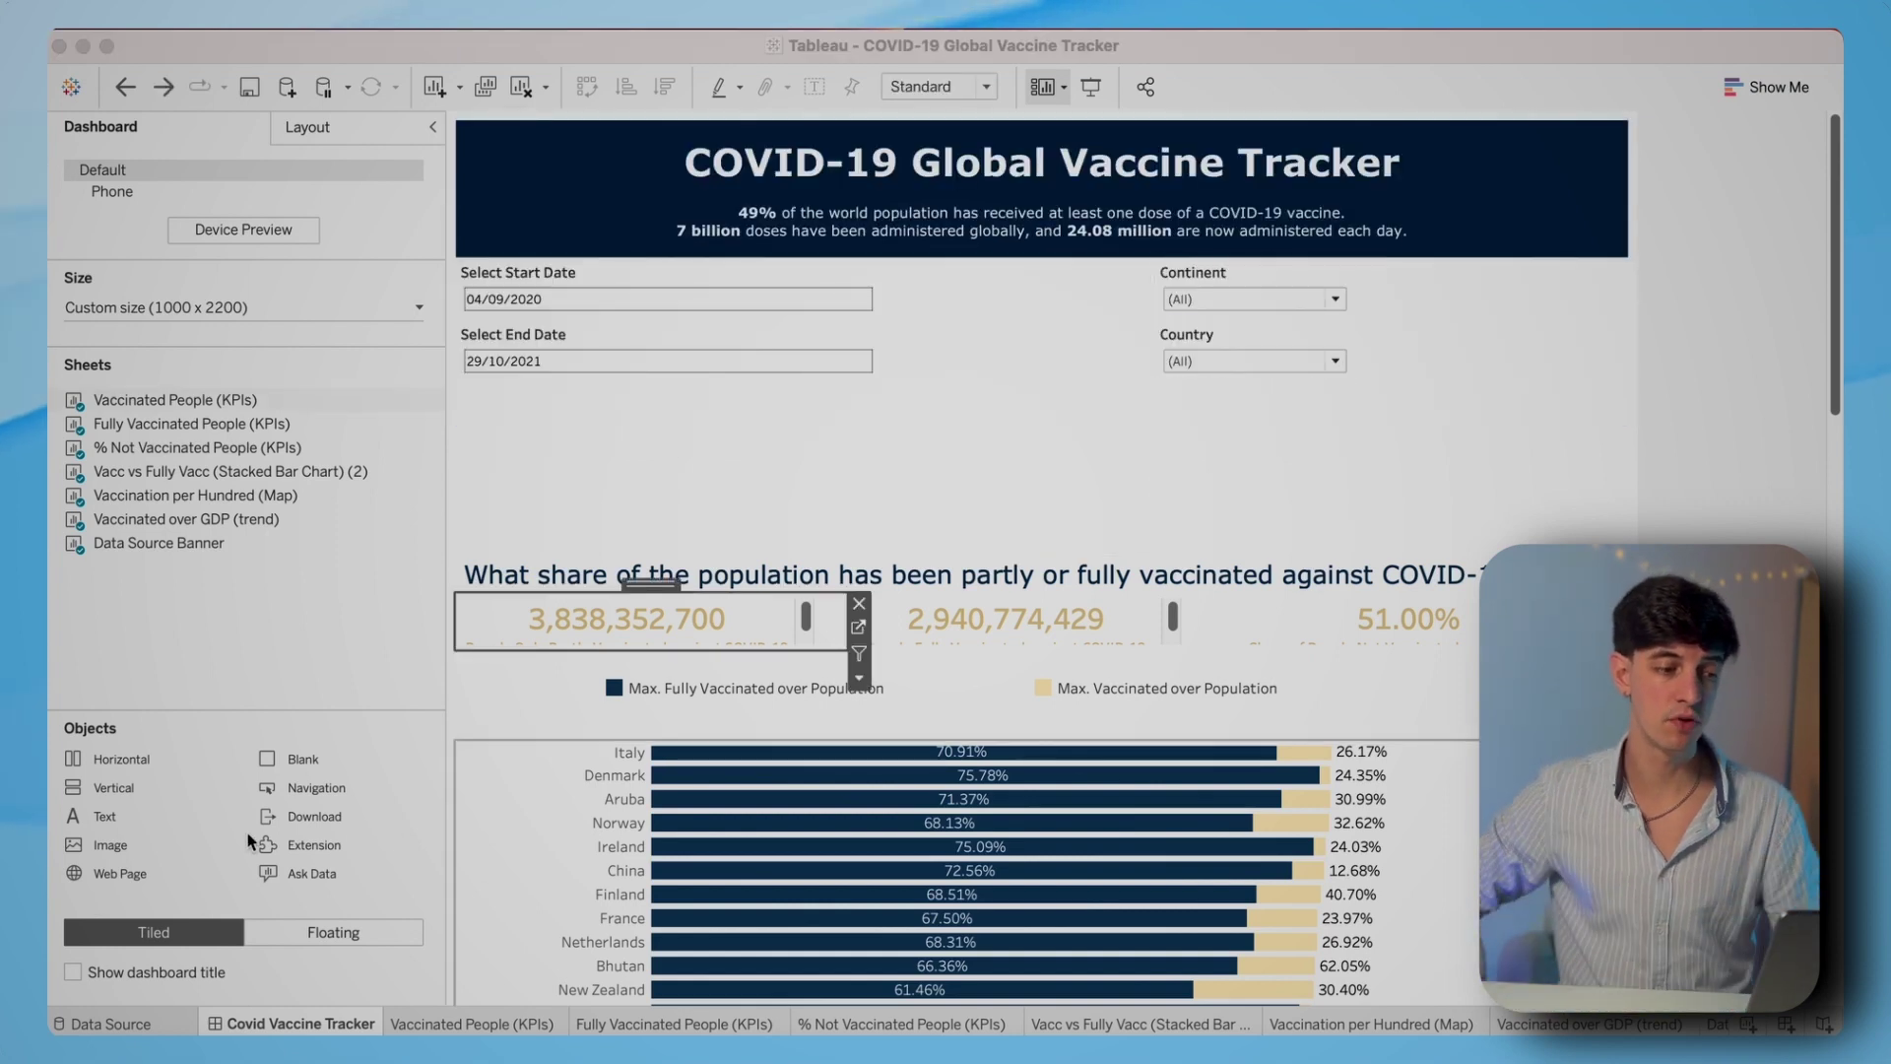
- Insert two image objects between the date controls and the Continent and Country filters, leaving both without an image
mouse_move(96, 844)
left_mouse_down()
mouse_move(527, 370)
mouse_move(494, 328)
mouse_move(455, 328)
mouse_move(879, 346)
left_mouse_up()
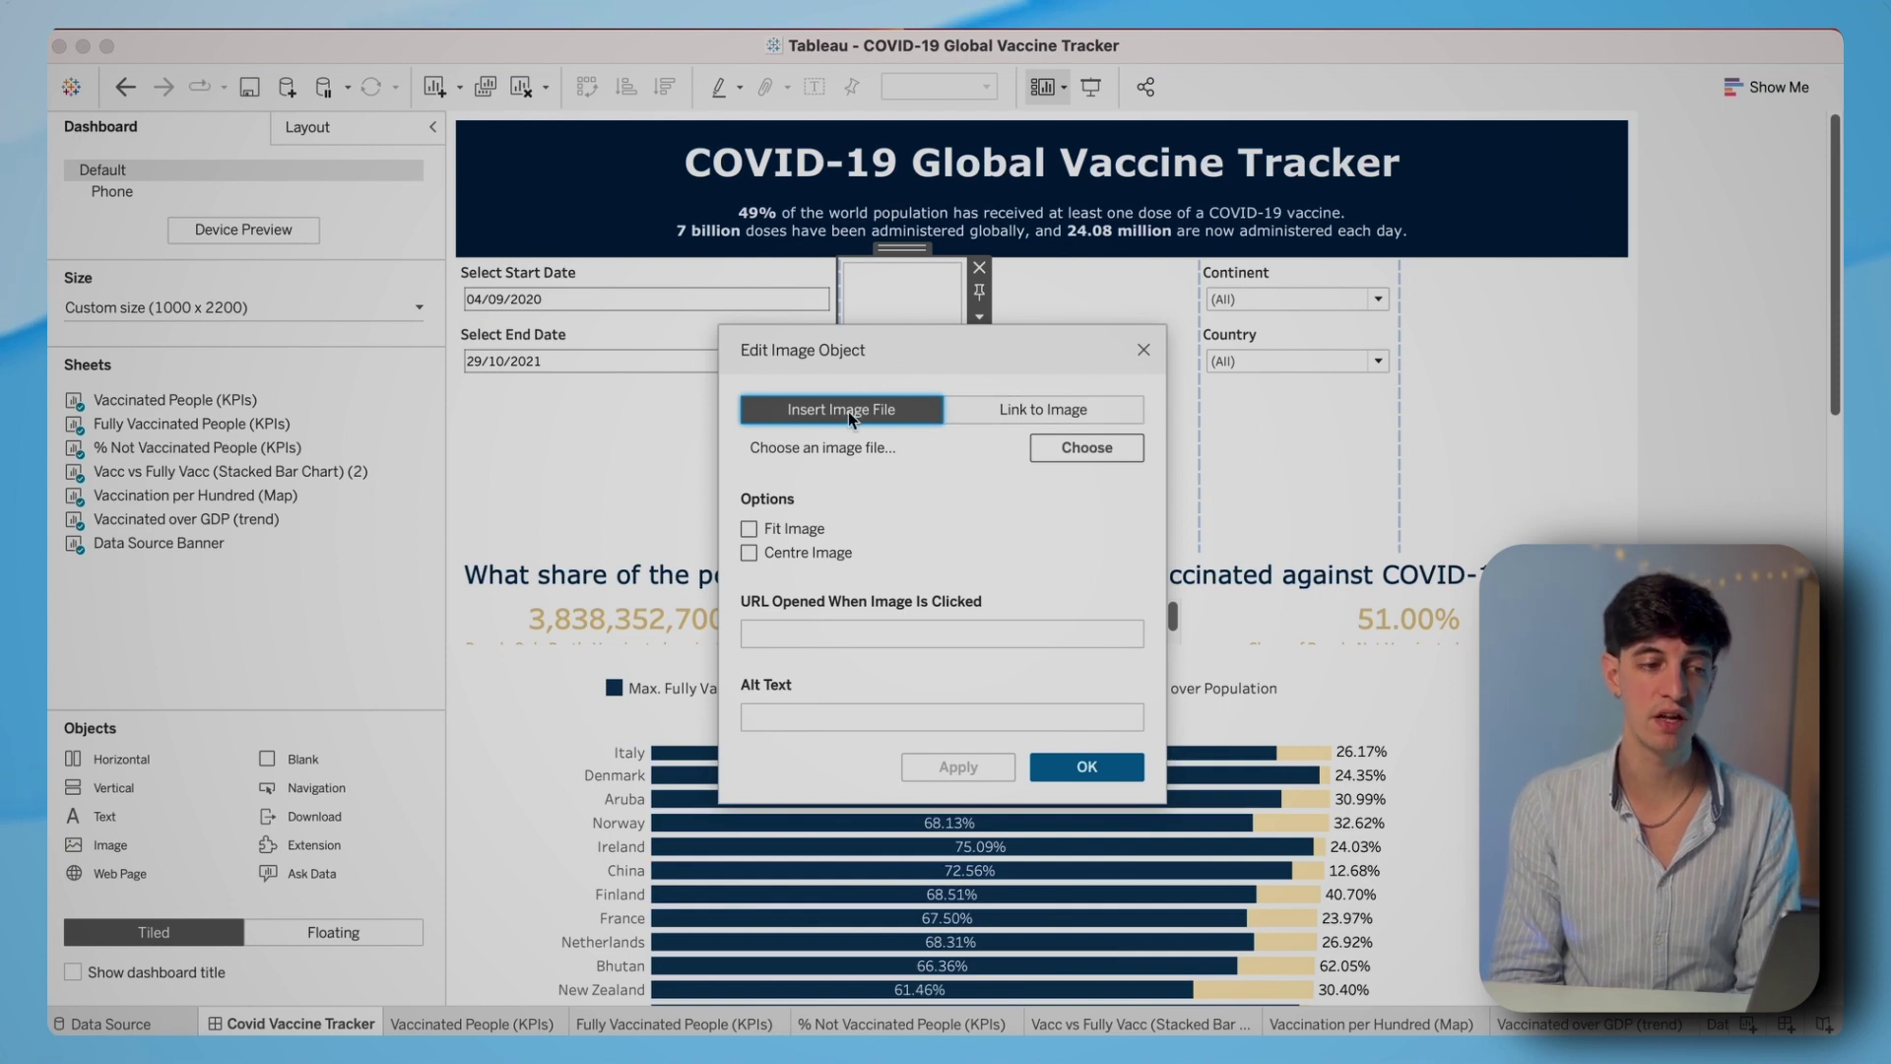
left_click(1038, 408)
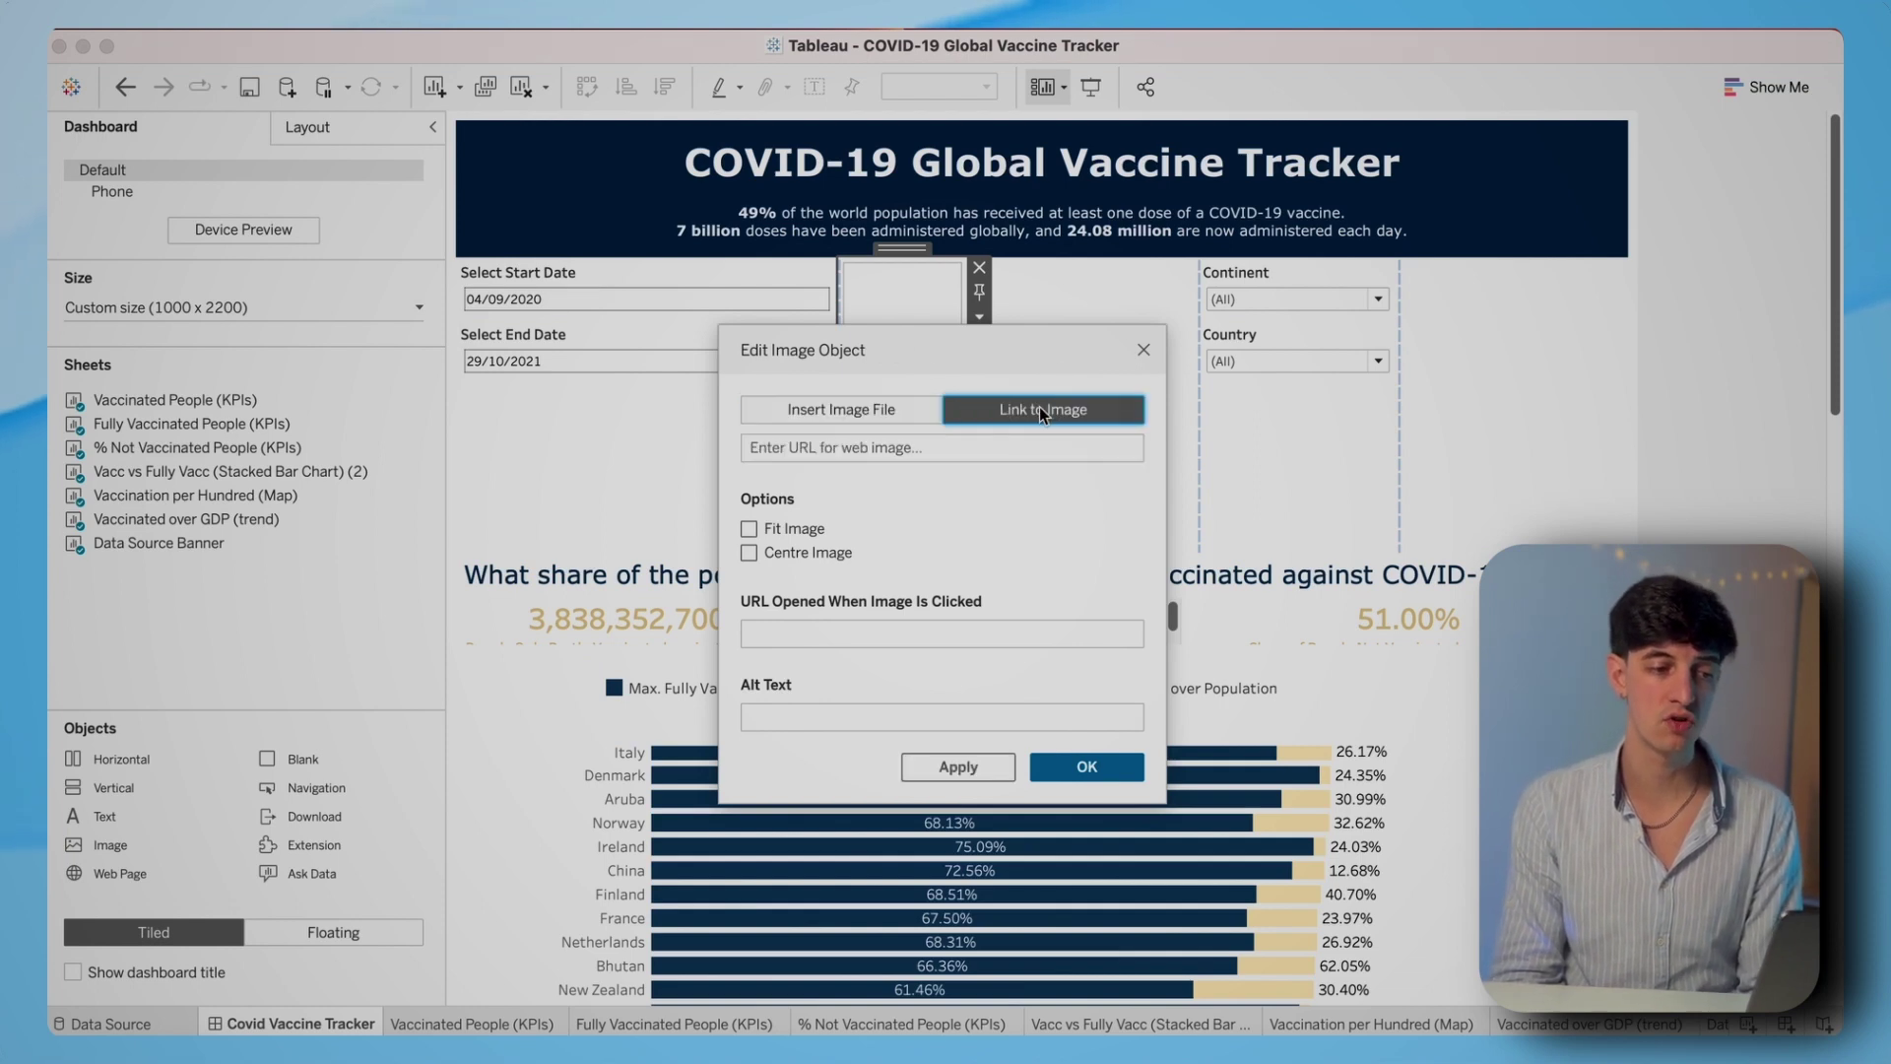
left_click(1144, 351)
mouse_move(901, 247)
left_mouse_down()
mouse_move(621, 305)
mouse_move(843, 340)
left_mouse_up()
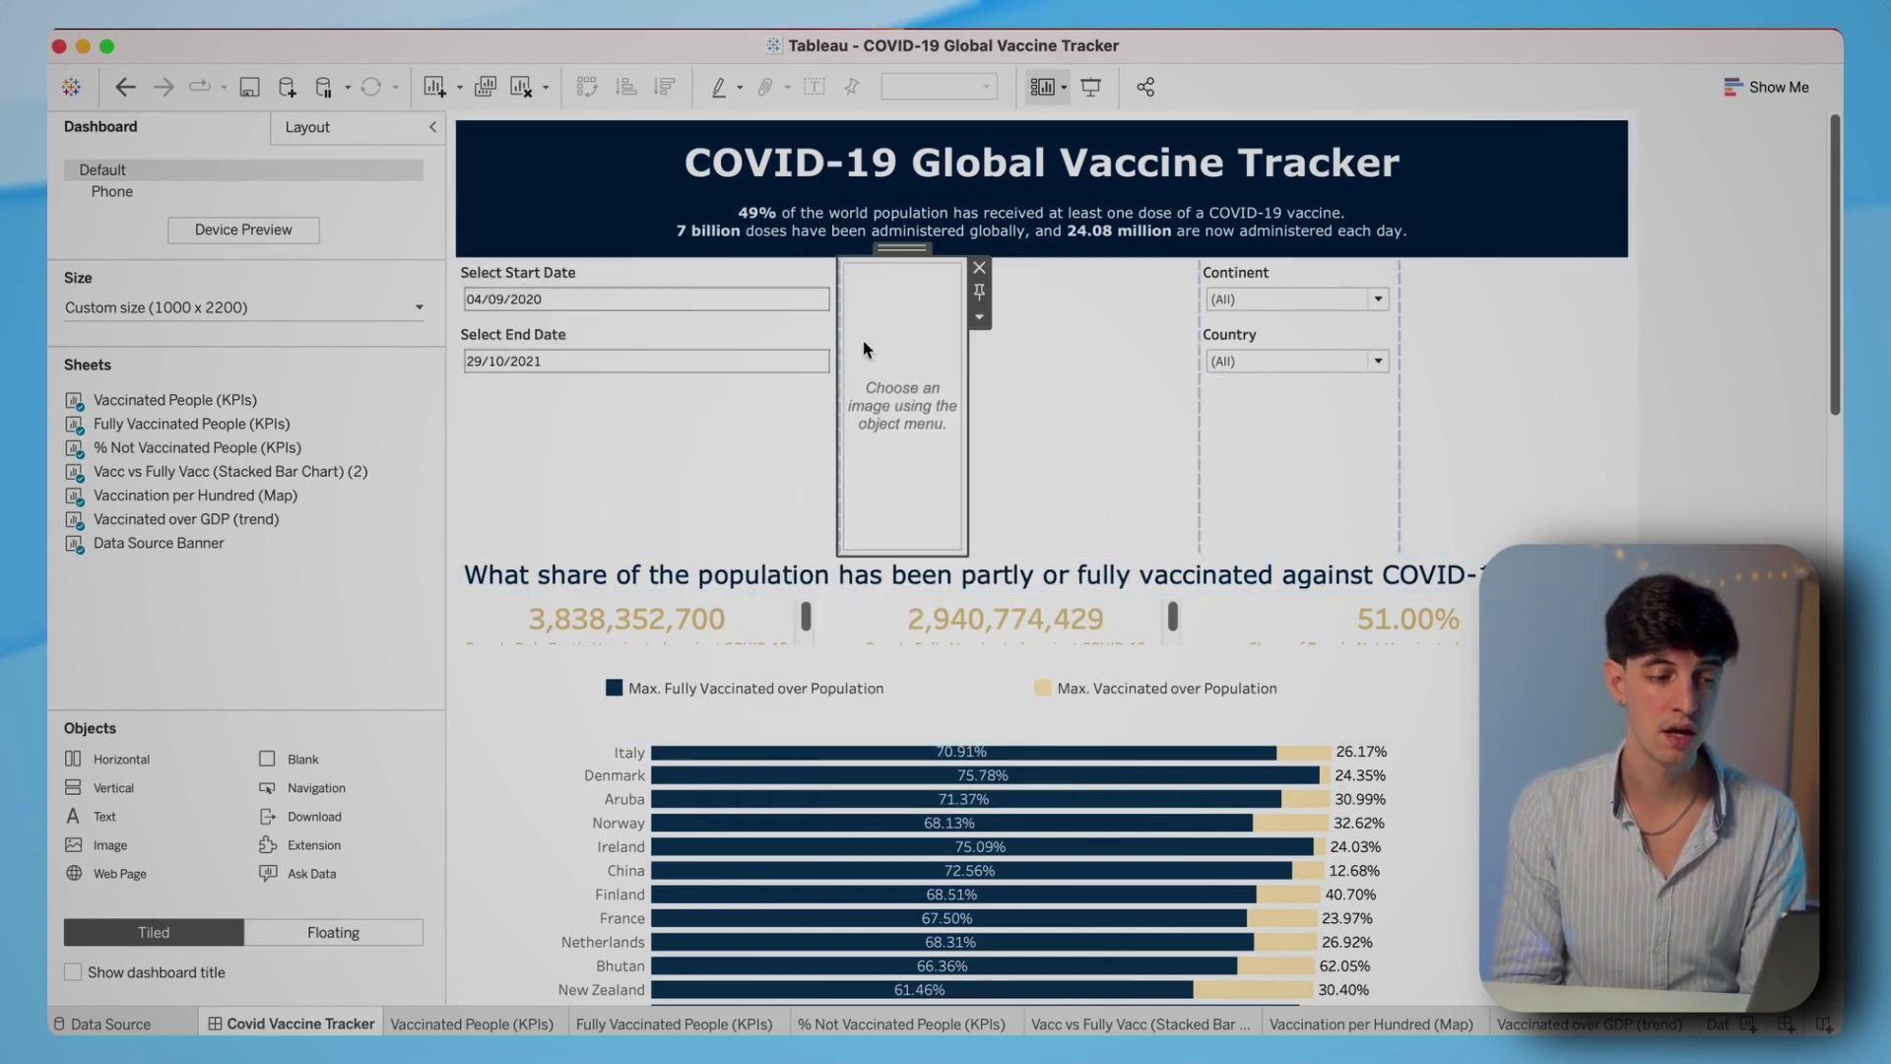
left_click(687, 286)
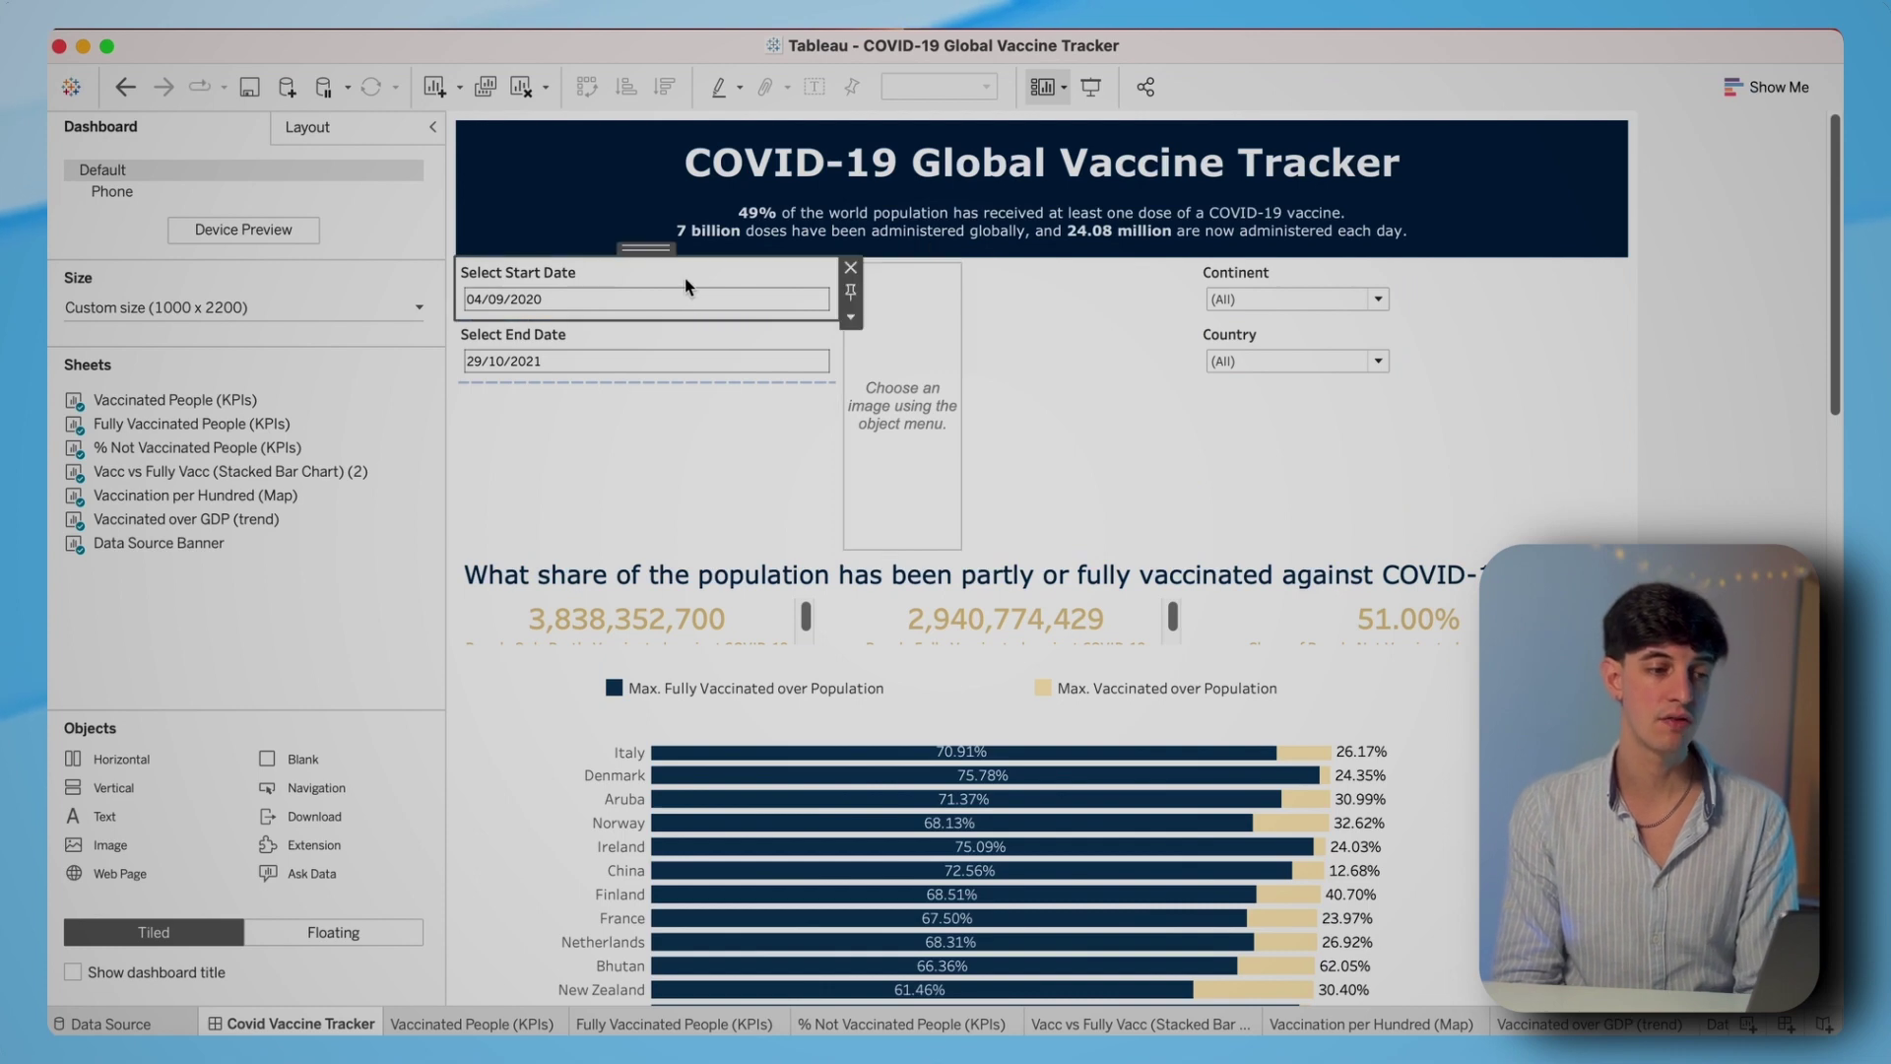
left_click_drag(113, 844, 1018, 386)
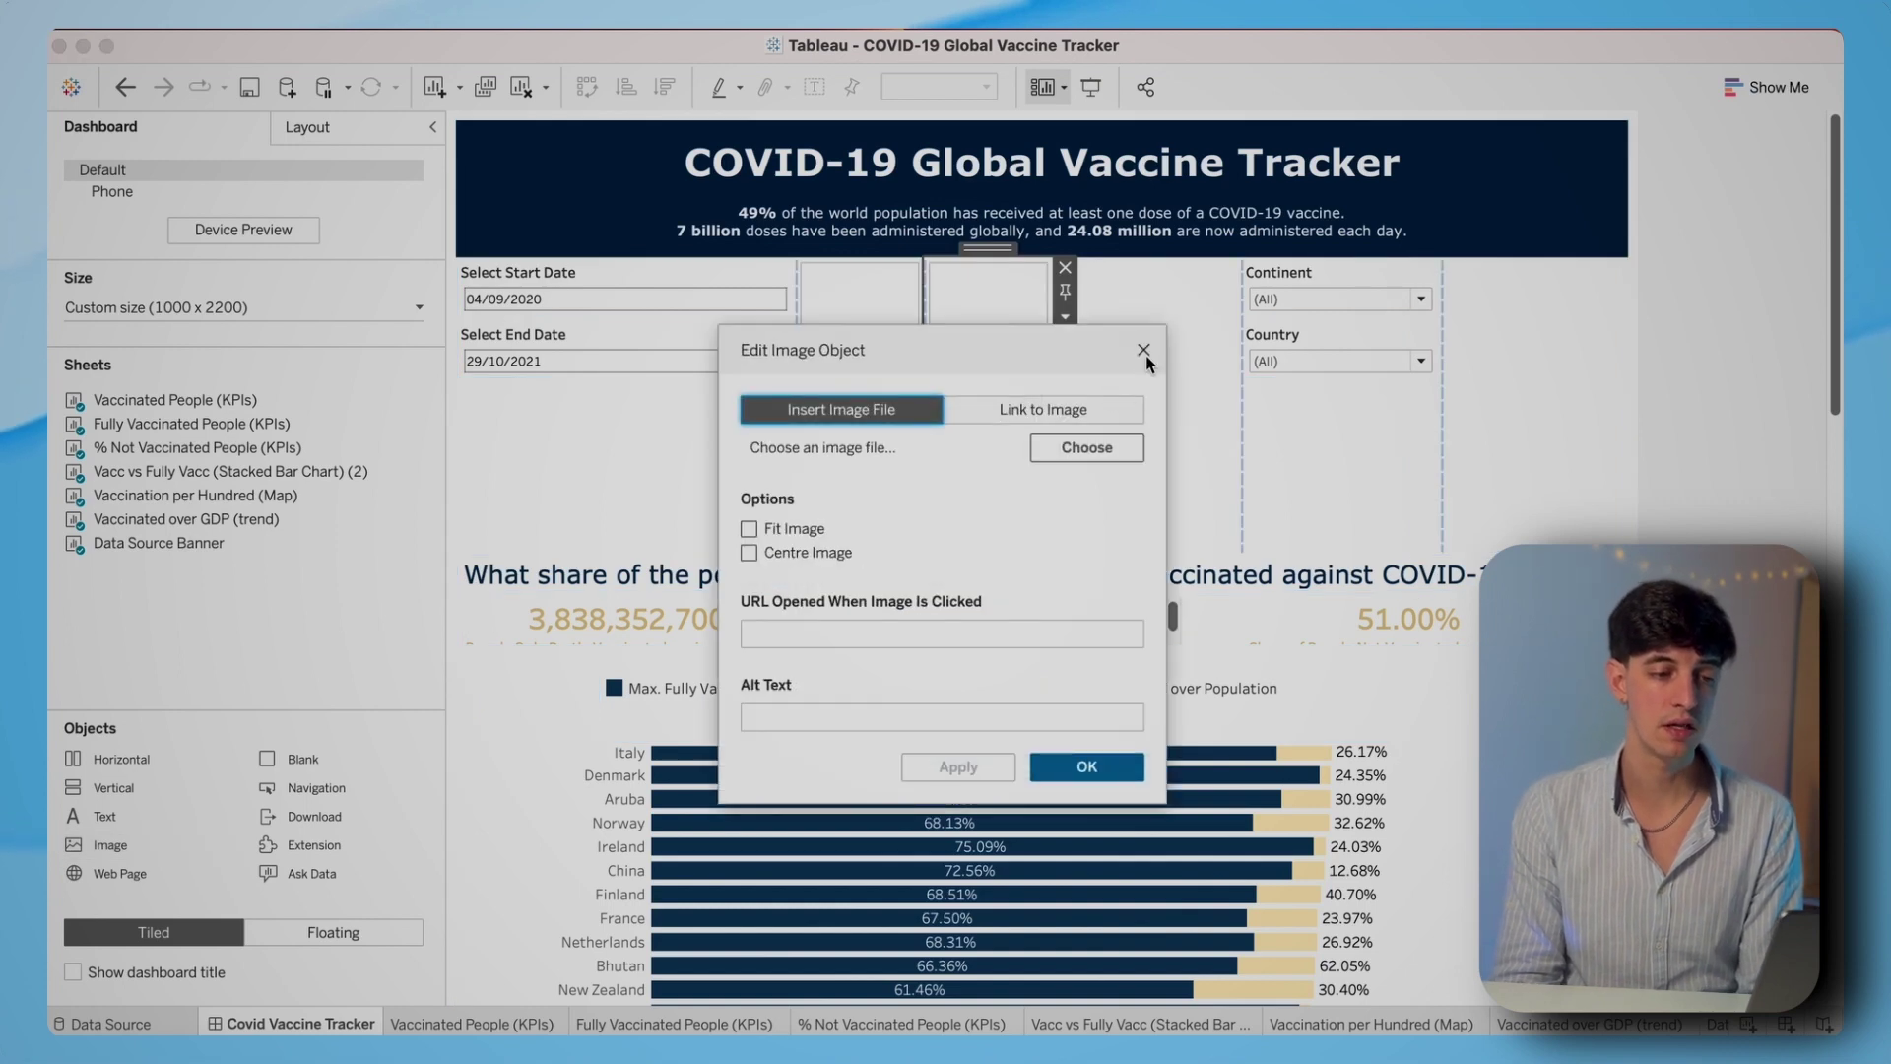
left_click(1144, 351)
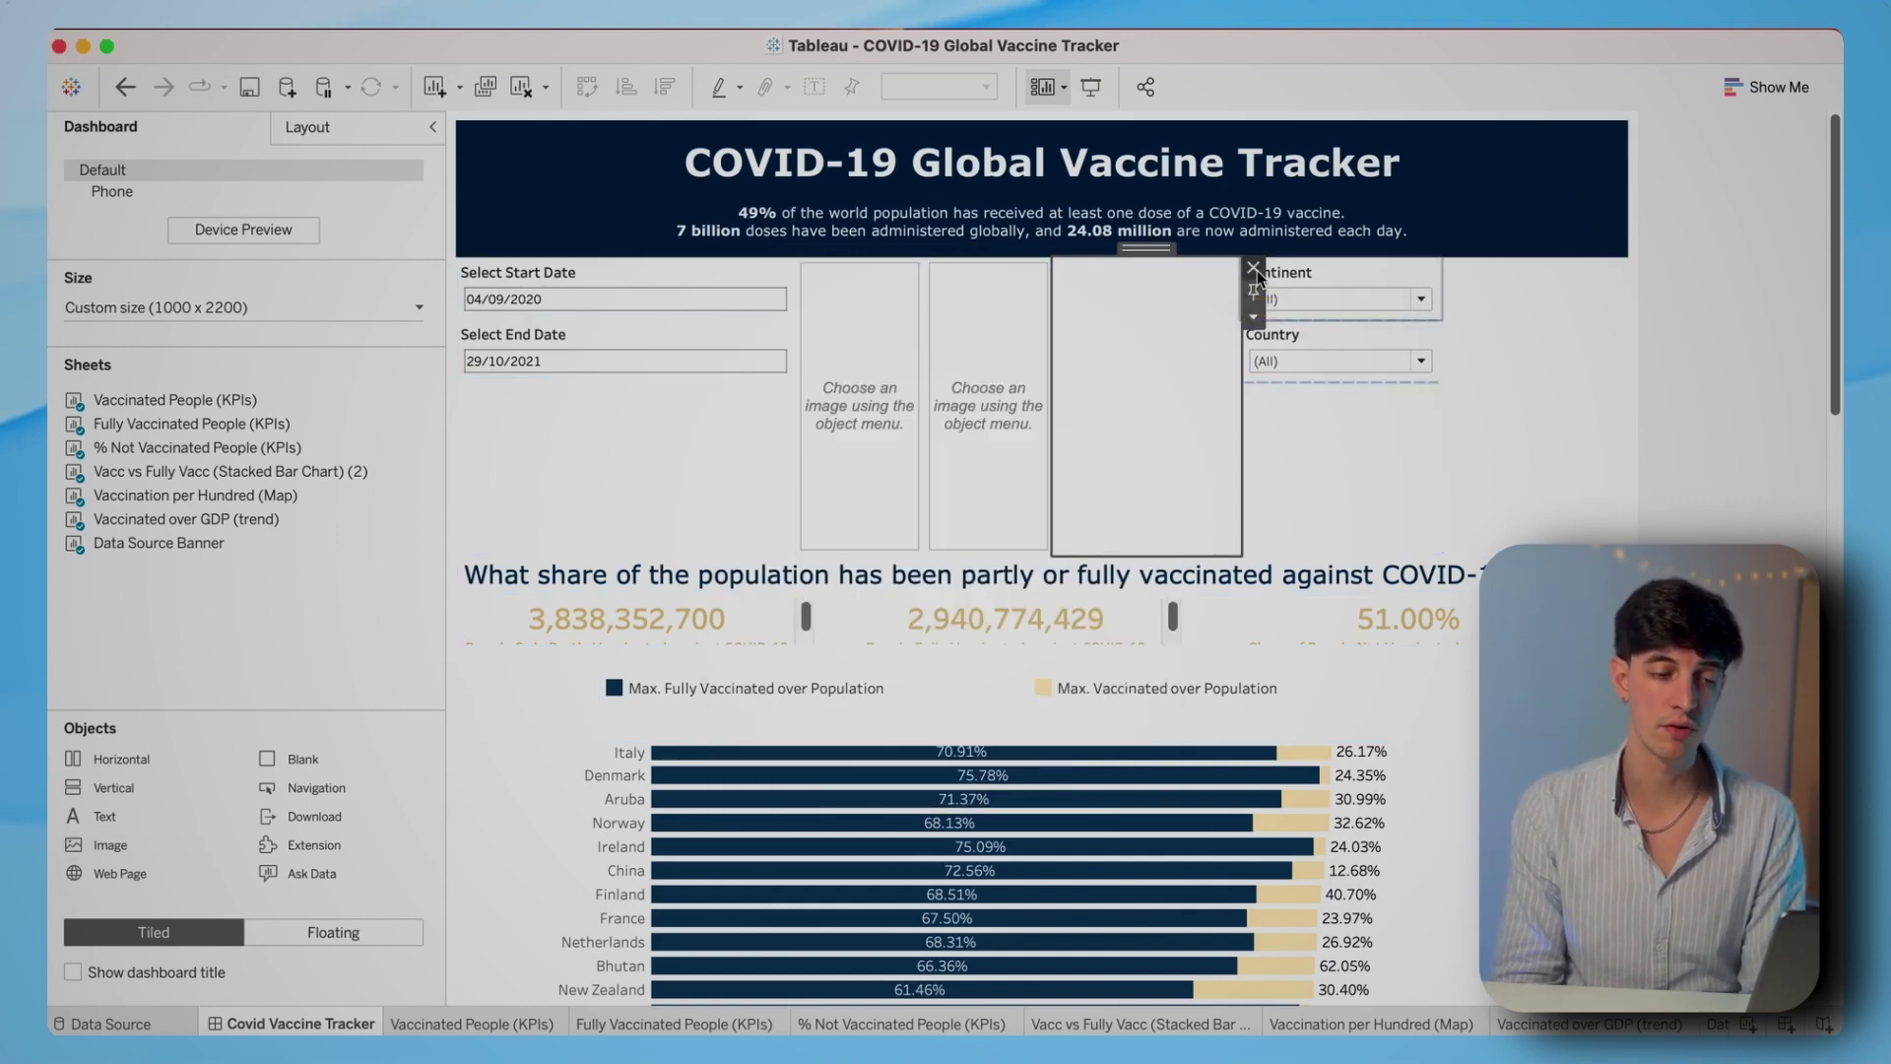
- Remove both blank spacers from the filter row, beside the image placeholders and after the Continent and Country filters
left_click(1255, 270)
left_click(1422, 343)
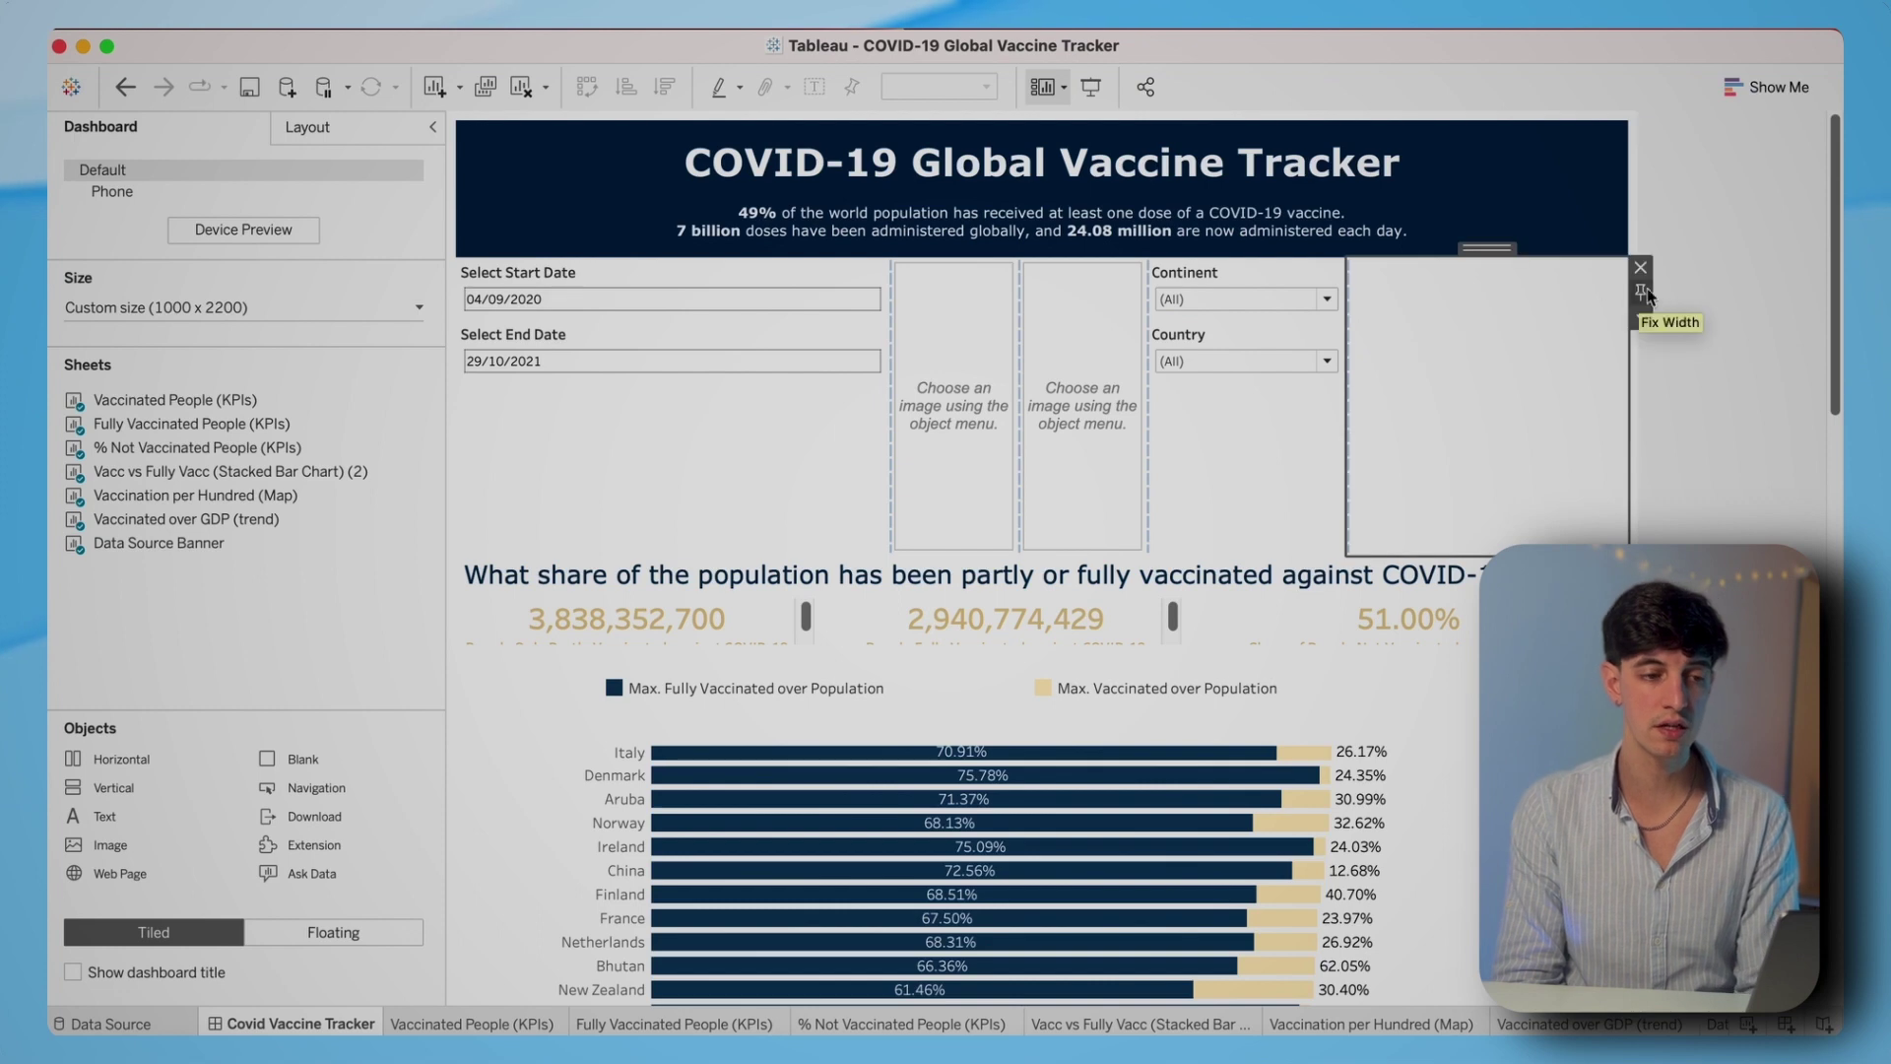
left_click(1641, 270)
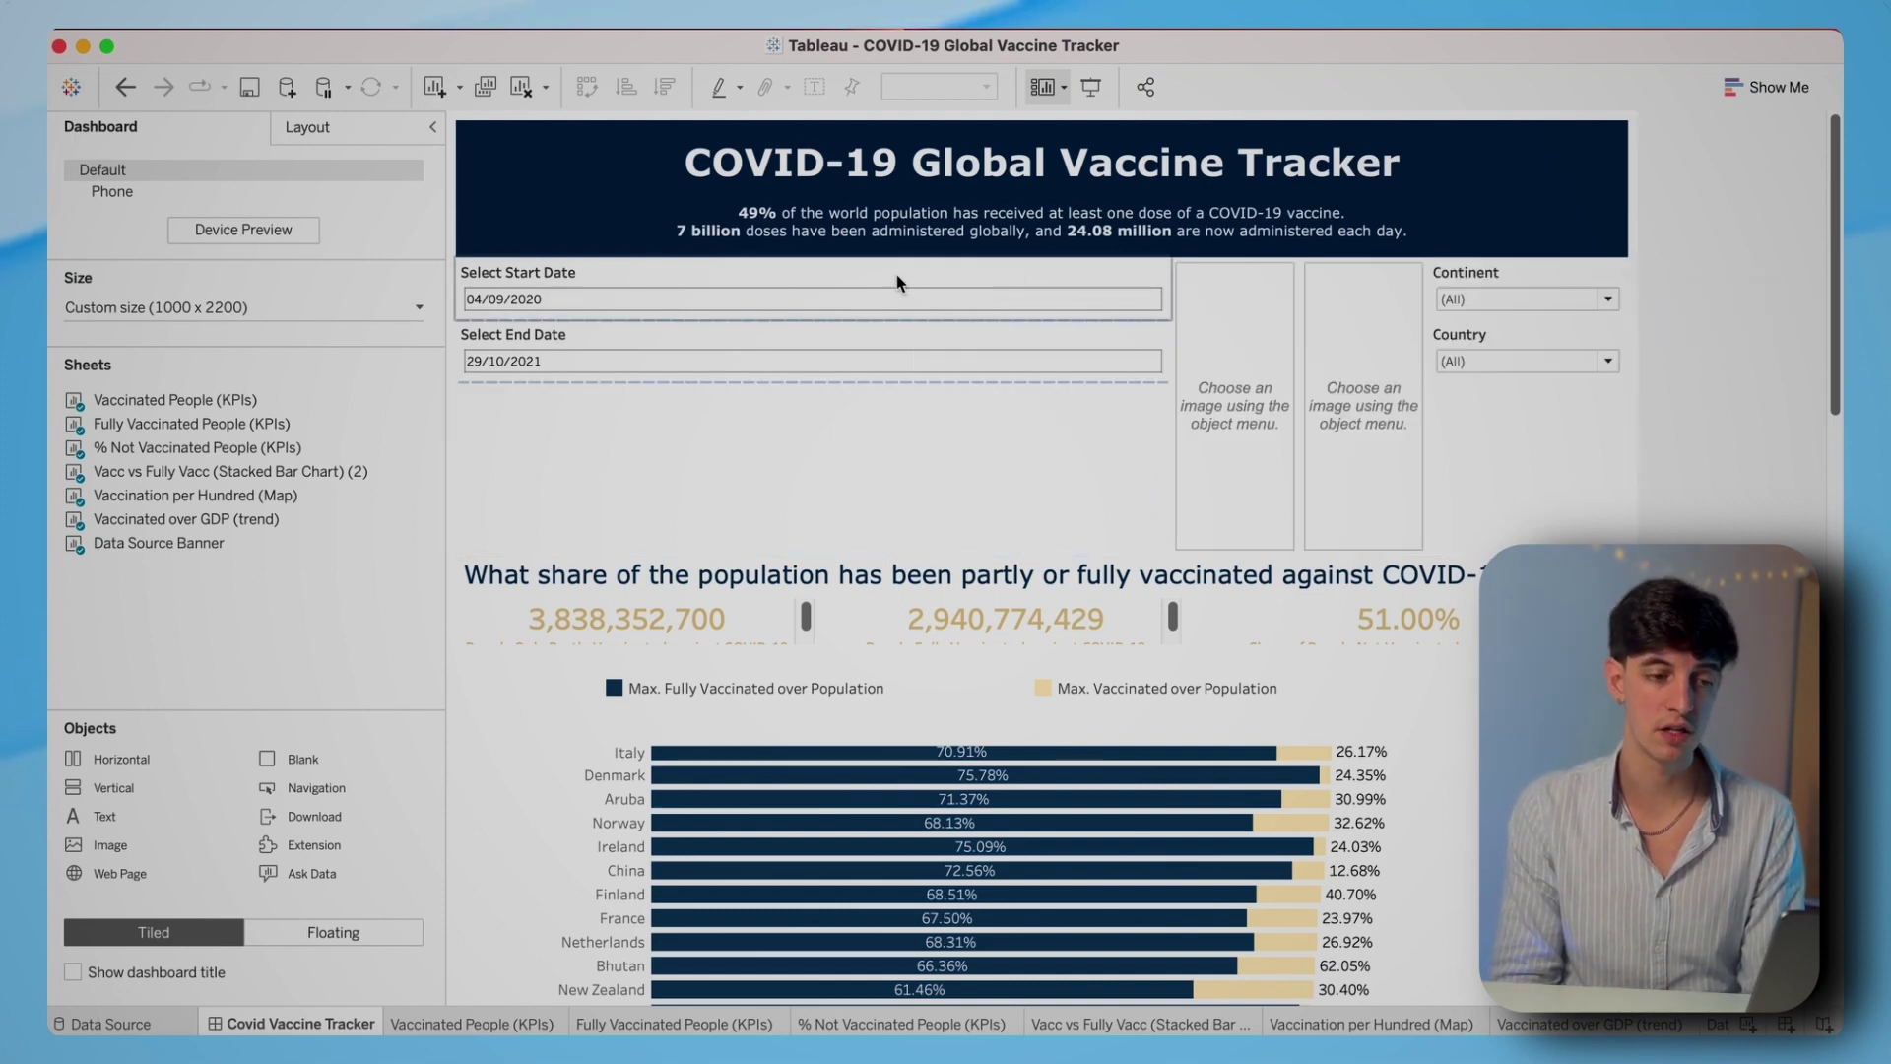
- Move the vertical container with the date controls between the two image placeholders
left_click(1110, 295)
left_click(1182, 317)
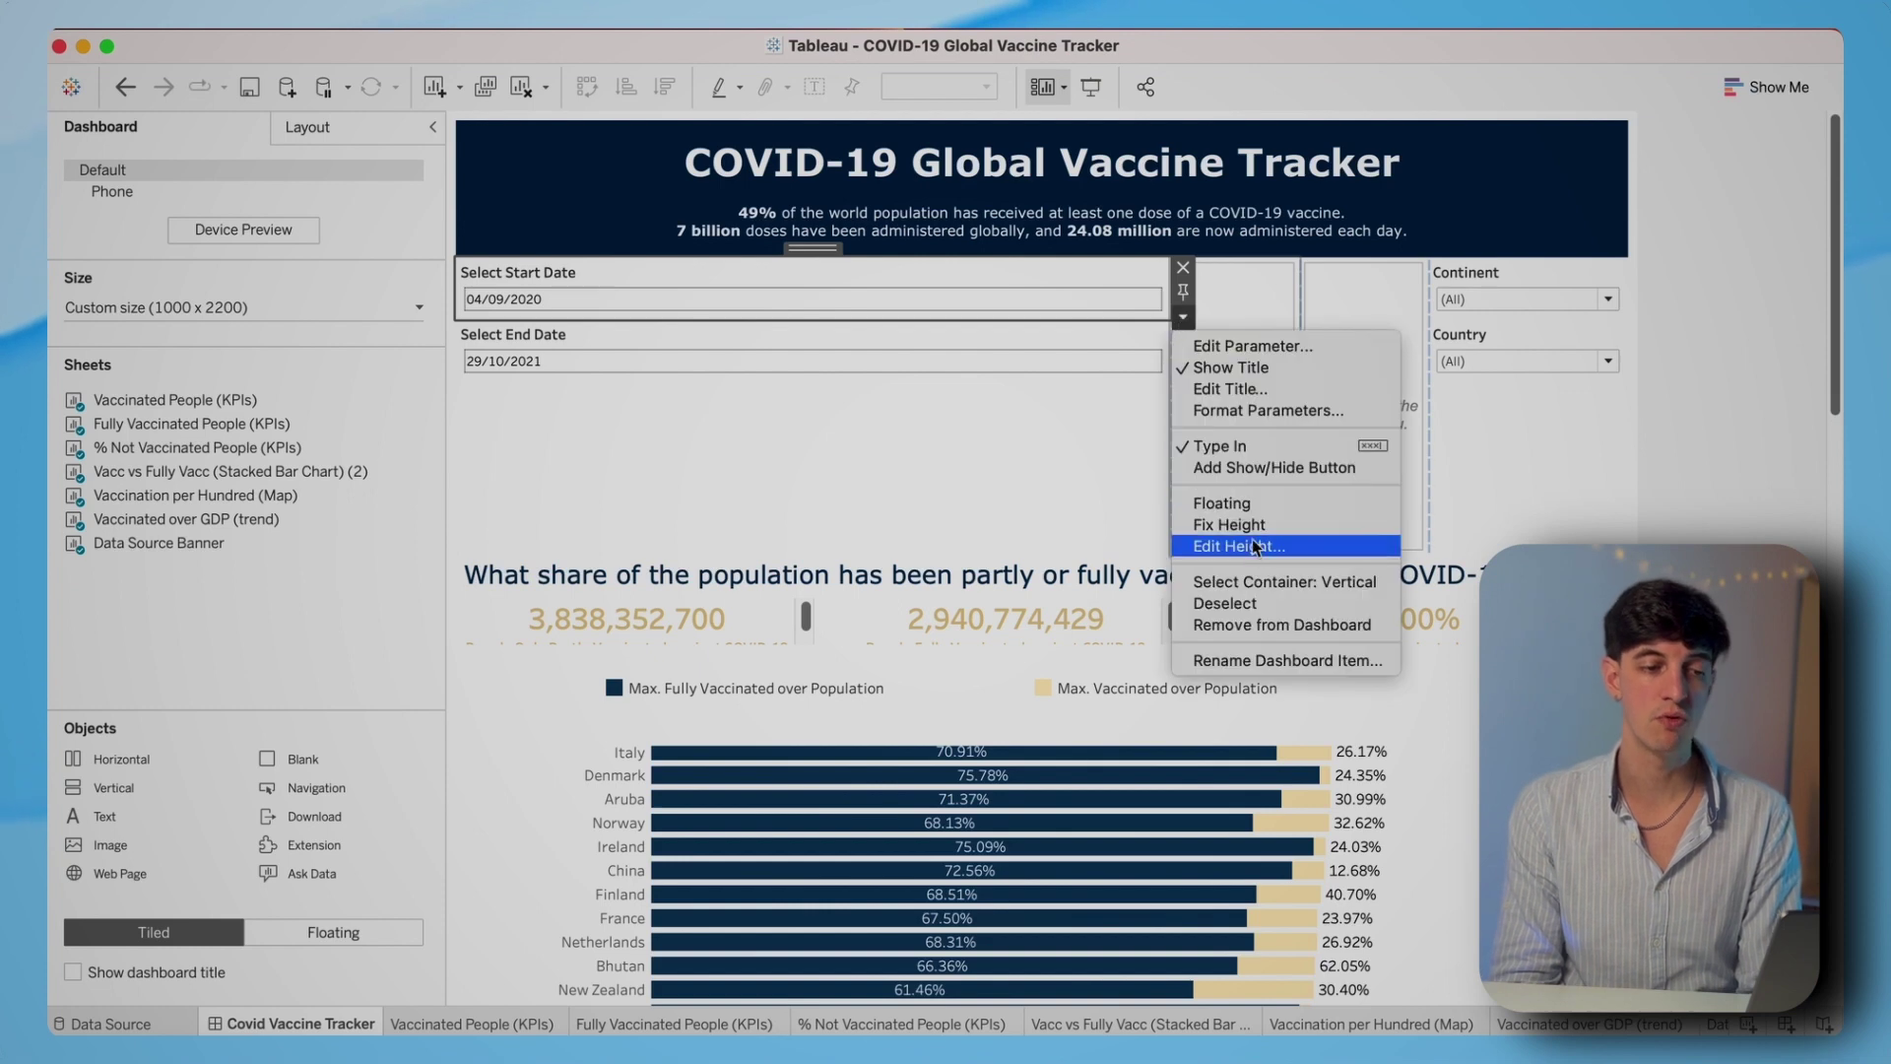
left_click(1271, 581)
left_click_drag(812, 247, 1298, 357)
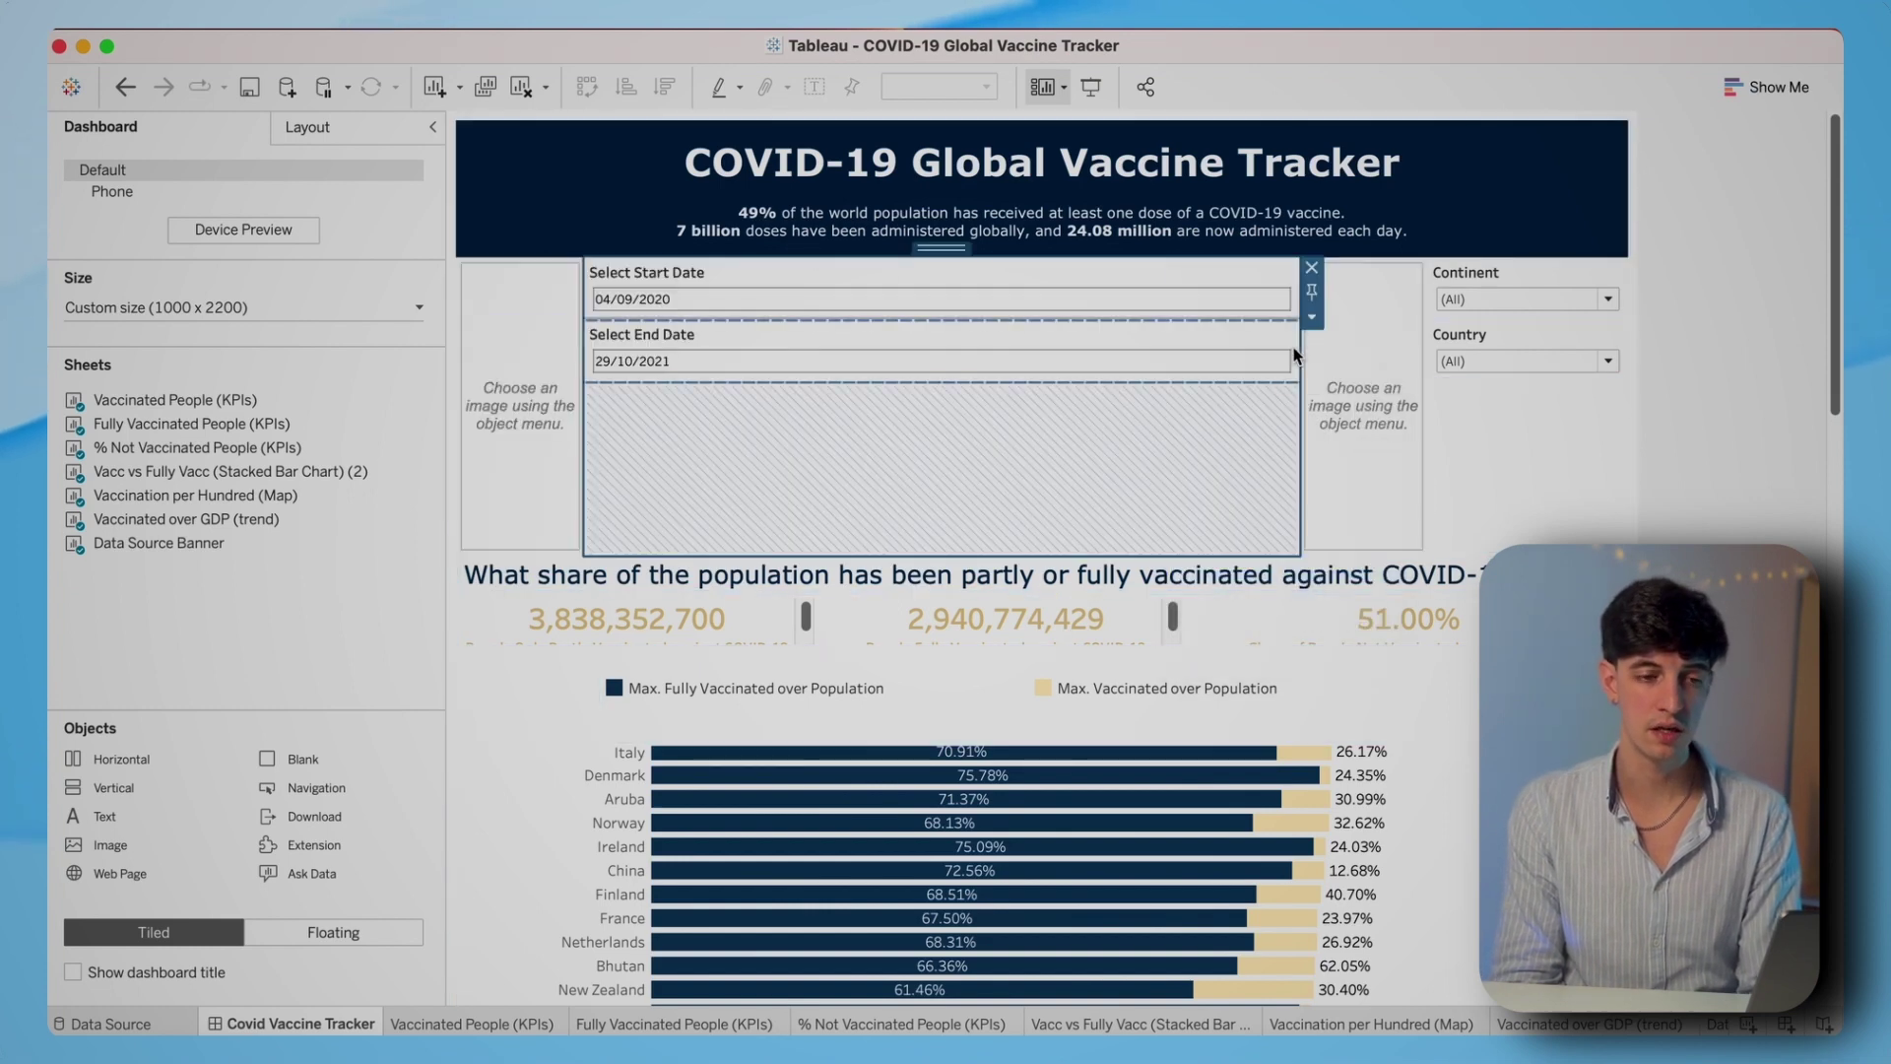
- Widen the image placeholder before the date controls and the Continent and Country filter column, narrowing the date controls
left_click_drag(584, 398, 664, 390)
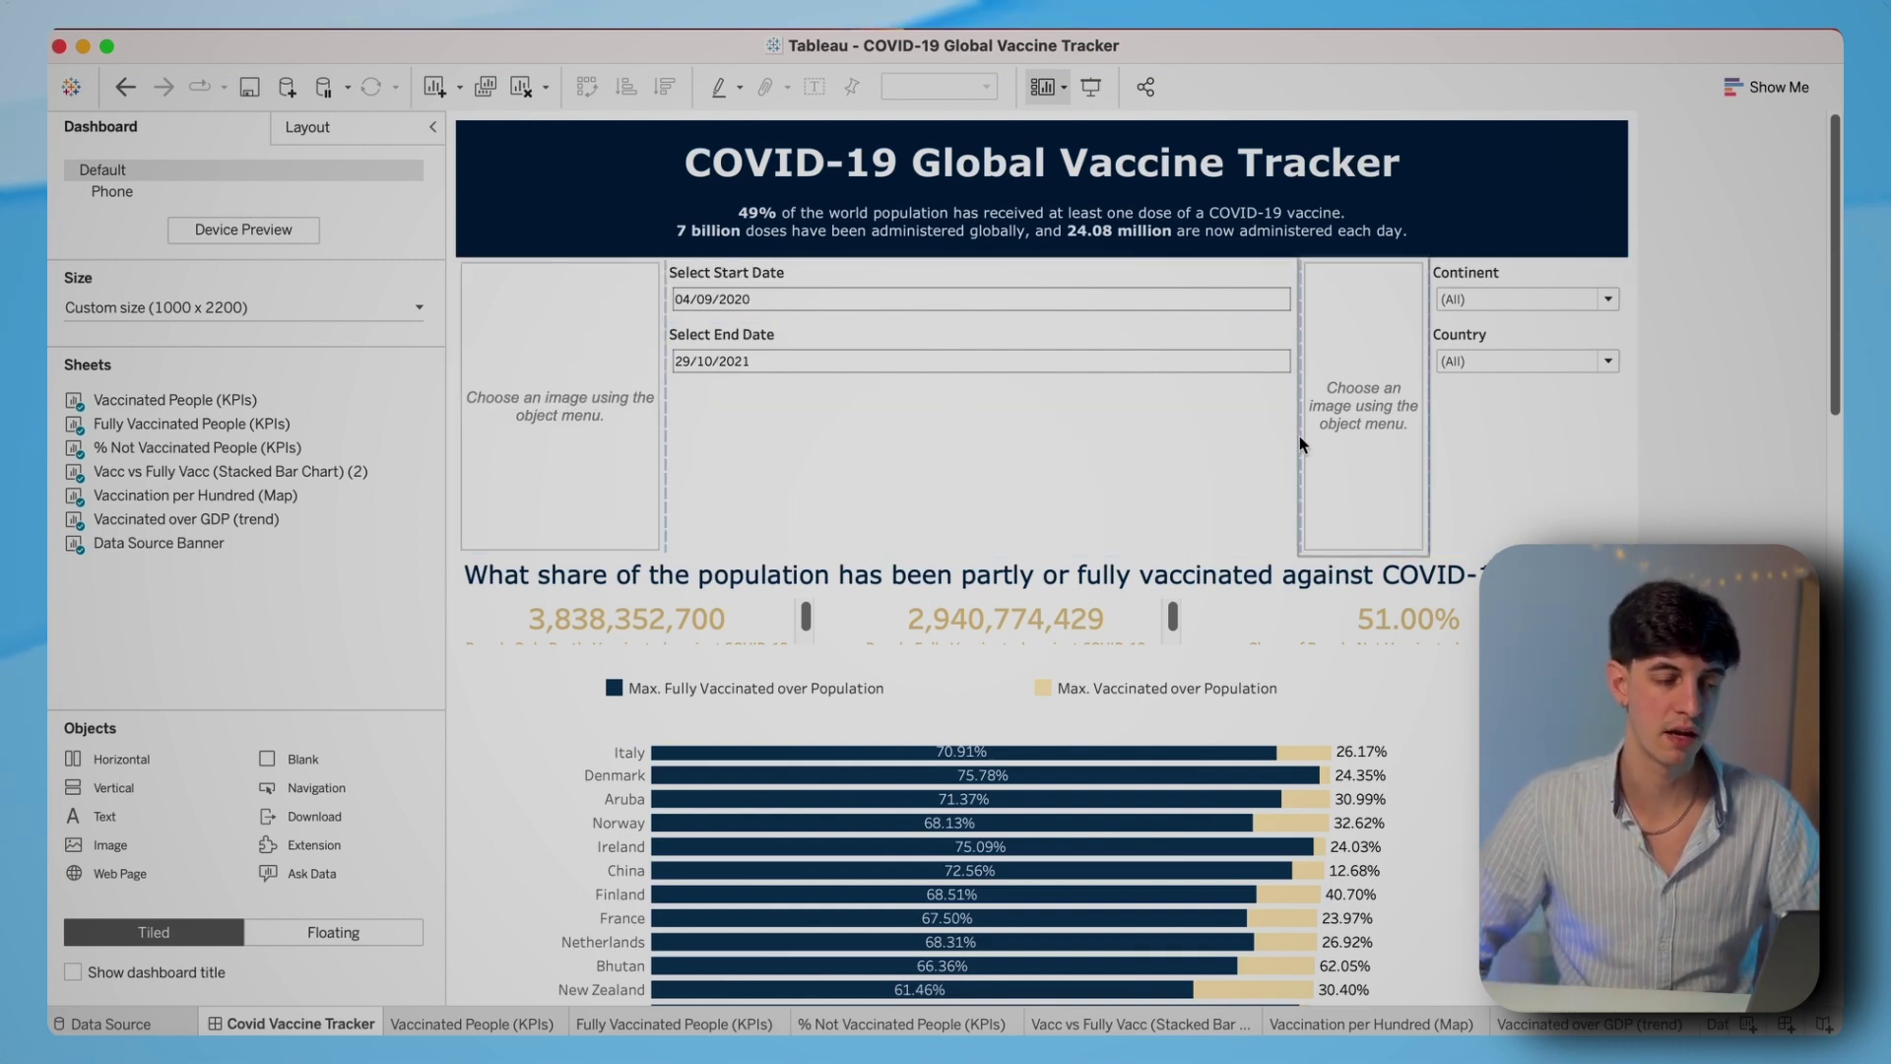
left_click(1438, 438)
left_click_drag(1430, 439, 1226, 457)
left_click(1095, 457)
left_click(1057, 491)
- Shorten the filter row to just below its fields and reduce the height of the population share heading
left_click_drag(995, 559, 997, 404)
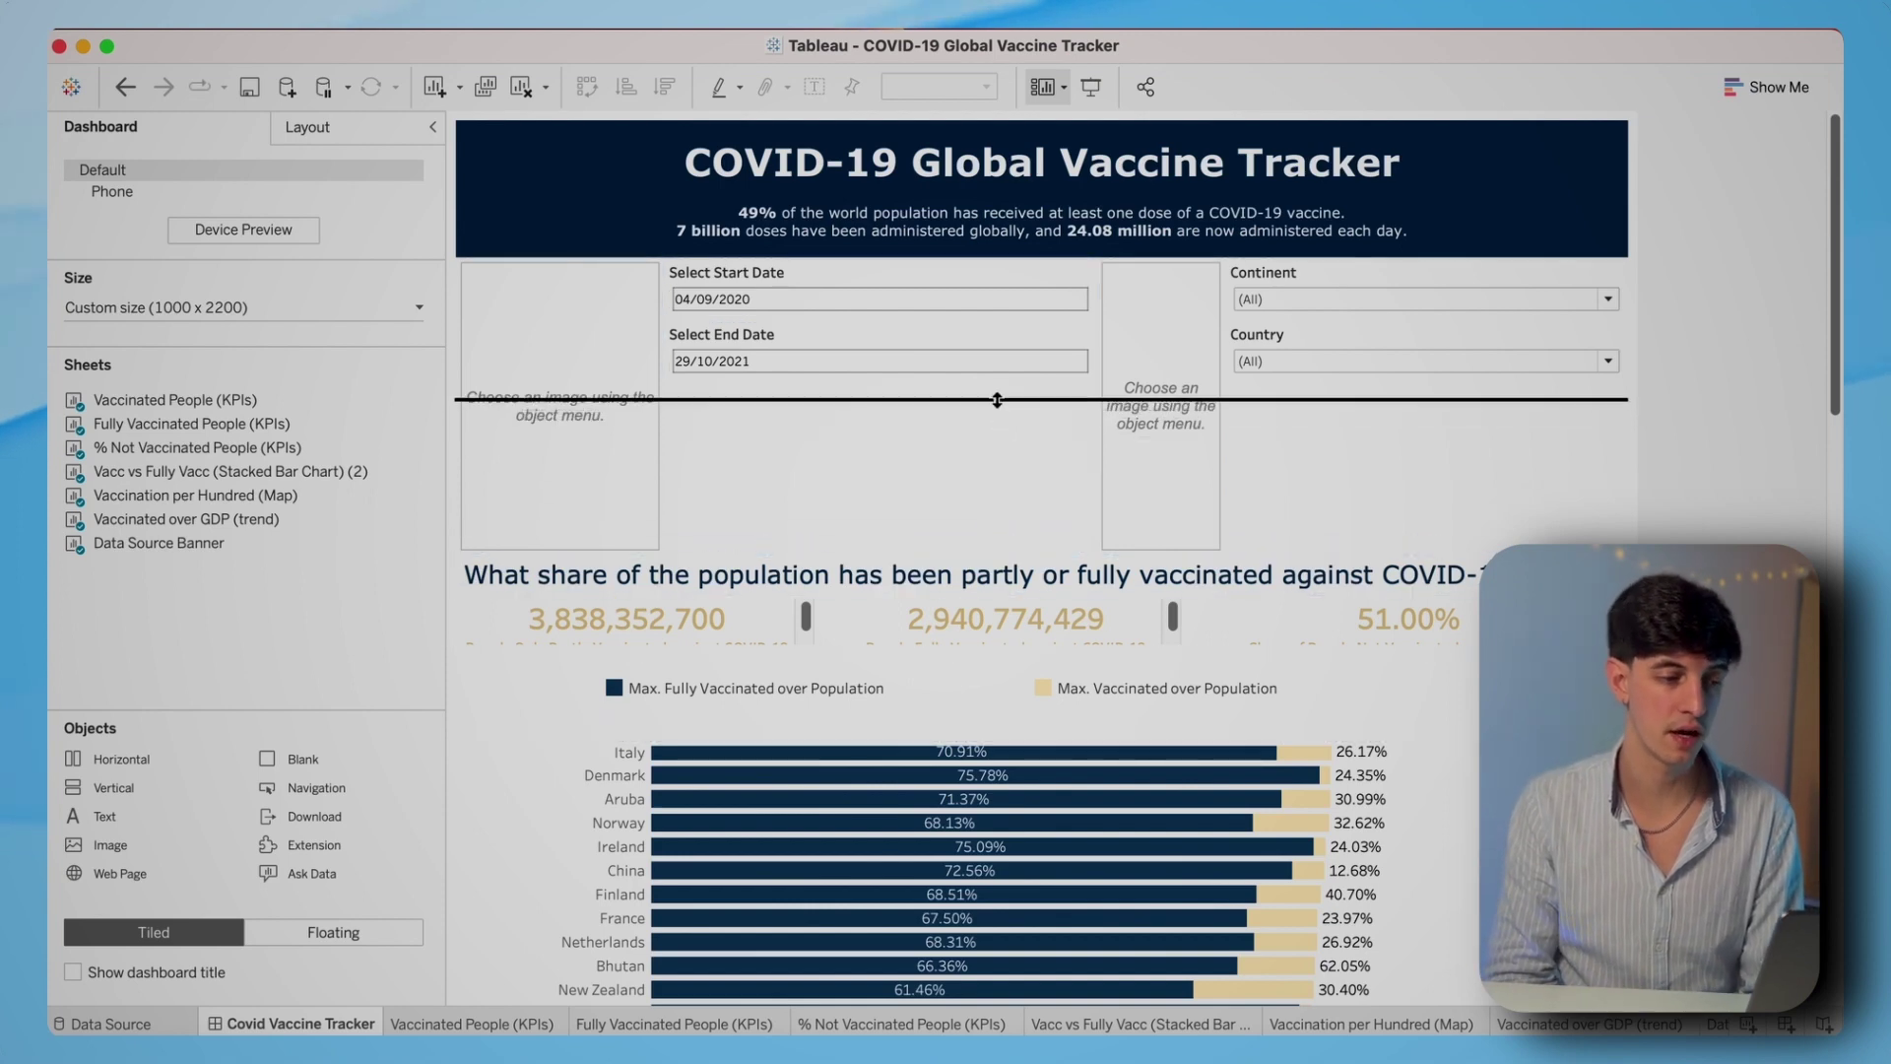
left_click(960, 451)
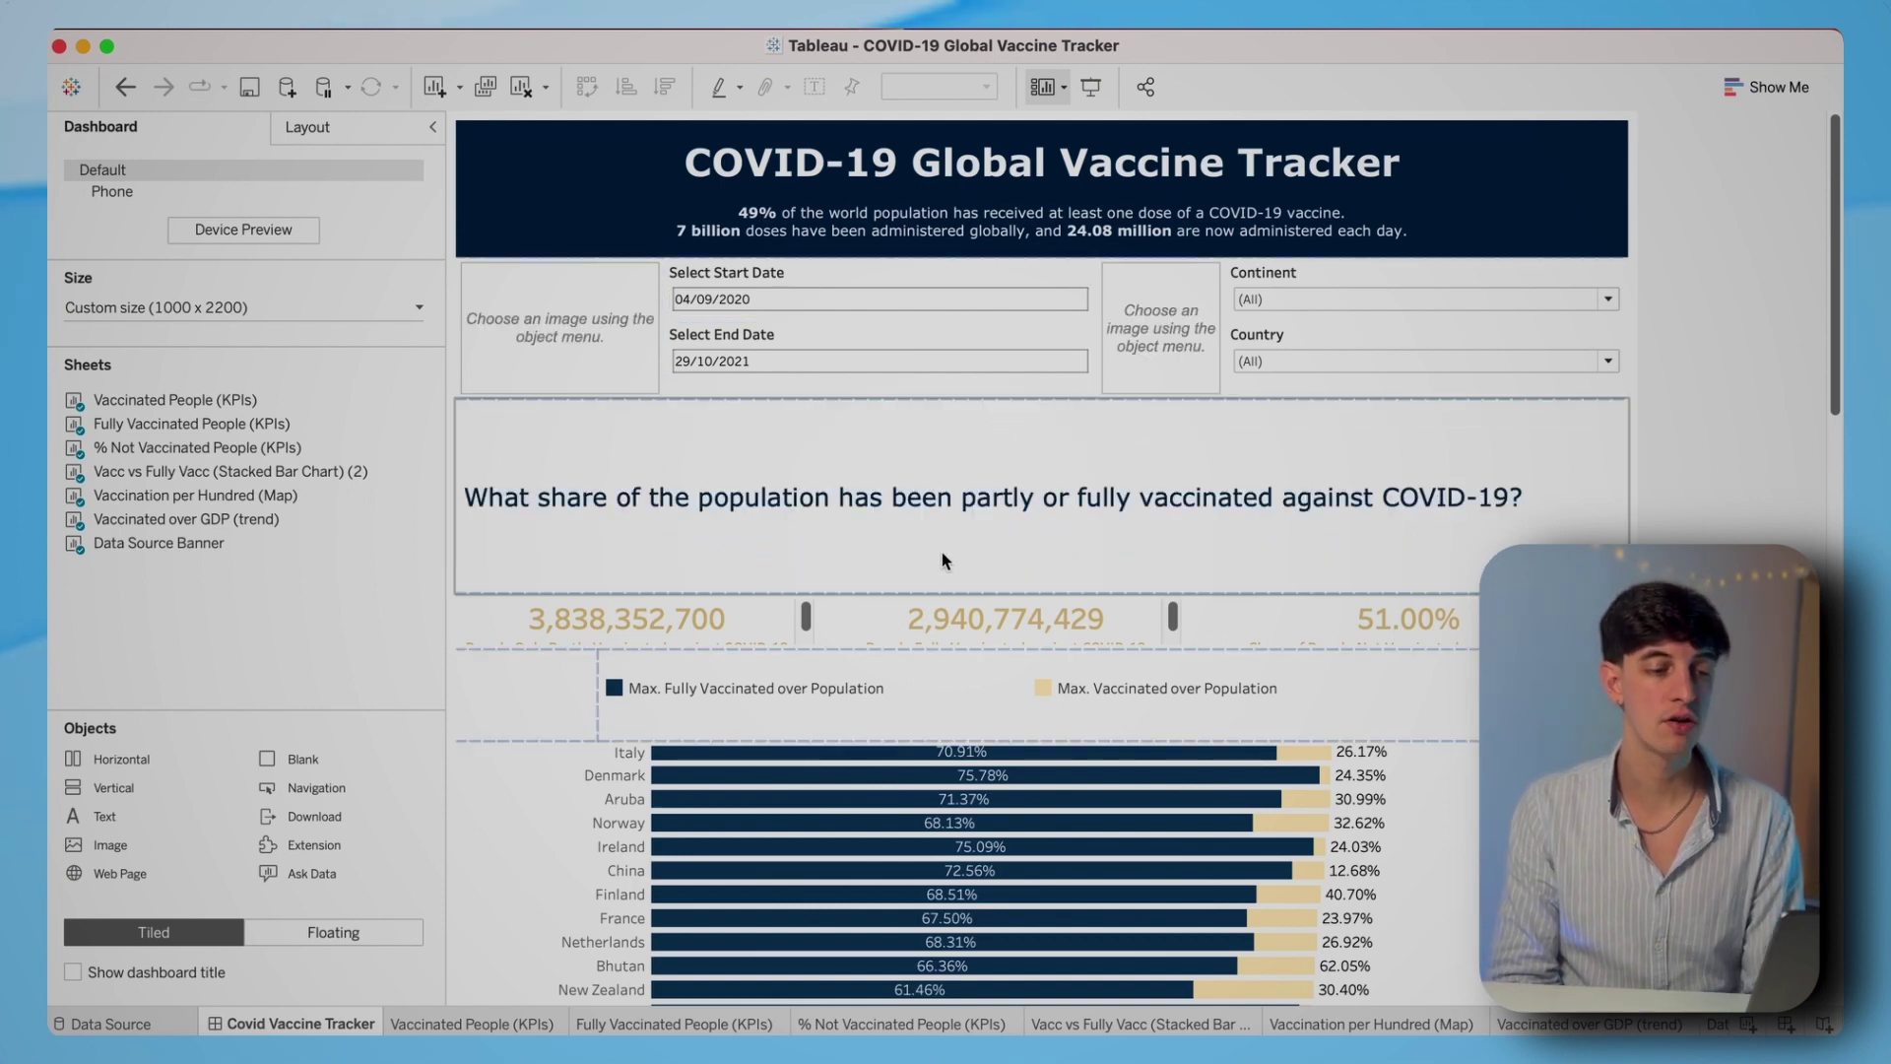
left_click_drag(935, 590, 935, 491)
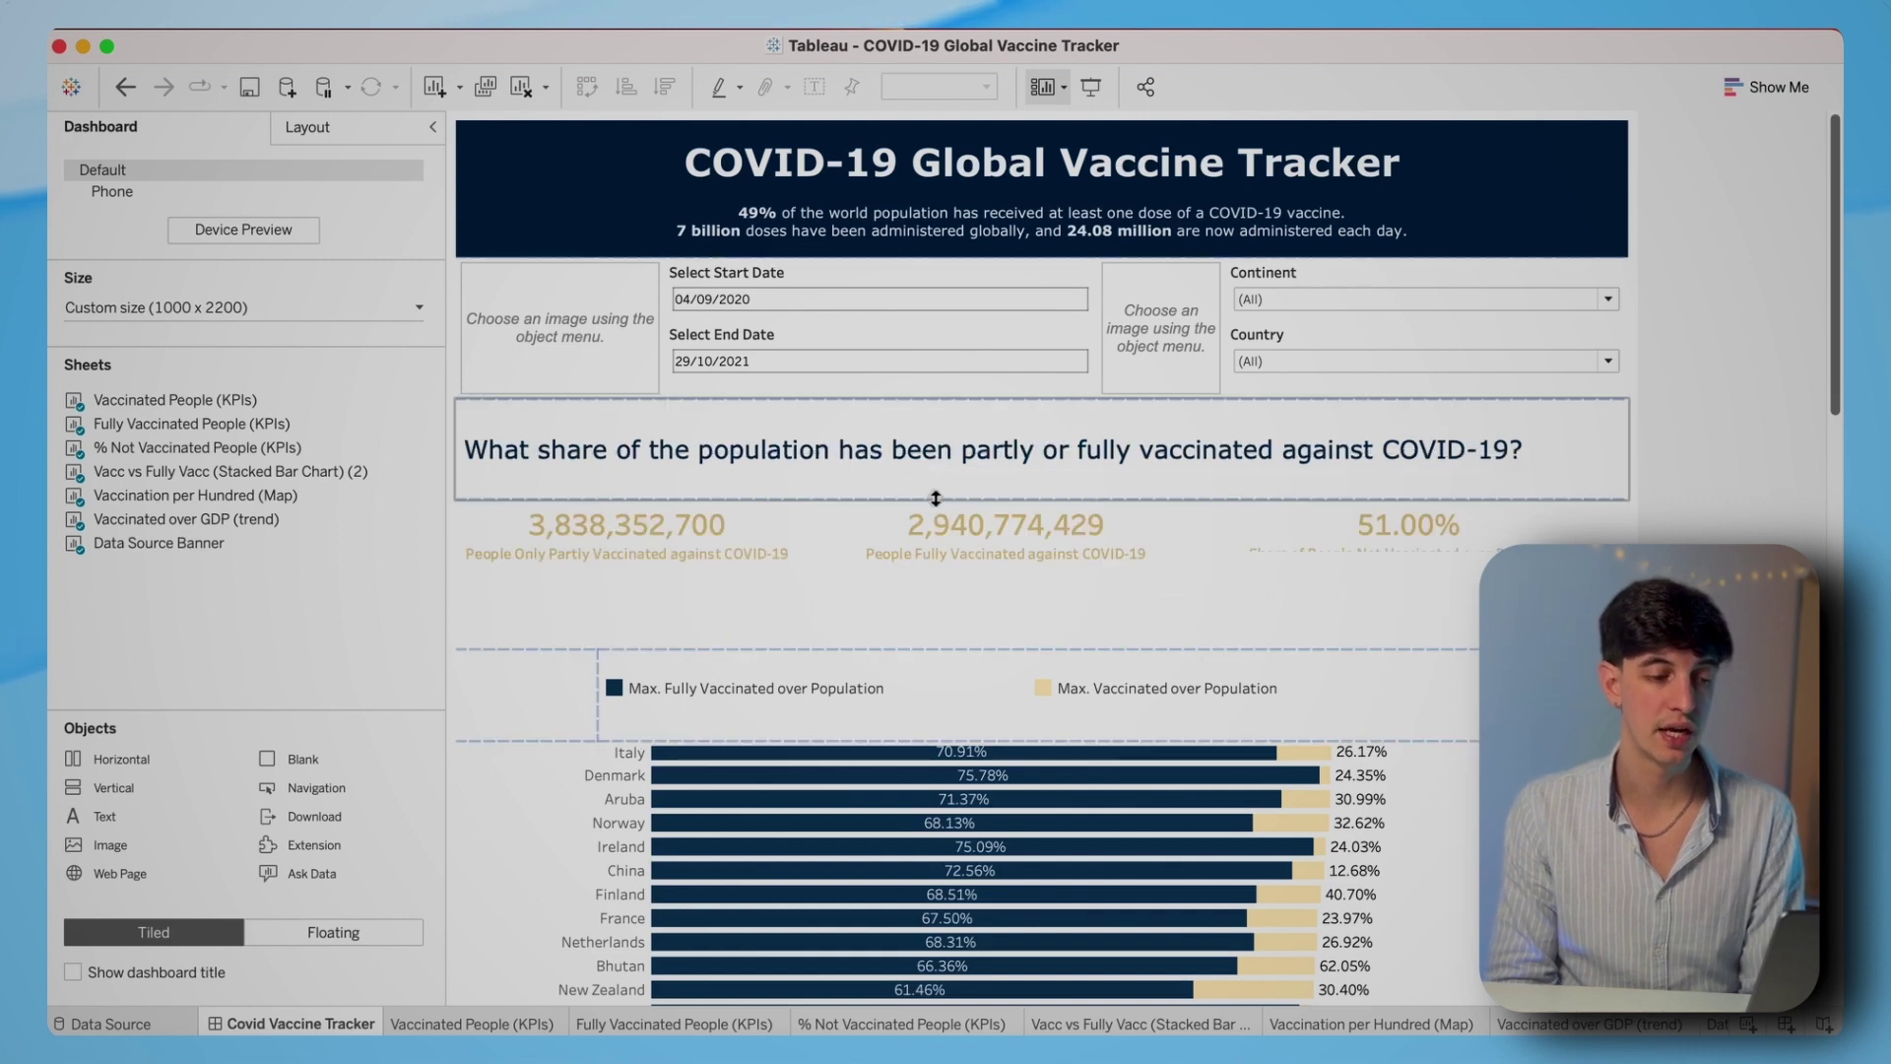
left_click(718, 599)
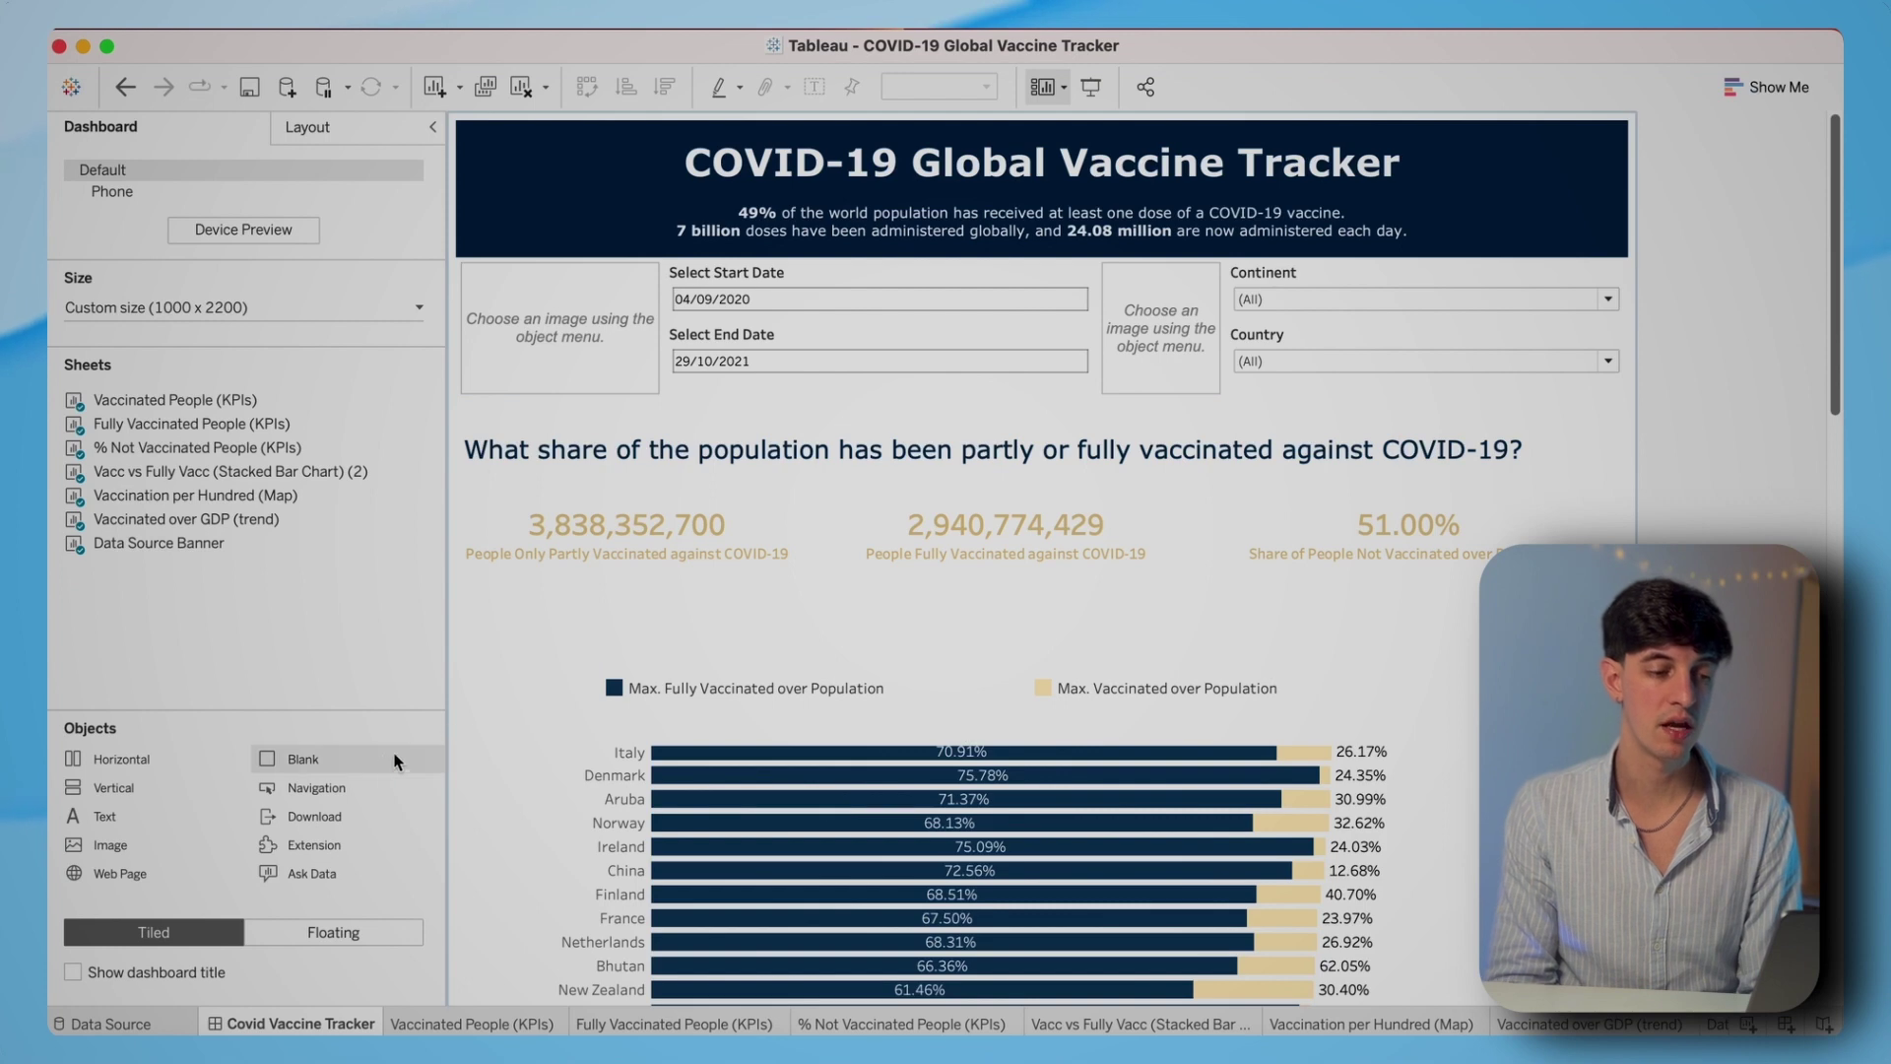
- Insert an empty image placeholder before each of the three KPIs
left_click_drag(179, 815, 626, 555)
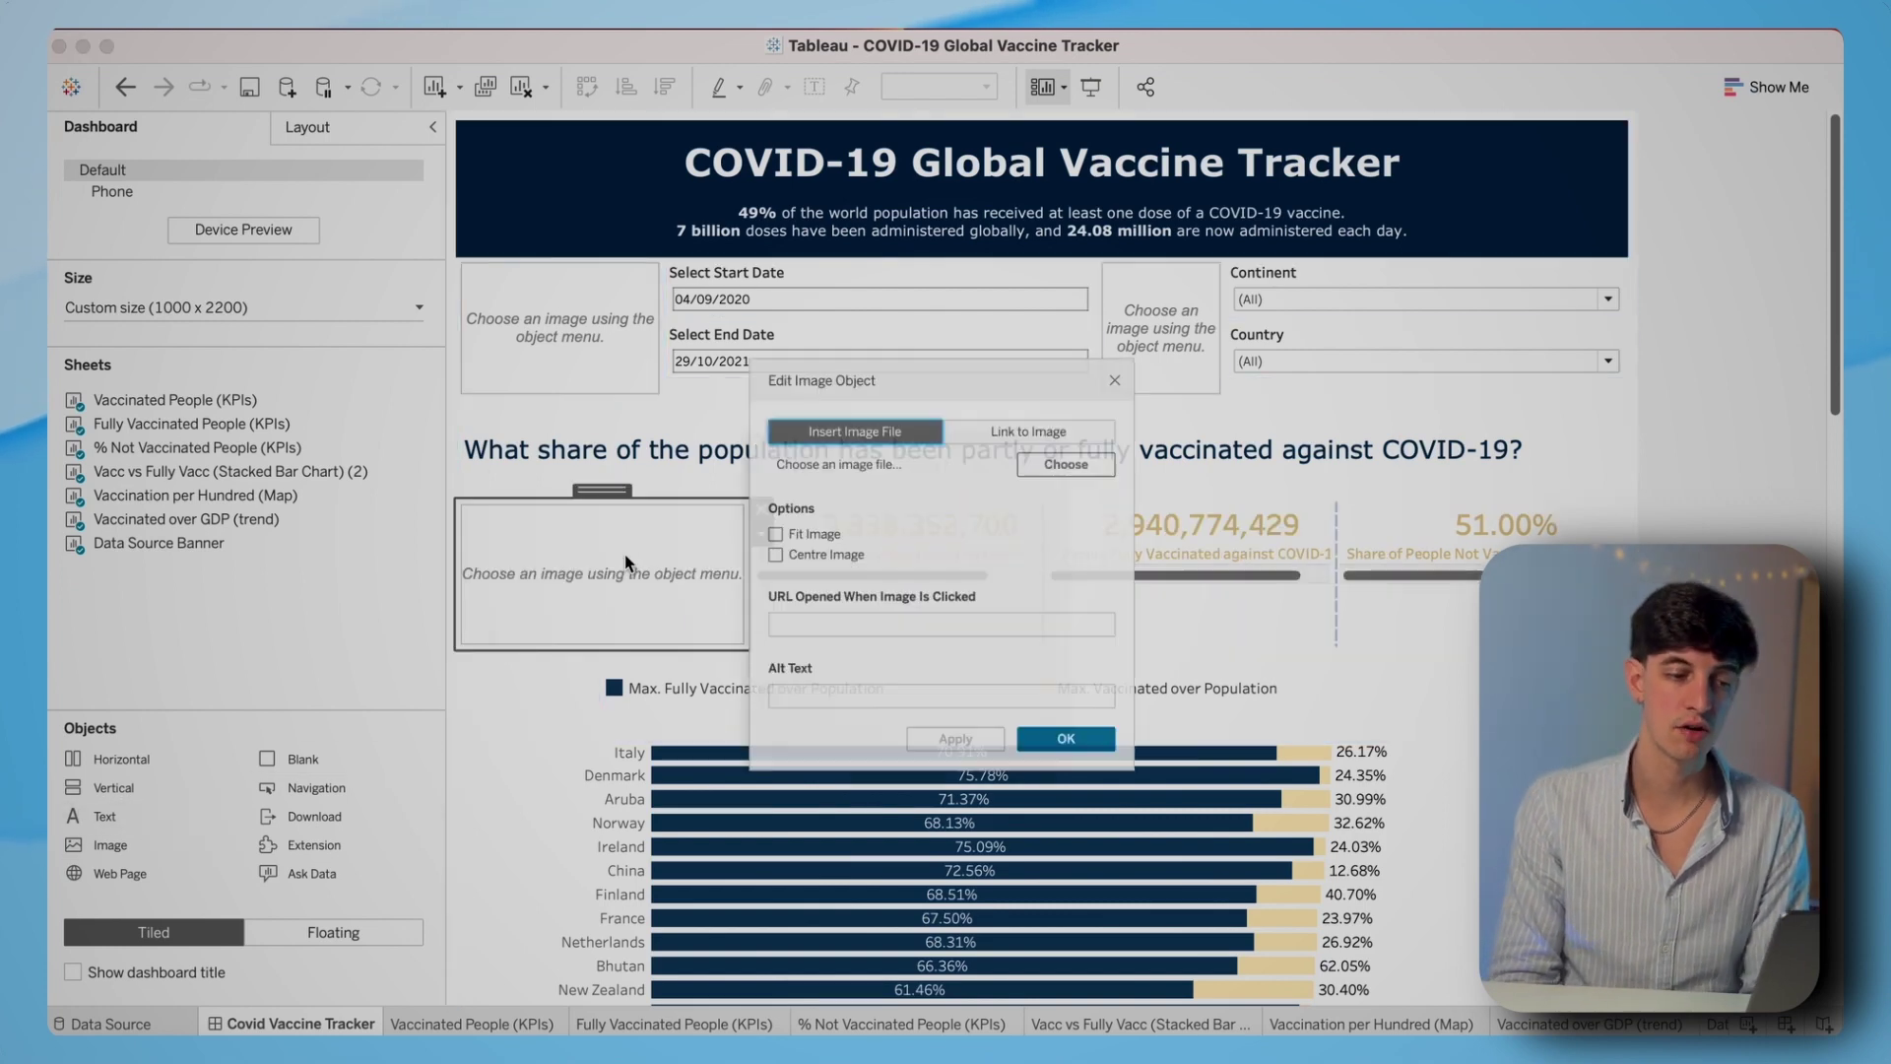
left_click(1144, 349)
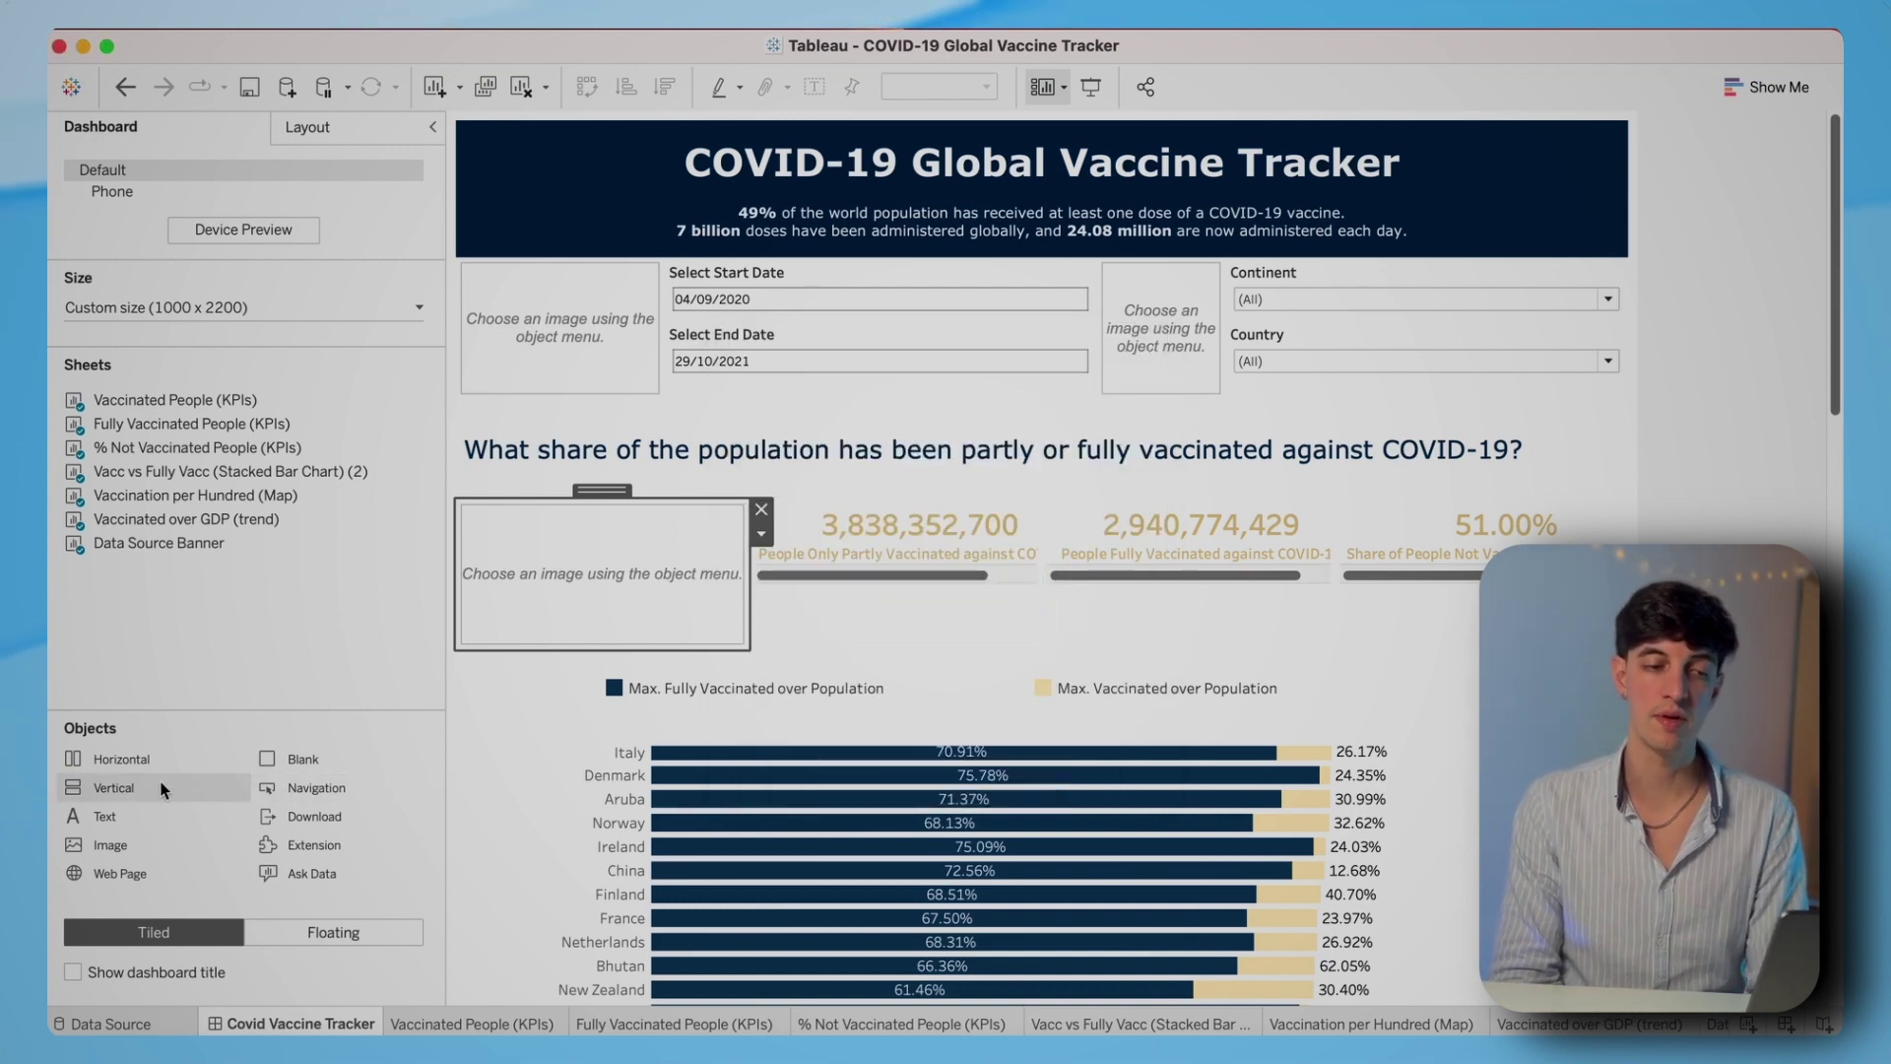
left_click_drag(212, 798, 1012, 593)
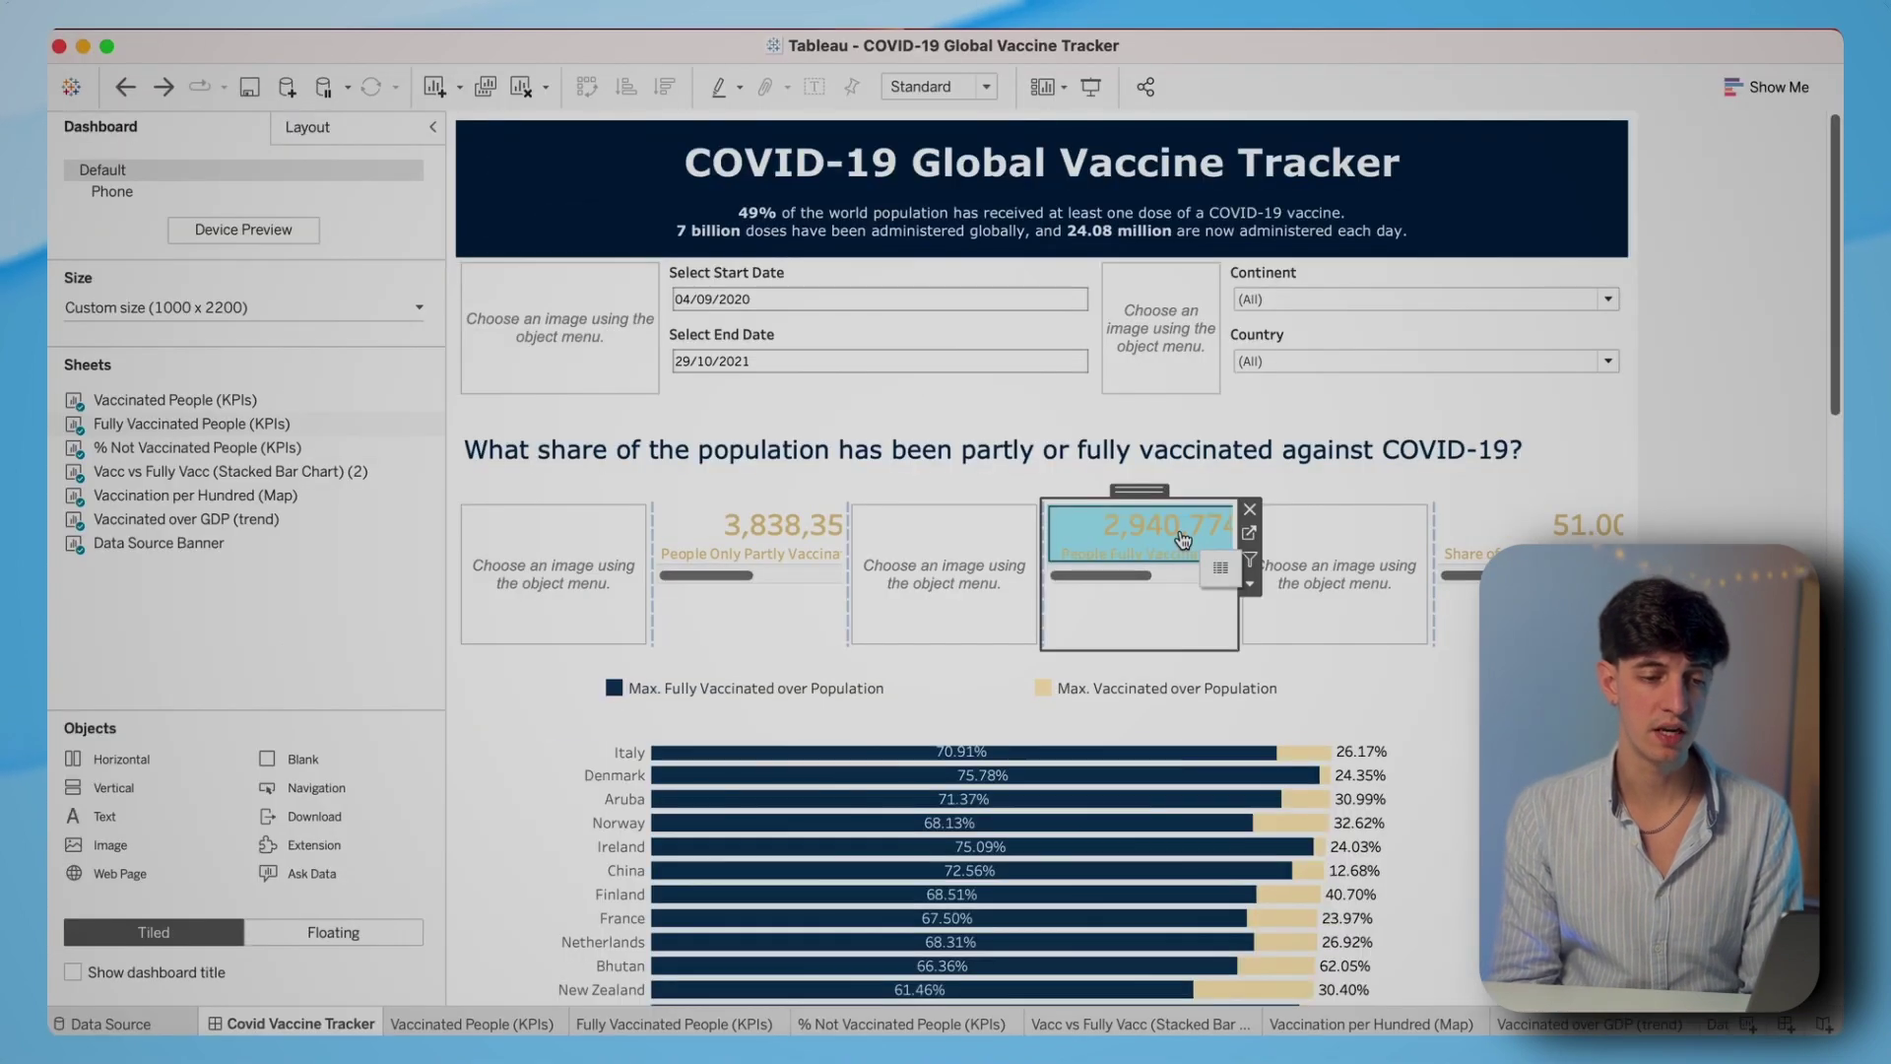
- Narrow the image placeholders in the KPI row and select the horizontal container that holds them
left_click(1249, 583)
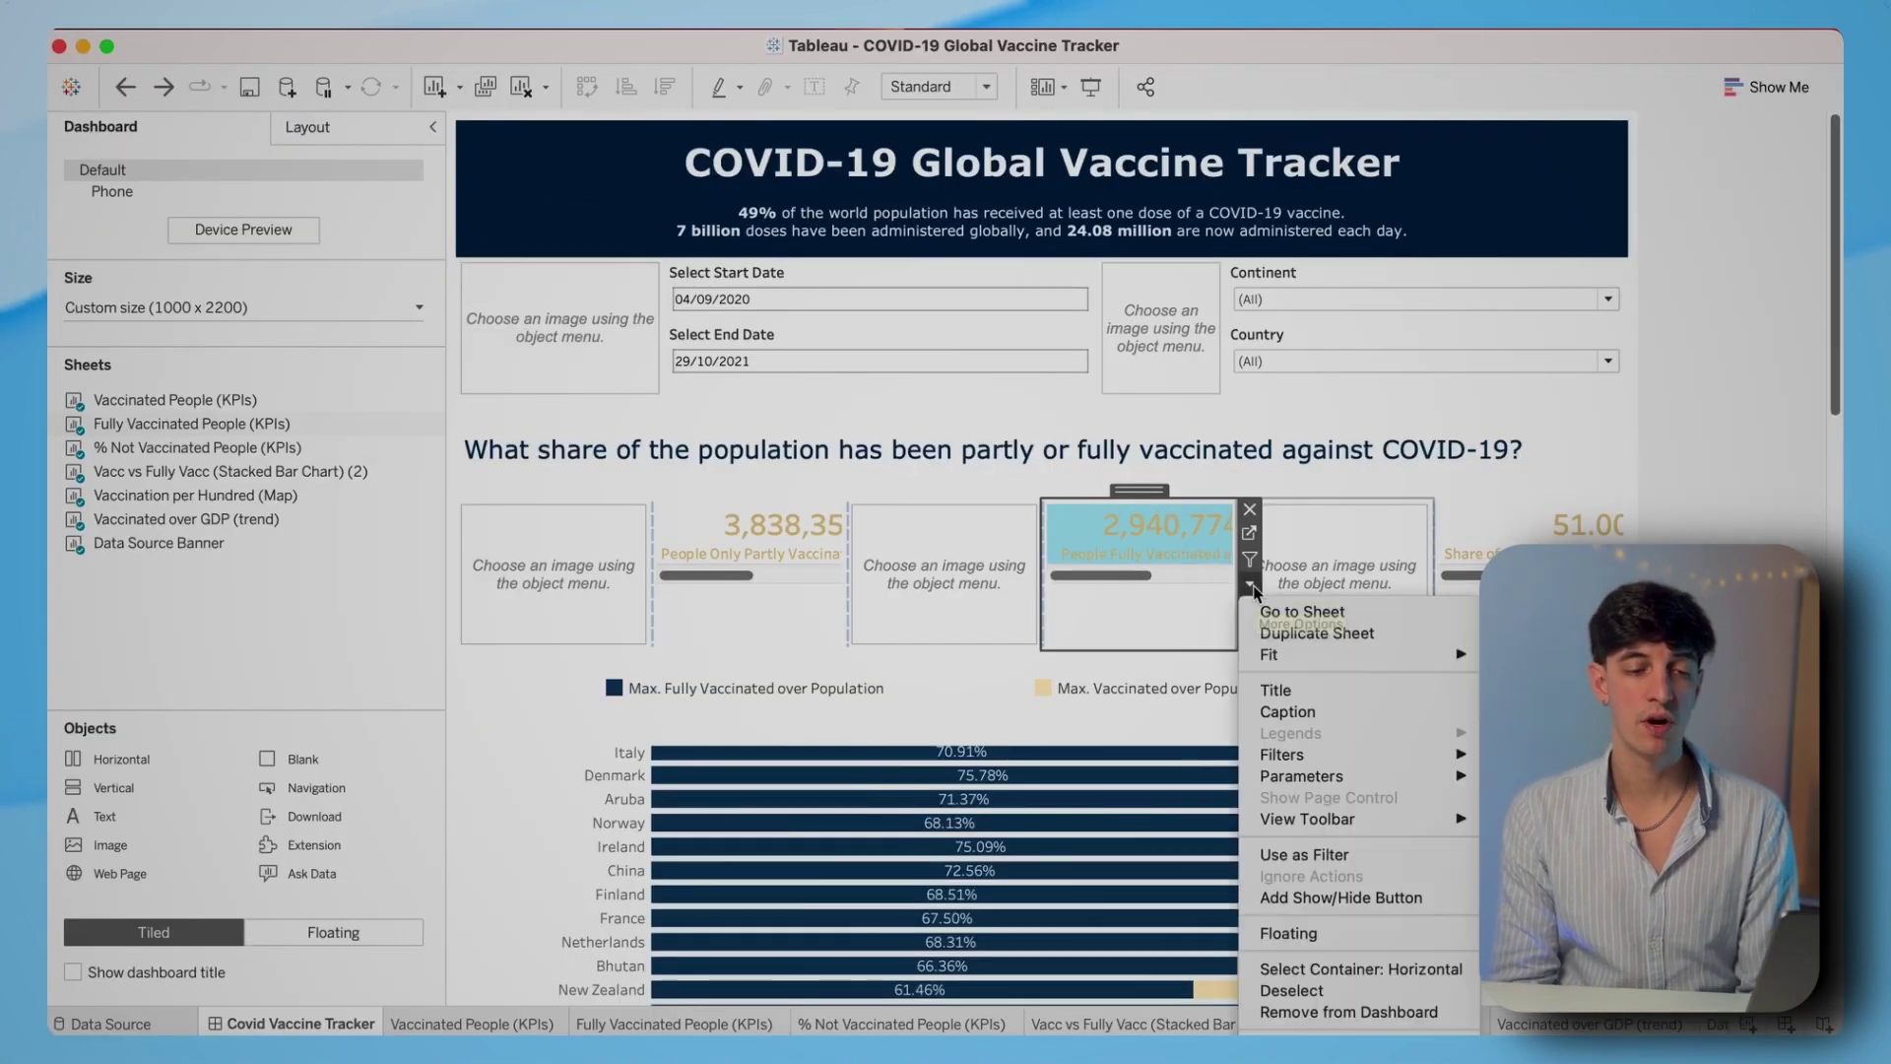
left_click(1349, 968)
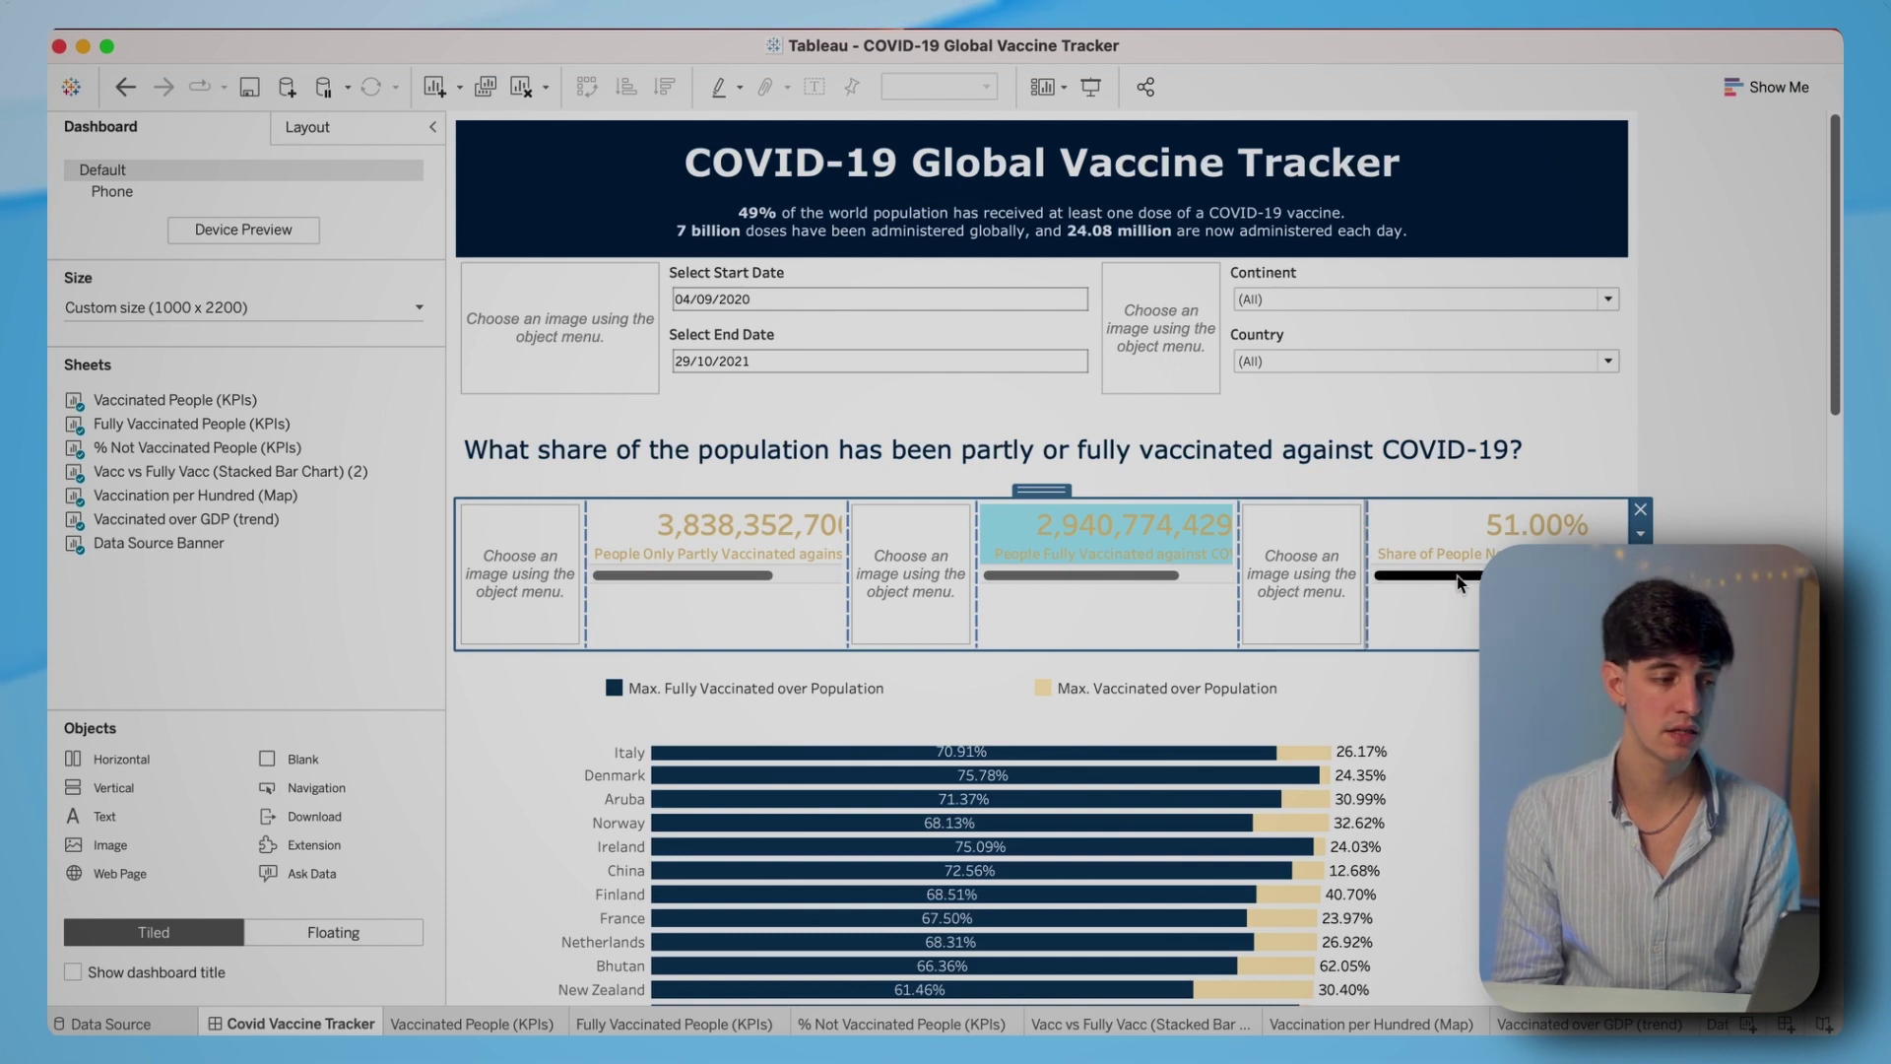
key("Escape")
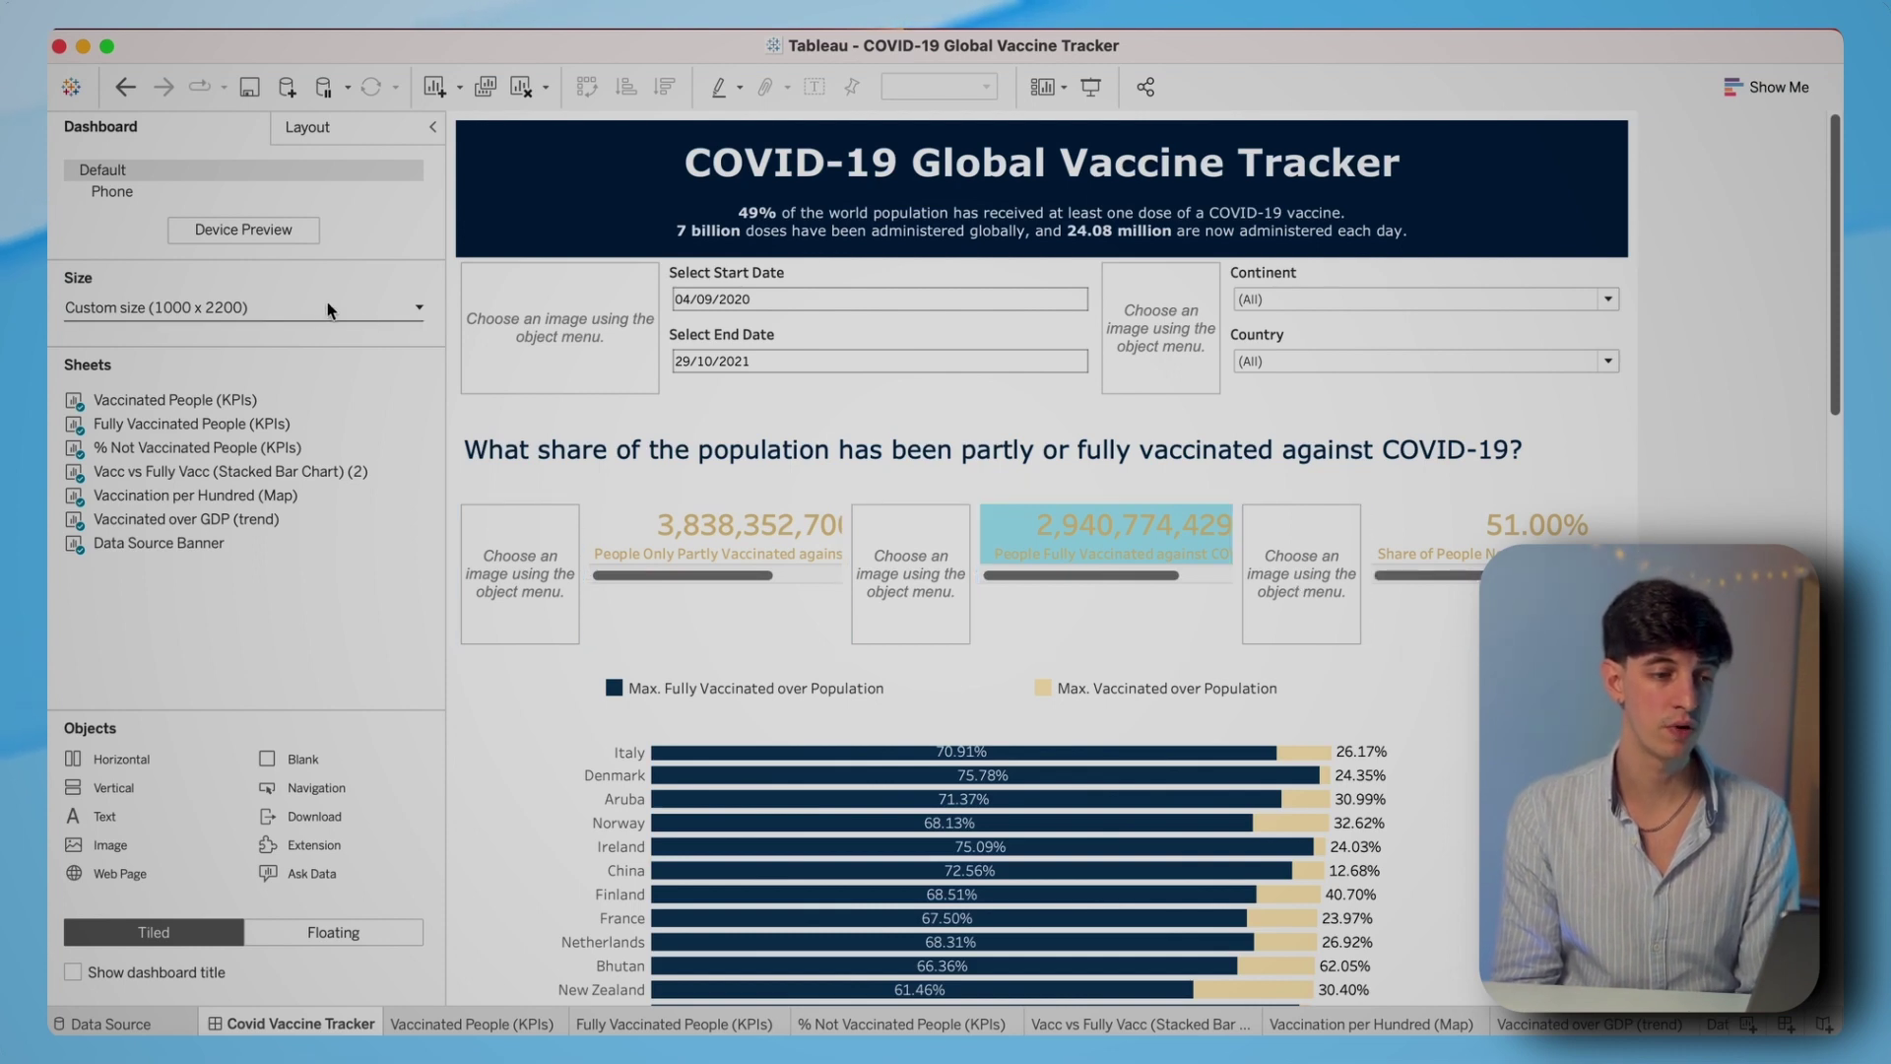
- Set the dashboard's fixed width to 1200 px and narrow the side pane so the full dashboard width fits on screen
left_click(245, 307)
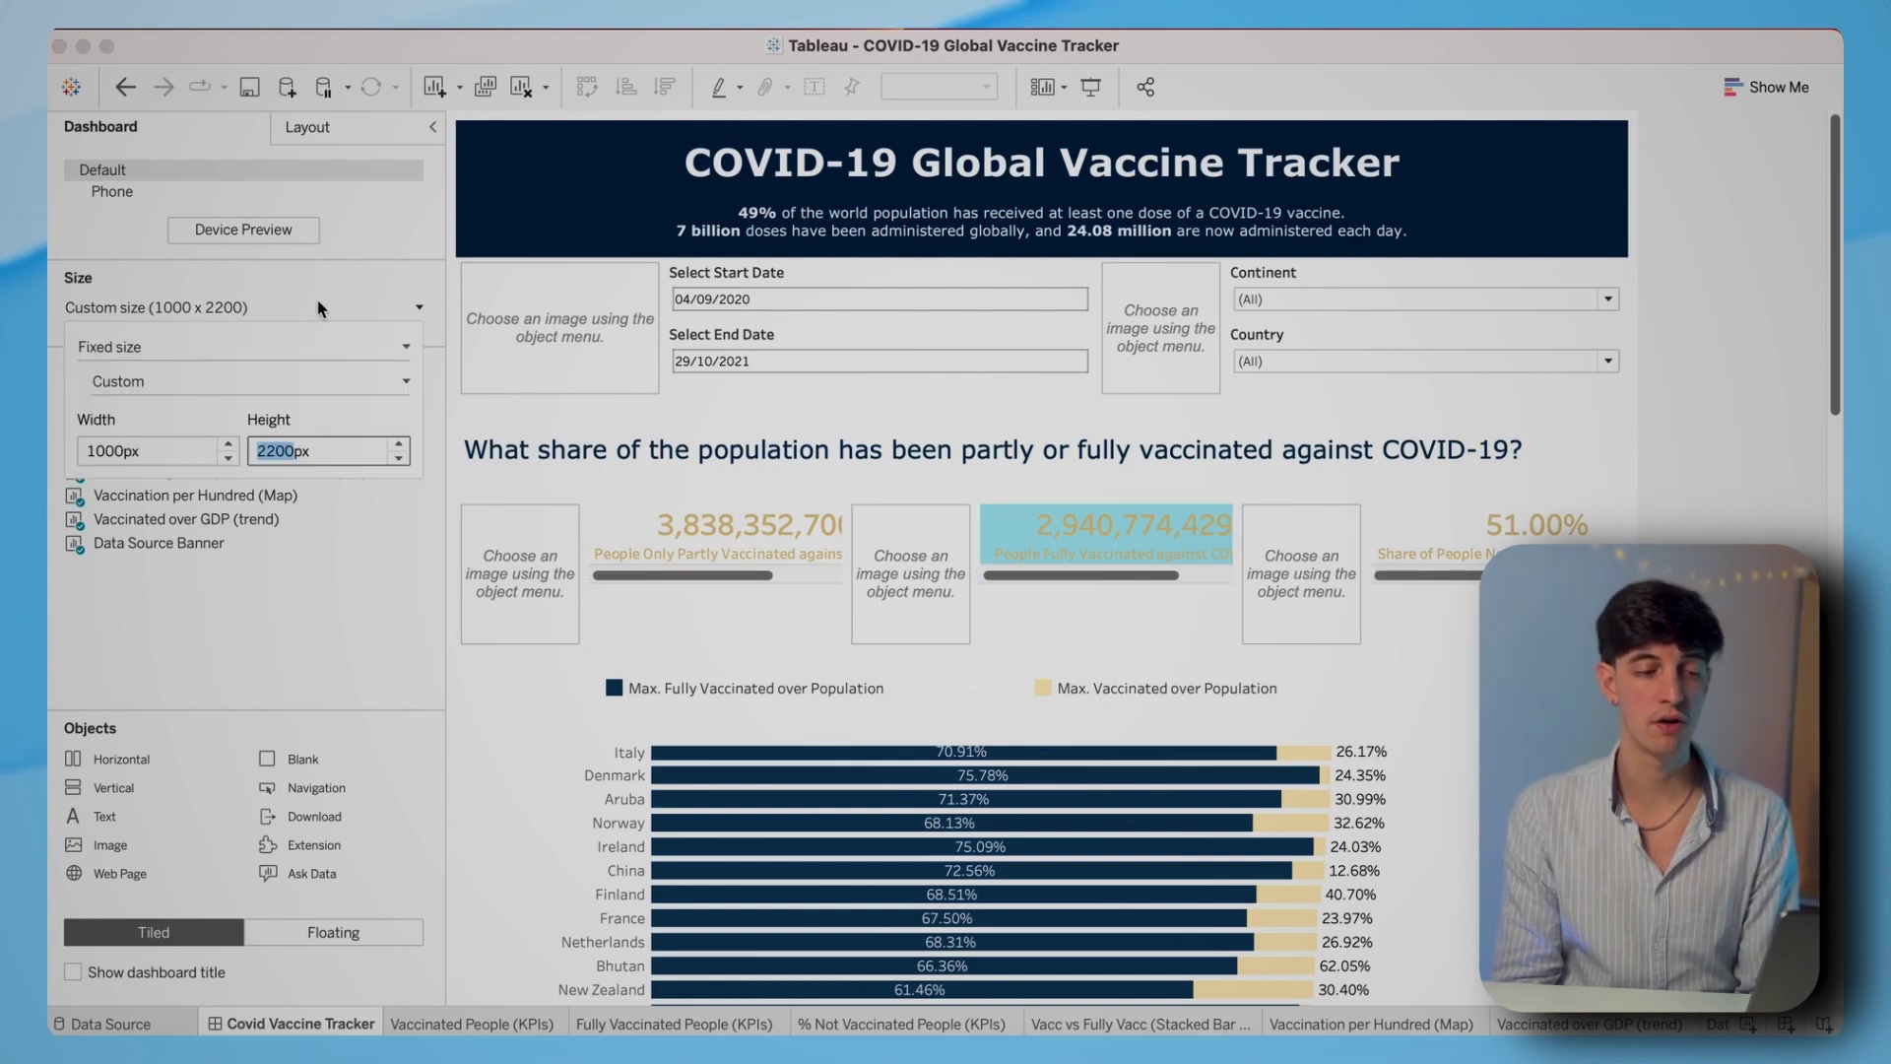
left_click(233, 440)
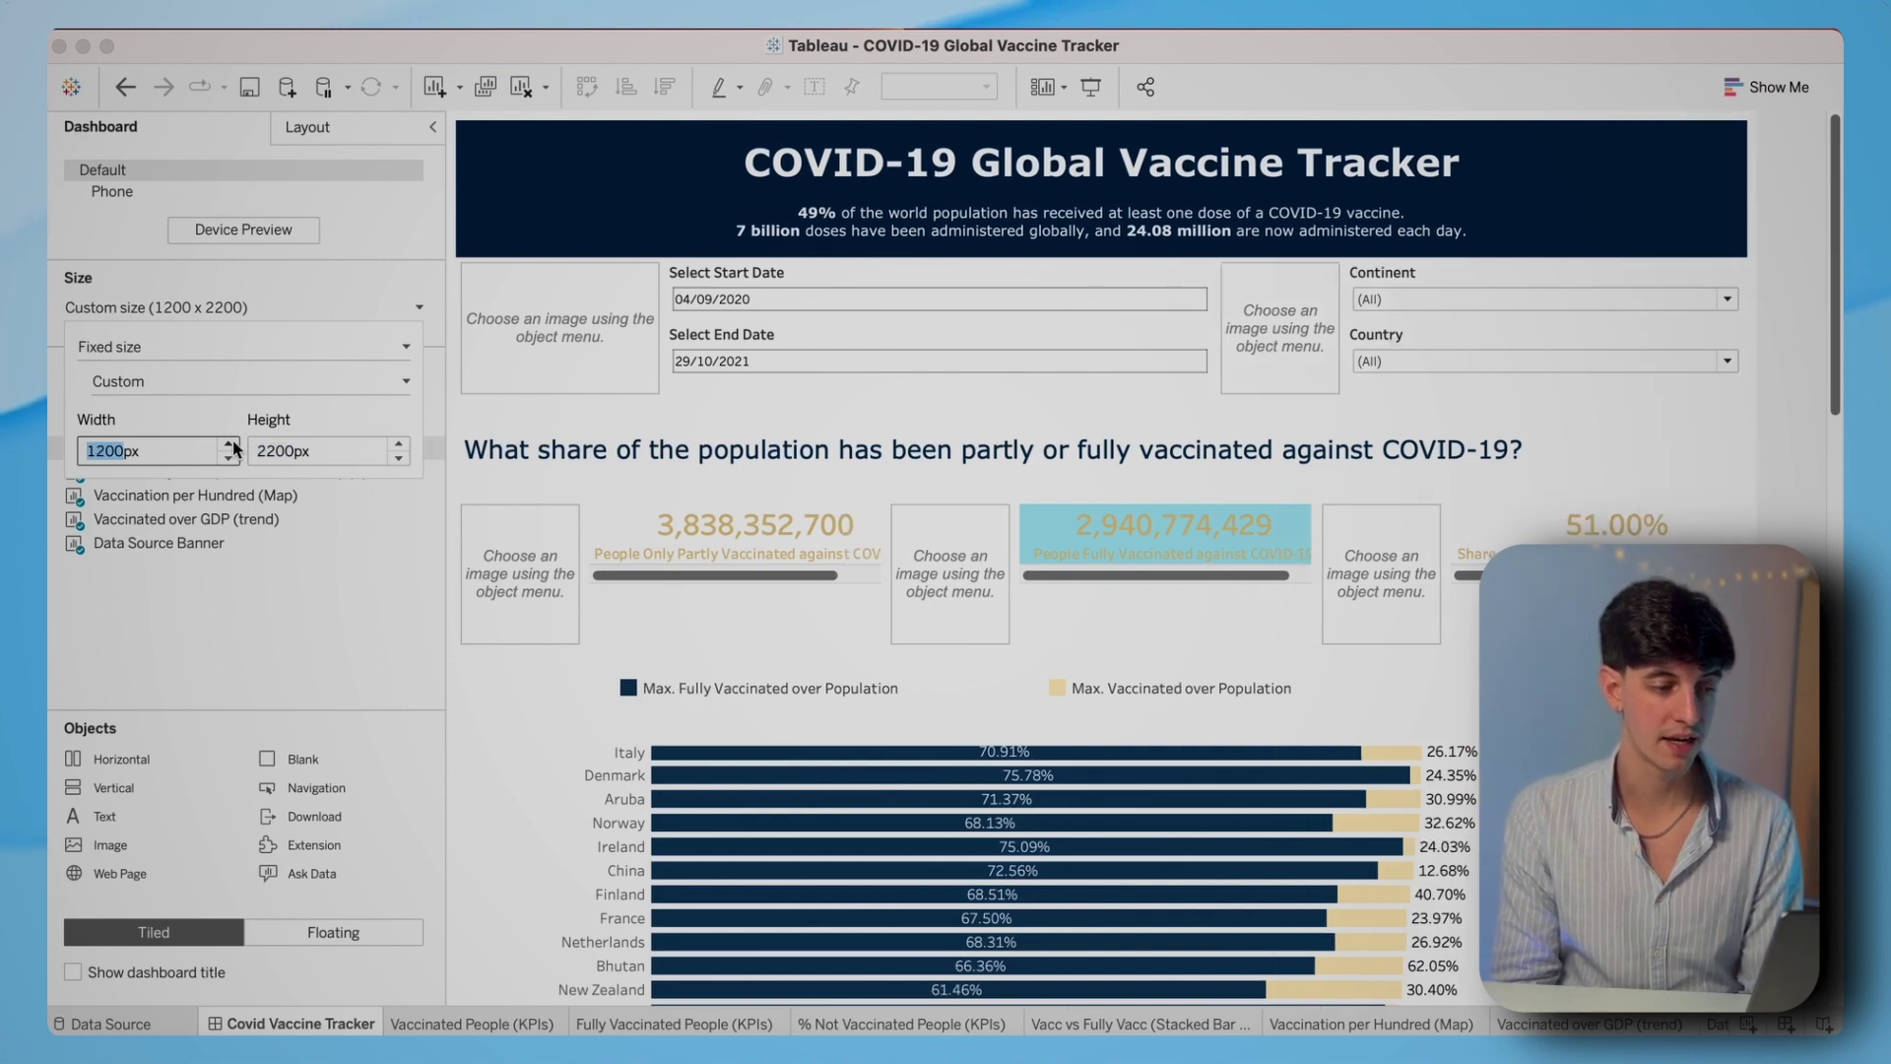
left_click(233, 444)
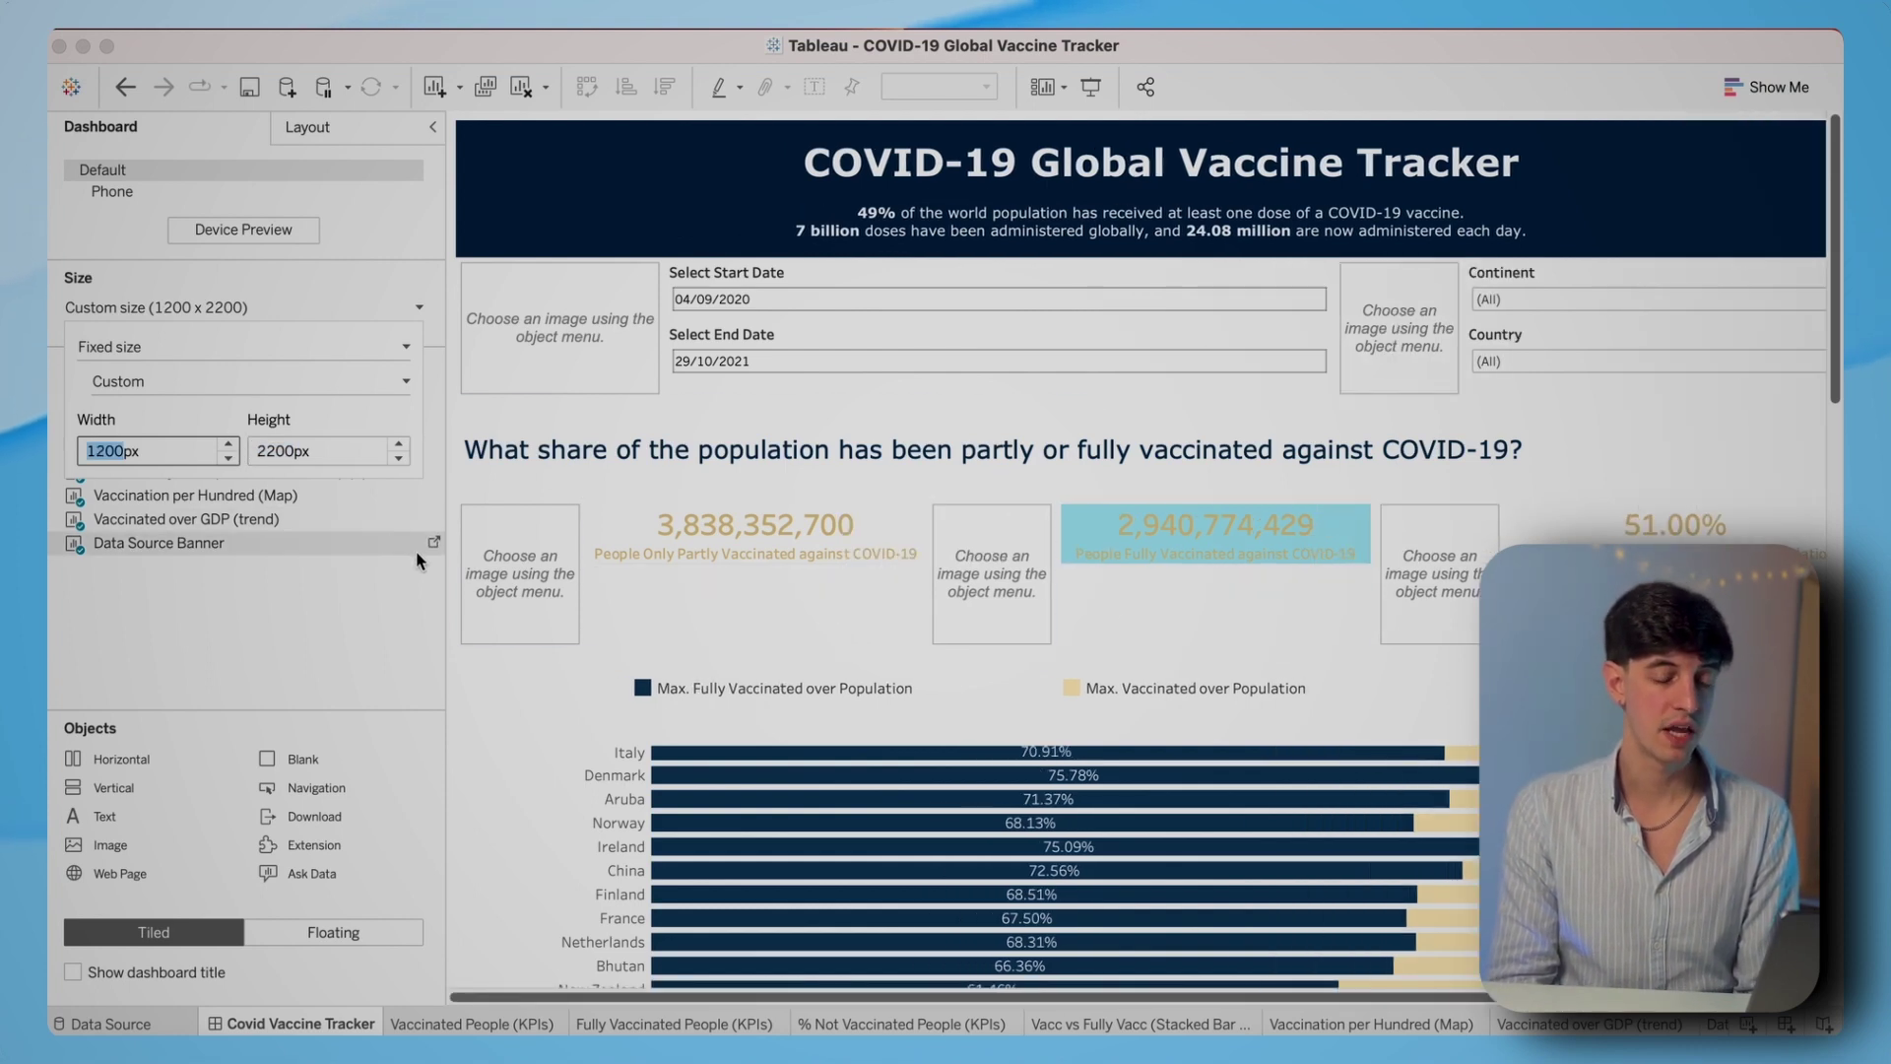
left_click(438, 592)
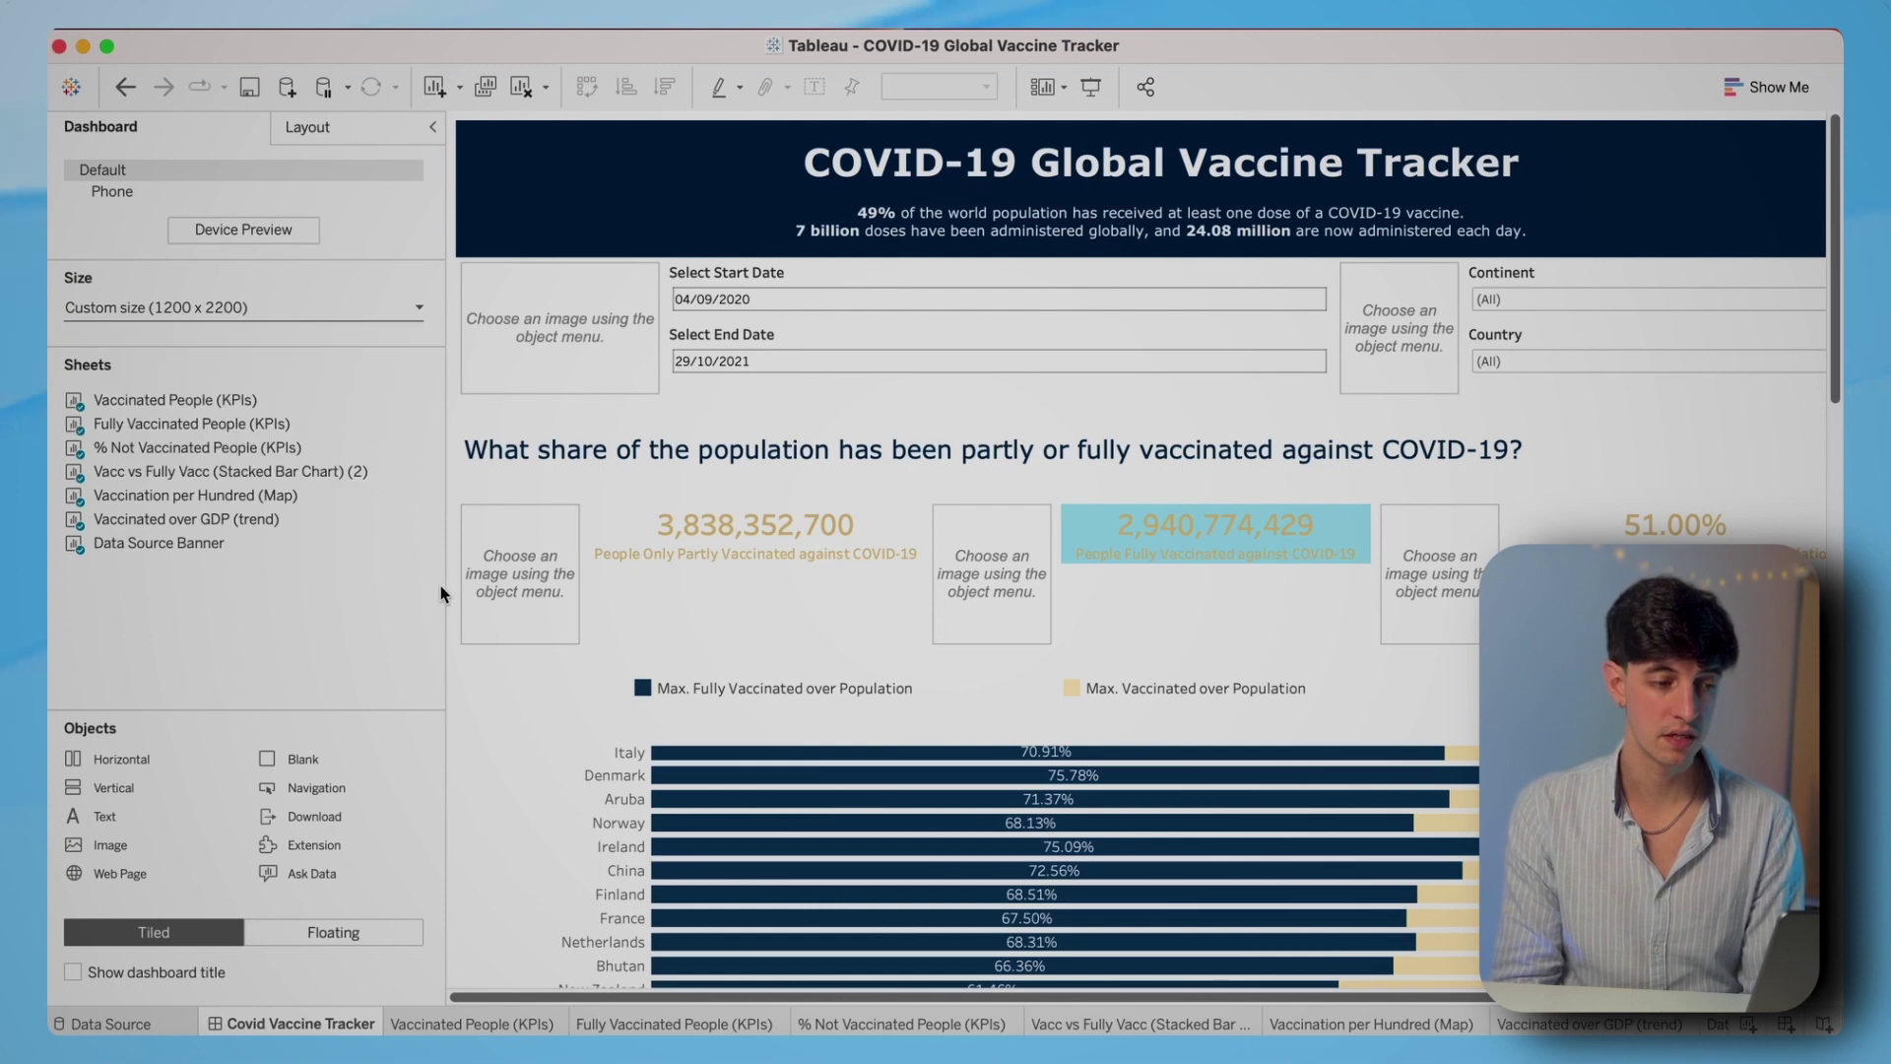
left_click_drag(444, 588, 313, 588)
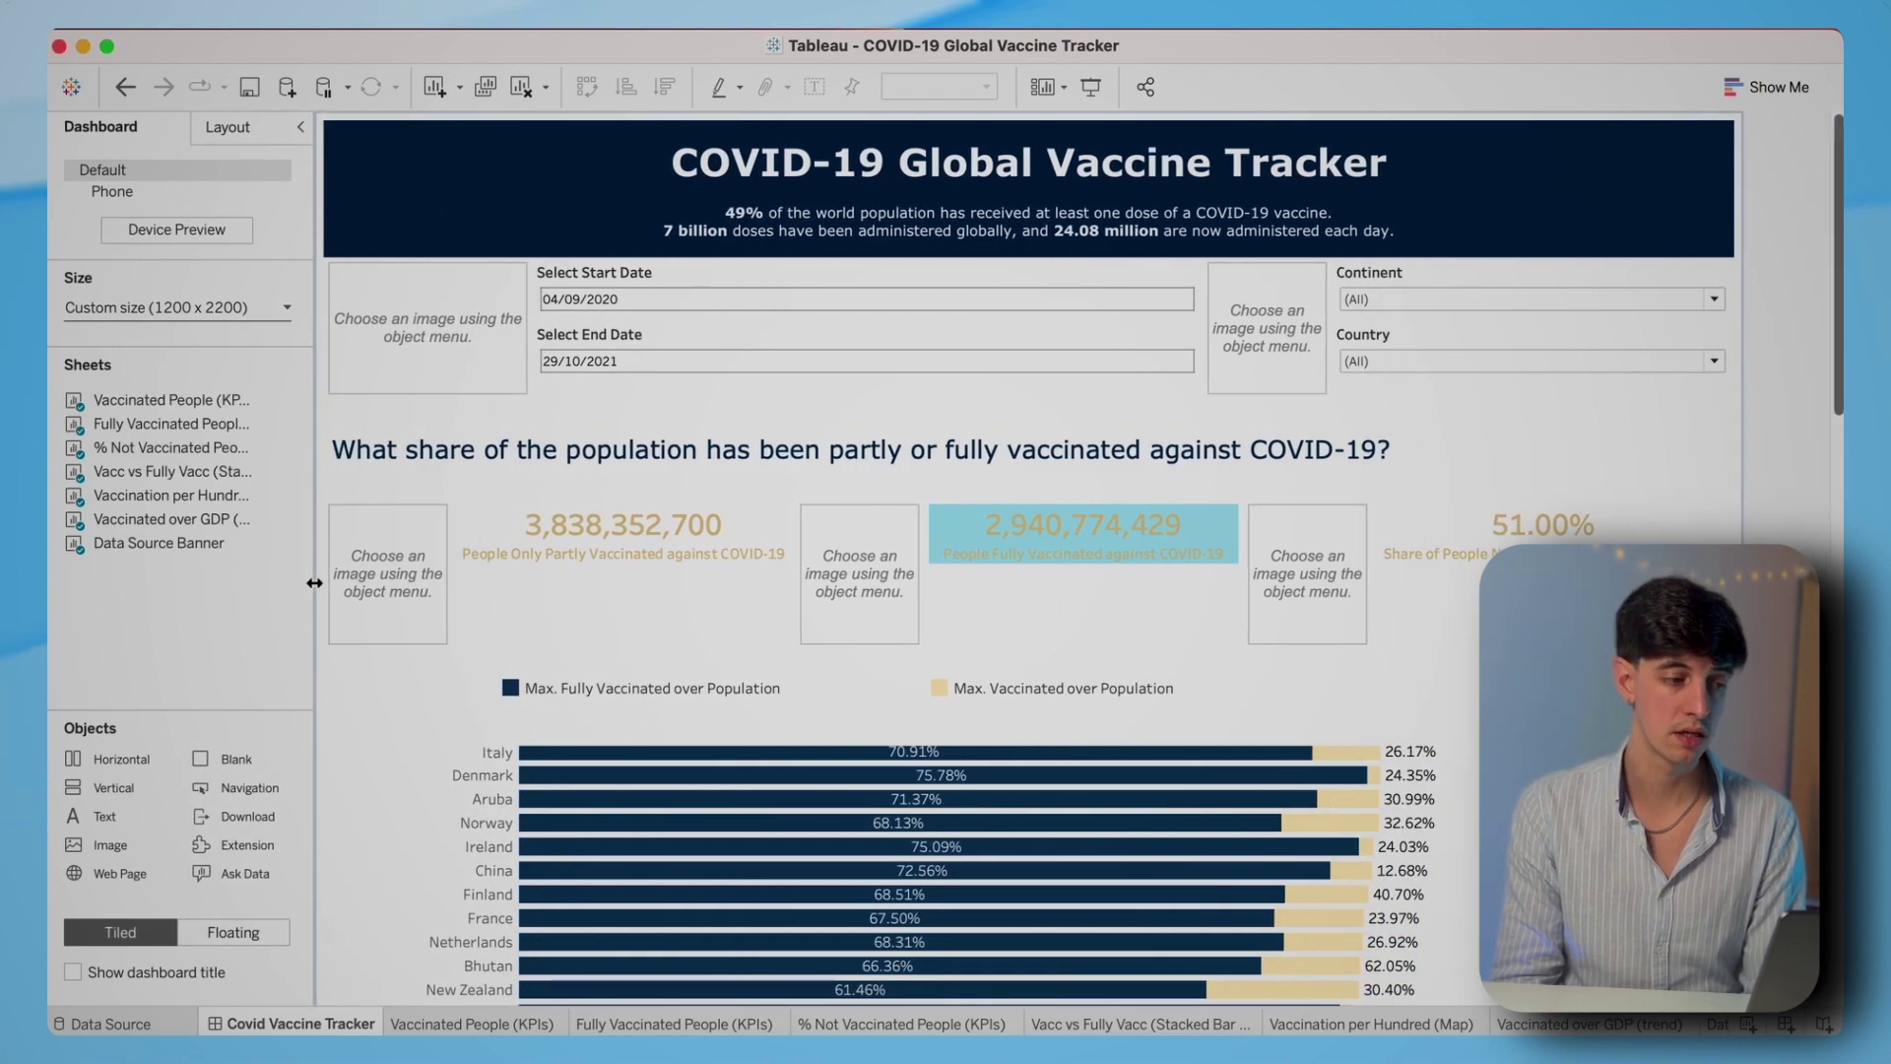
- Give the horizontal container holding the date and location filters the custom beige background at 100% opacity
left_click(450, 288)
right_click(495, 295)
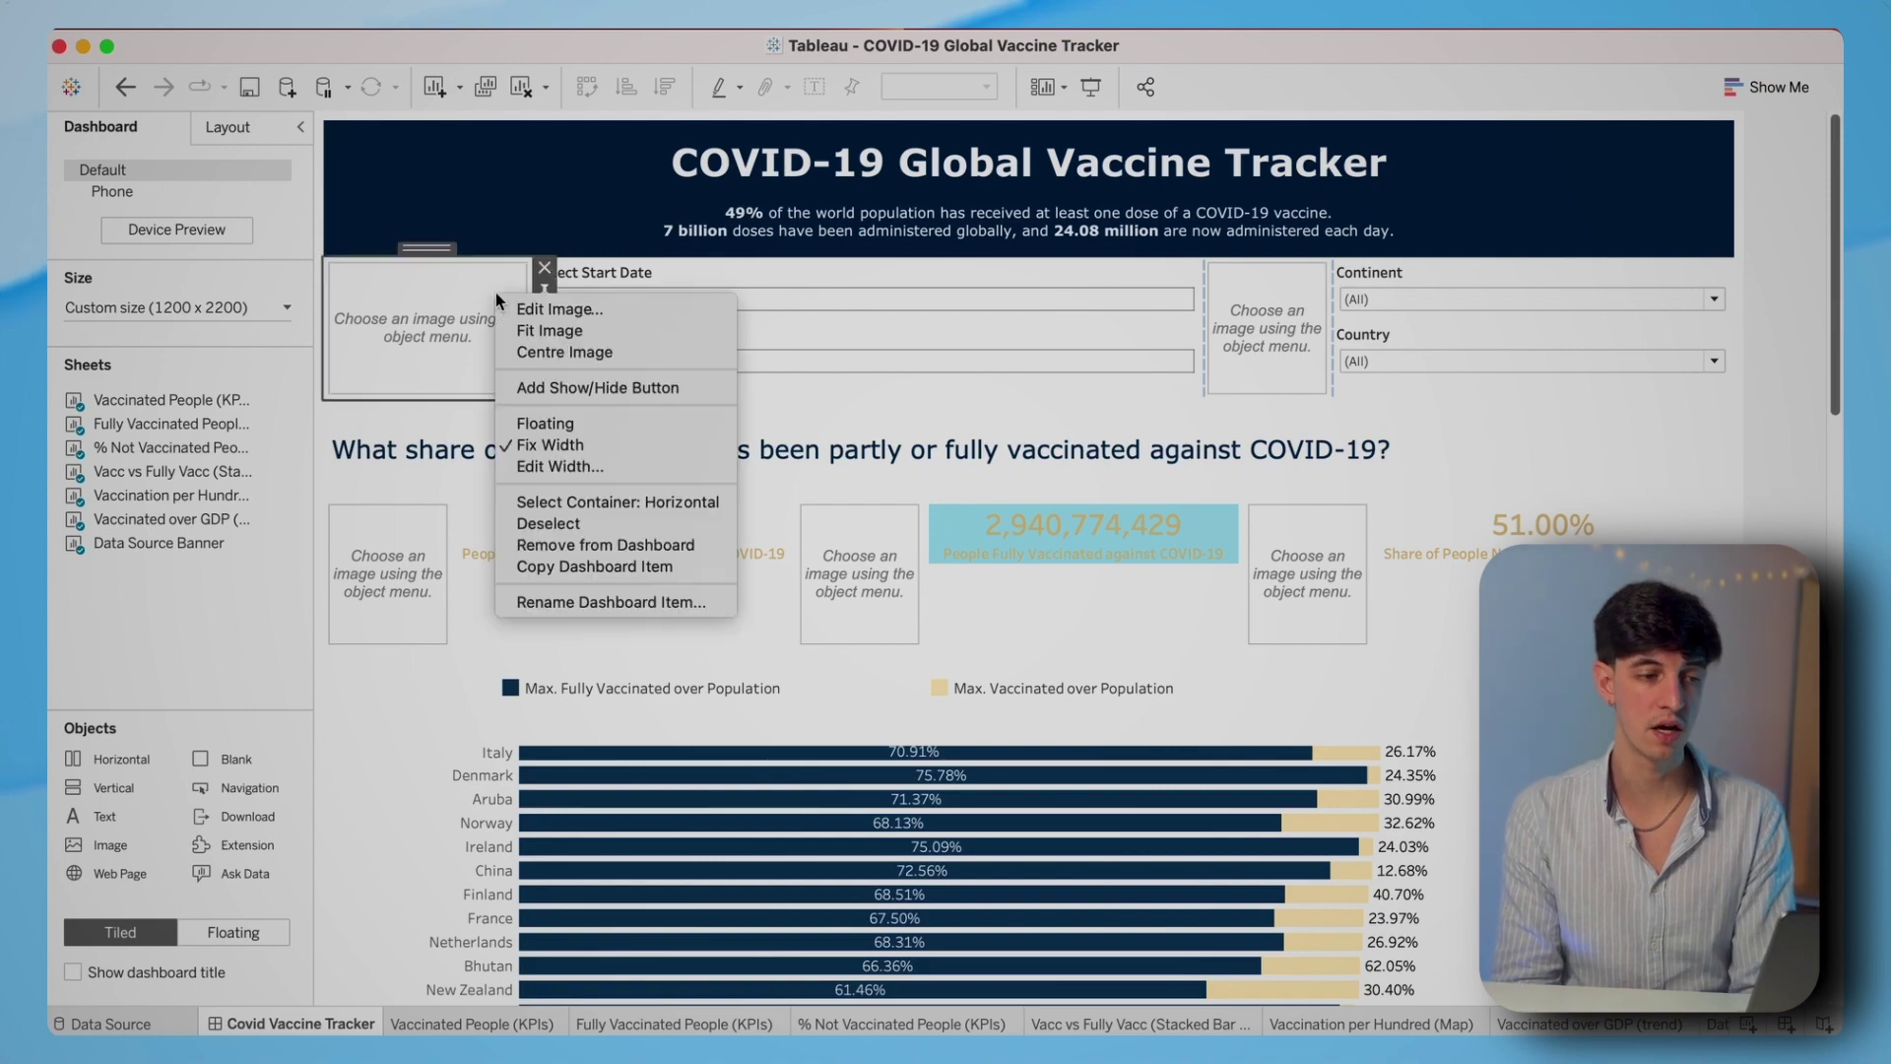
left_click(579, 501)
left_click(228, 126)
left_click(148, 433)
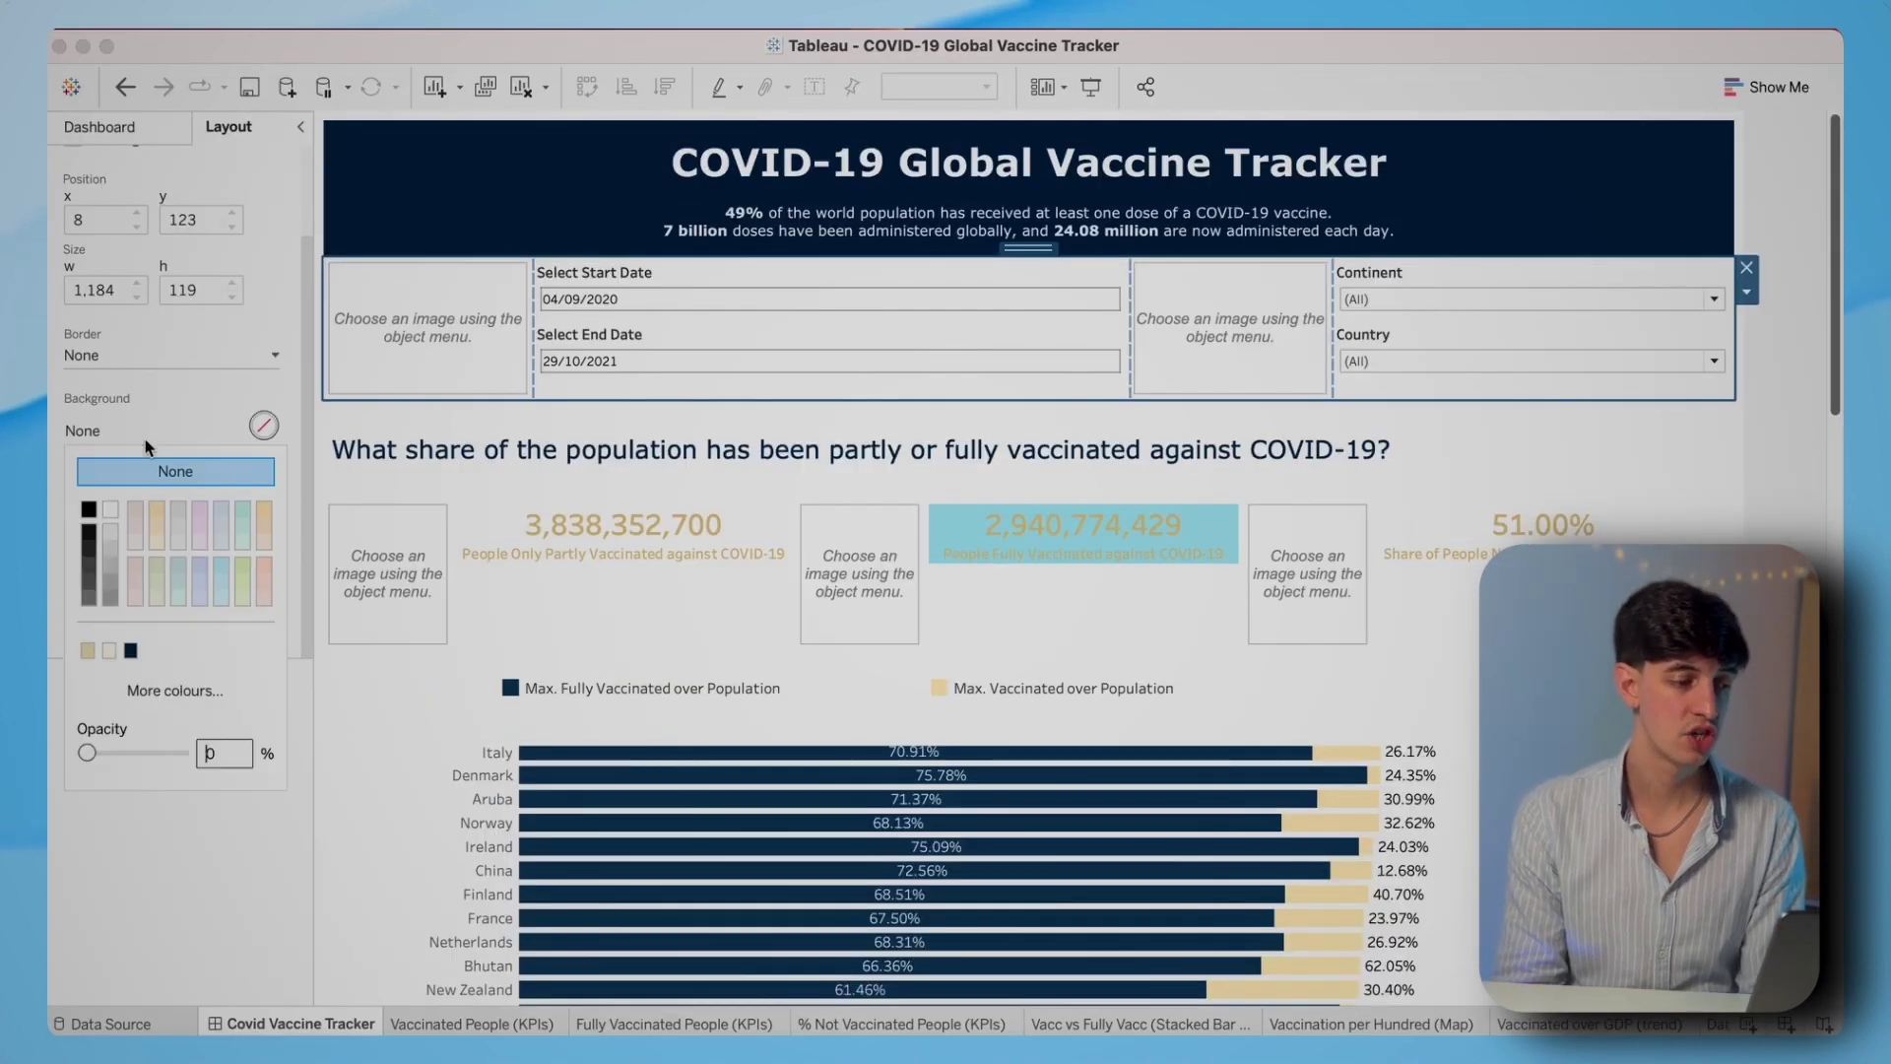
left_click(87, 650)
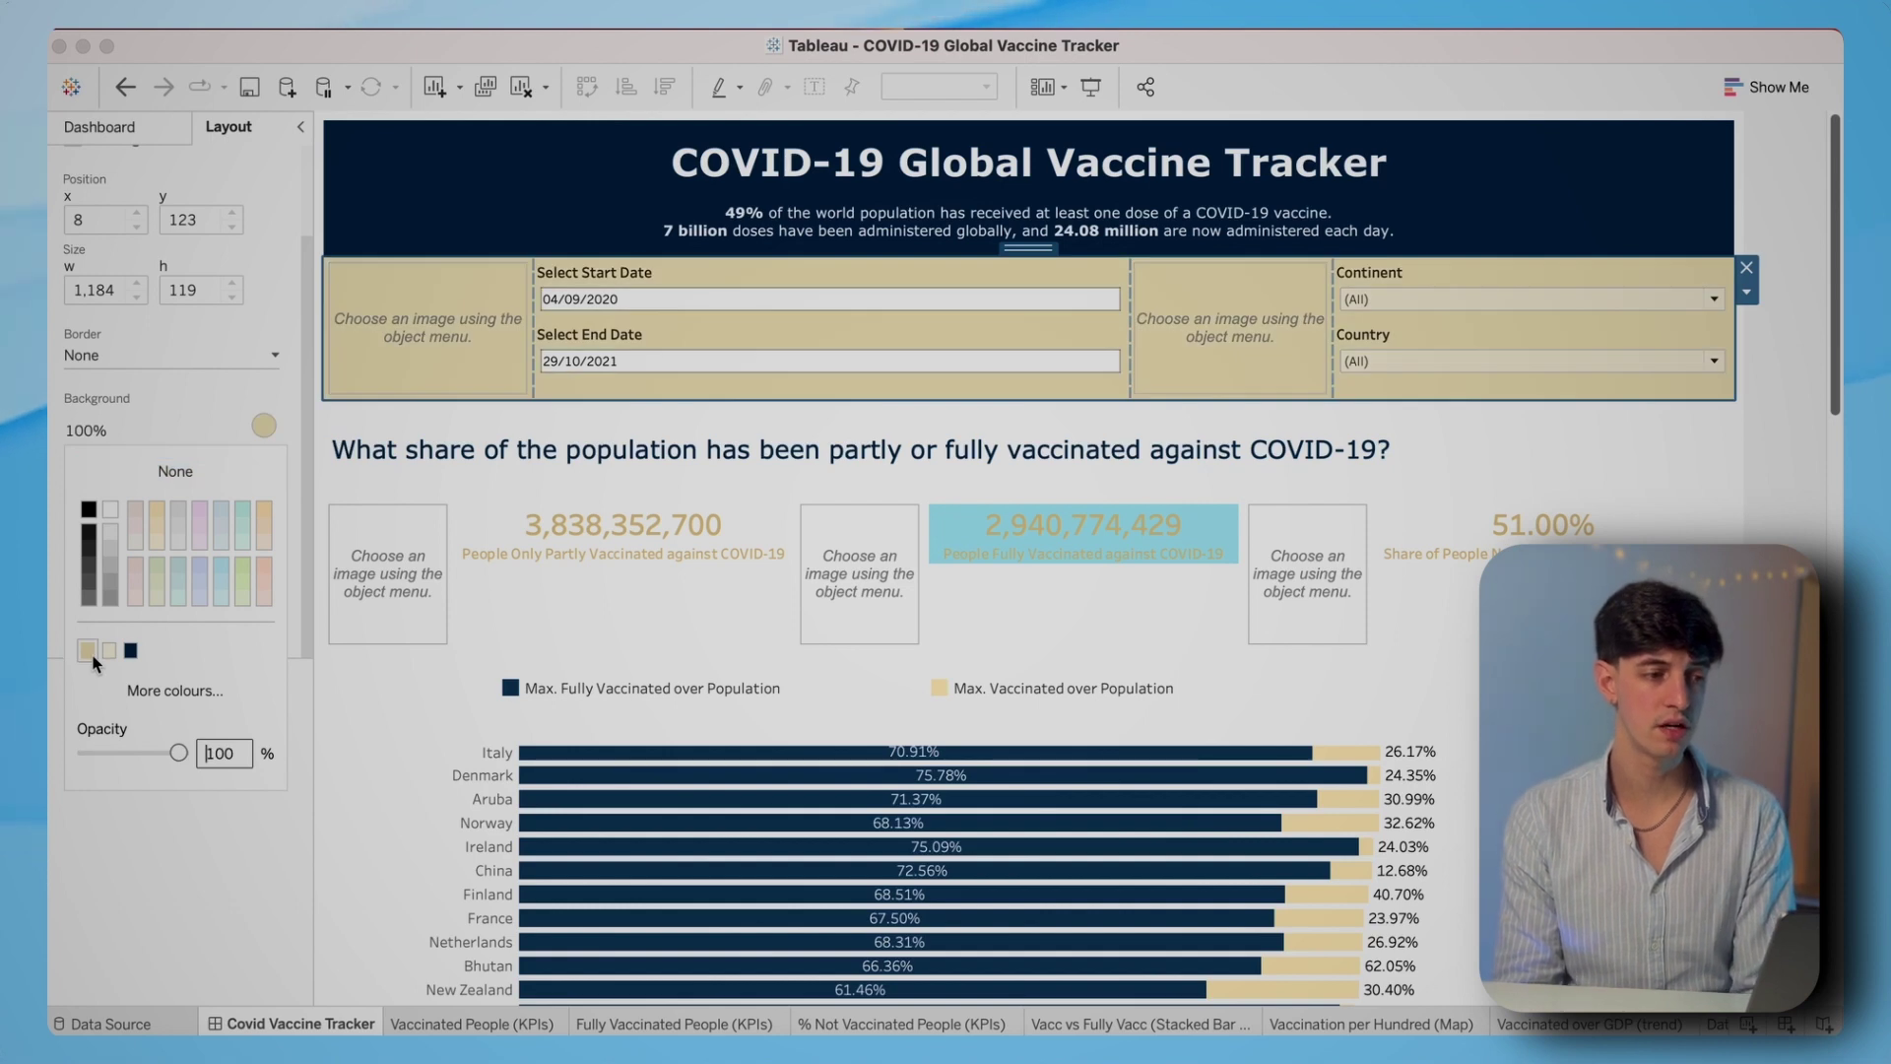
left_click(136, 838)
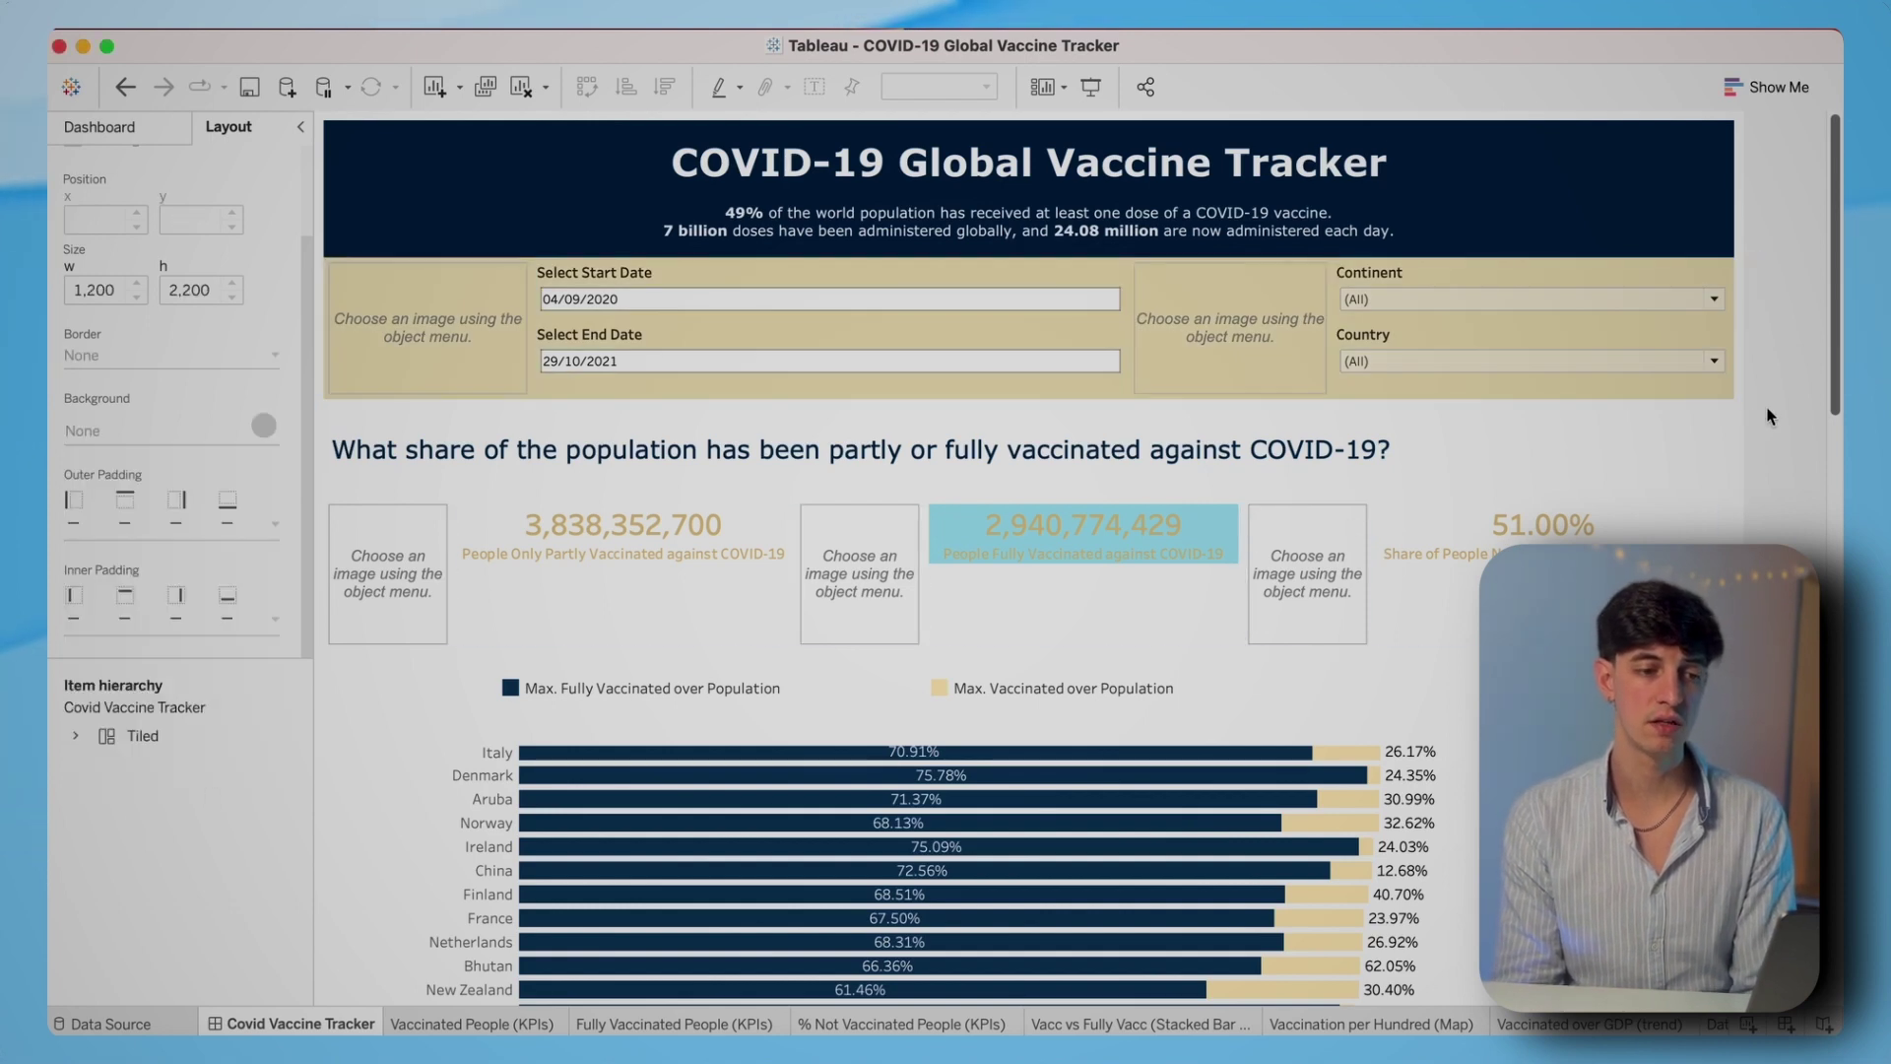
- Apply Fit Height to the fully vaccinated, partly vaccinated and not vaccinated KPI sheets
left_click(984, 530)
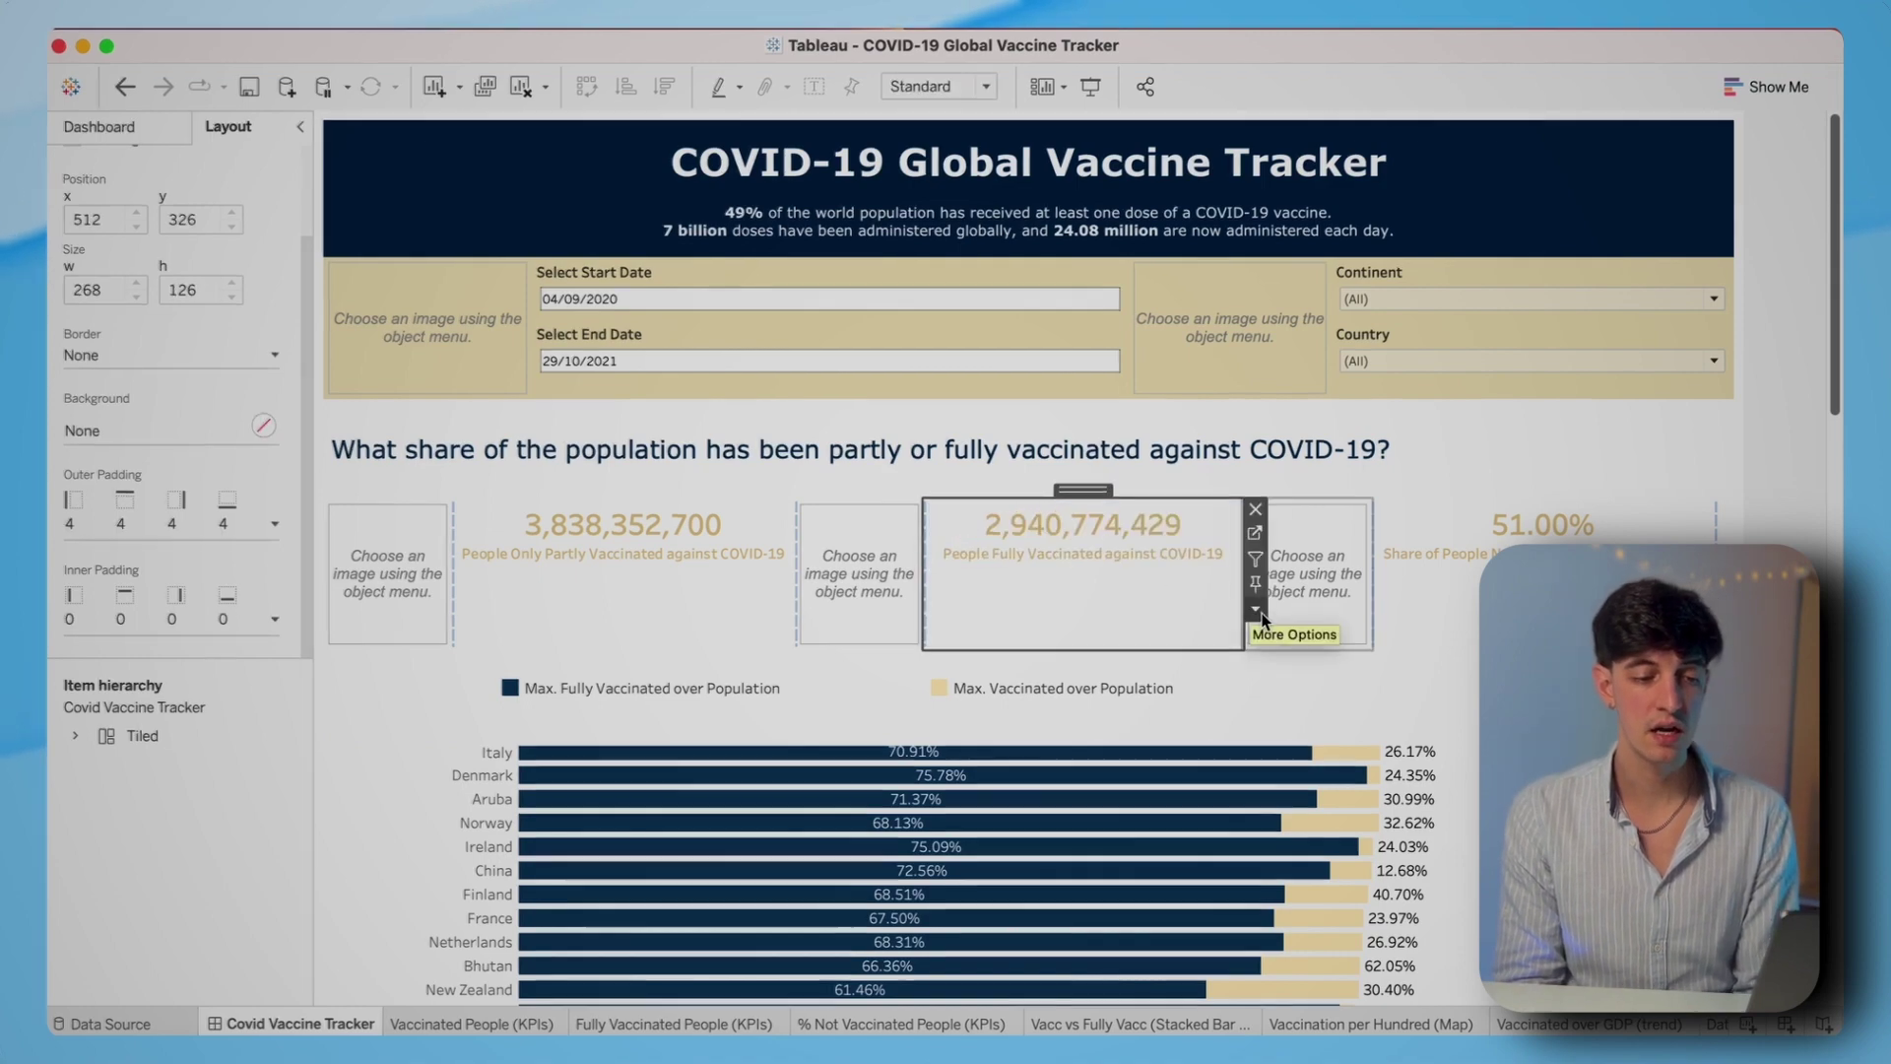
left_click(1259, 610)
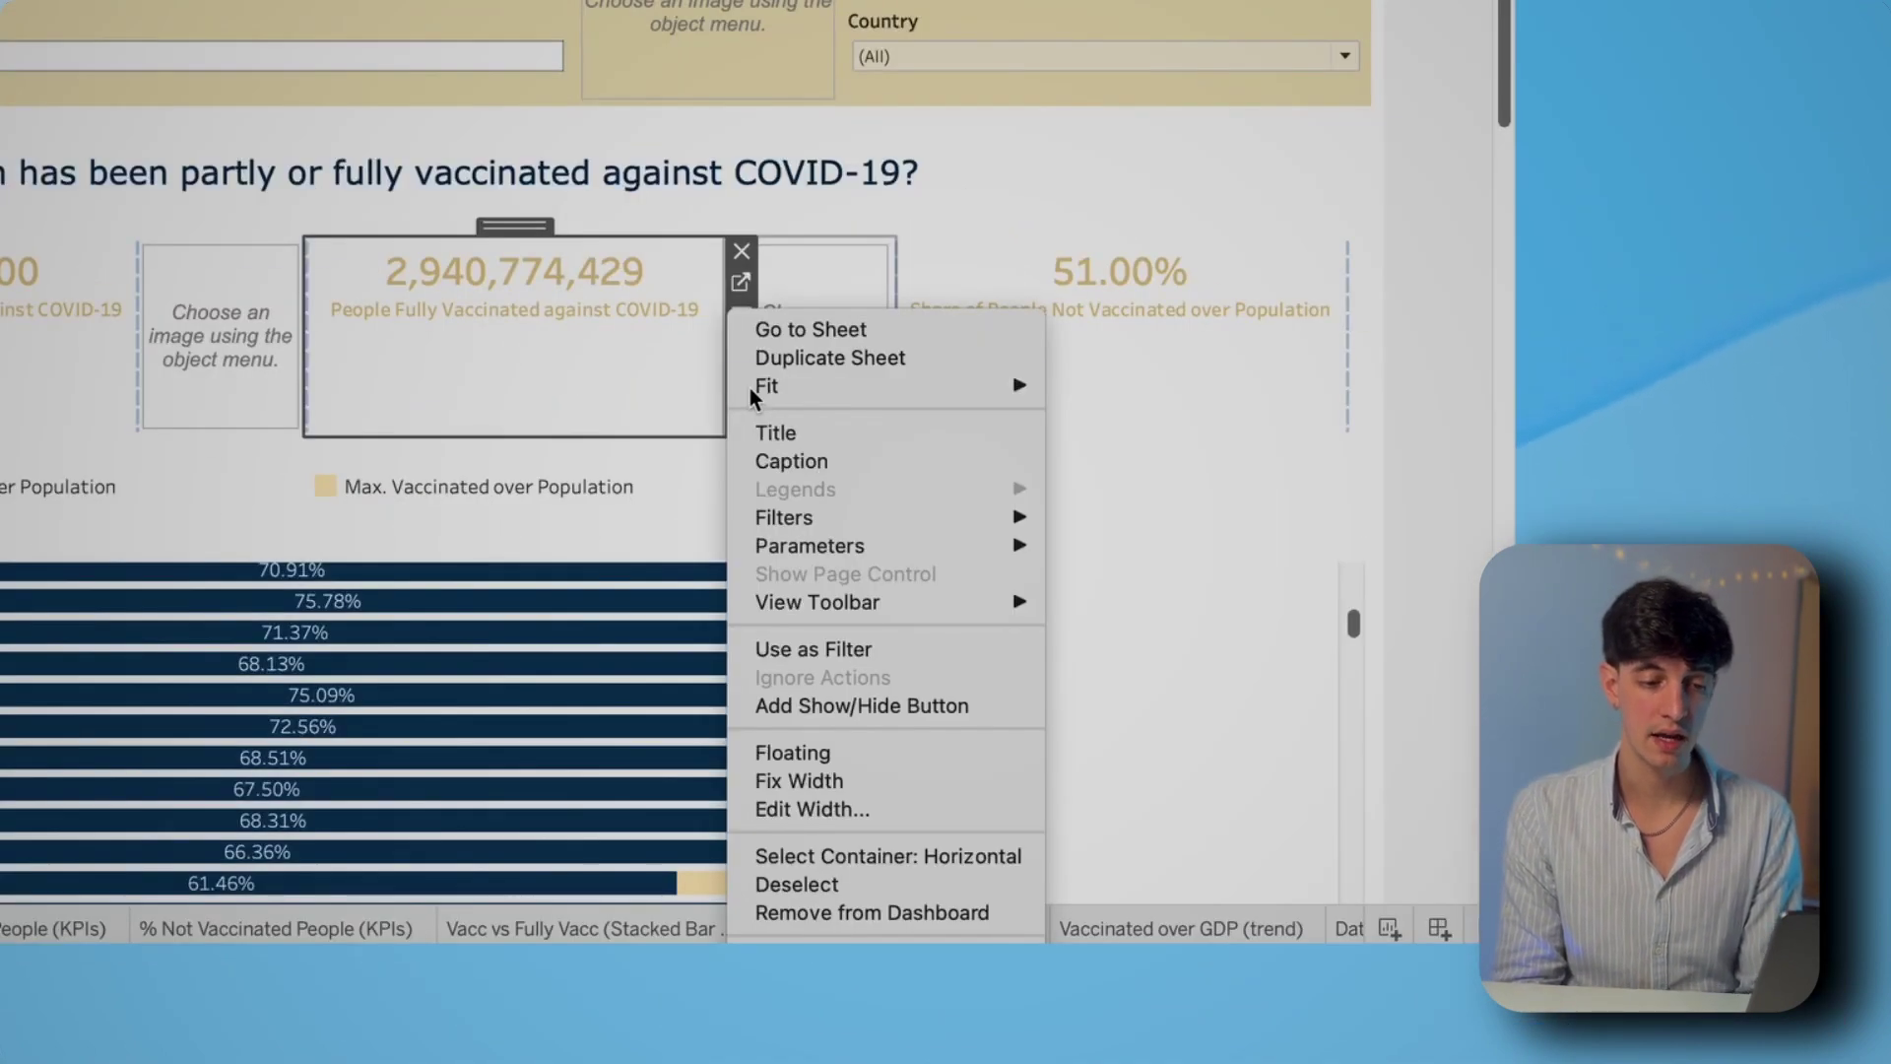
mouse_move(782, 388)
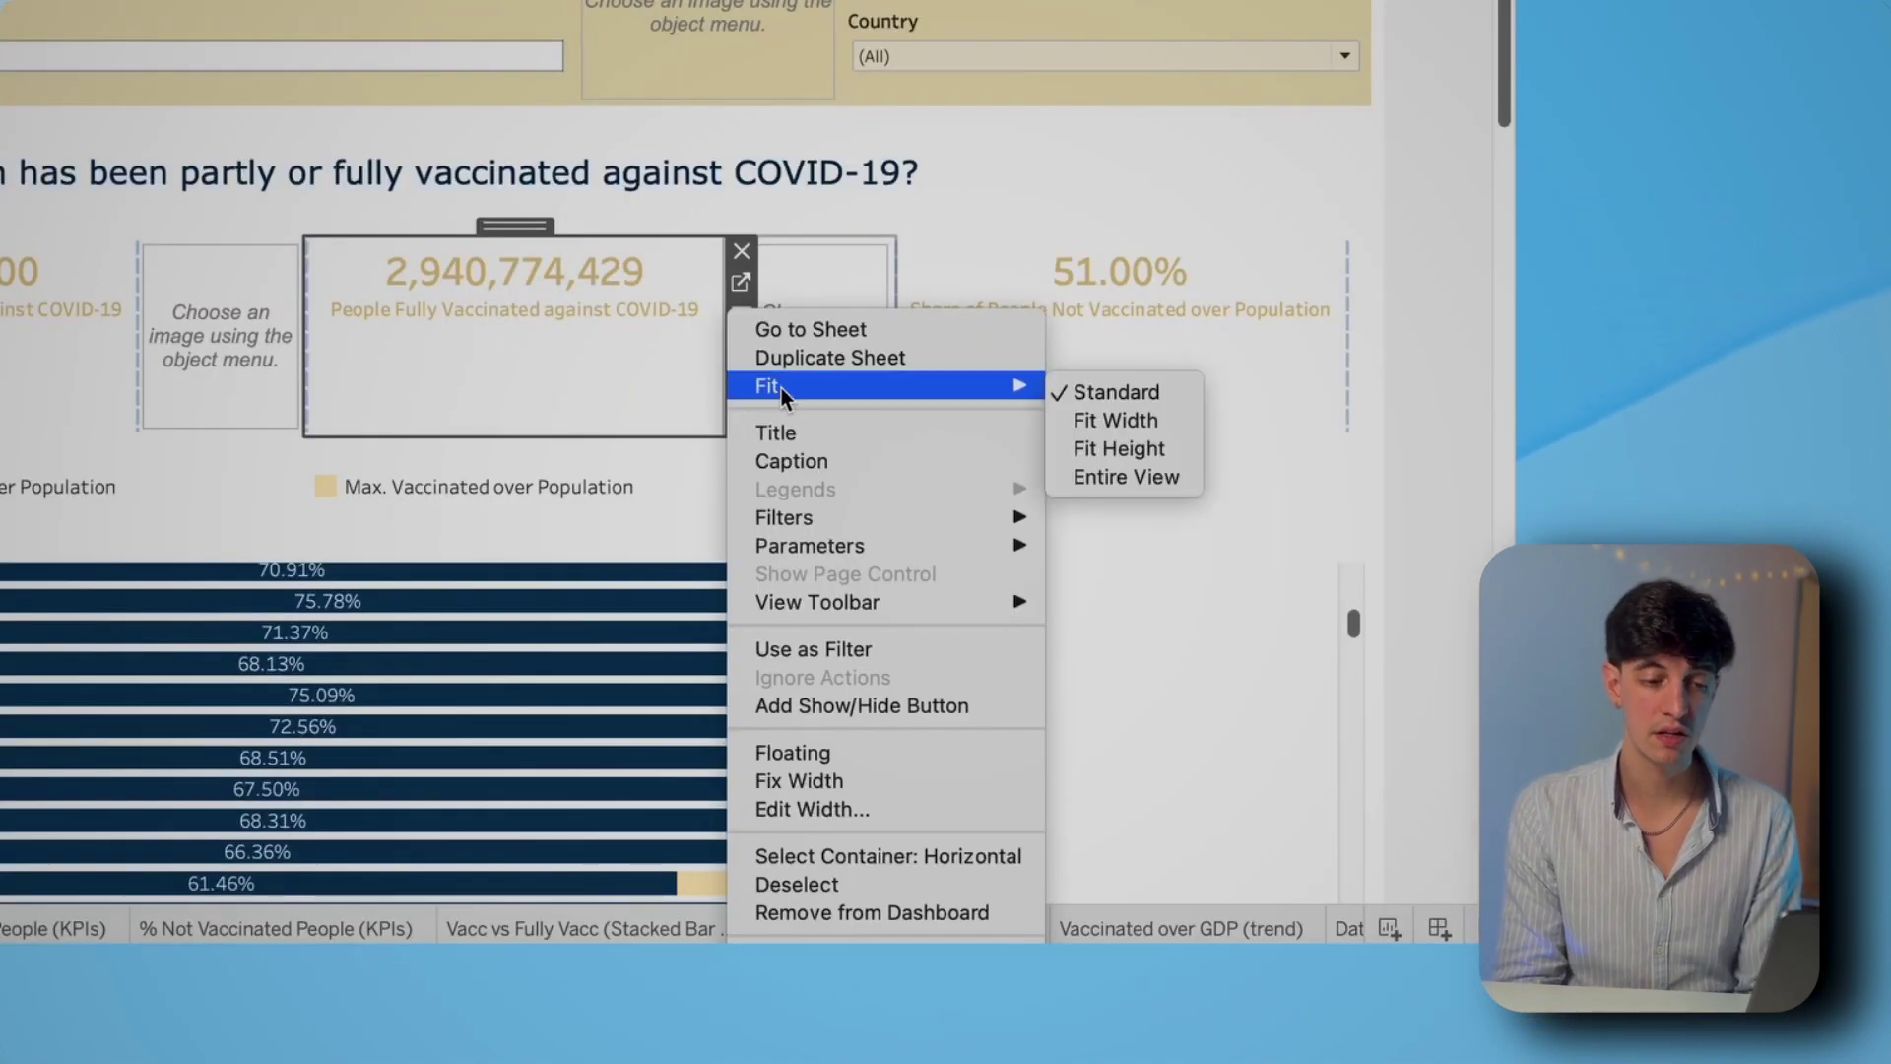
left_click(1096, 446)
right_click(607, 596)
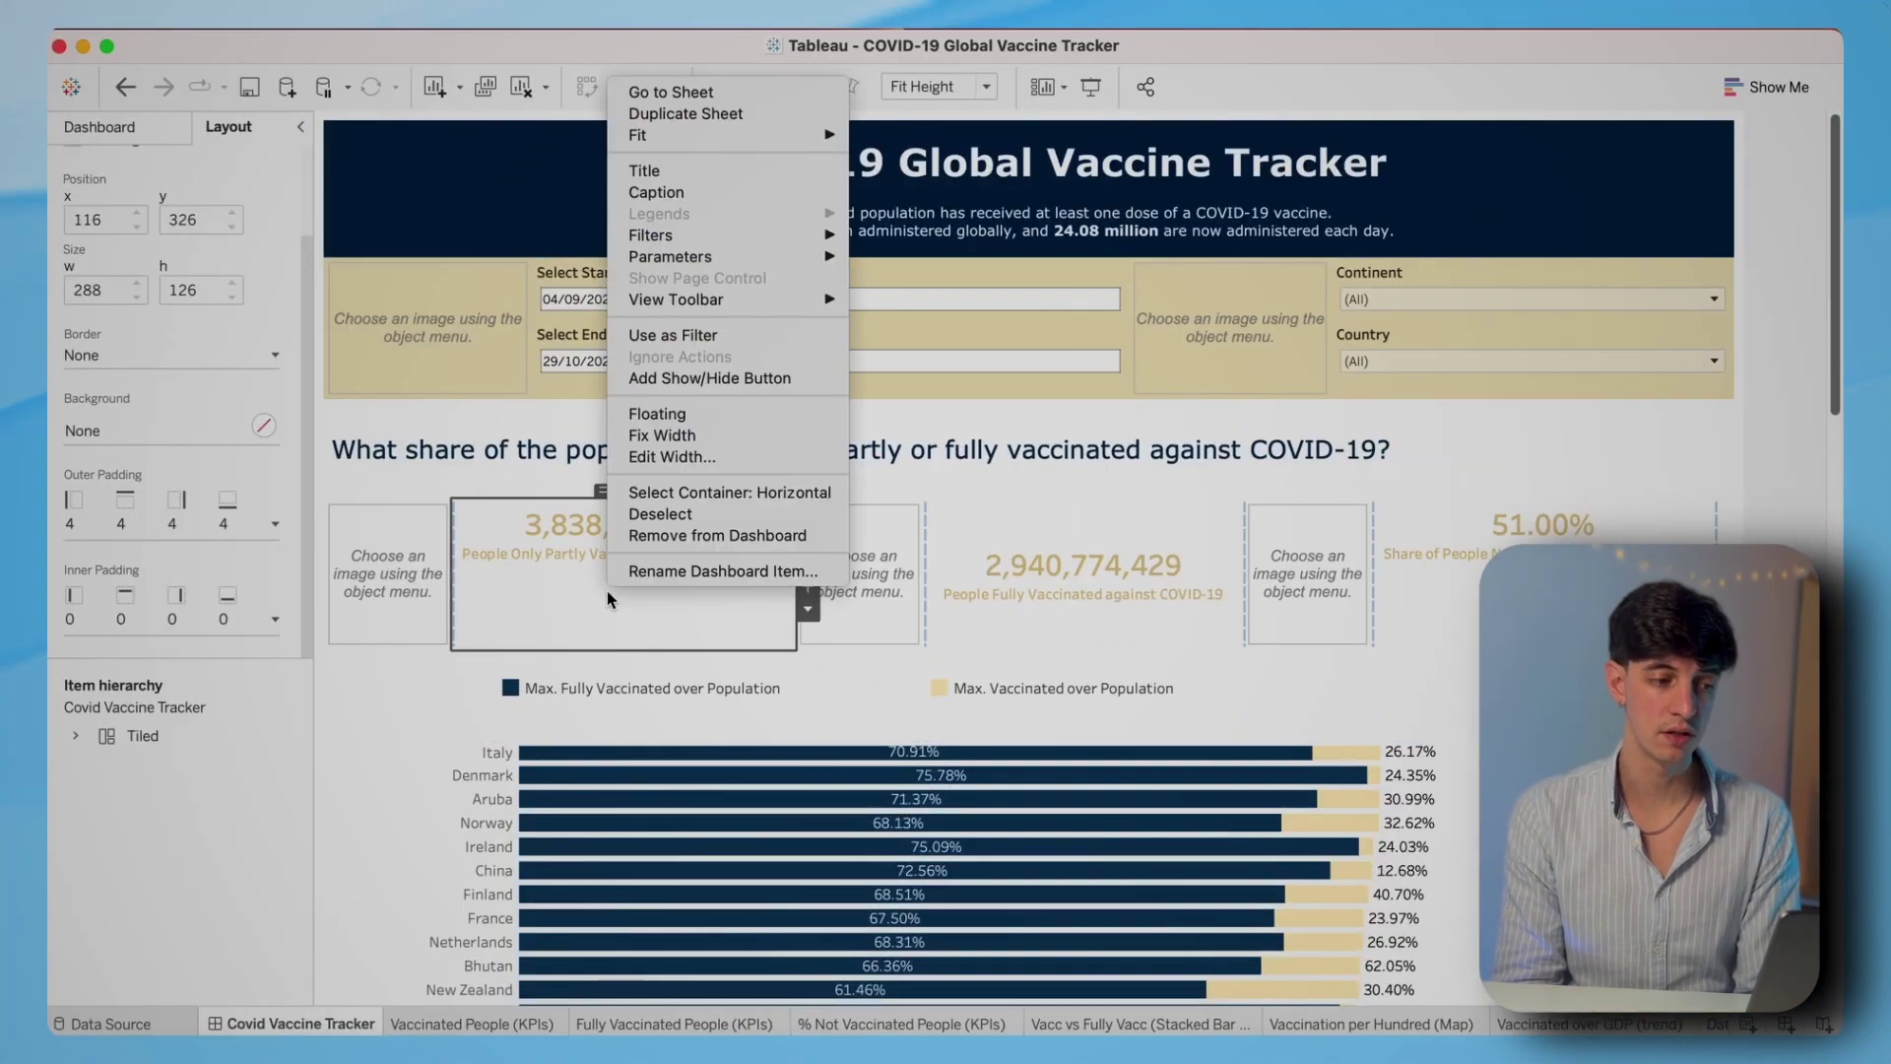
mouse_move(748, 139)
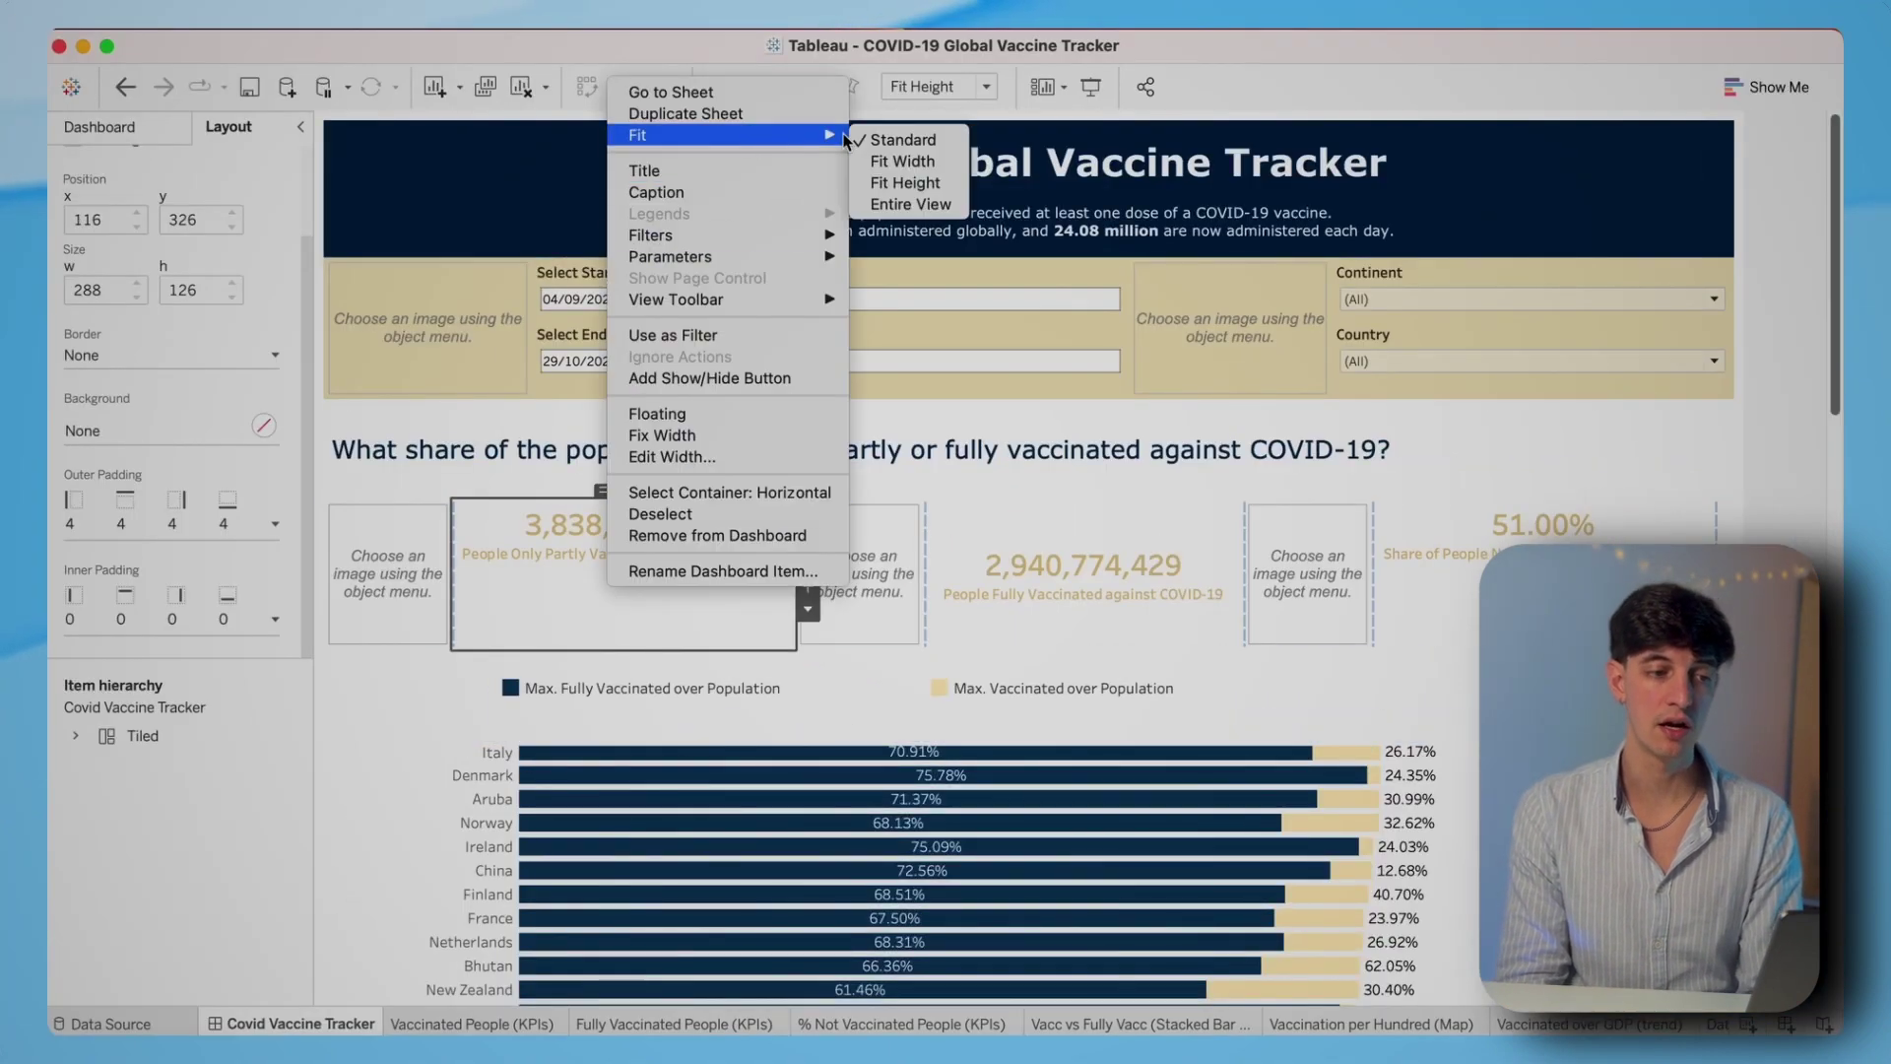
left_click(901, 184)
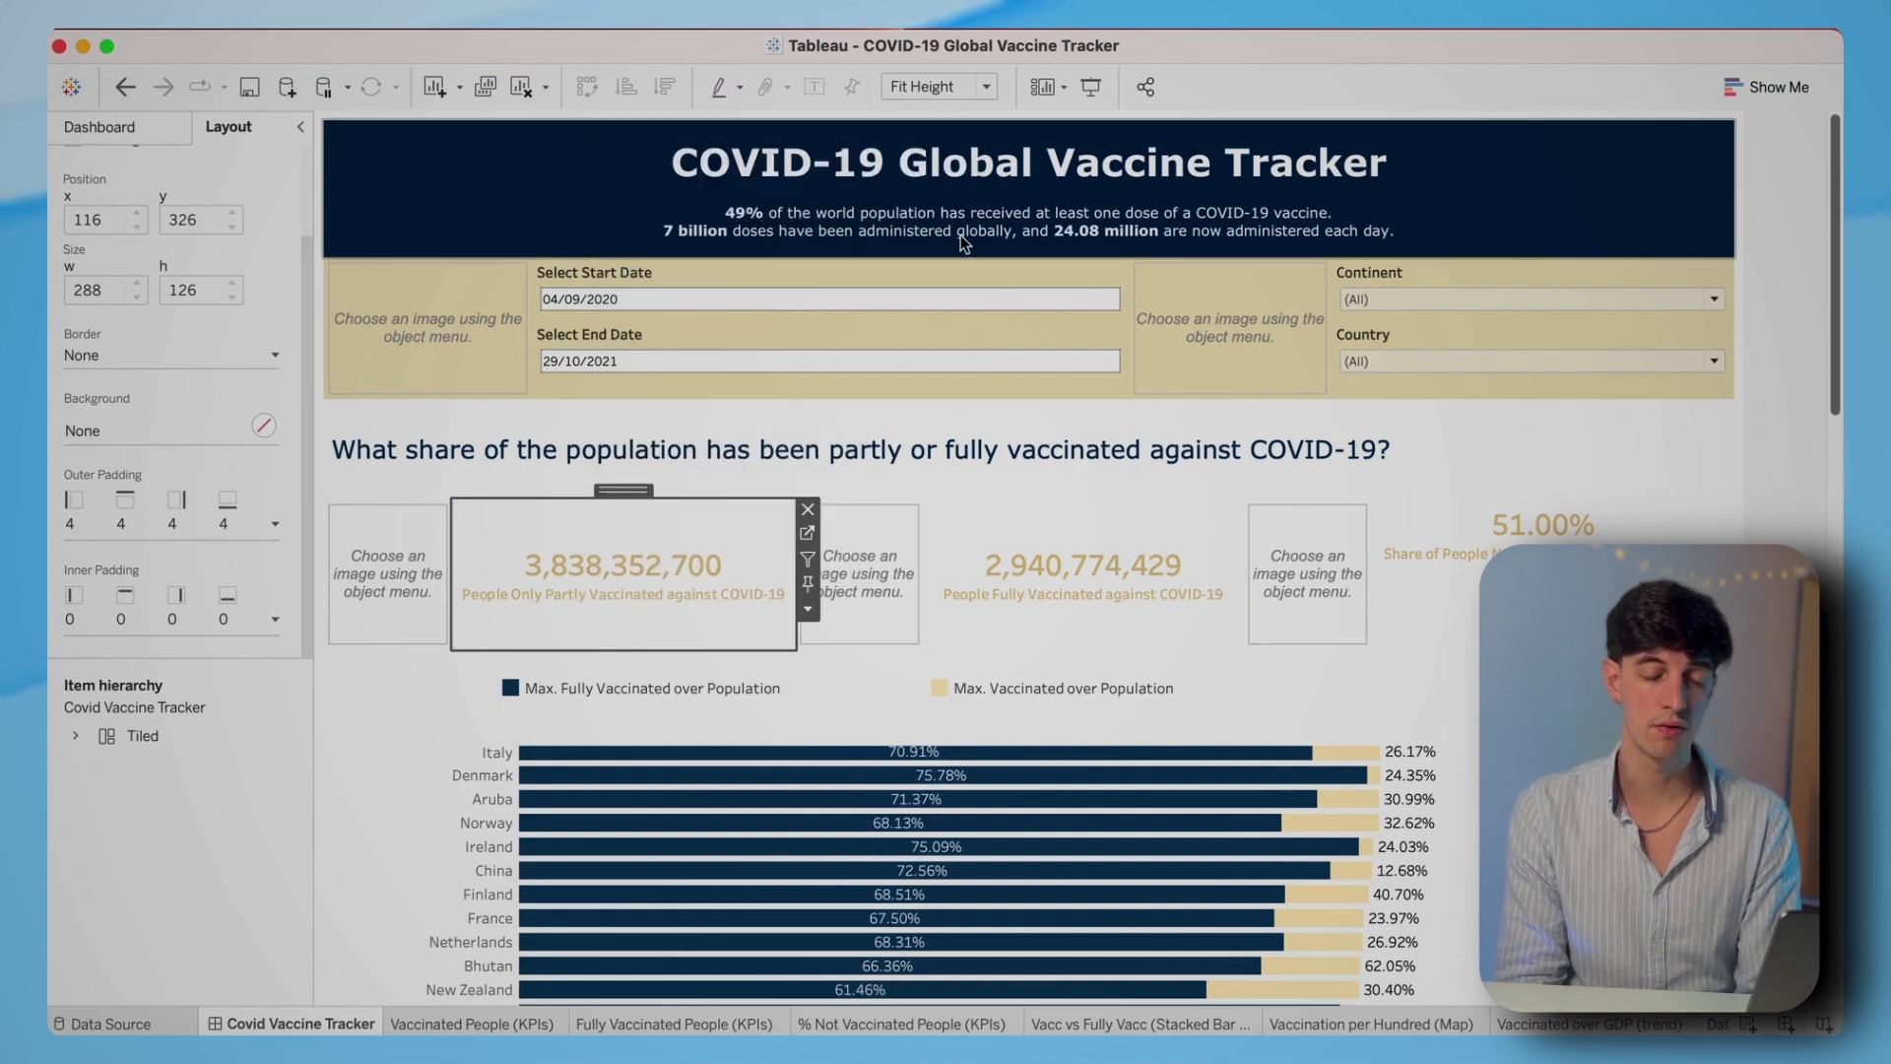
right_click(1448, 605)
mouse_move(1663, 160)
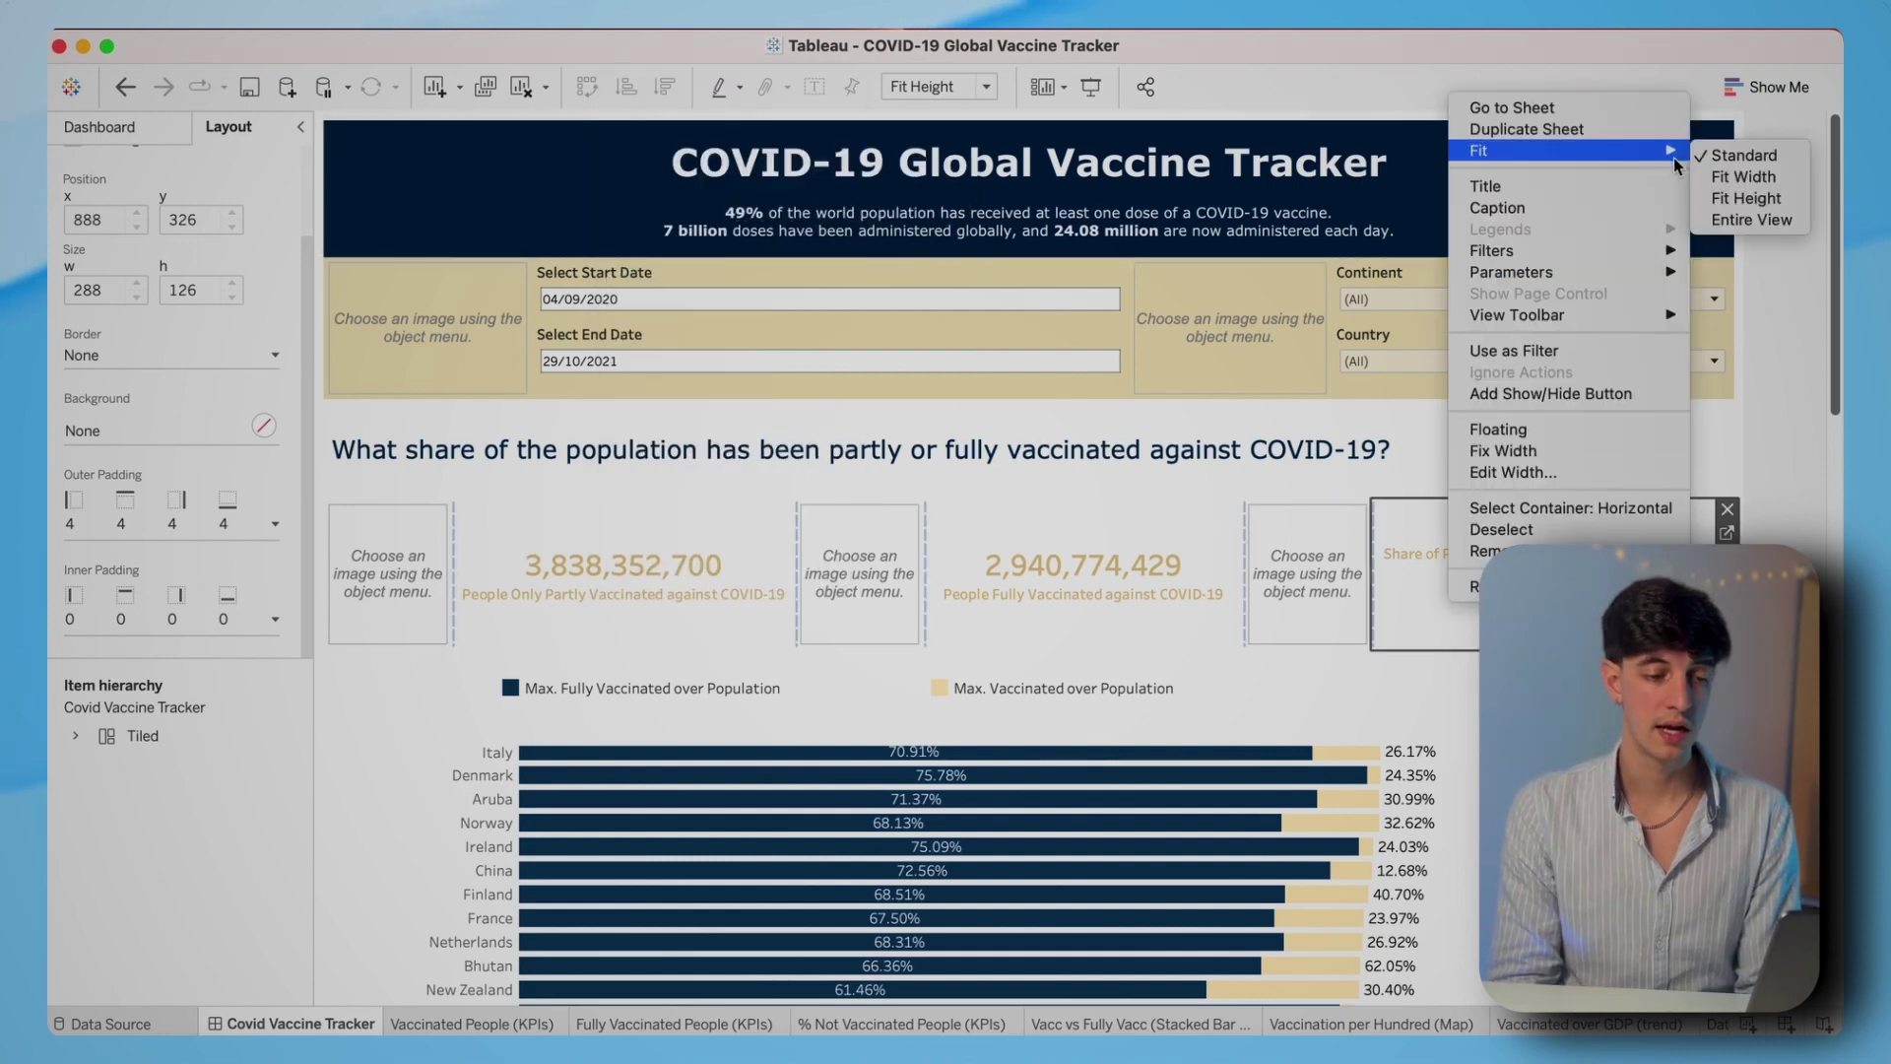
left_click(1733, 193)
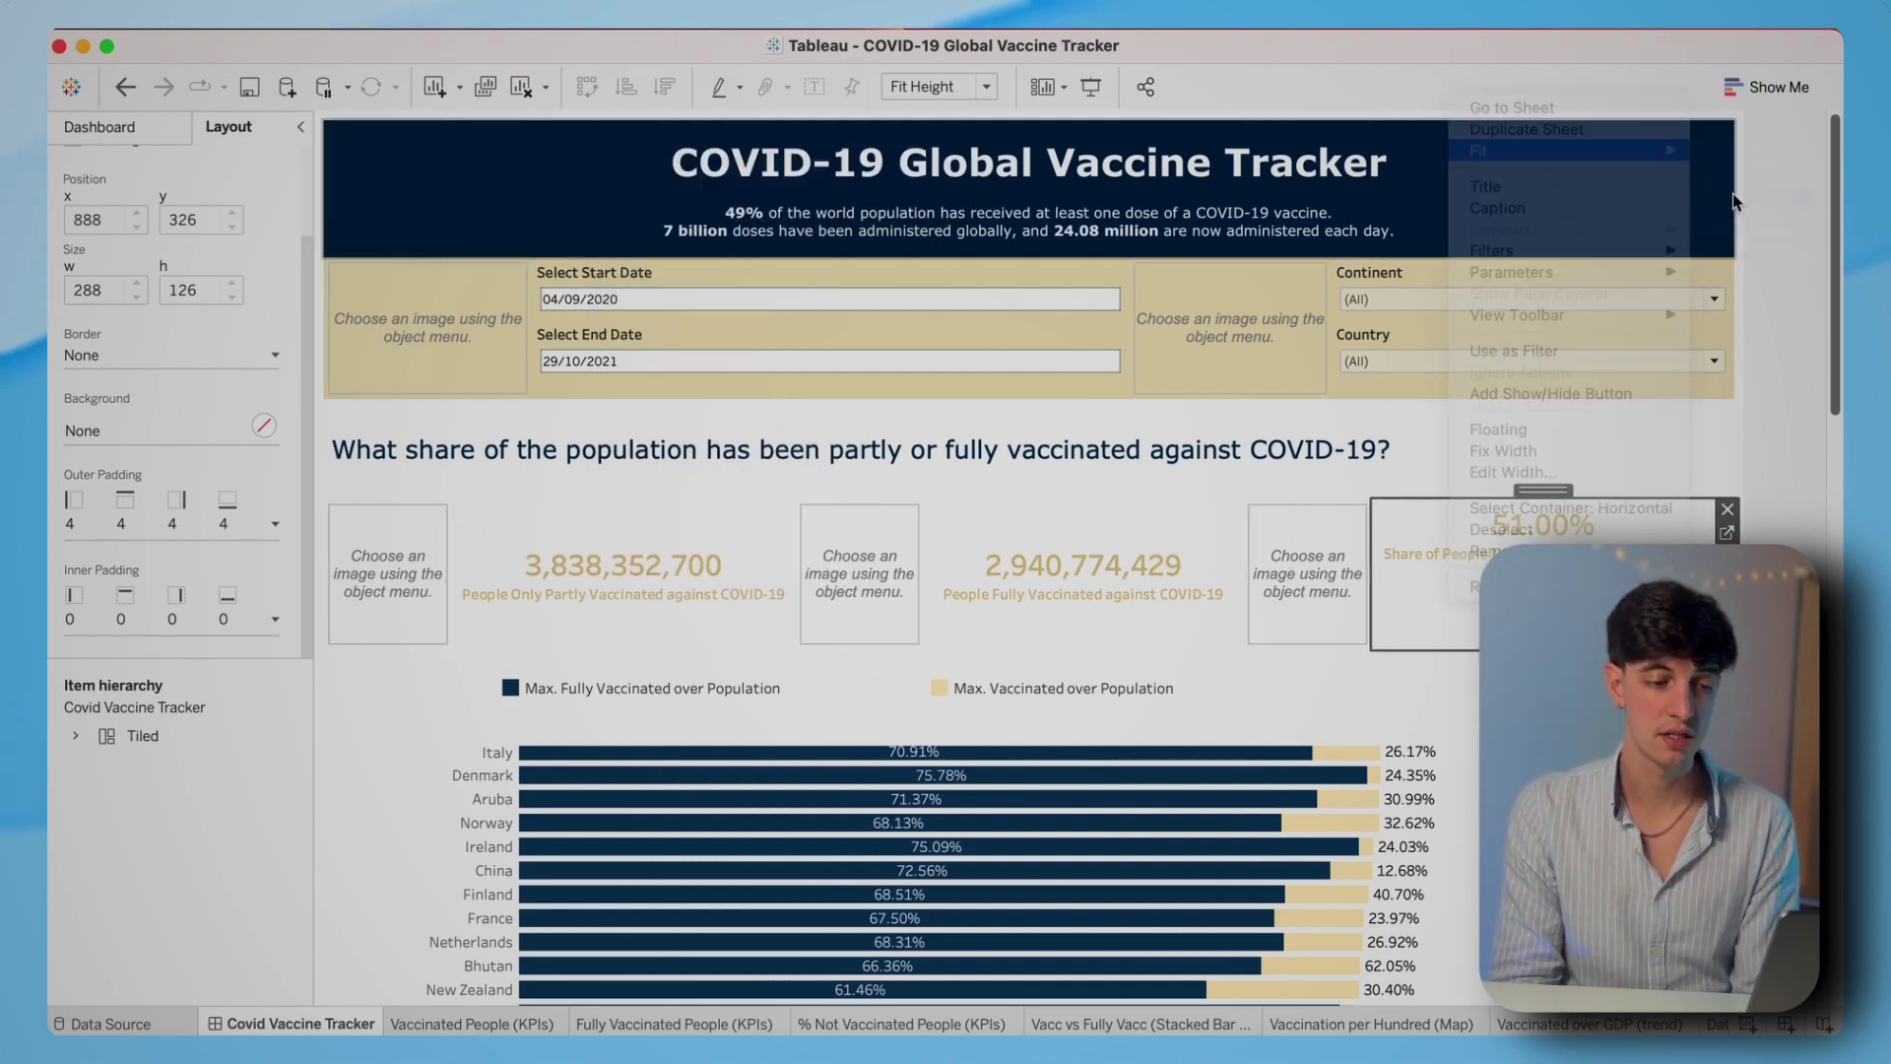
left_click(1793, 384)
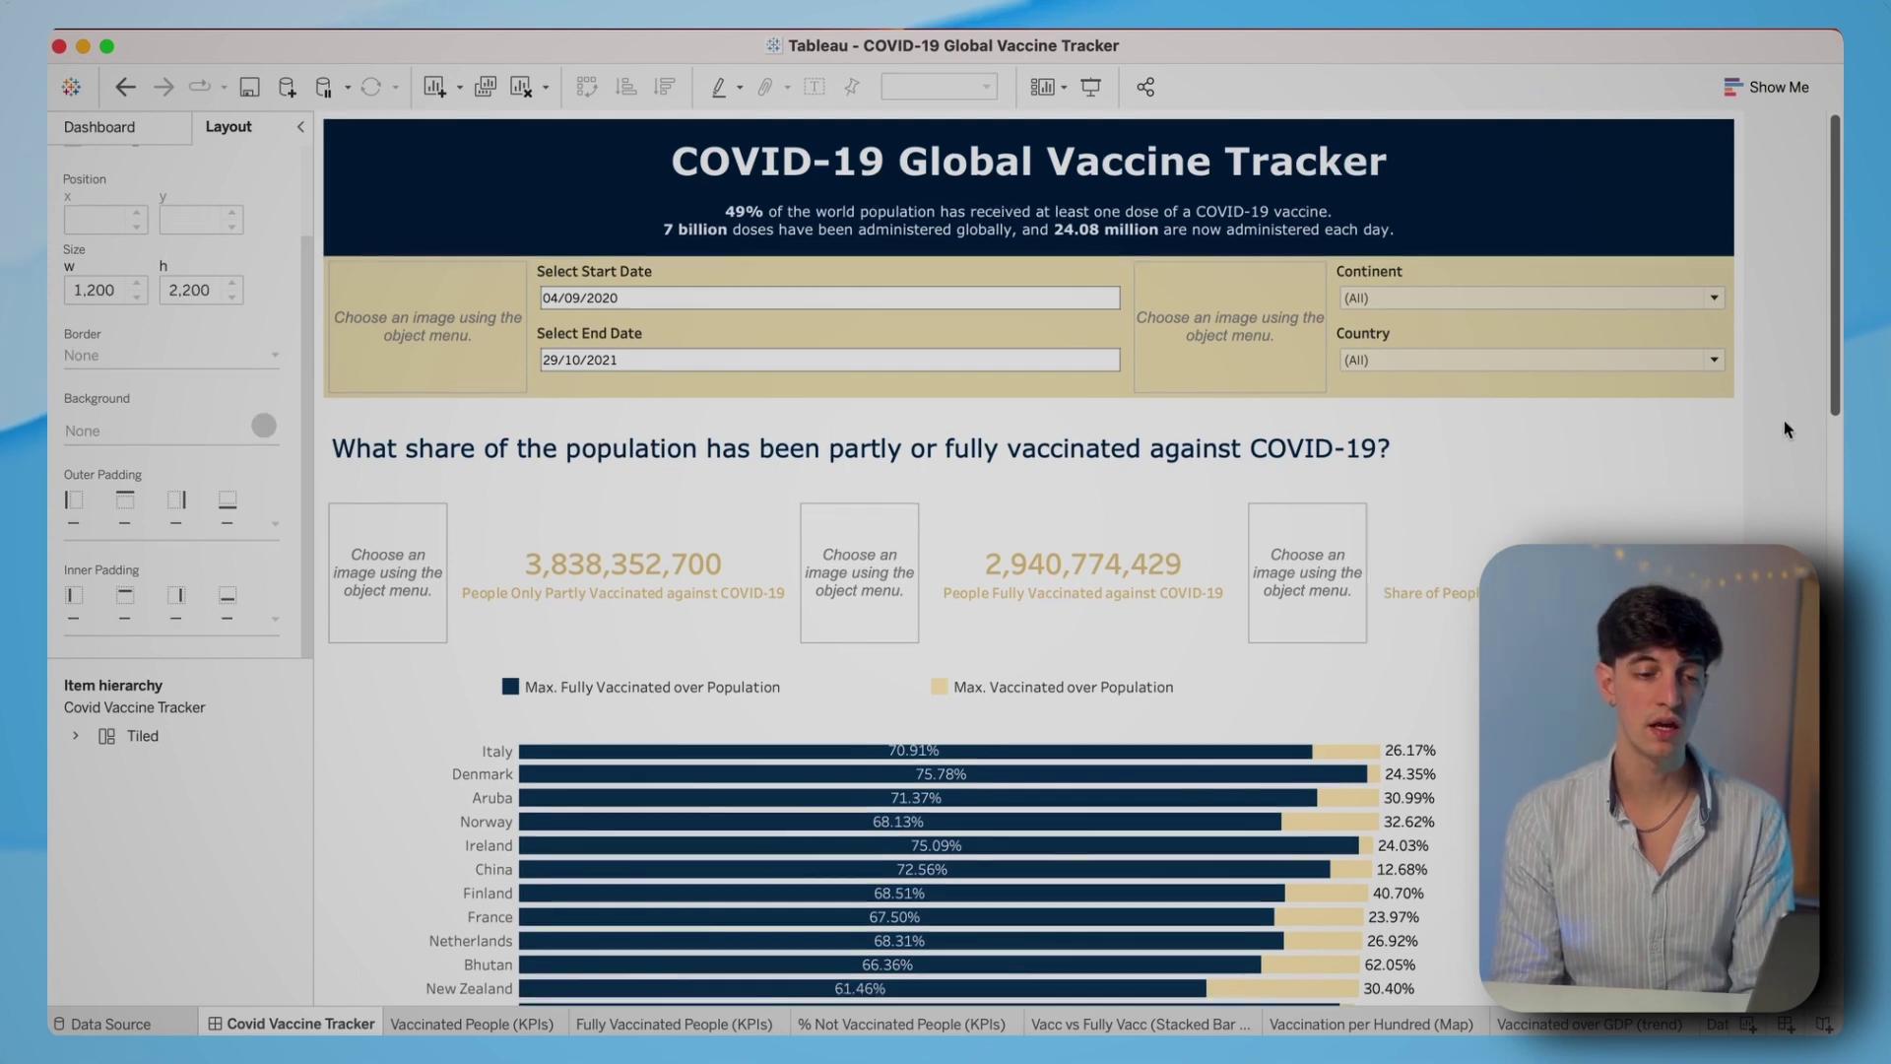
- Reduce the height of the colour legend row above the stacked bar chart
scroll(1787, 430, "down", 2)
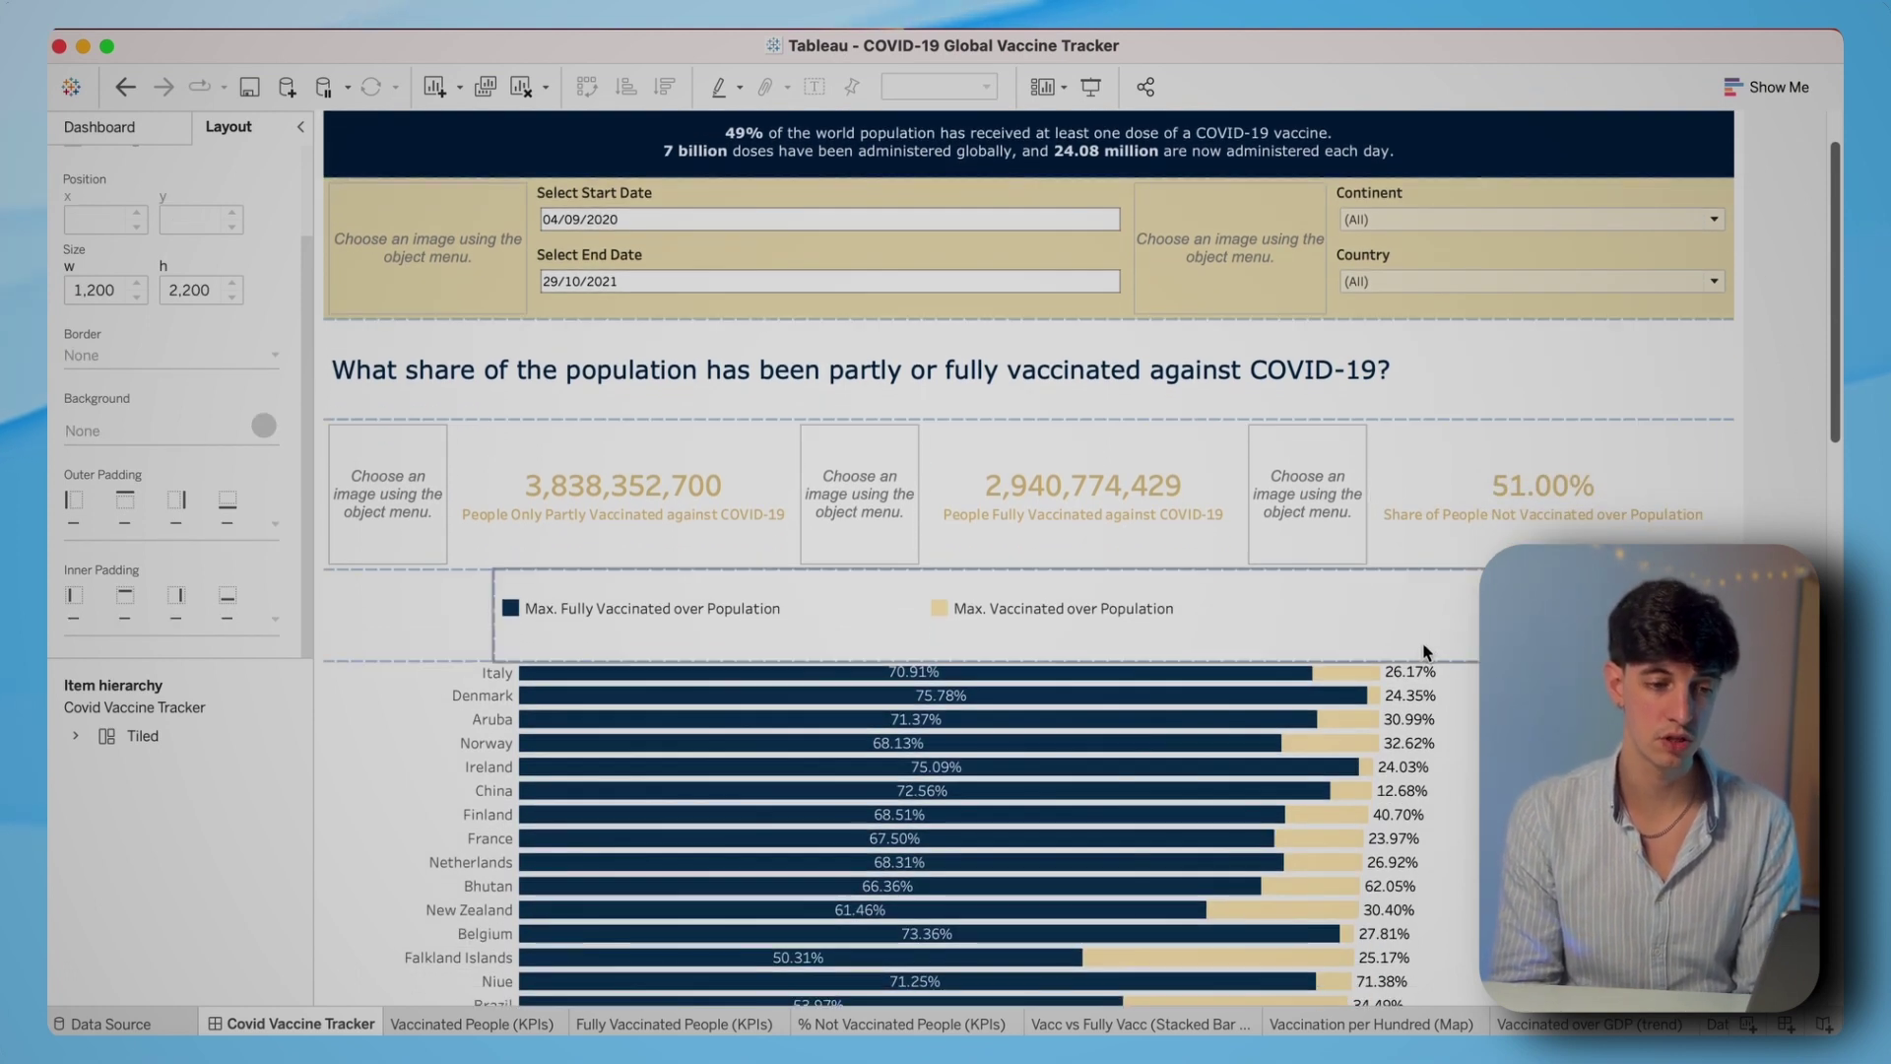
left_click_drag(1416, 660, 1415, 638)
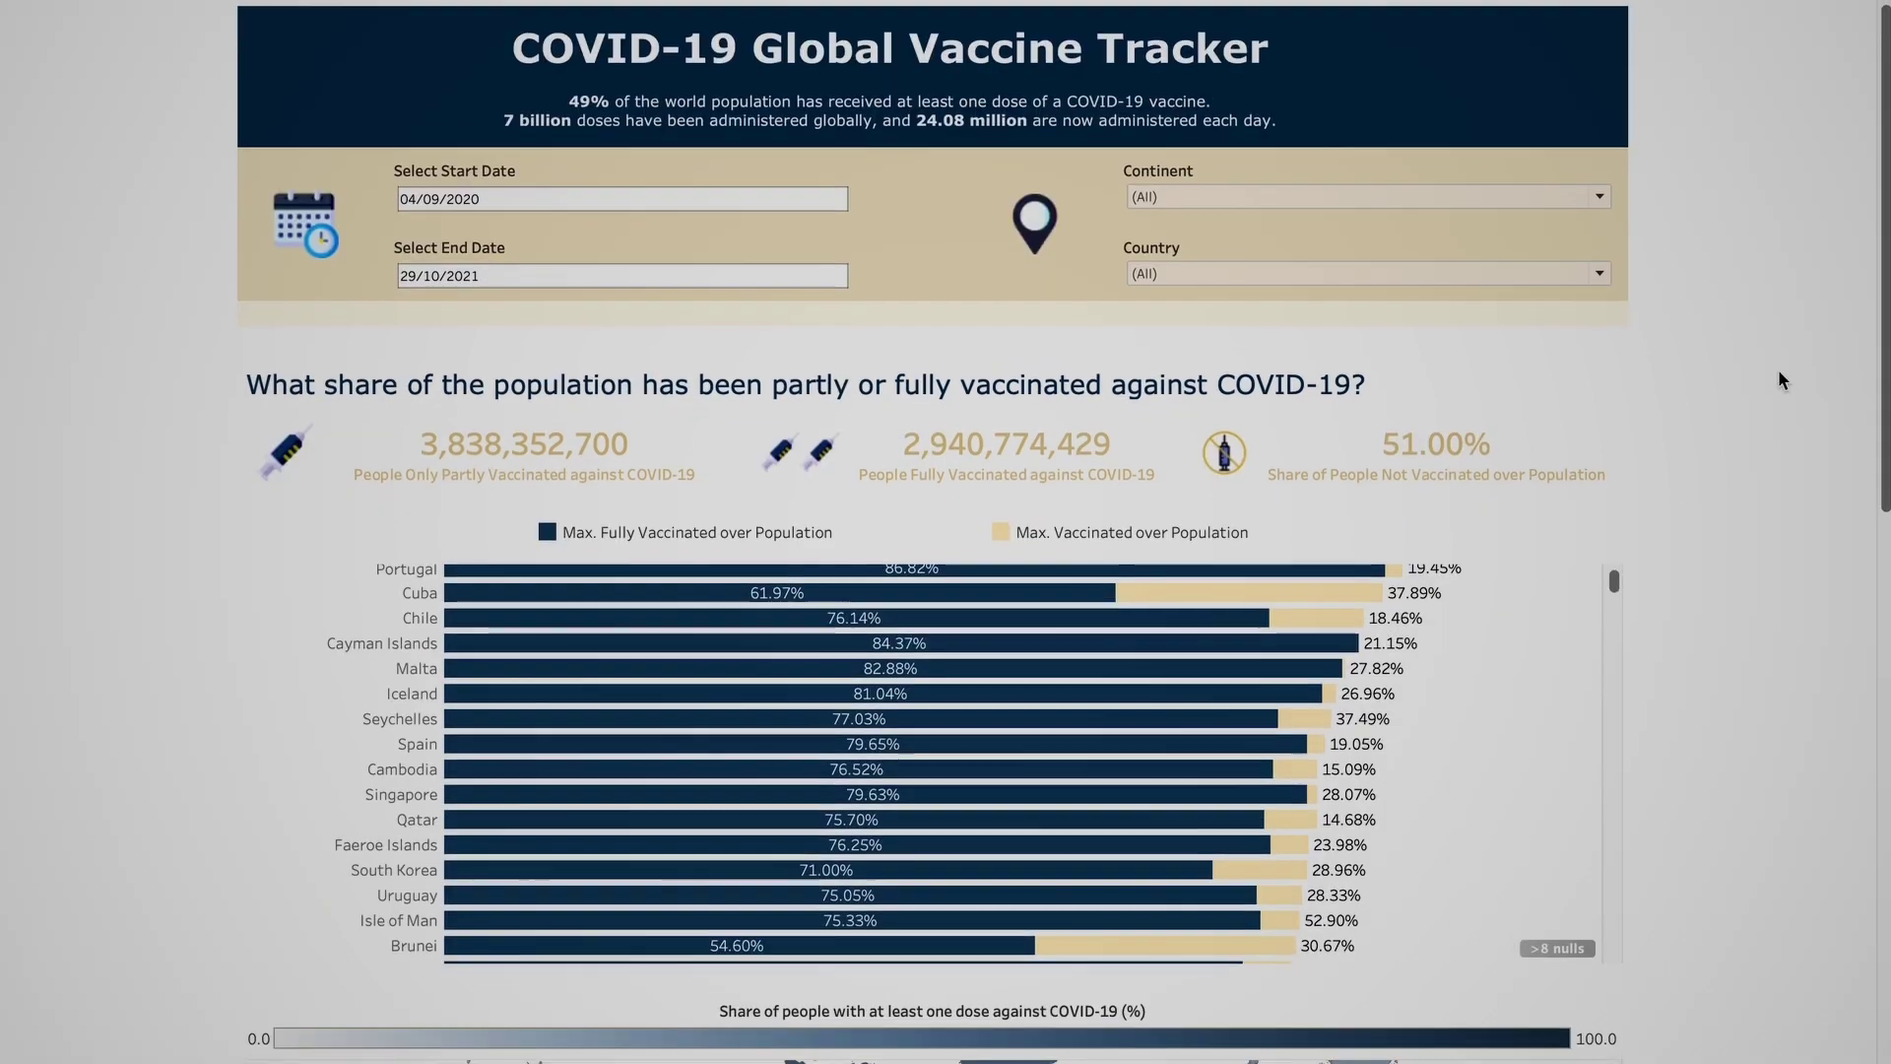
- Review the finished dashboard from the filter row and KPIs through the bar chart and map to the GDP scatter plot
scroll(1781, 379, "down", 5)
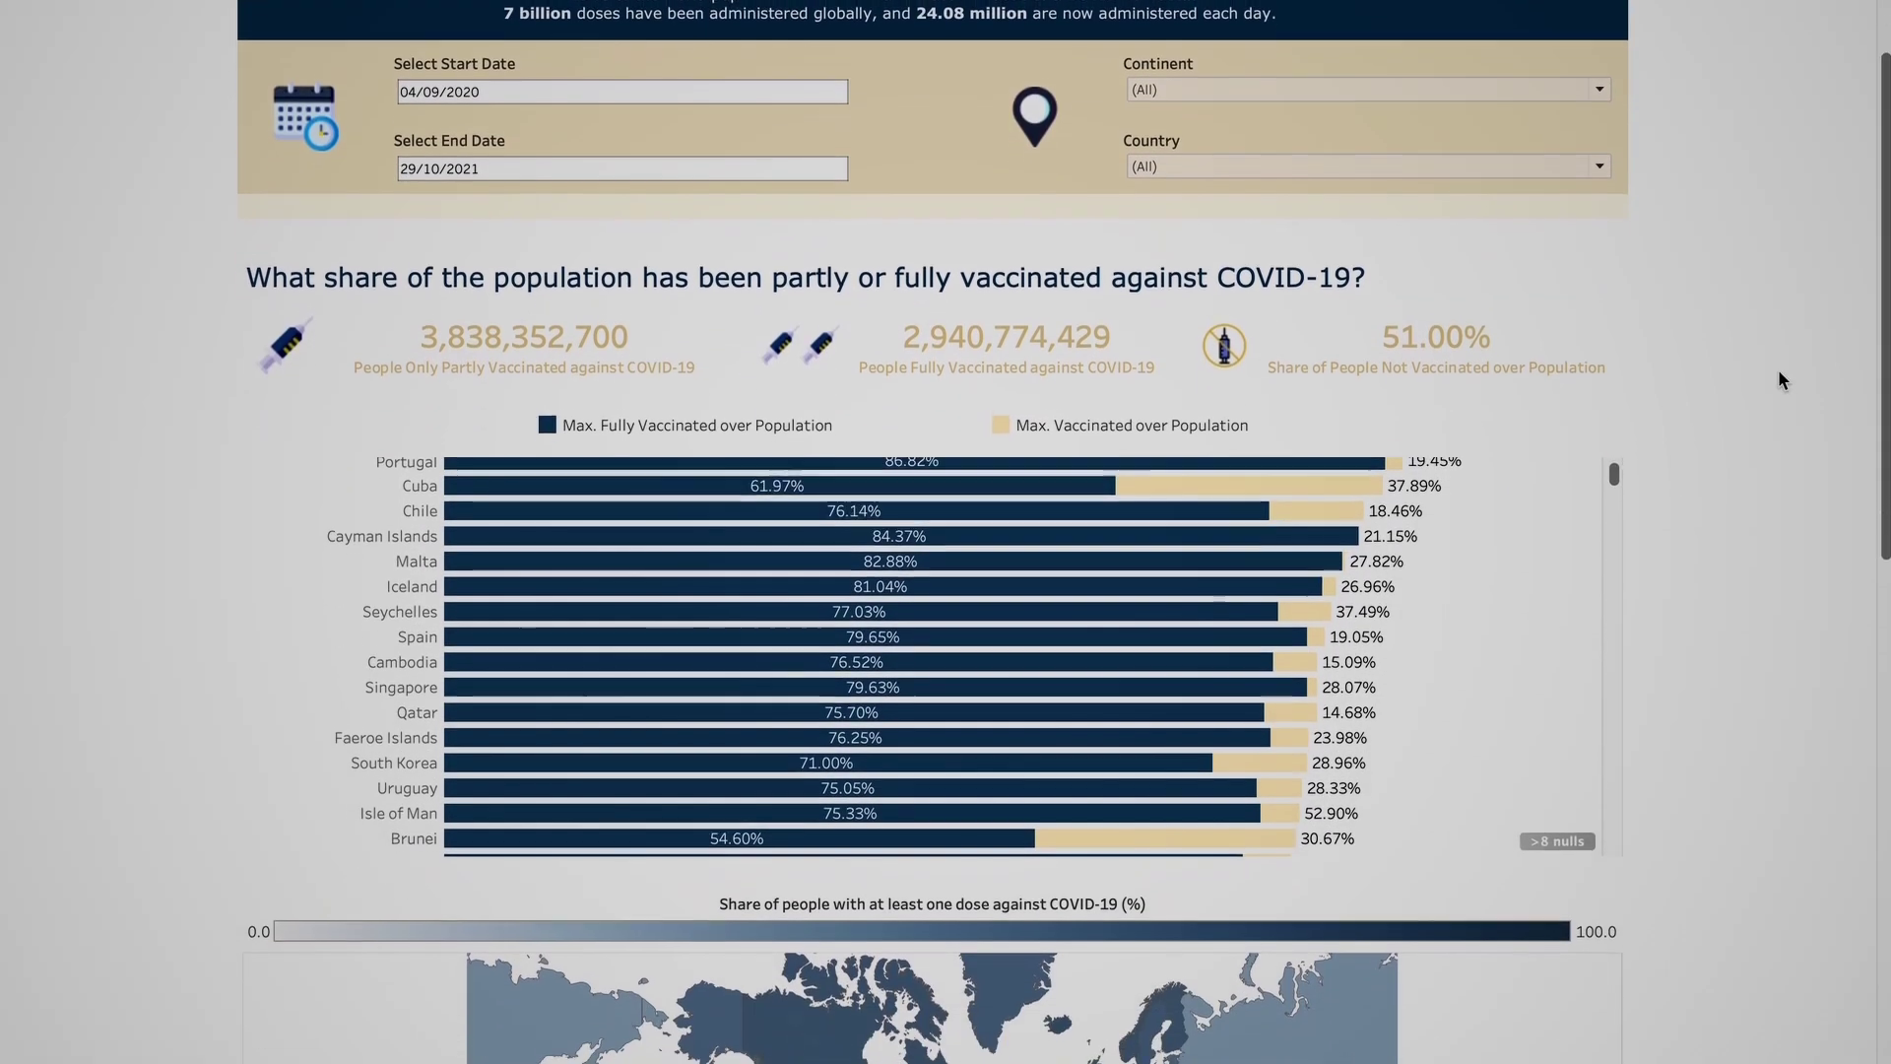
scroll(1779, 379, "down", 5)
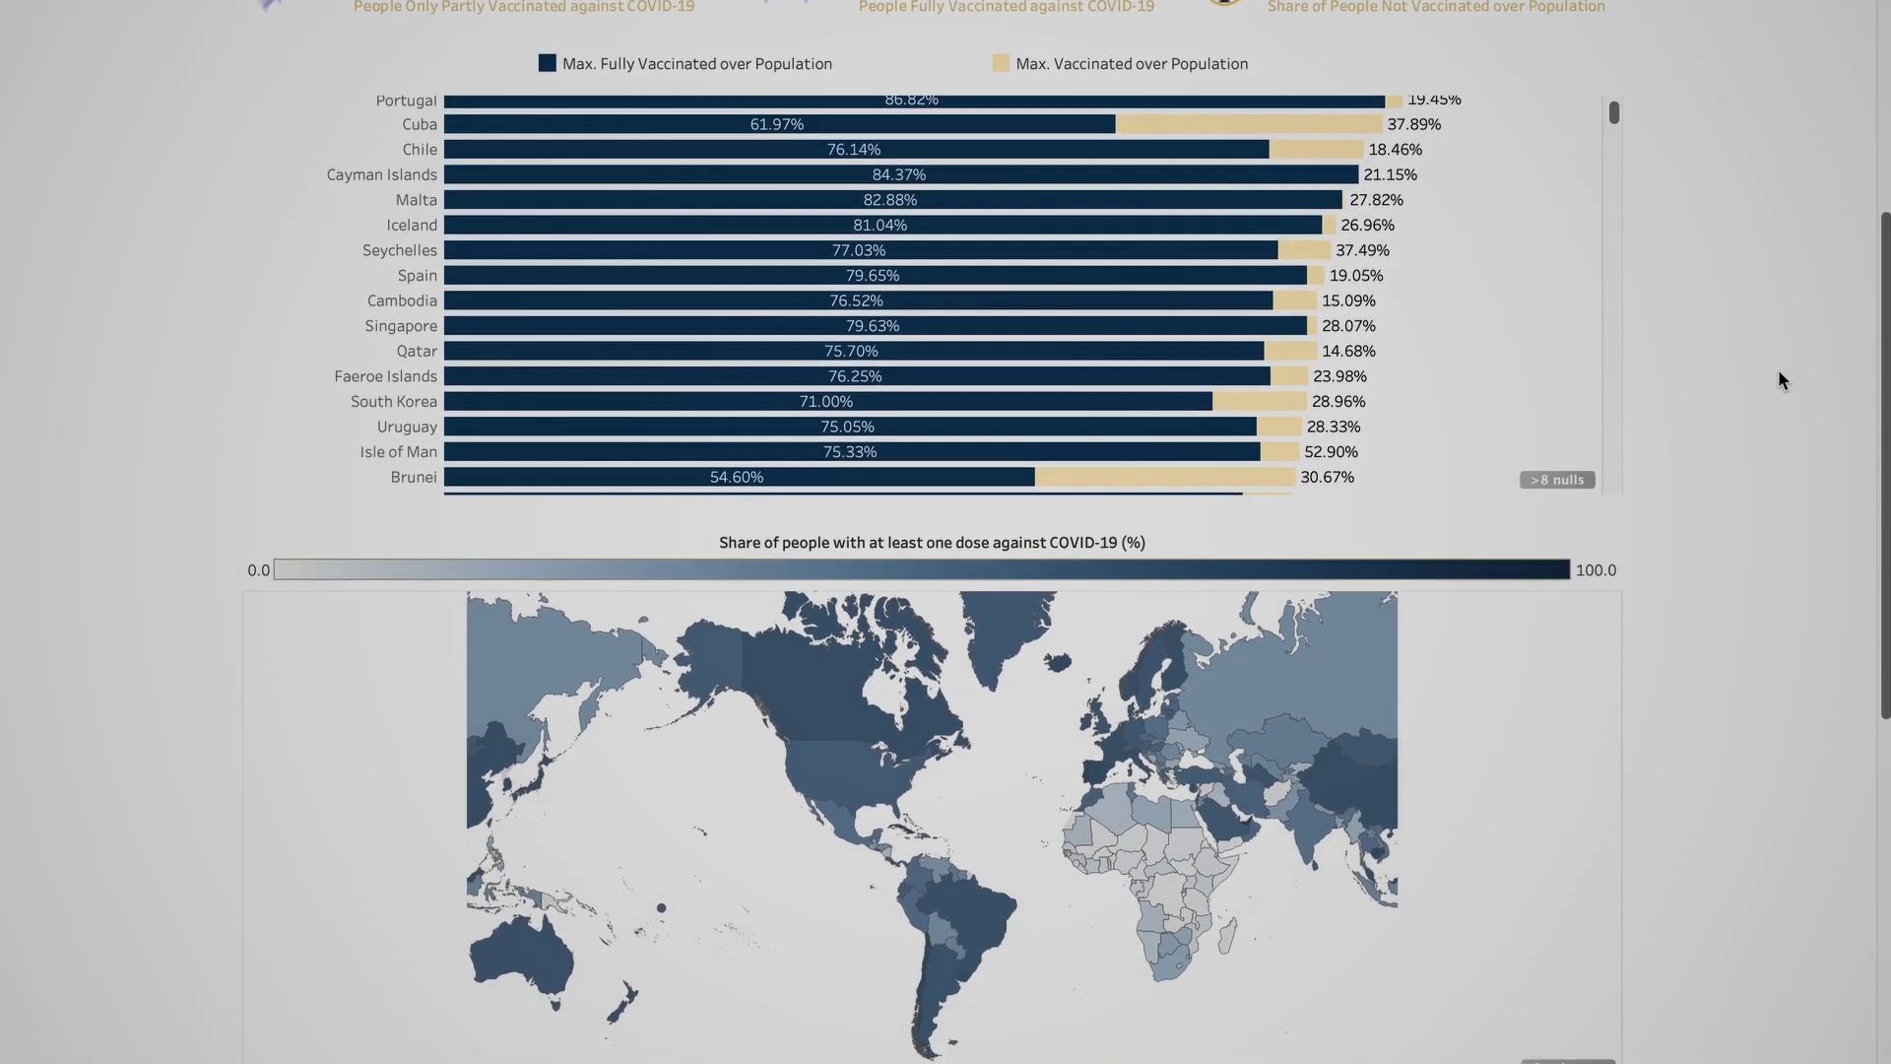
scroll(1779, 379, "down", 5)
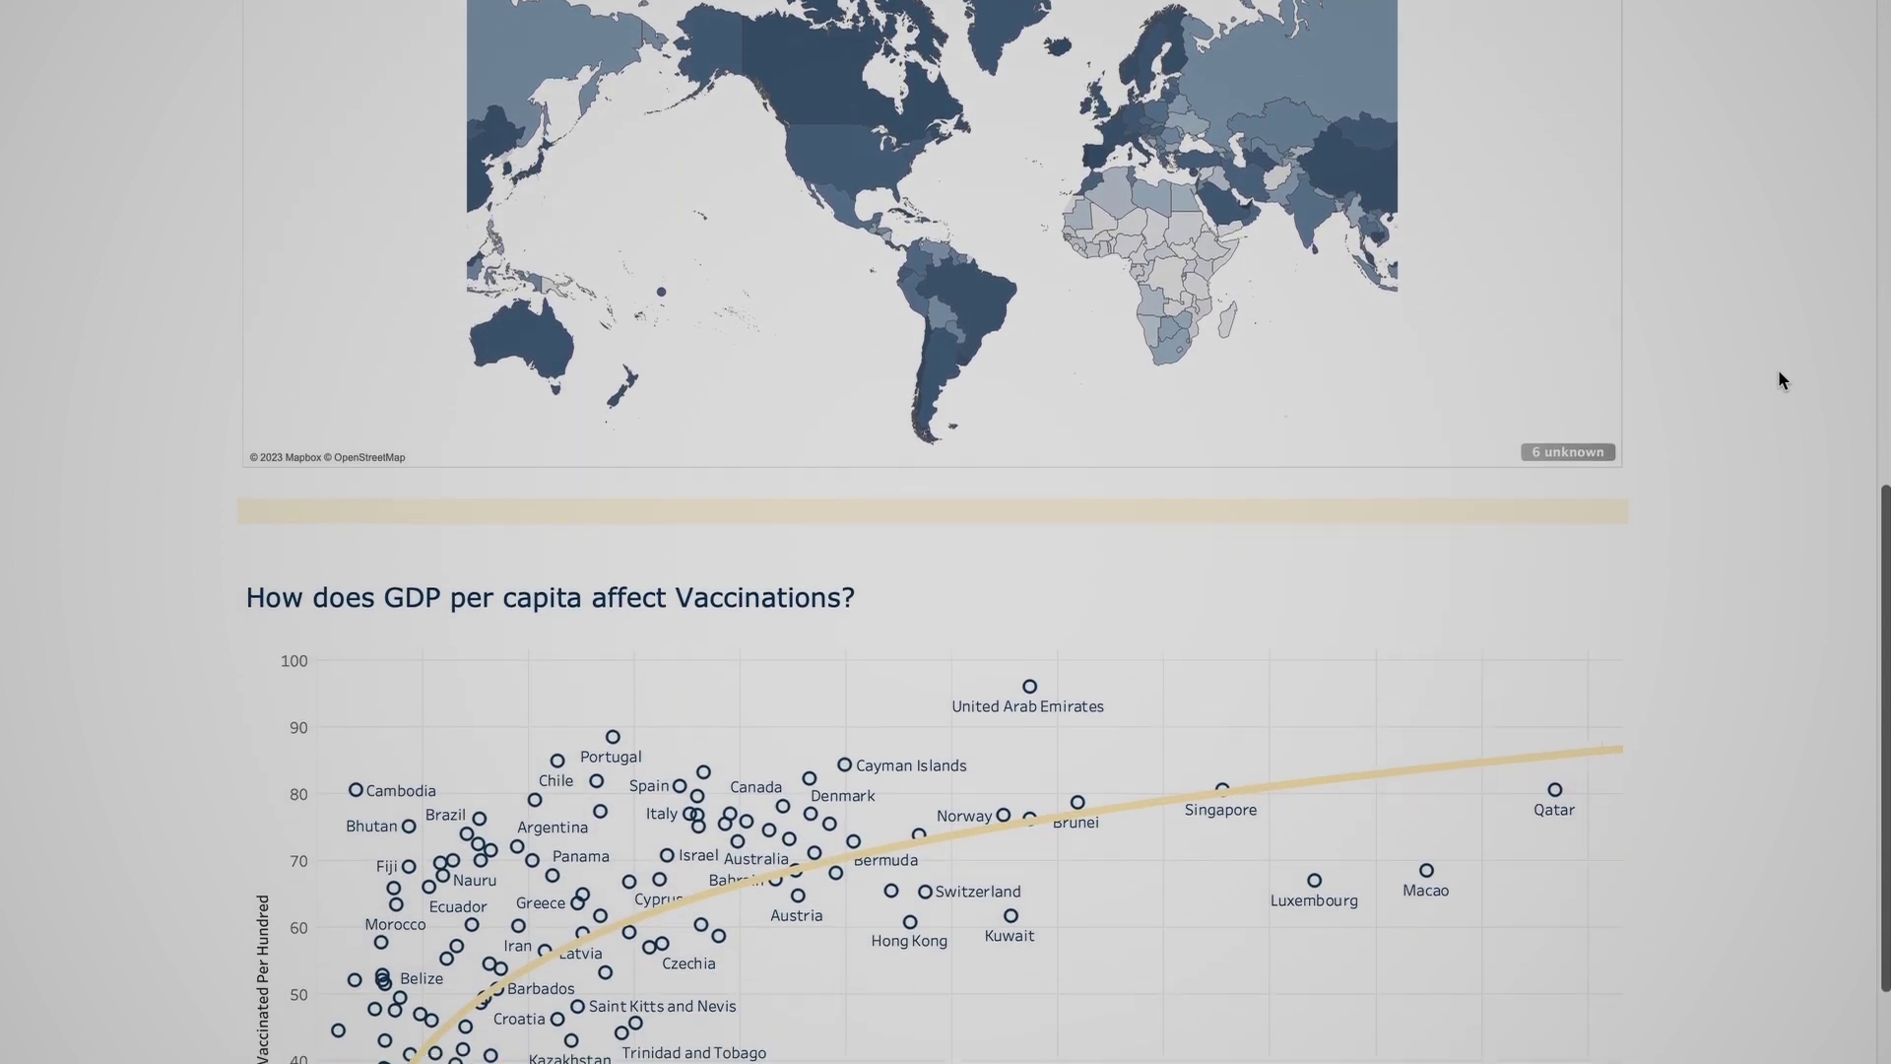
scroll(1779, 379, "down", 3)
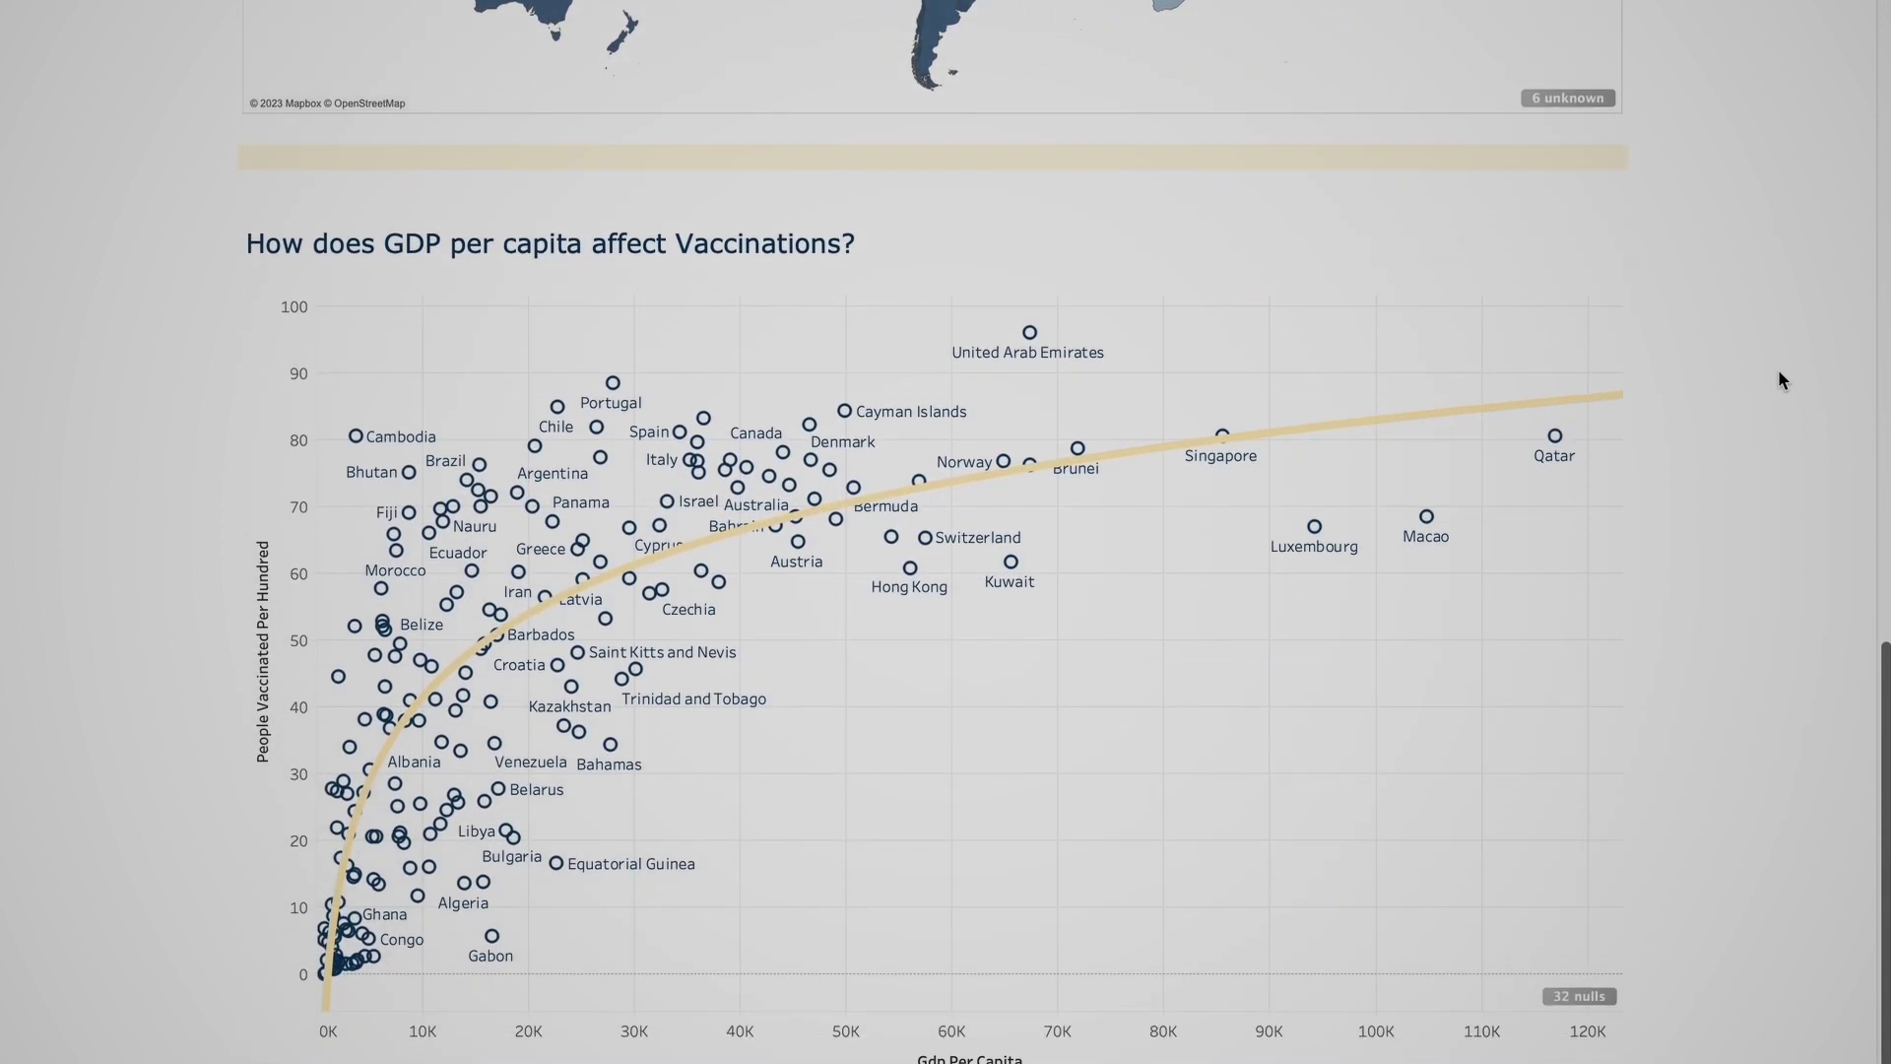